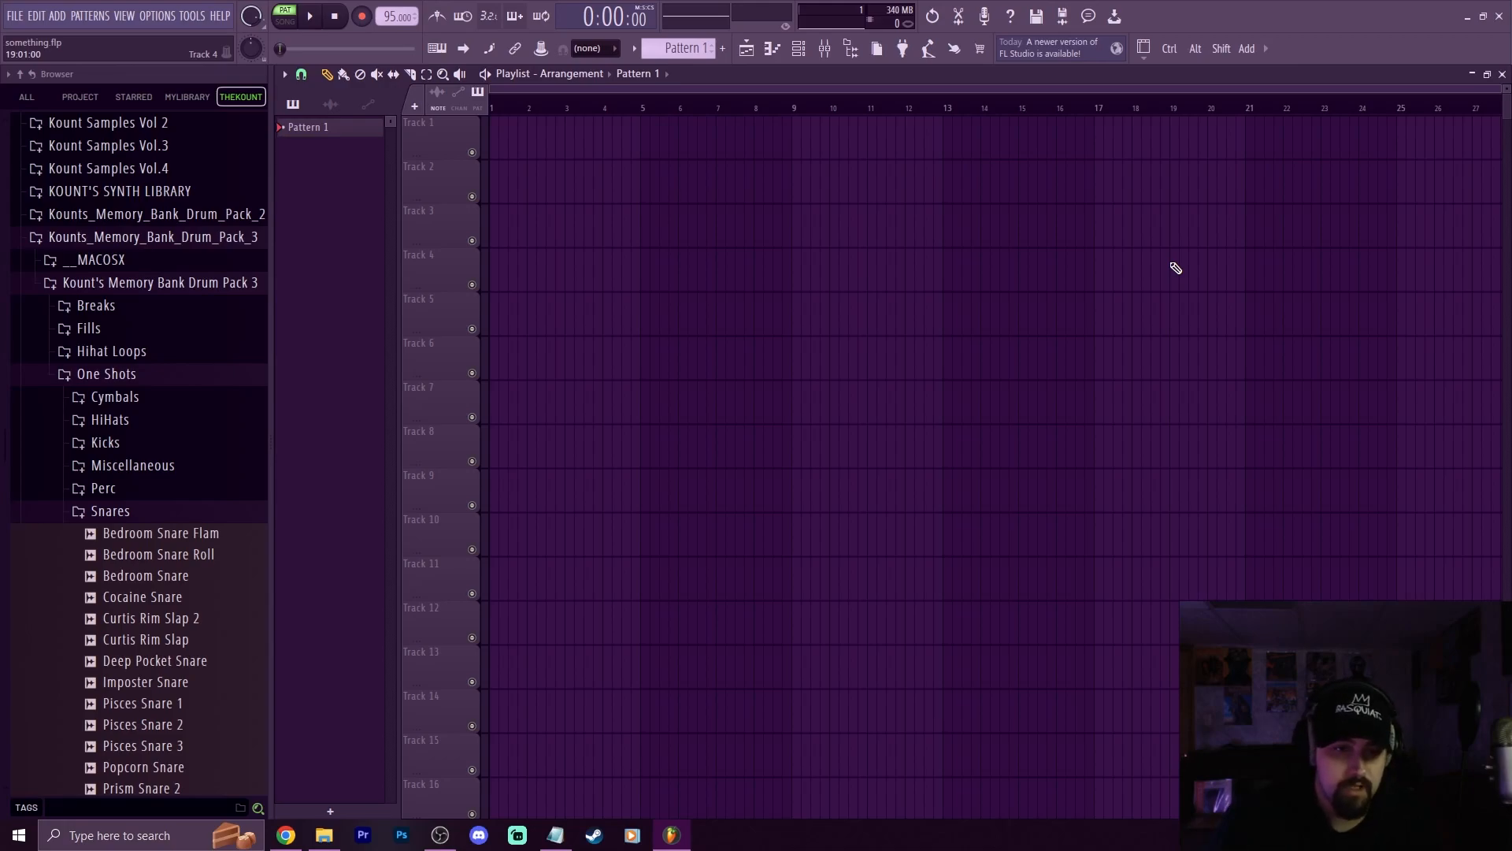
View the Bob James - Farandole source track on YouTube in Chrome and return to FL Studio
{"action": "left_click", "coordinate": [286, 835]}
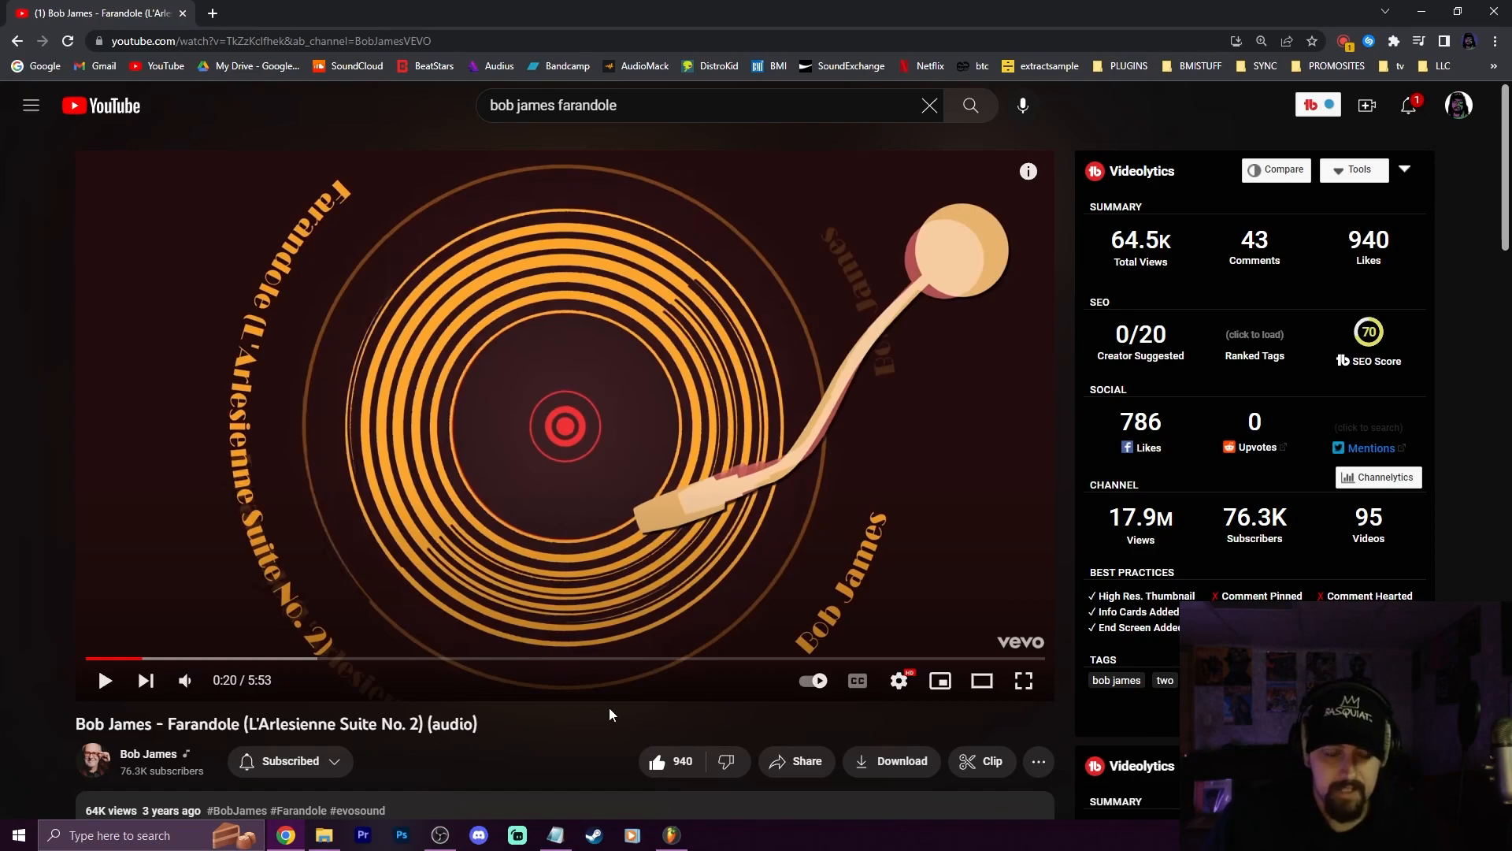
{"action": "left_click", "coordinate": [1413, 9]}
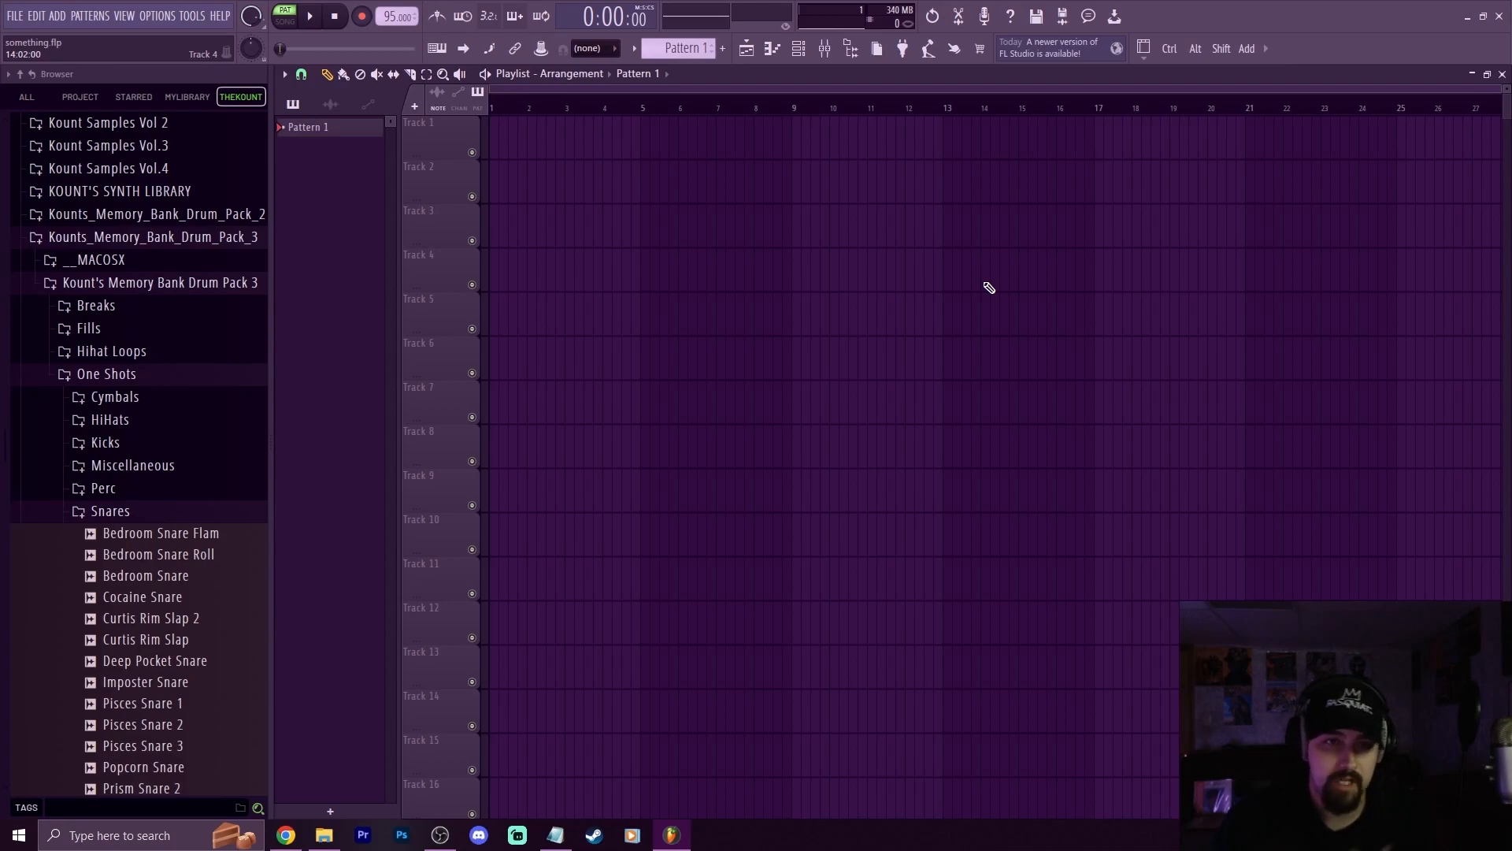
Show the Channel rack and open the Serato Sample channel's plugin window
{"action": "key", "text": "F6"}
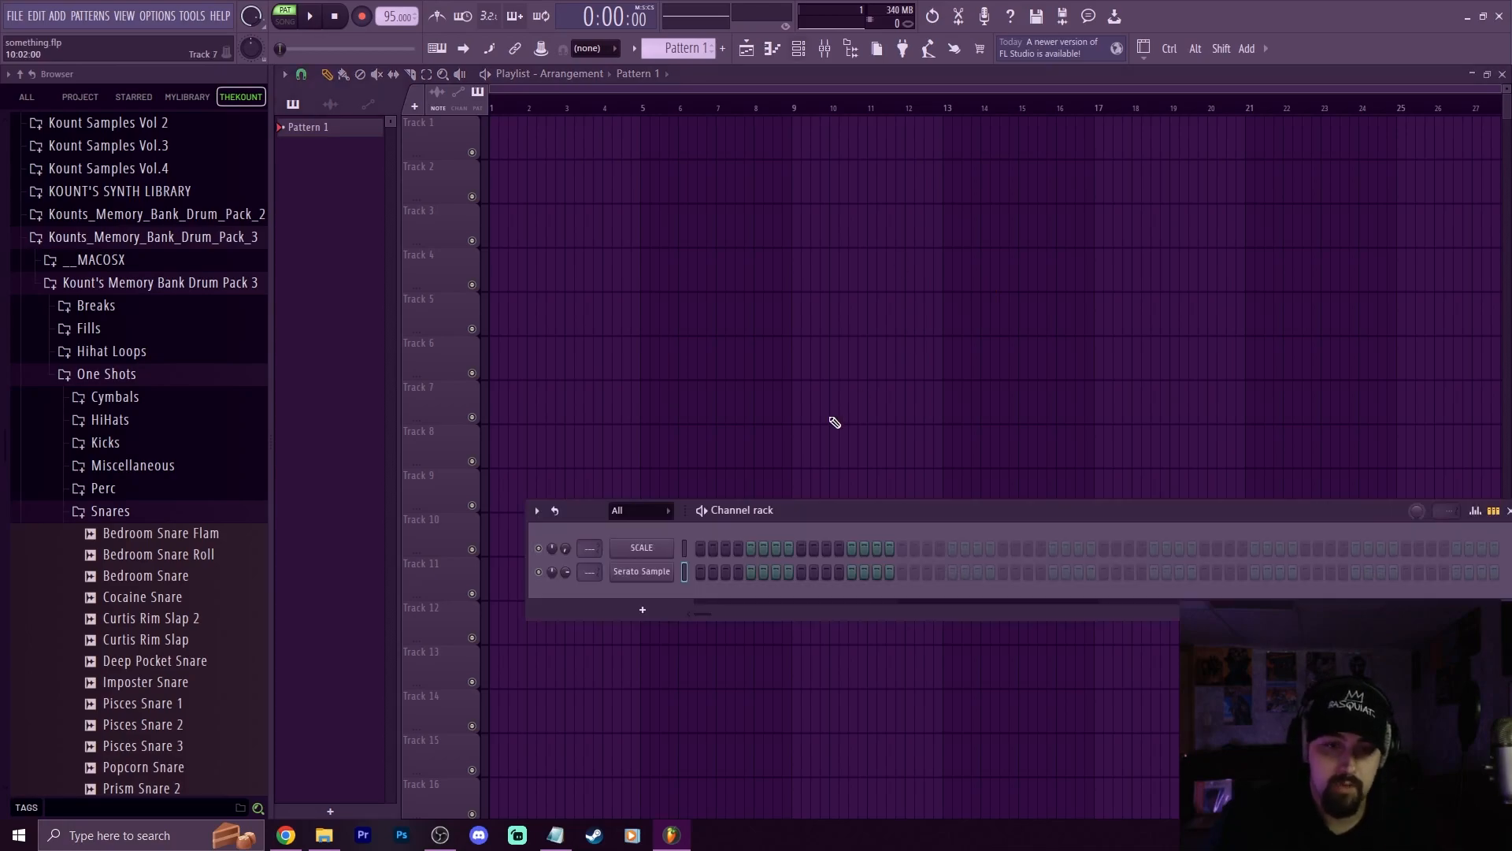
{"action": "left_click", "coordinate": [642, 572]}
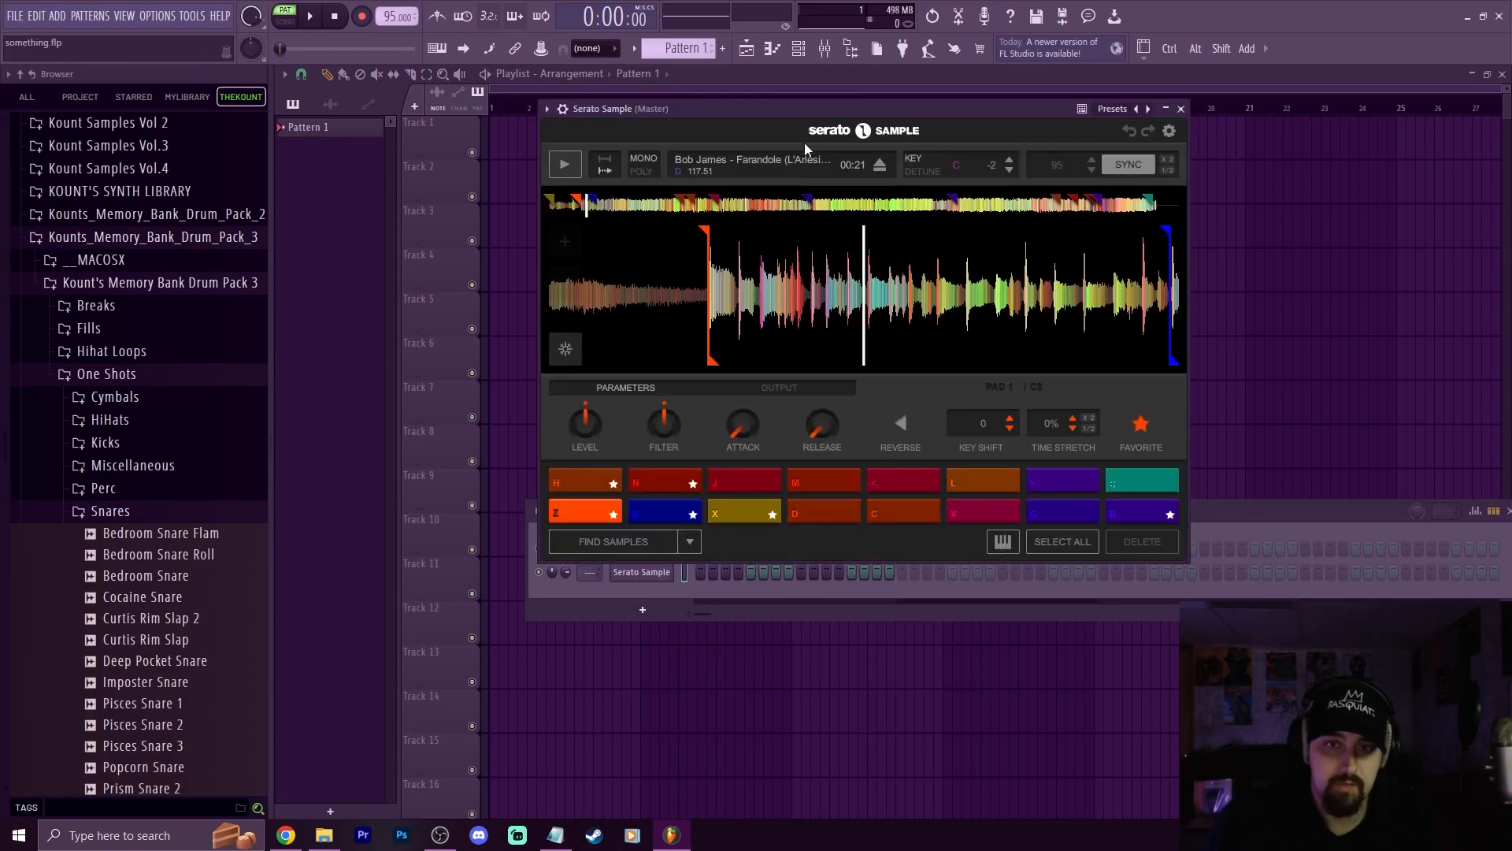
{"action": "mouse_move", "coordinate": [753, 111]}
{"action": "left_mouse_down"}
{"action": "mouse_move", "coordinate": [716, 143]}
{"action": "mouse_move", "coordinate": [791, 115]}
{"action": "mouse_move", "coordinate": [762, 104]}
{"action": "left_mouse_up"}
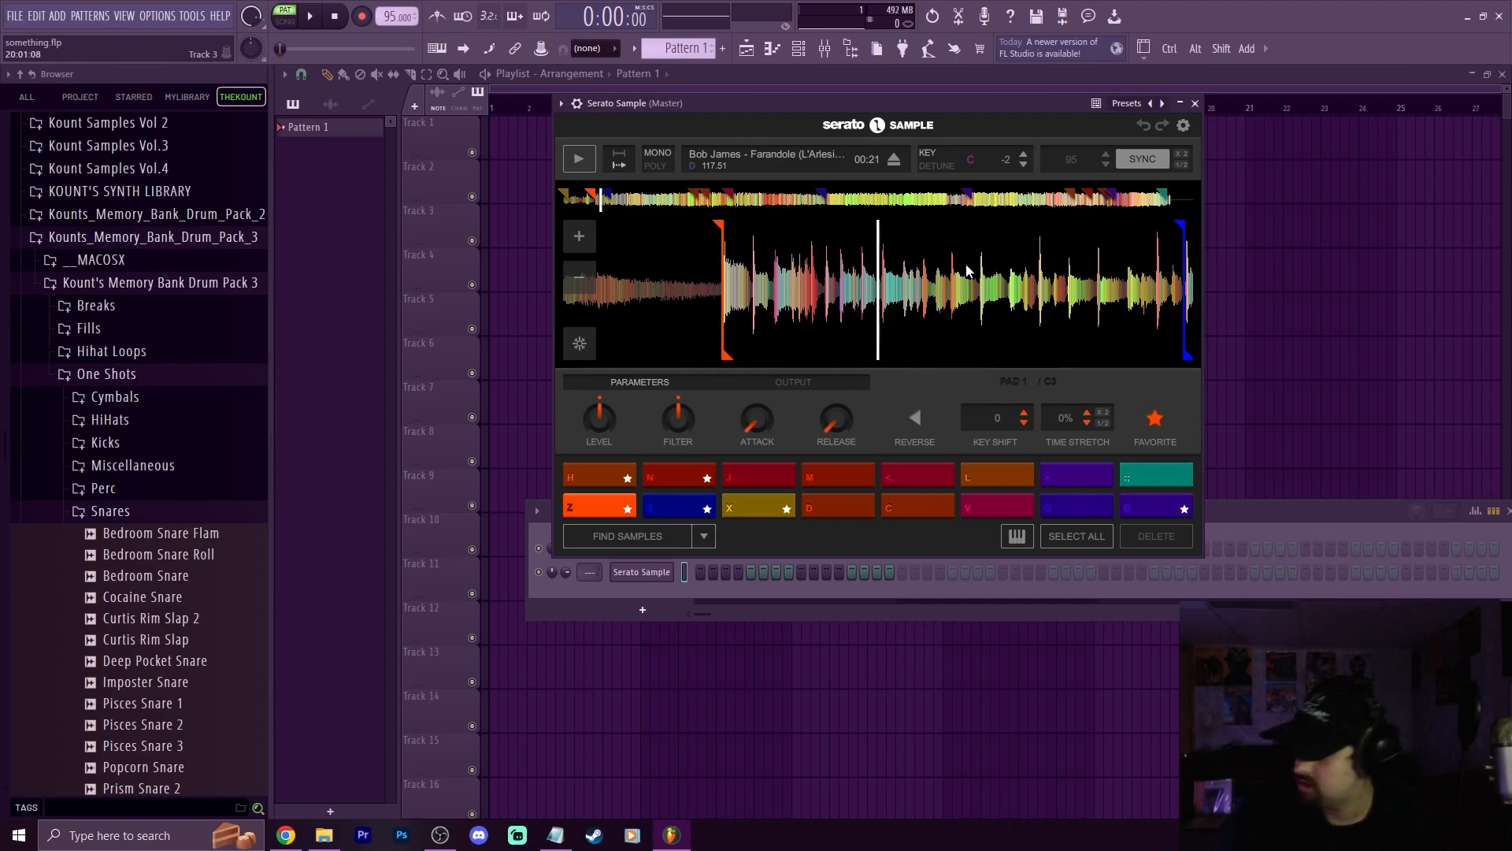
Audition the Serato Sample pads Z, X, N, B and H, stop playback and close the plugin window
{"action": "key", "text": "z"}
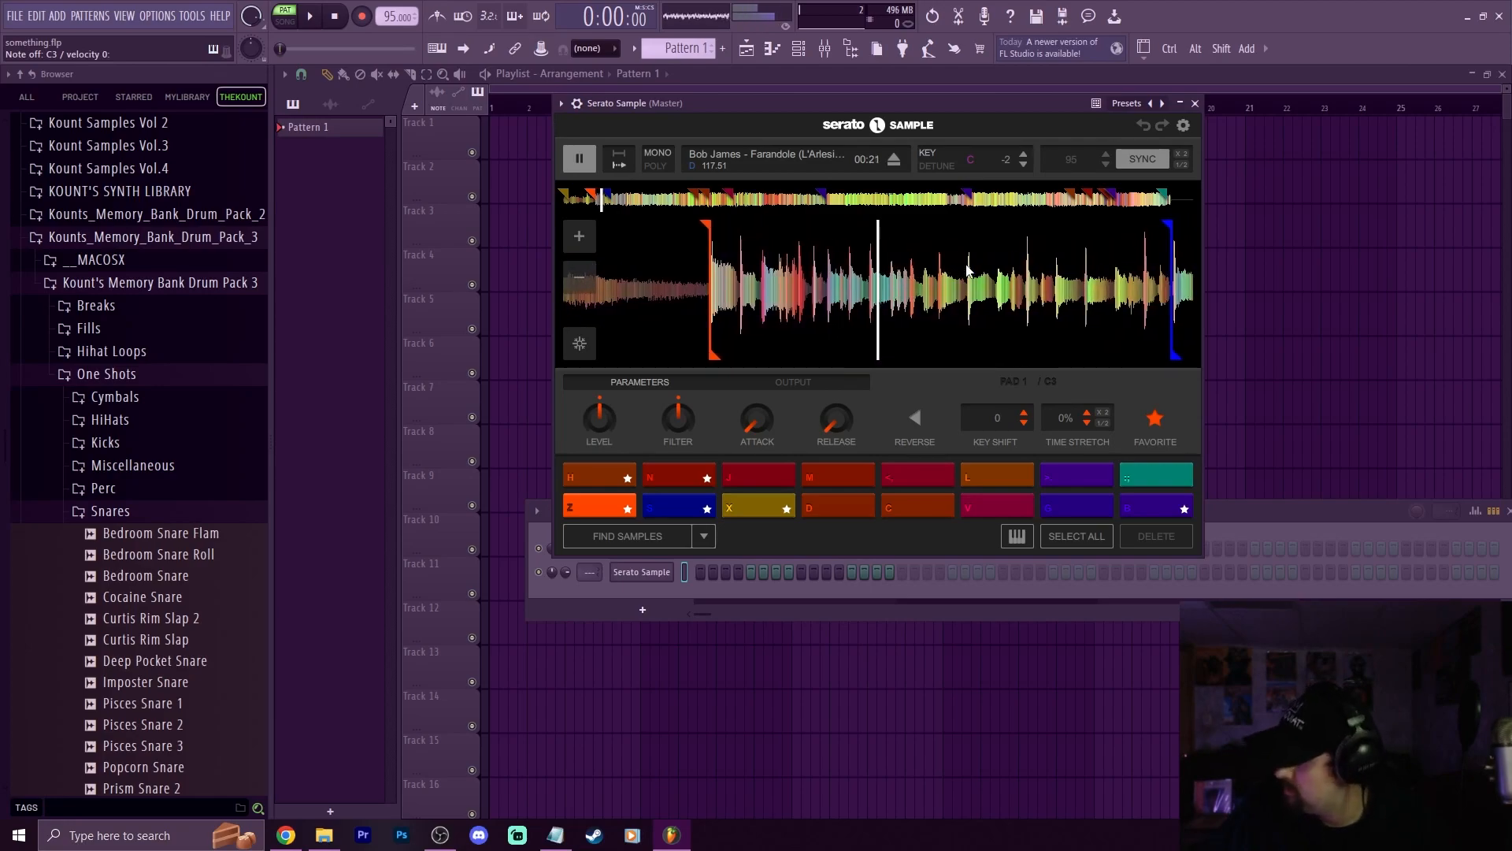
{"action": "key", "text": "x"}
{"action": "key", "text": "x"}
{"action": "key", "text": "x"}
{"action": "key", "text": "x"}
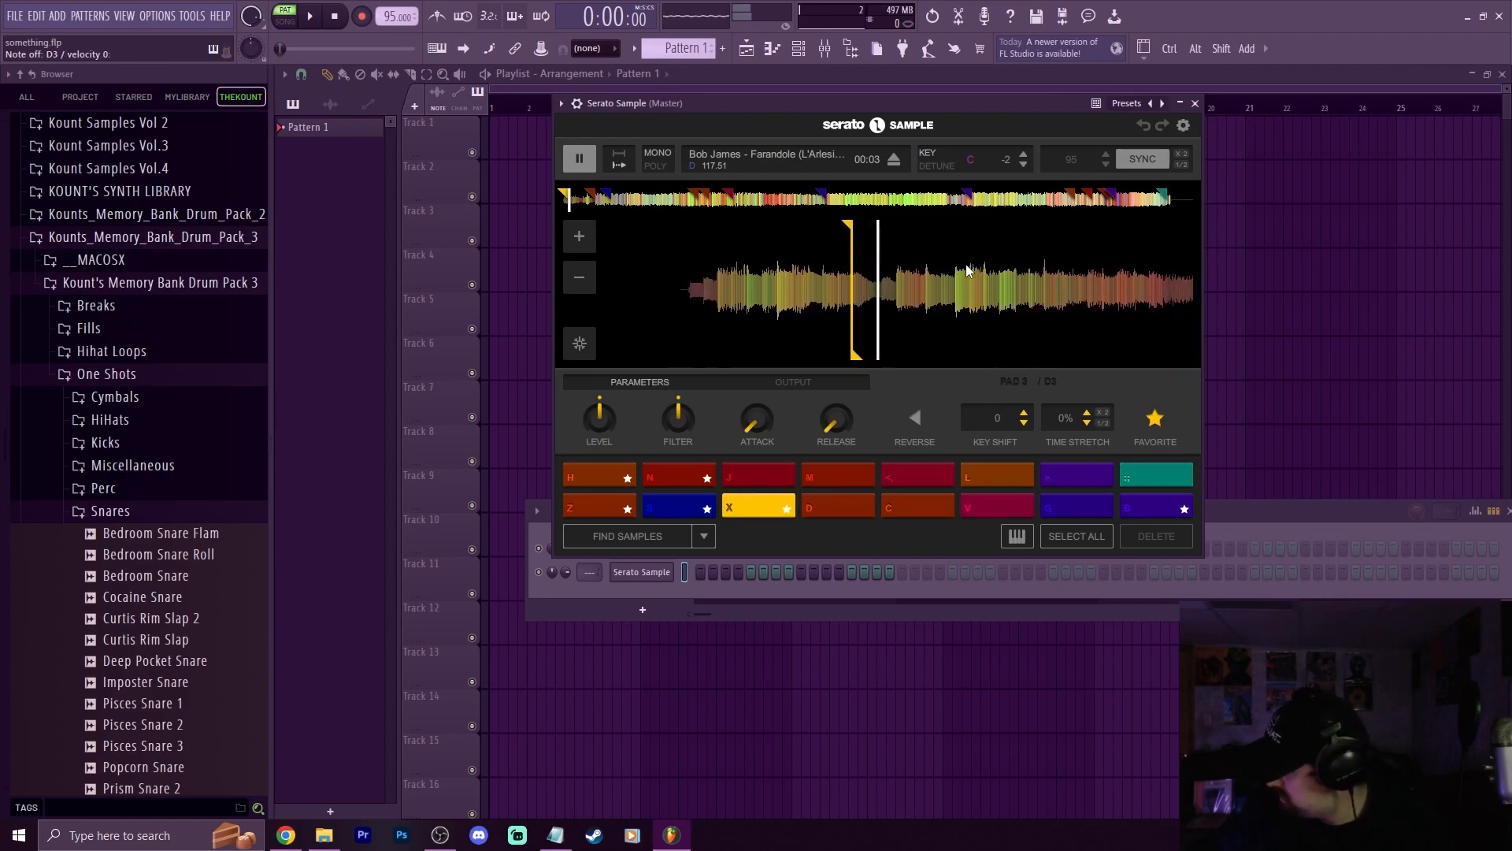
{"action": "key", "text": "n"}
{"action": "key", "text": "b"}
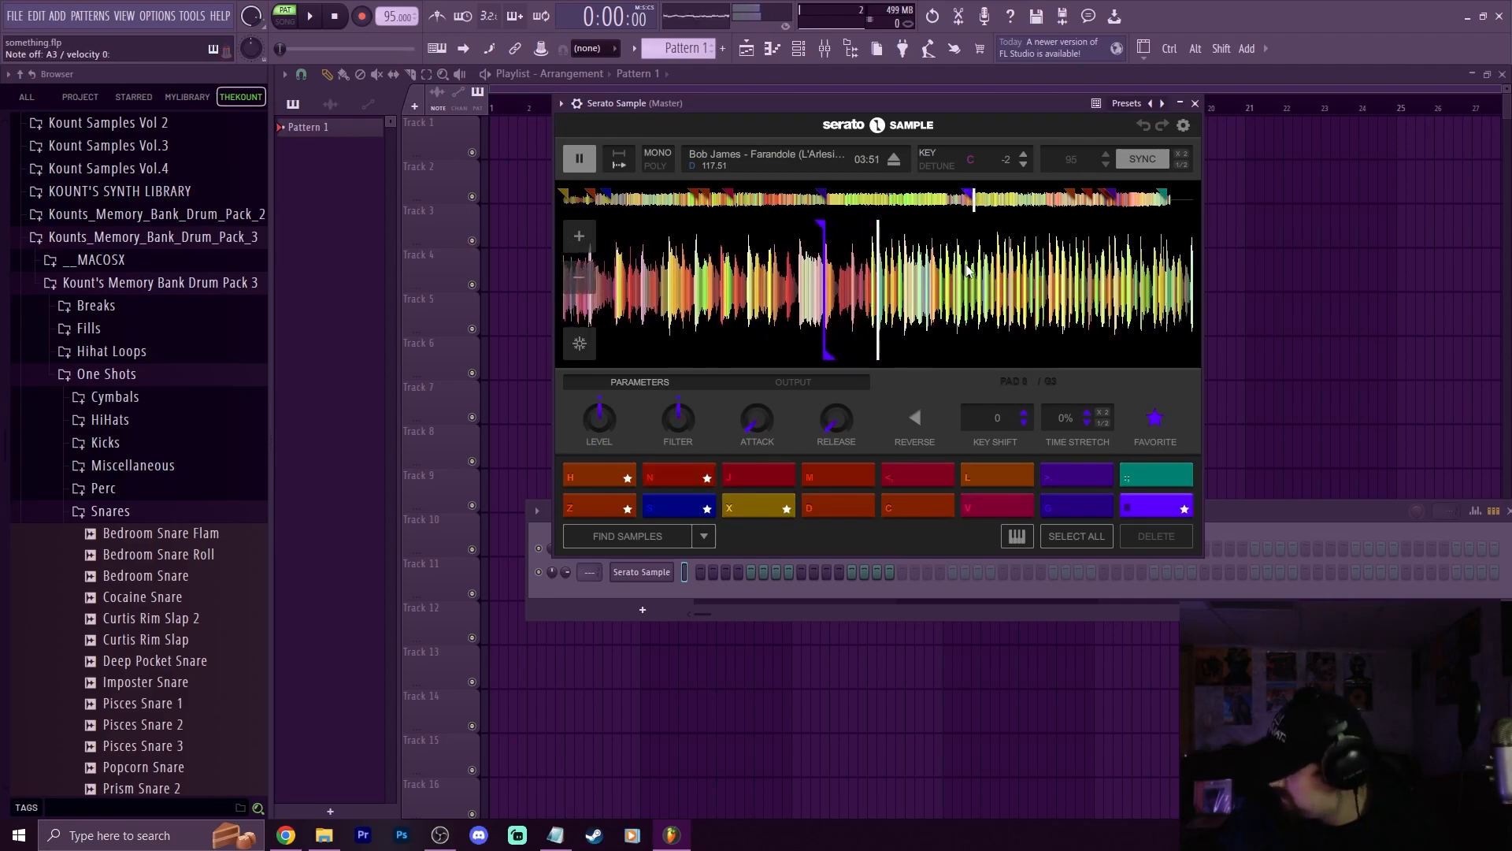
{"action": "key", "text": "b"}
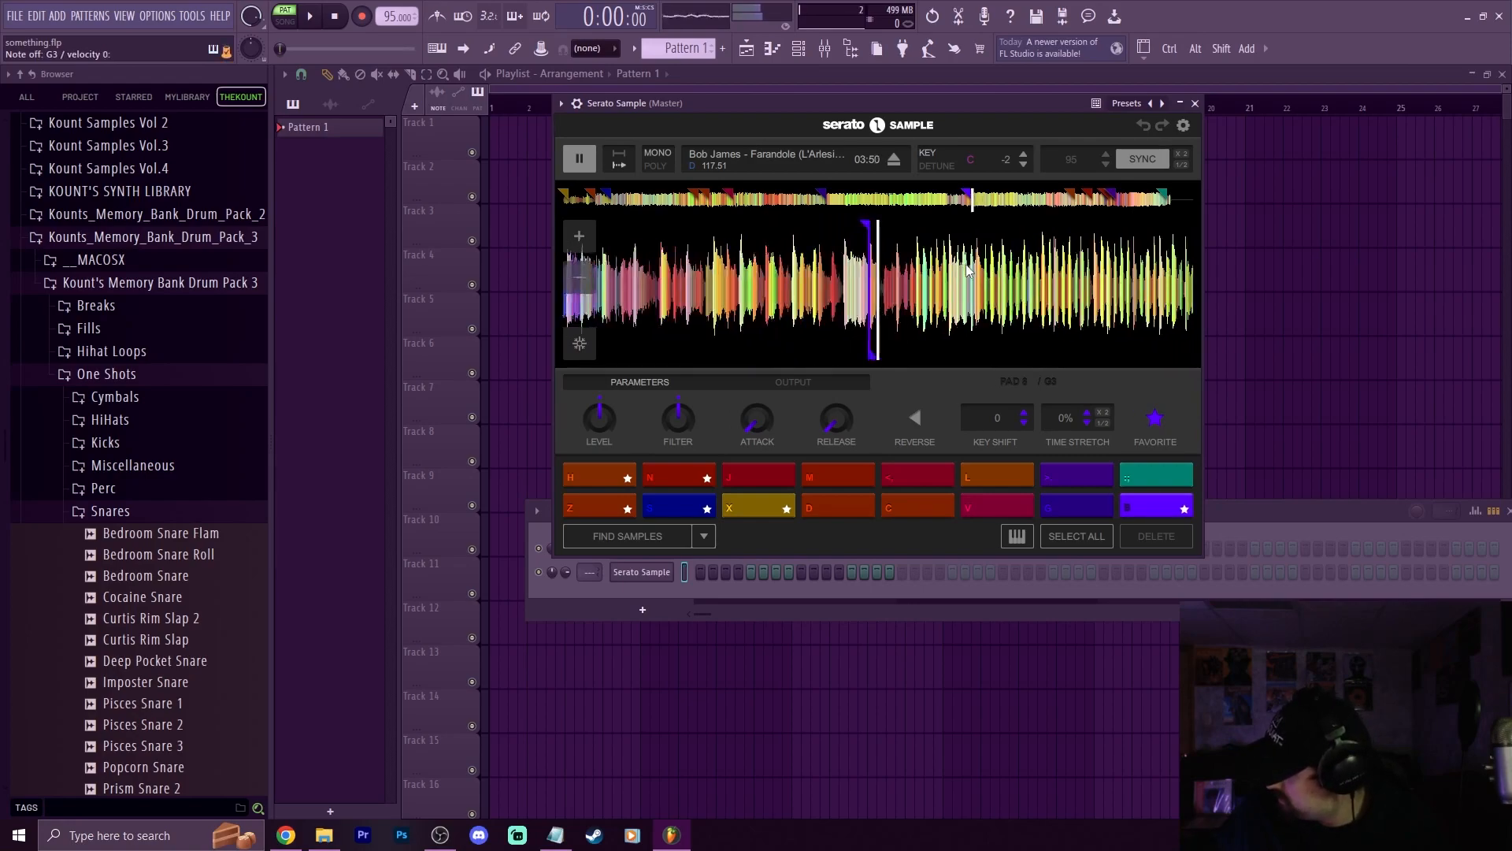
{"action": "key", "text": "b"}
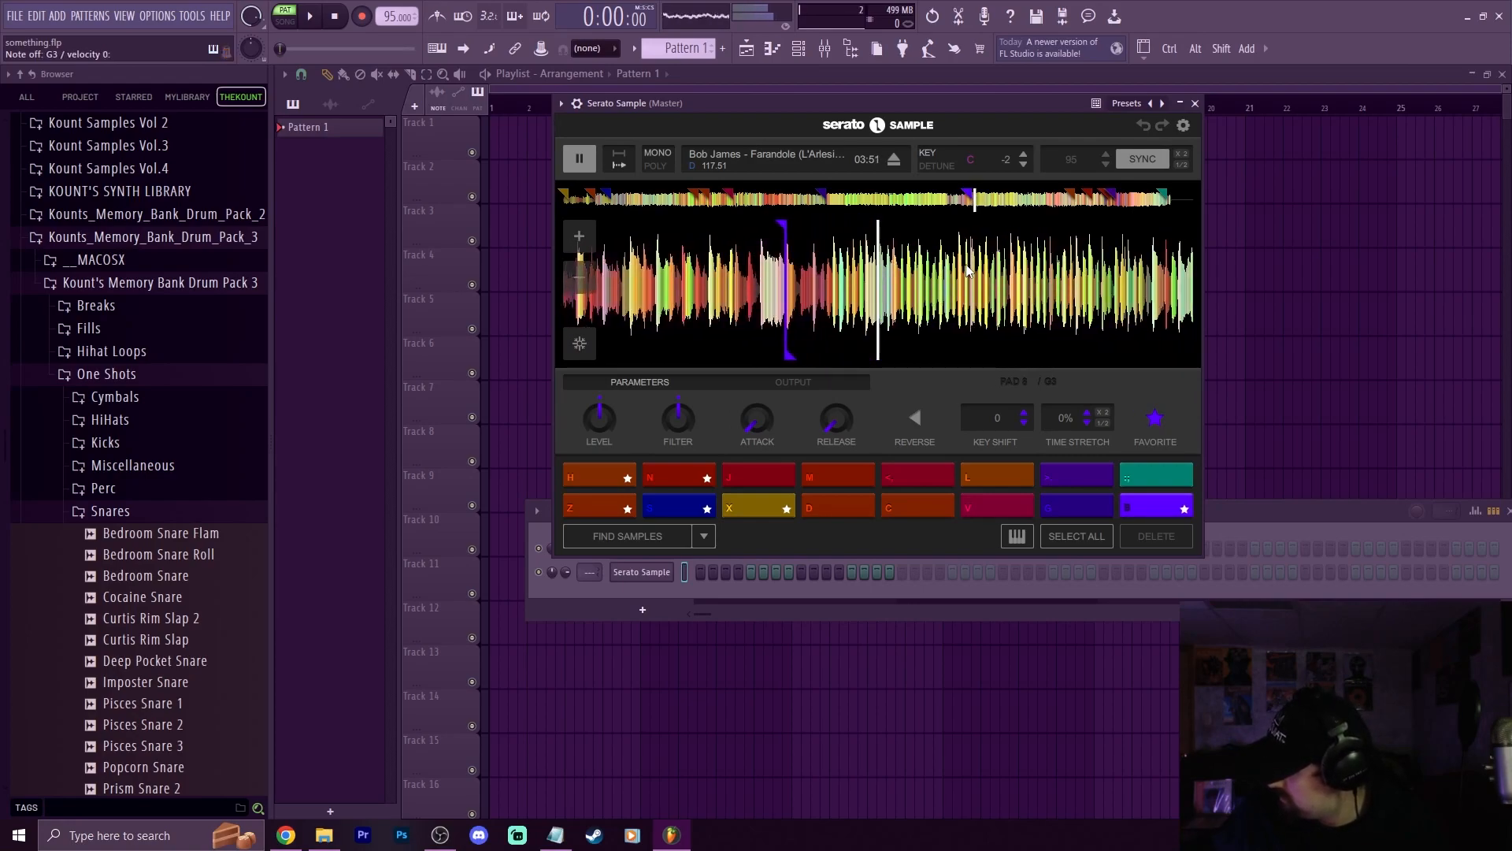
{"action": "key", "text": "h"}
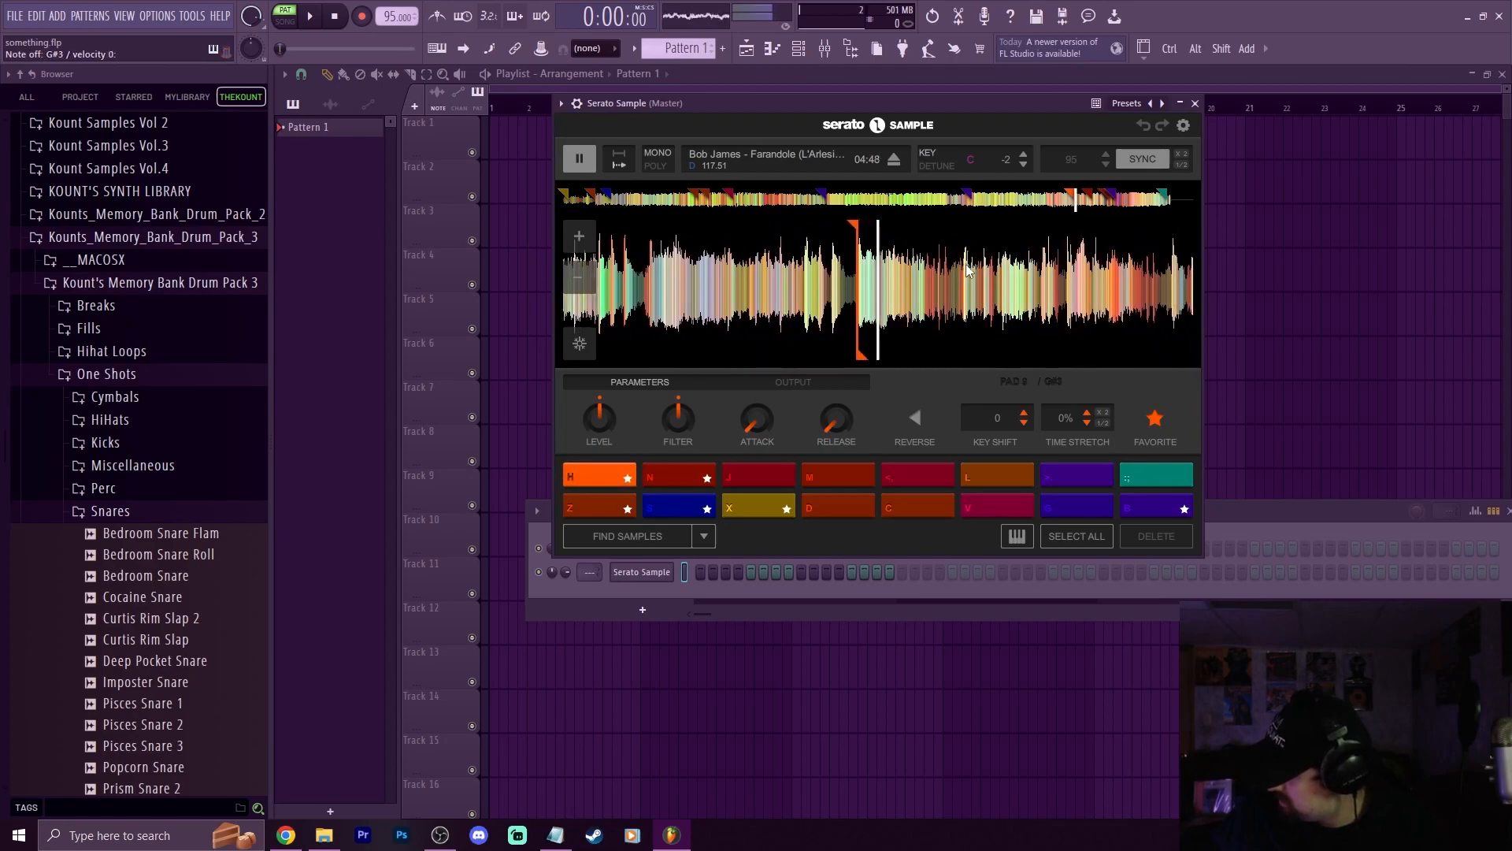
{"action": "left_click", "coordinate": [334, 15]}
{"action": "key", "text": "Escape"}
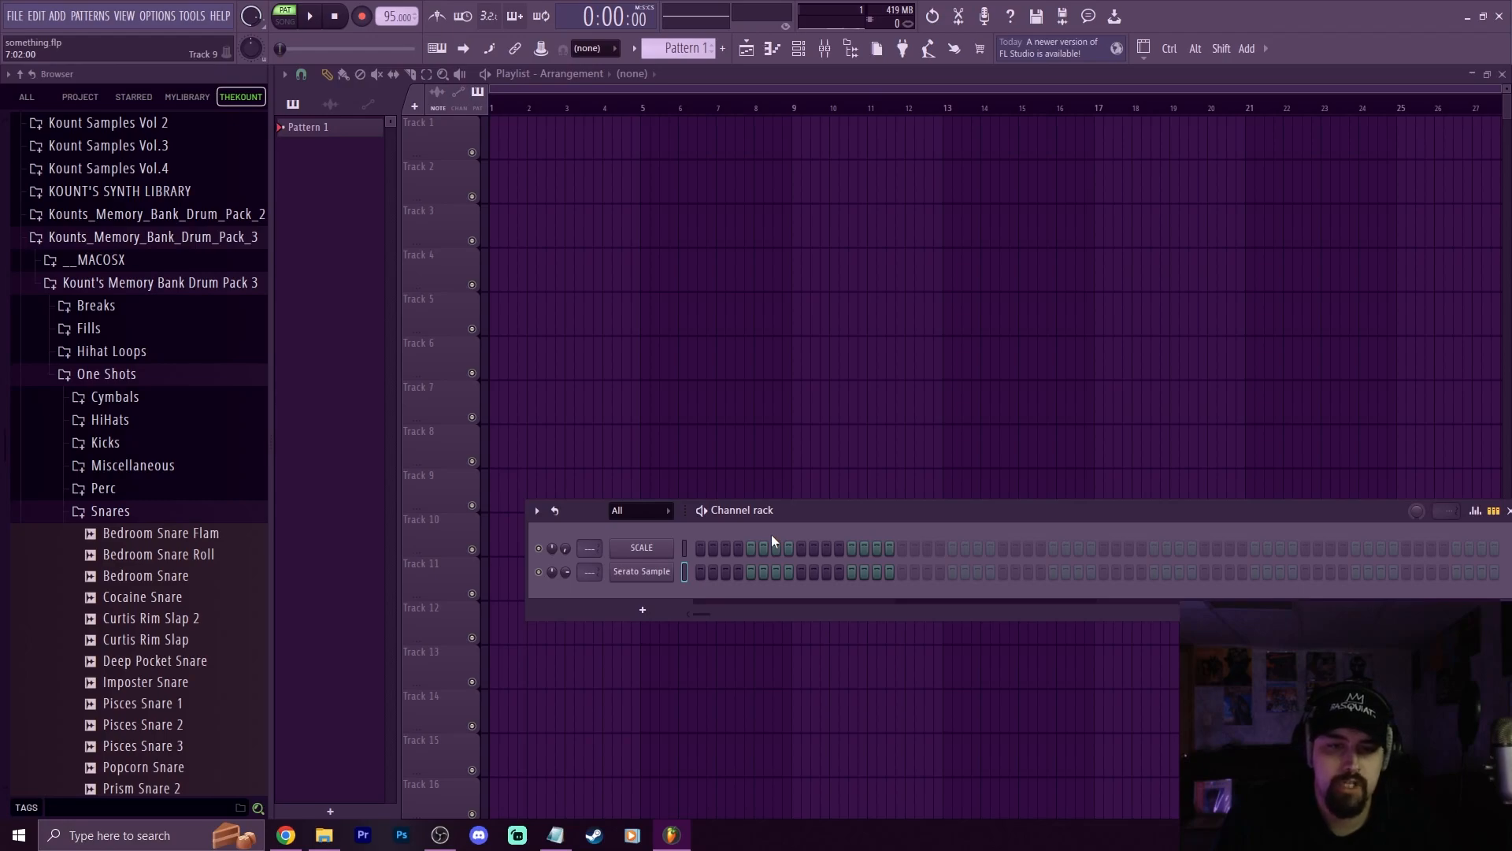
Arm recording and record a pad performance of the Serato Sample channel into Pattern 1
{"action": "right_click", "coordinate": [367, 19]}
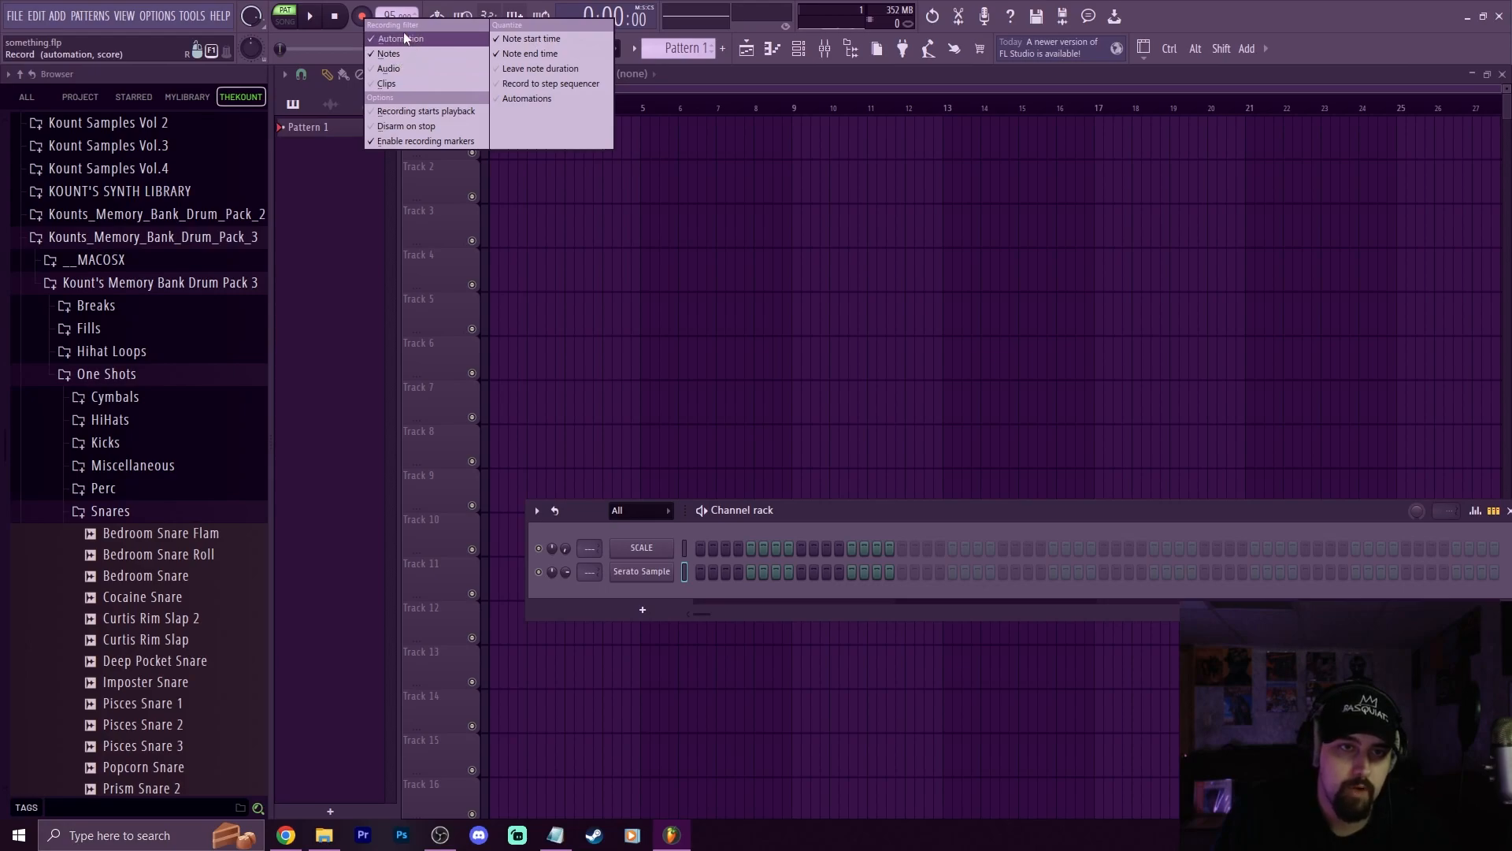
{"action": "left_click", "coordinate": [371, 17]}
{"action": "left_click", "coordinate": [370, 18]}
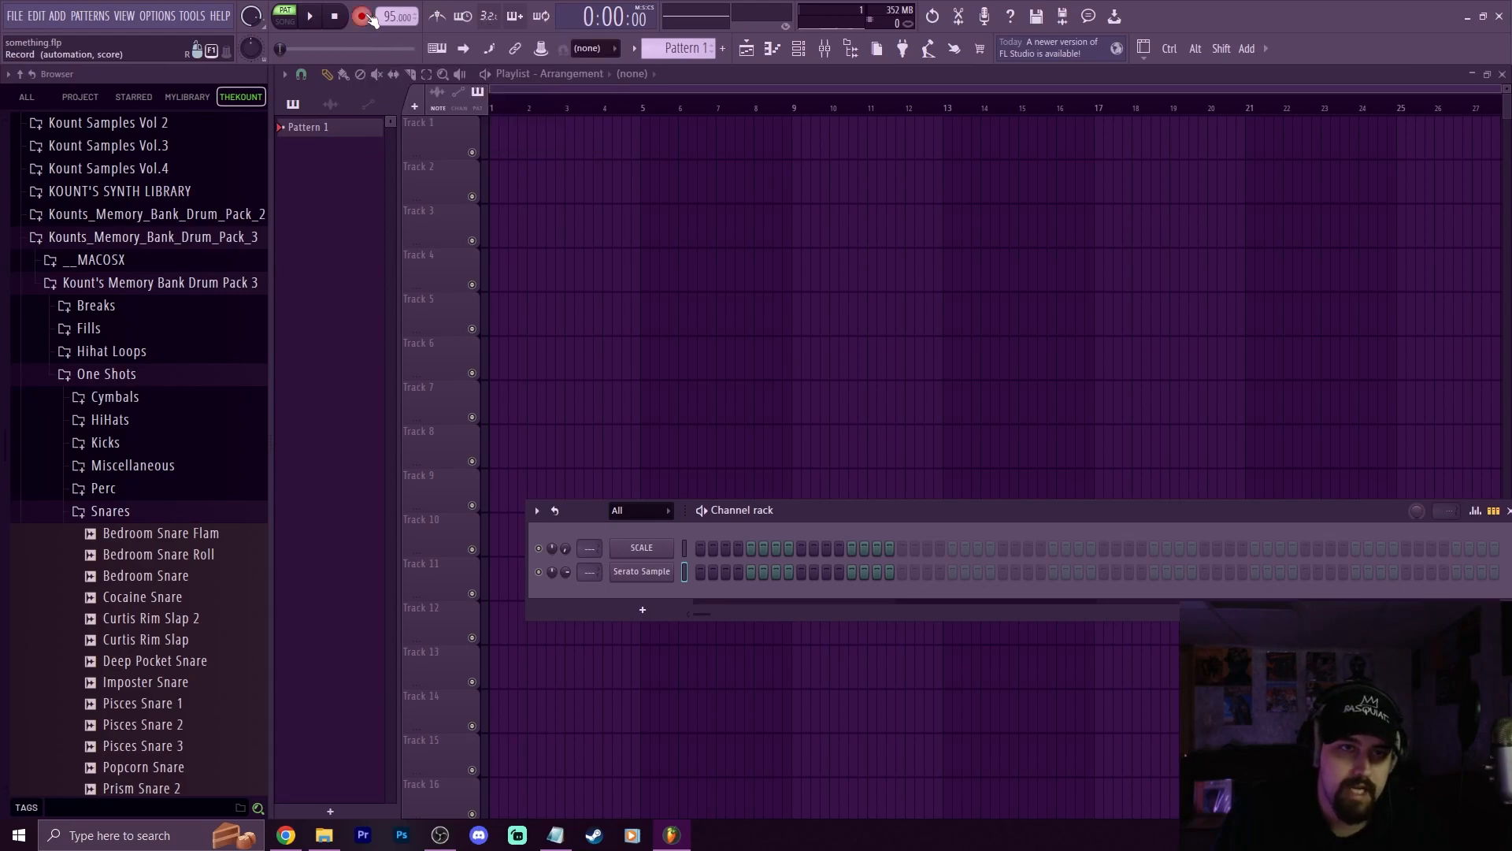
{"action": "left_click", "coordinate": [312, 16]}
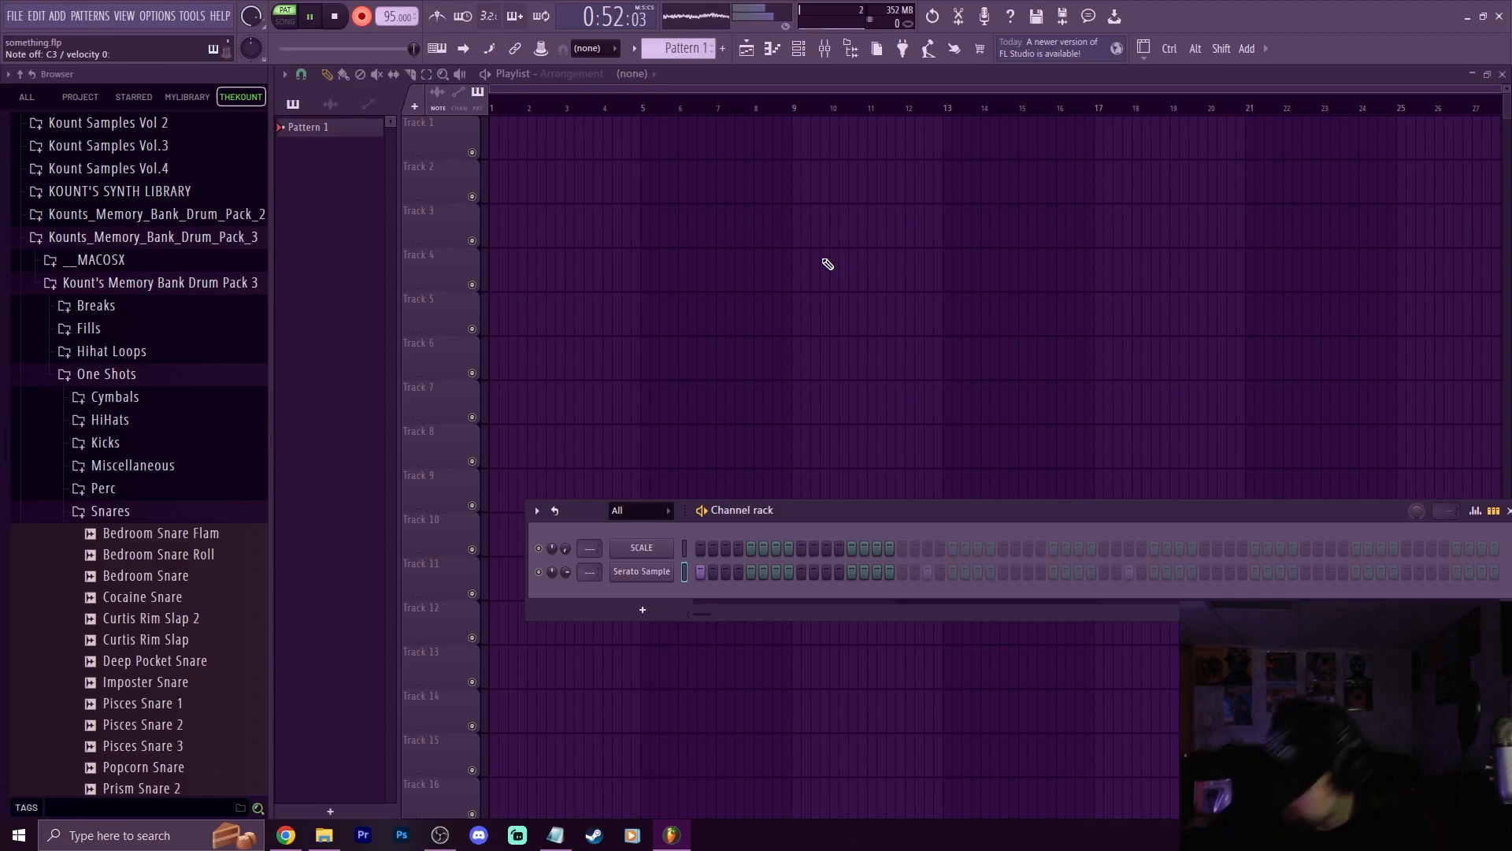
{"action": "left_click", "coordinate": [333, 17]}
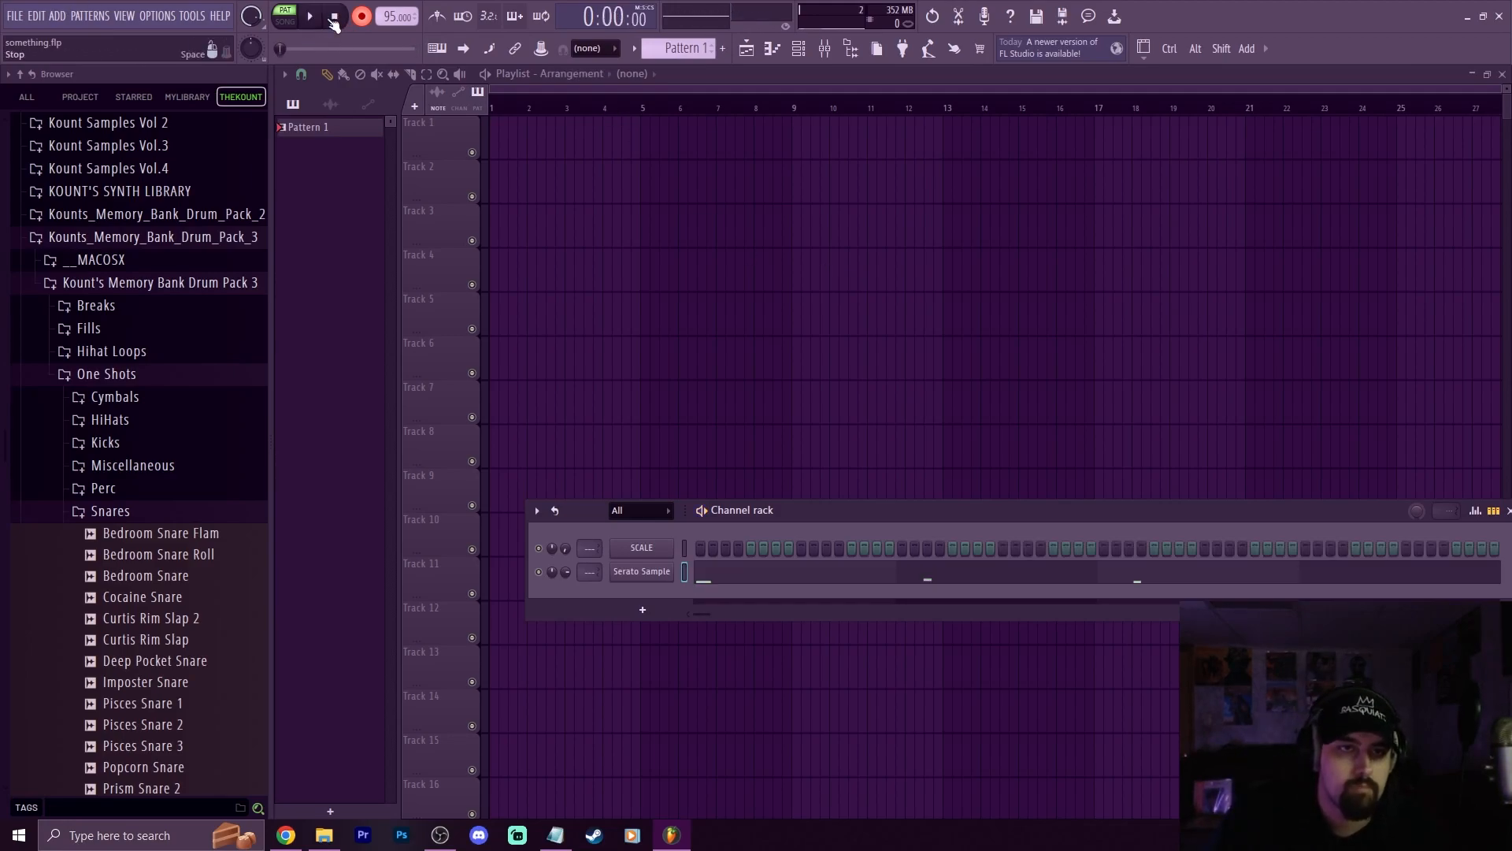
Open the Serato Sample channel in the Piano roll and examine the timing of the recorded notes
{"action": "right_click", "coordinate": [669, 573]}
{"action": "left_click", "coordinate": [729, 569]}
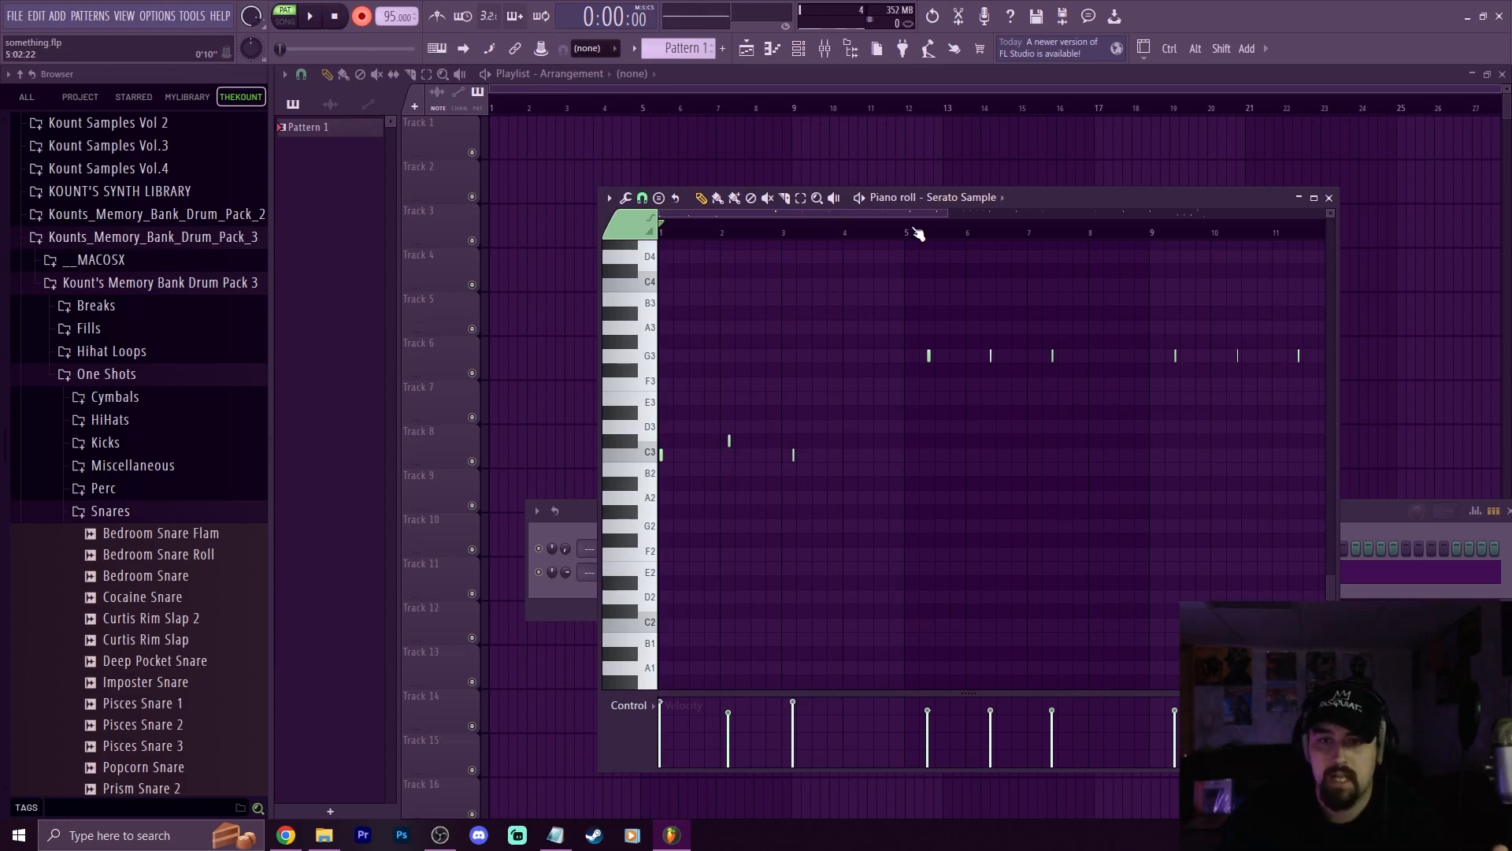
{"action": "scroll", "coordinate": [916, 230], "scroll_direction": "down", "scroll_amount": 5}
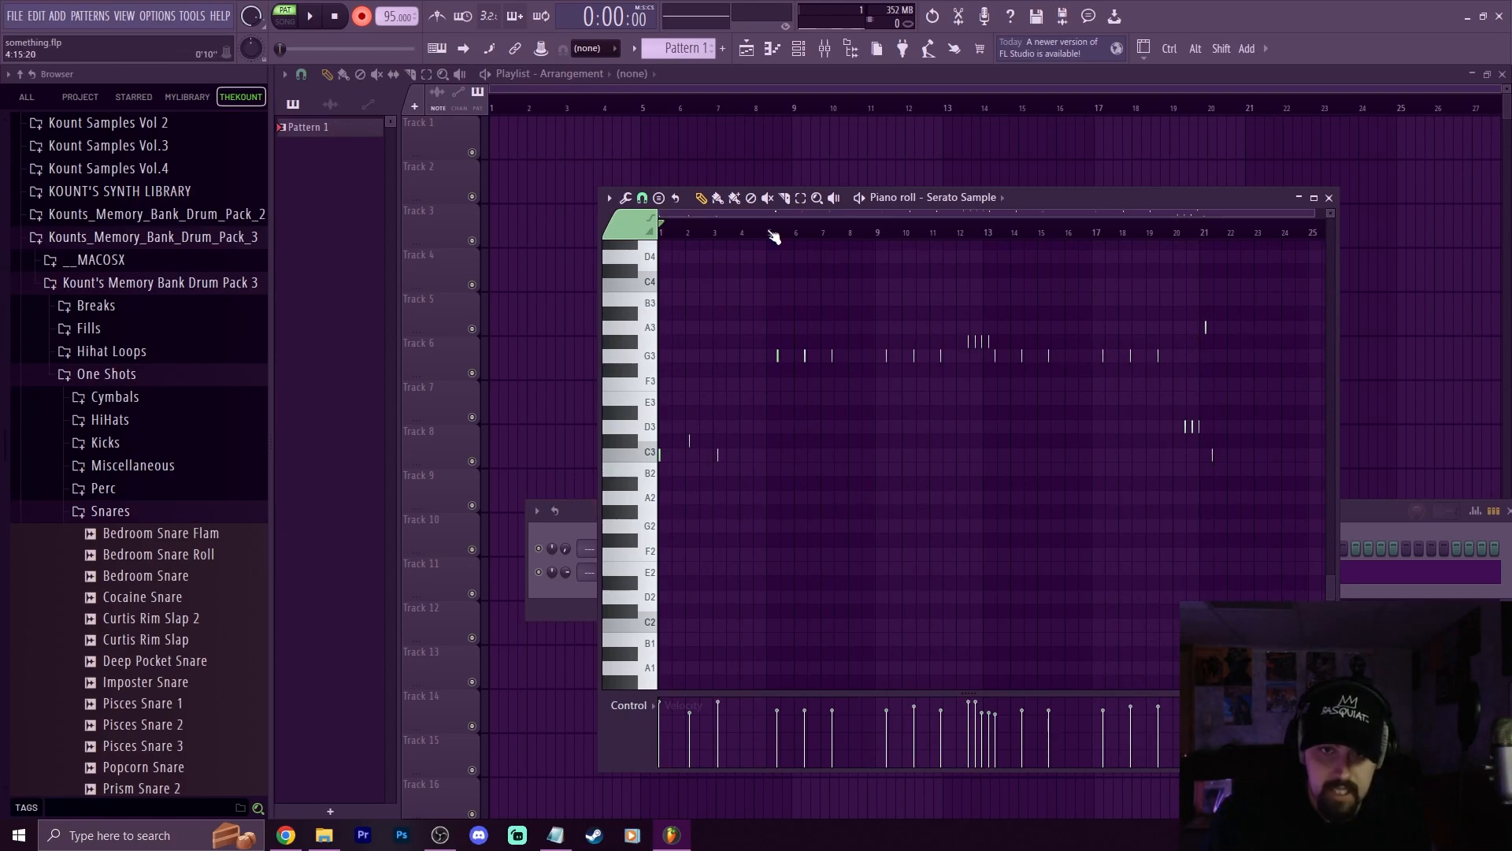
{"action": "scroll", "coordinate": [772, 236], "scroll_direction": "up", "scroll_amount": 1}
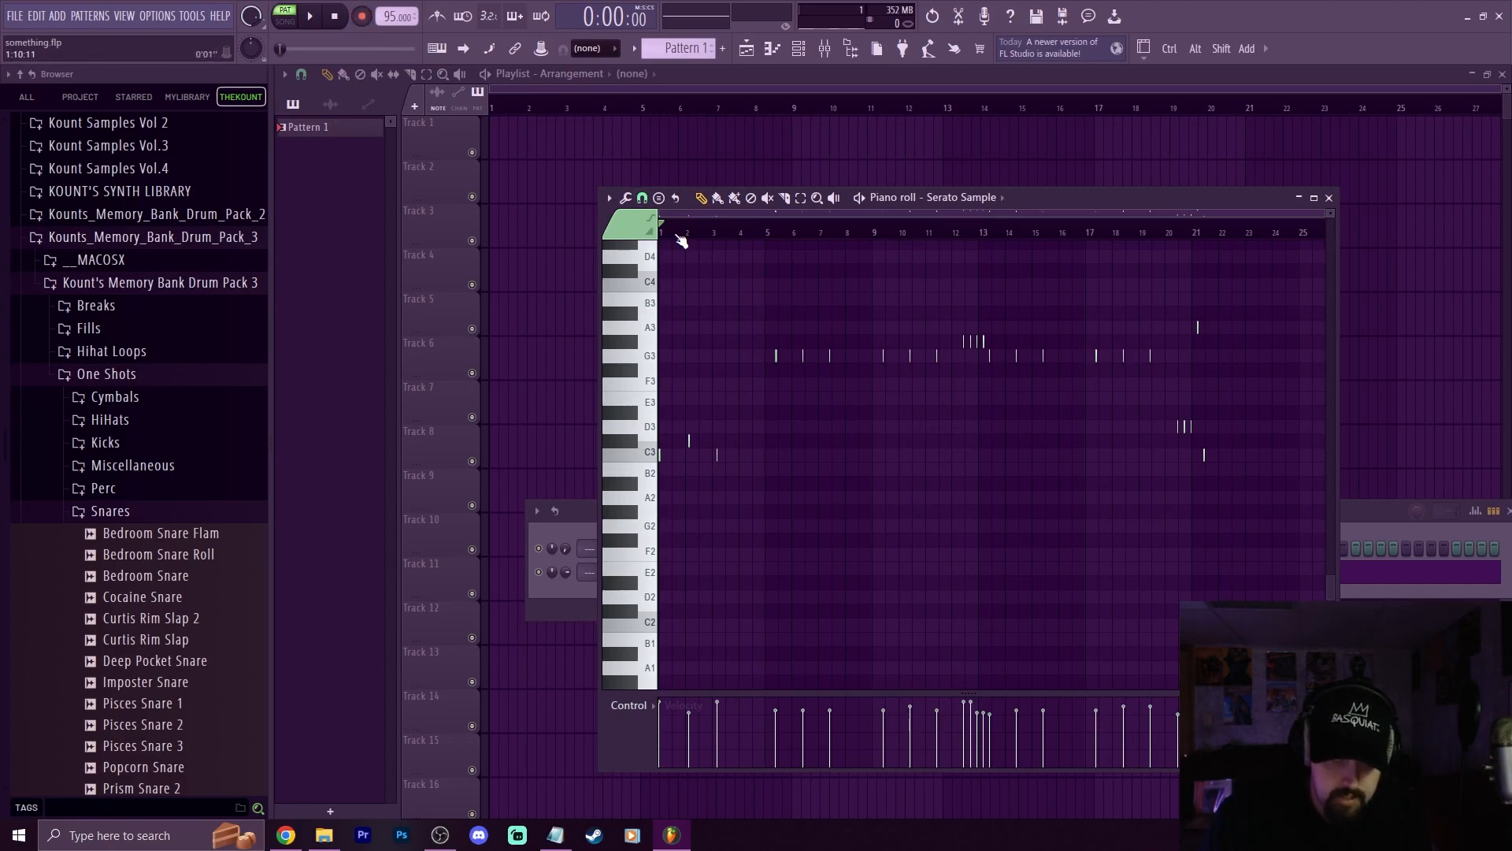
{"action": "scroll", "coordinate": [679, 234], "scroll_direction": "up", "scroll_amount": 10}
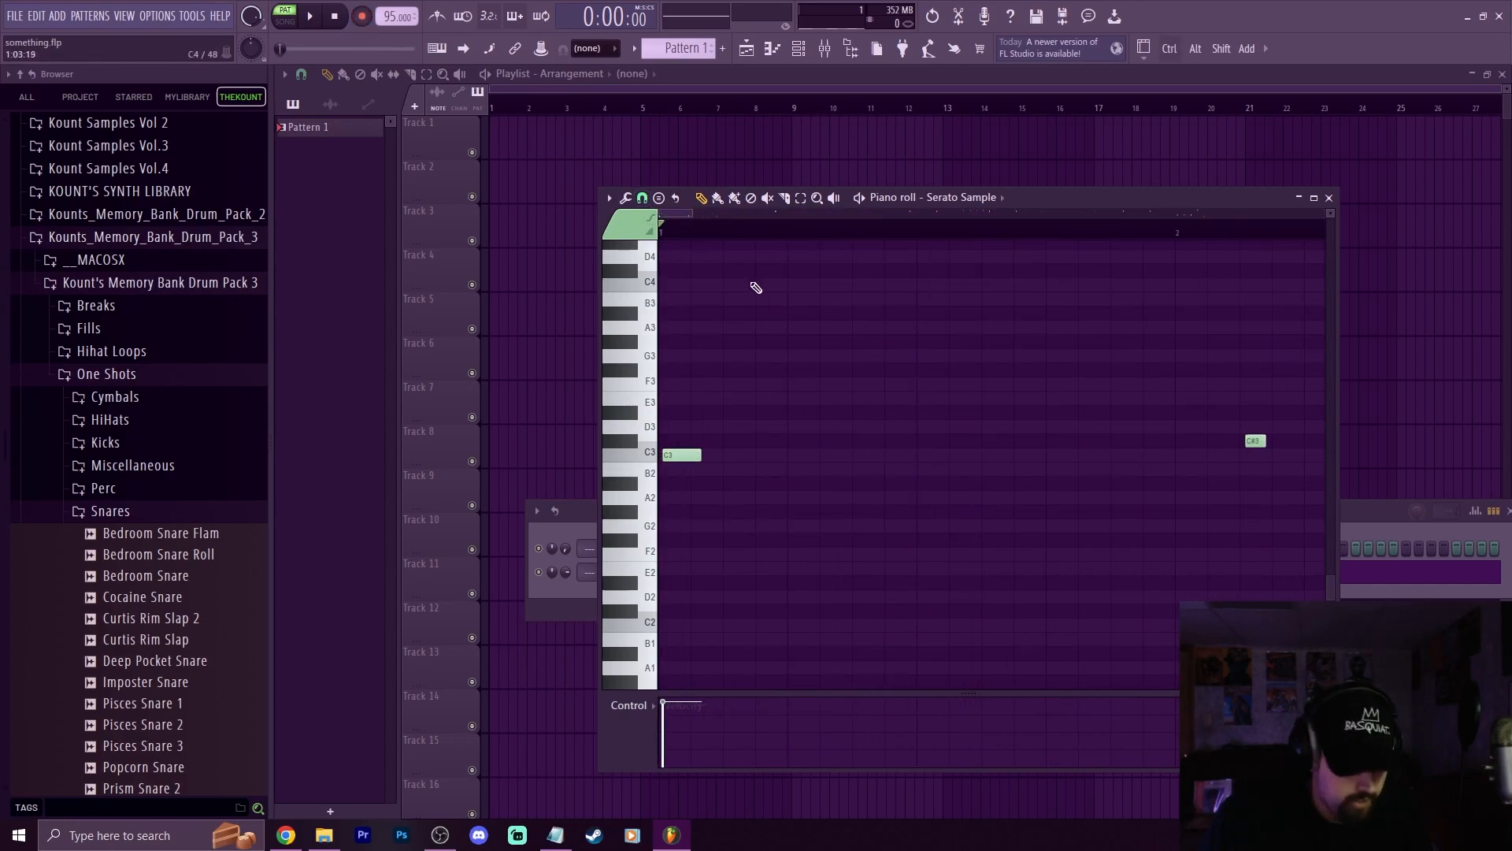
{"action": "scroll", "coordinate": [847, 234], "scroll_direction": "down", "scroll_amount": 8}
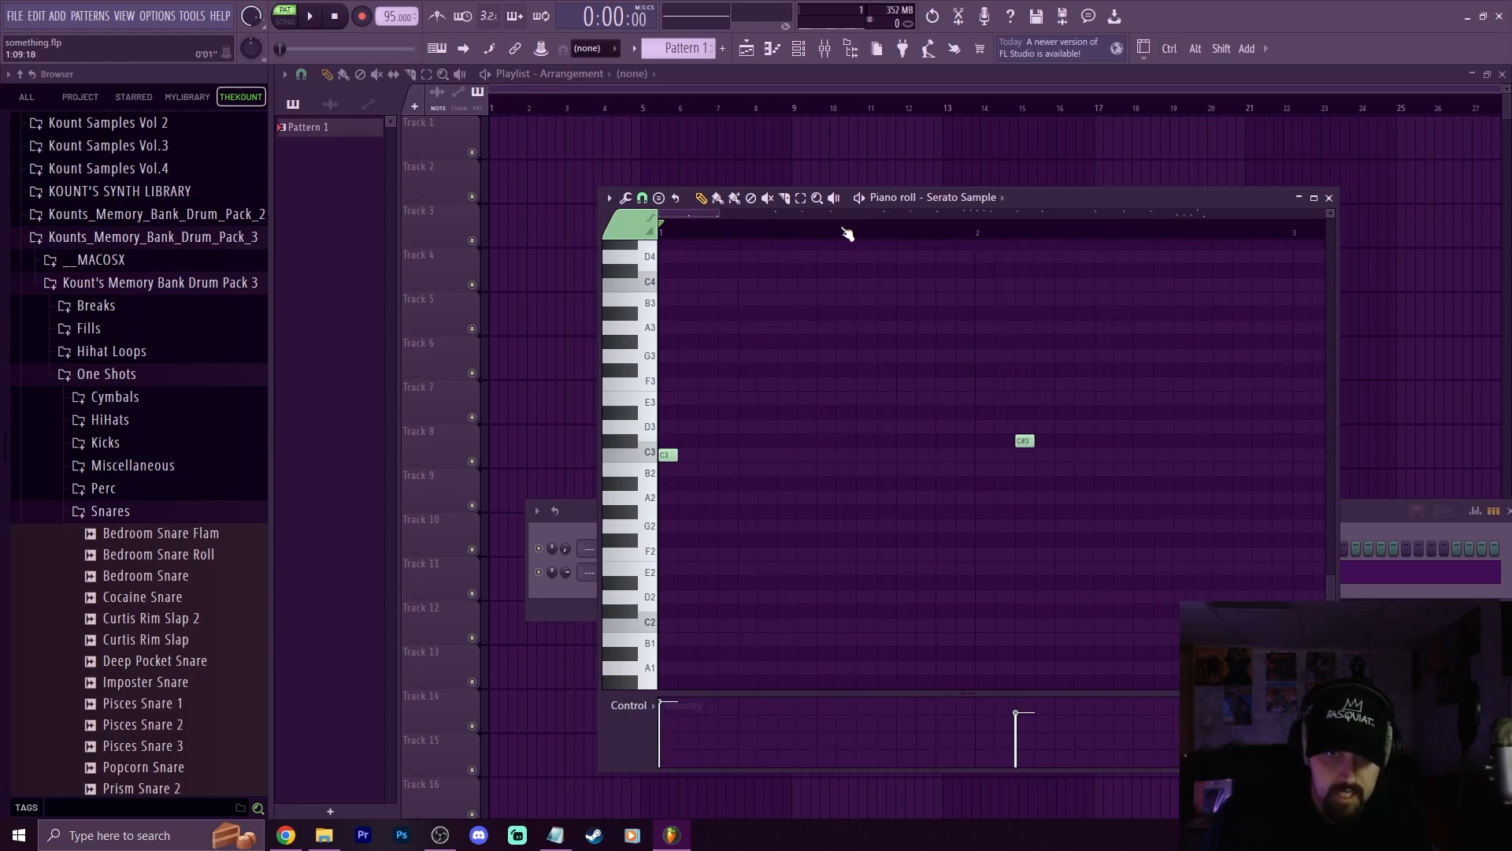
{"action": "scroll", "coordinate": [844, 231], "scroll_direction": "up", "scroll_amount": 3}
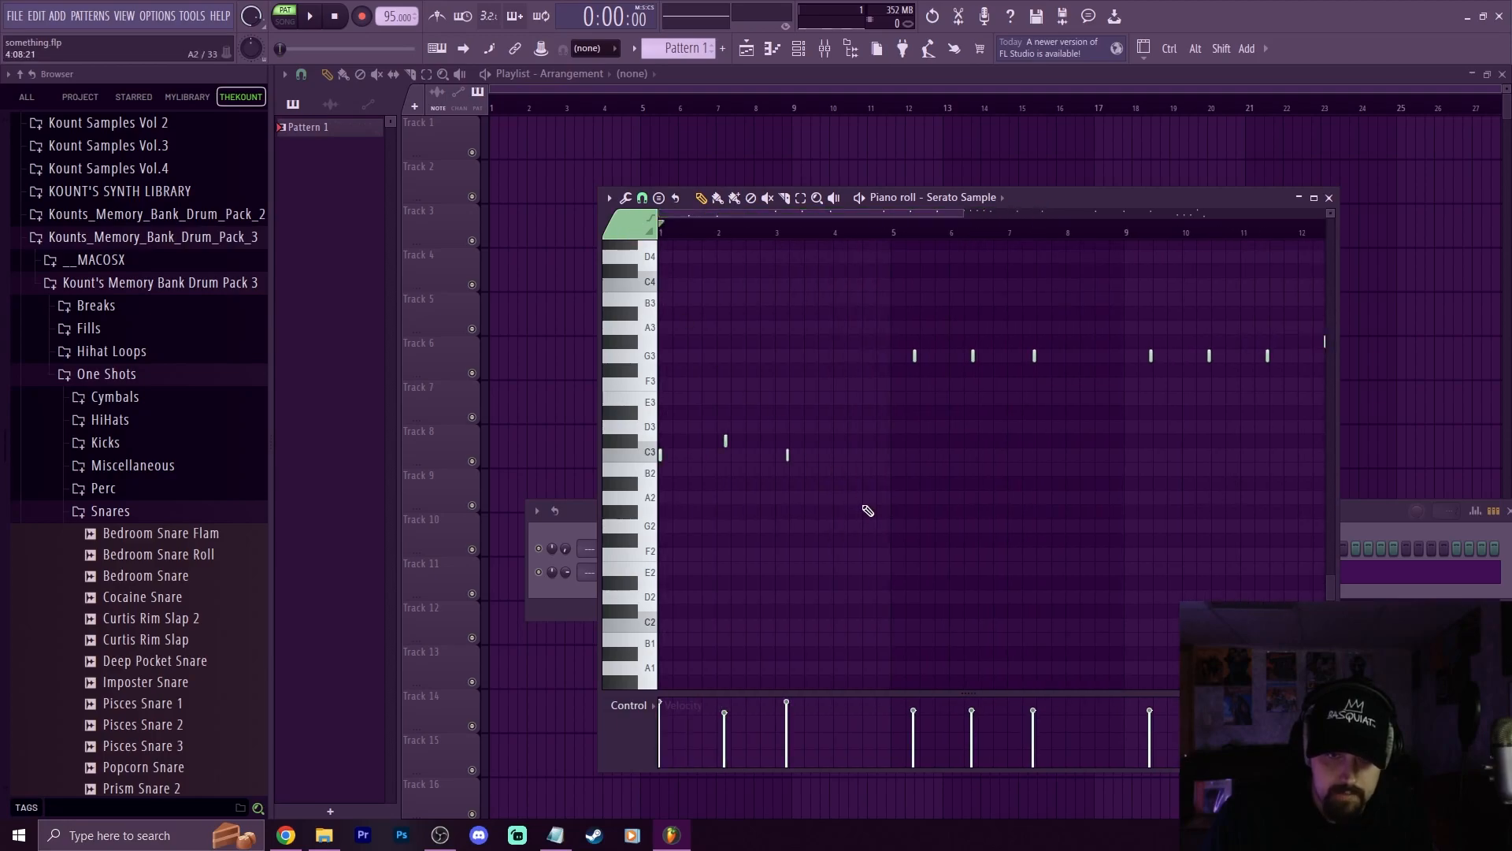
{"action": "scroll", "coordinate": [824, 464], "scroll_direction": "up", "scroll_amount": 5}
{"action": "scroll", "coordinate": [825, 463], "scroll_direction": "down", "scroll_amount": 5}
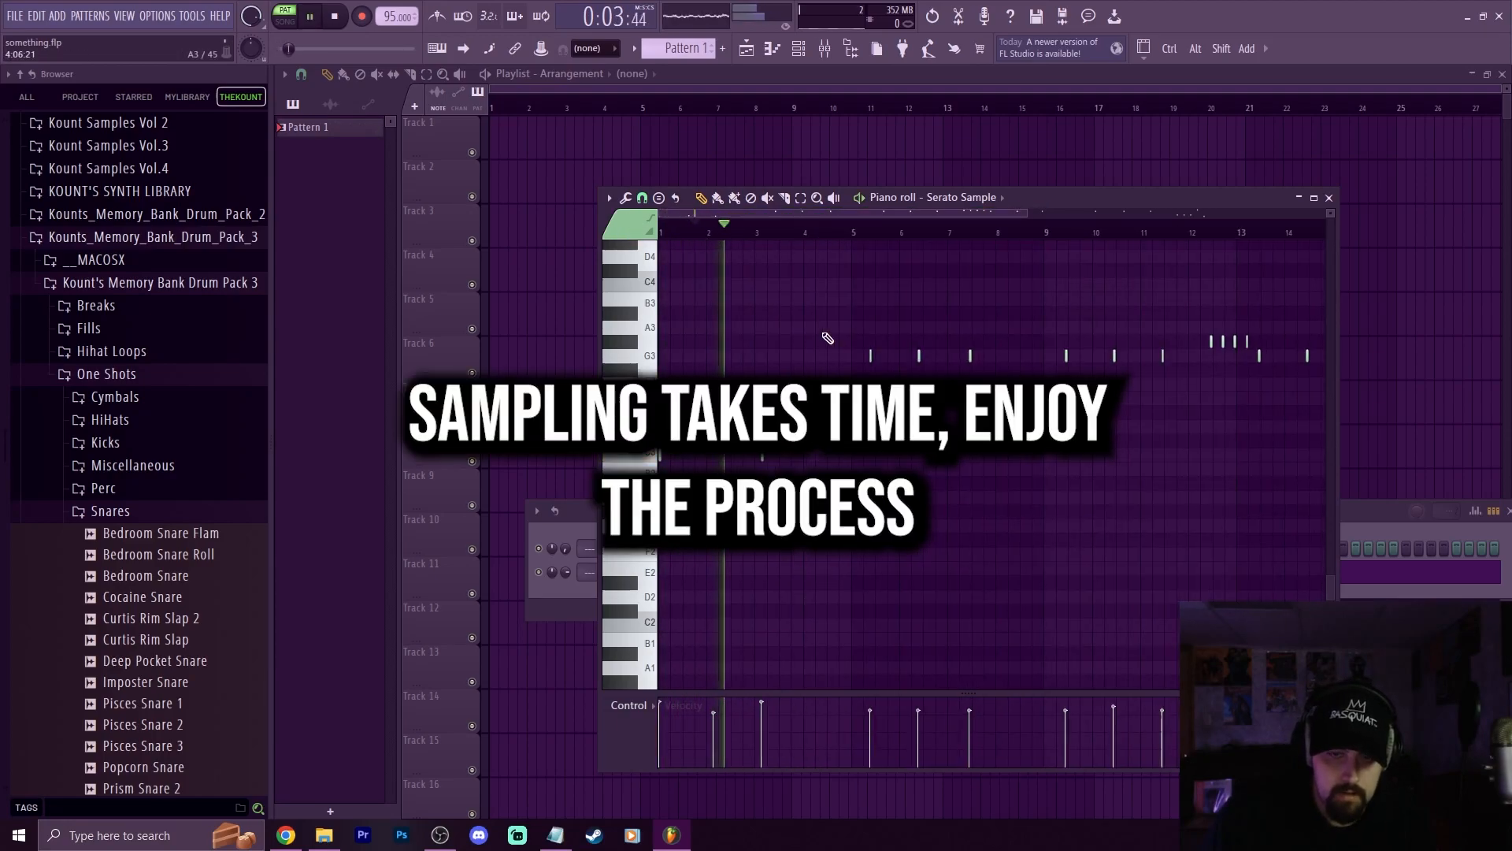
Tighten the recorded Serato Sample notes onto the grid while replaying the pattern
{"action": "key", "text": "space"}
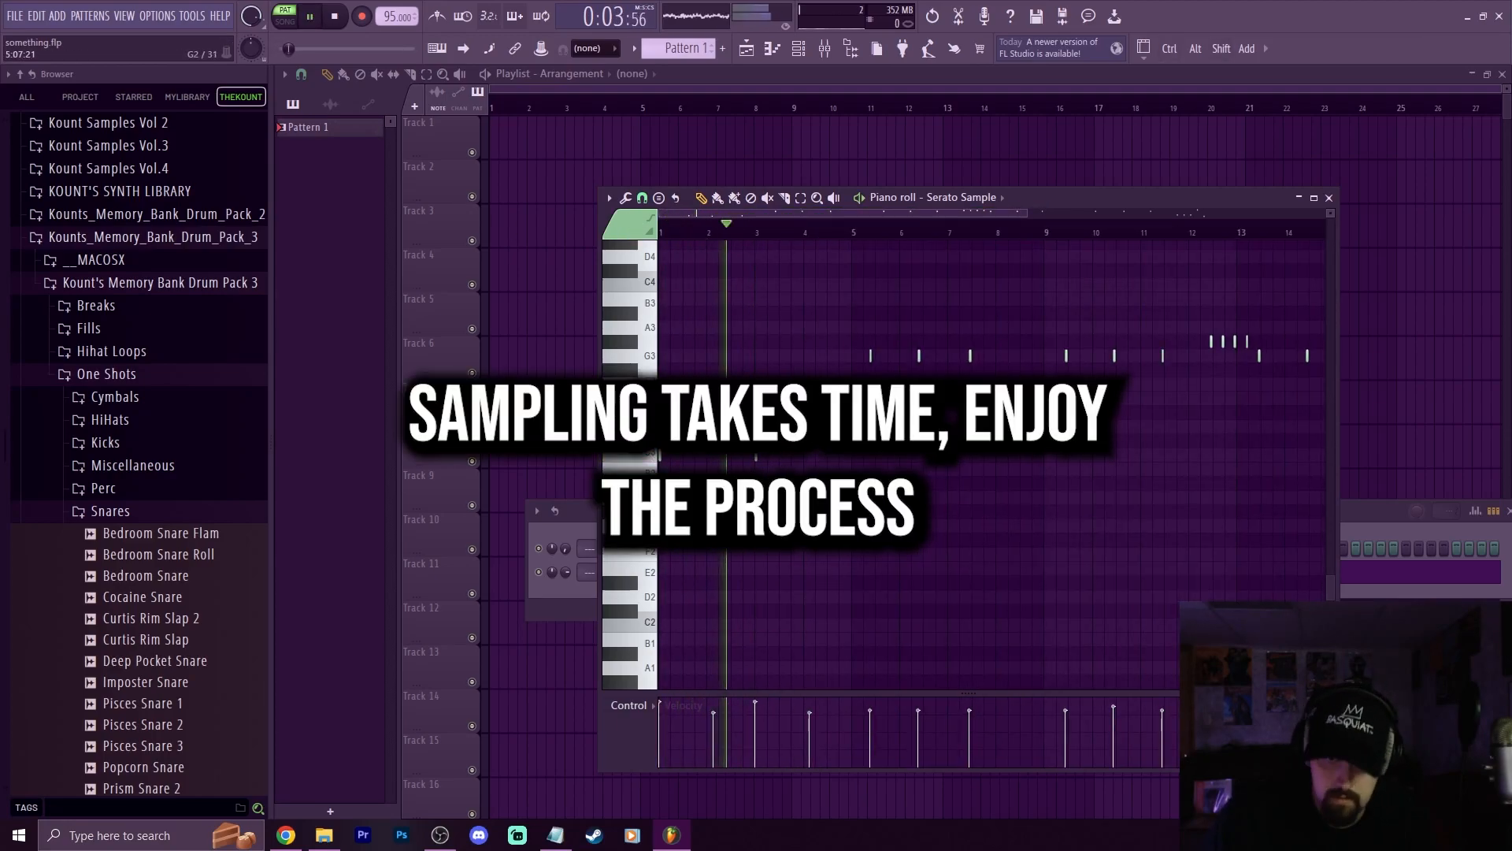
{"action": "scroll", "coordinate": [866, 458], "scroll_direction": "up", "scroll_amount": 5}
{"action": "scroll", "coordinate": [867, 458], "scroll_direction": "down", "scroll_amount": 5}
{"action": "scroll", "coordinate": [833, 462], "scroll_direction": "up", "scroll_amount": 5}
{"action": "scroll", "coordinate": [833, 463], "scroll_direction": "down", "scroll_amount": 5}
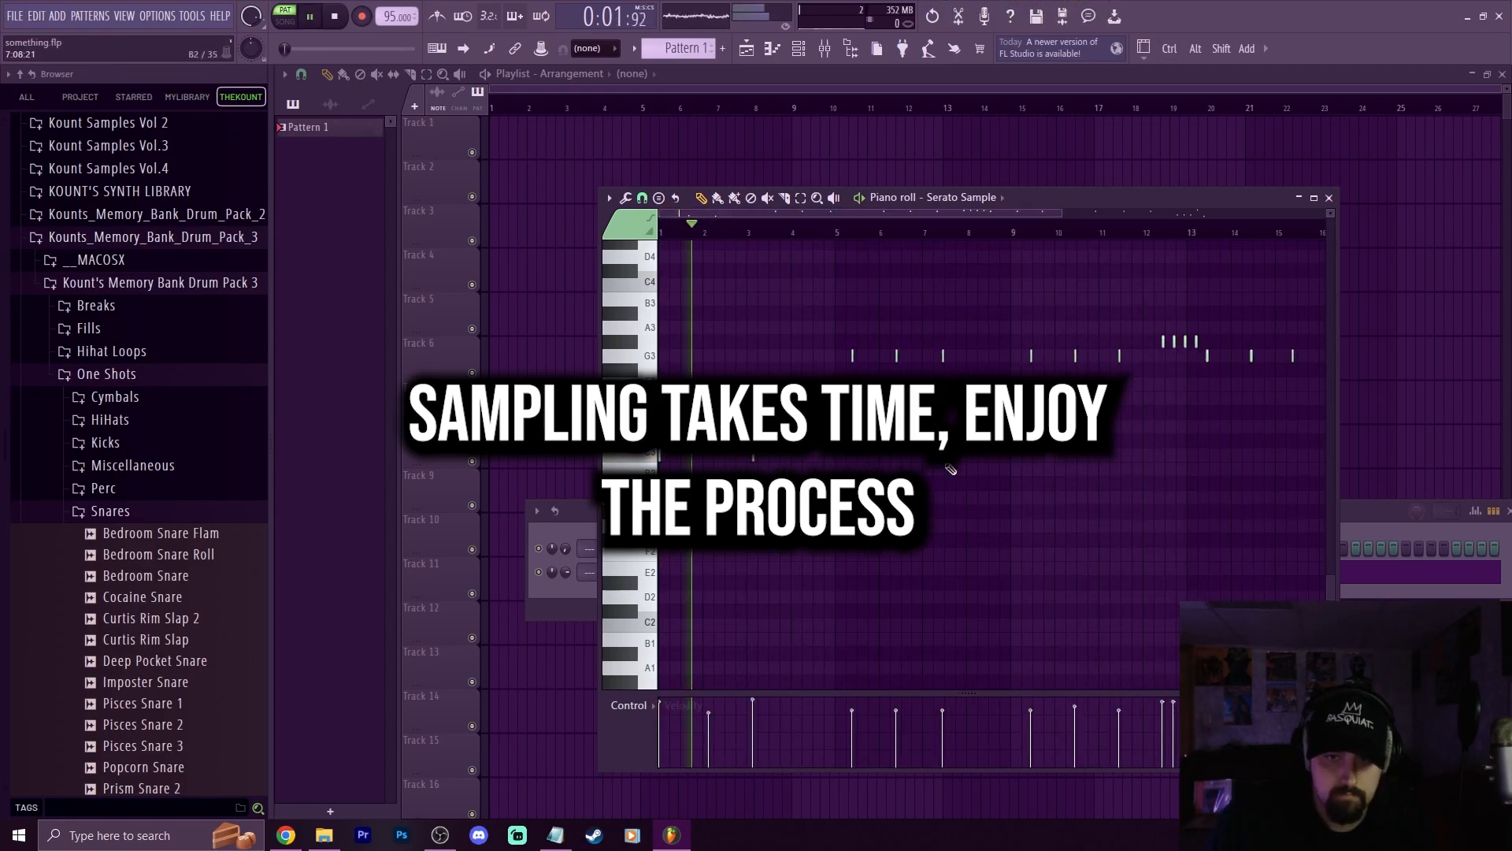
{"action": "key", "text": "space"}
{"action": "key", "text": "space"}
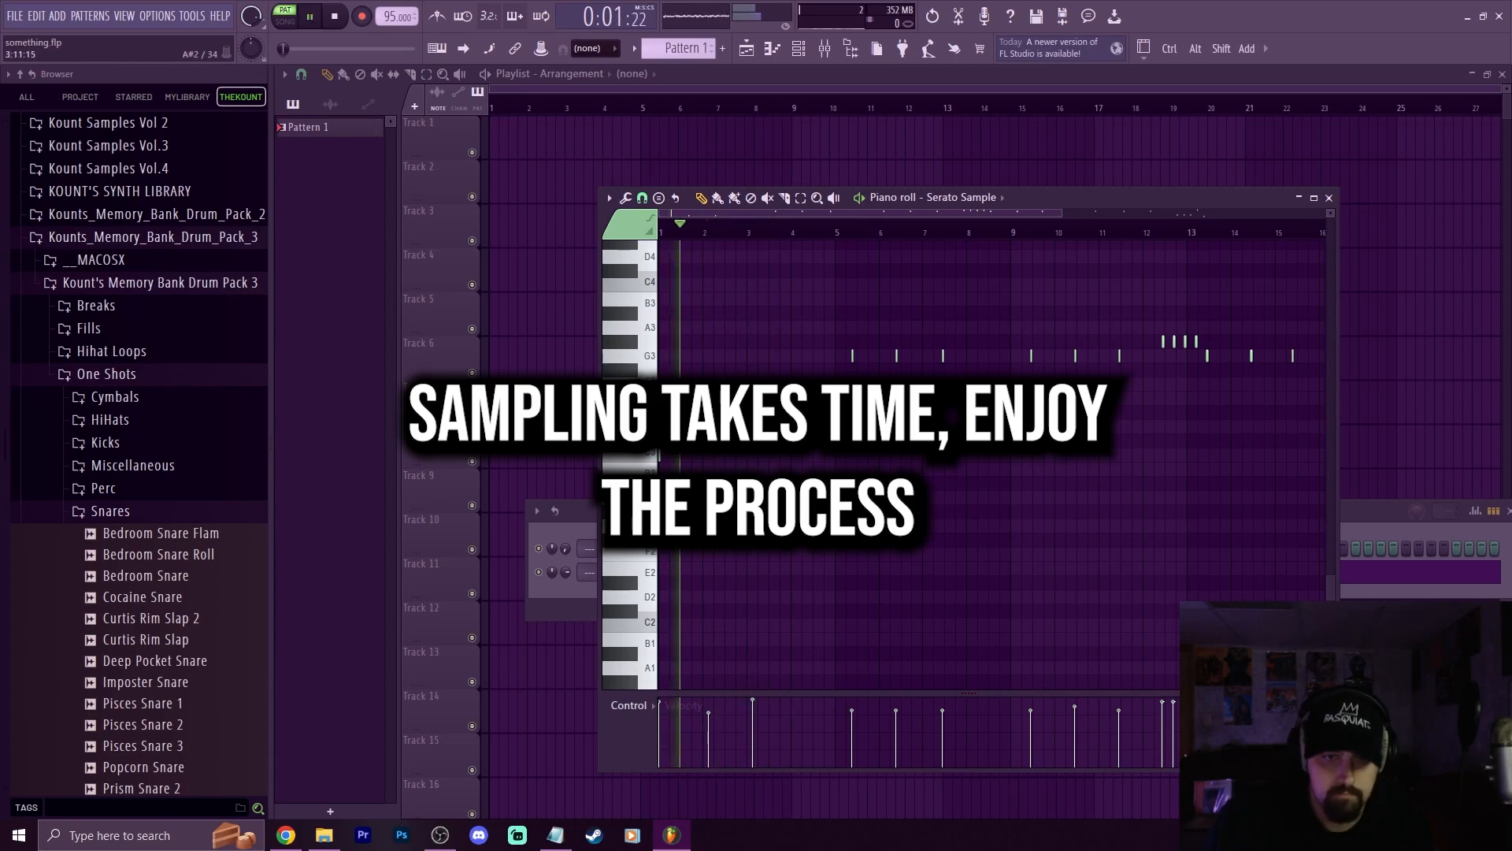
{"action": "scroll", "coordinate": [790, 260], "scroll_direction": "up", "scroll_amount": 5}
{"action": "key", "text": "space"}
{"action": "key", "text": "space"}
{"action": "scroll", "coordinate": [790, 259], "scroll_direction": "down", "scroll_amount": 5}
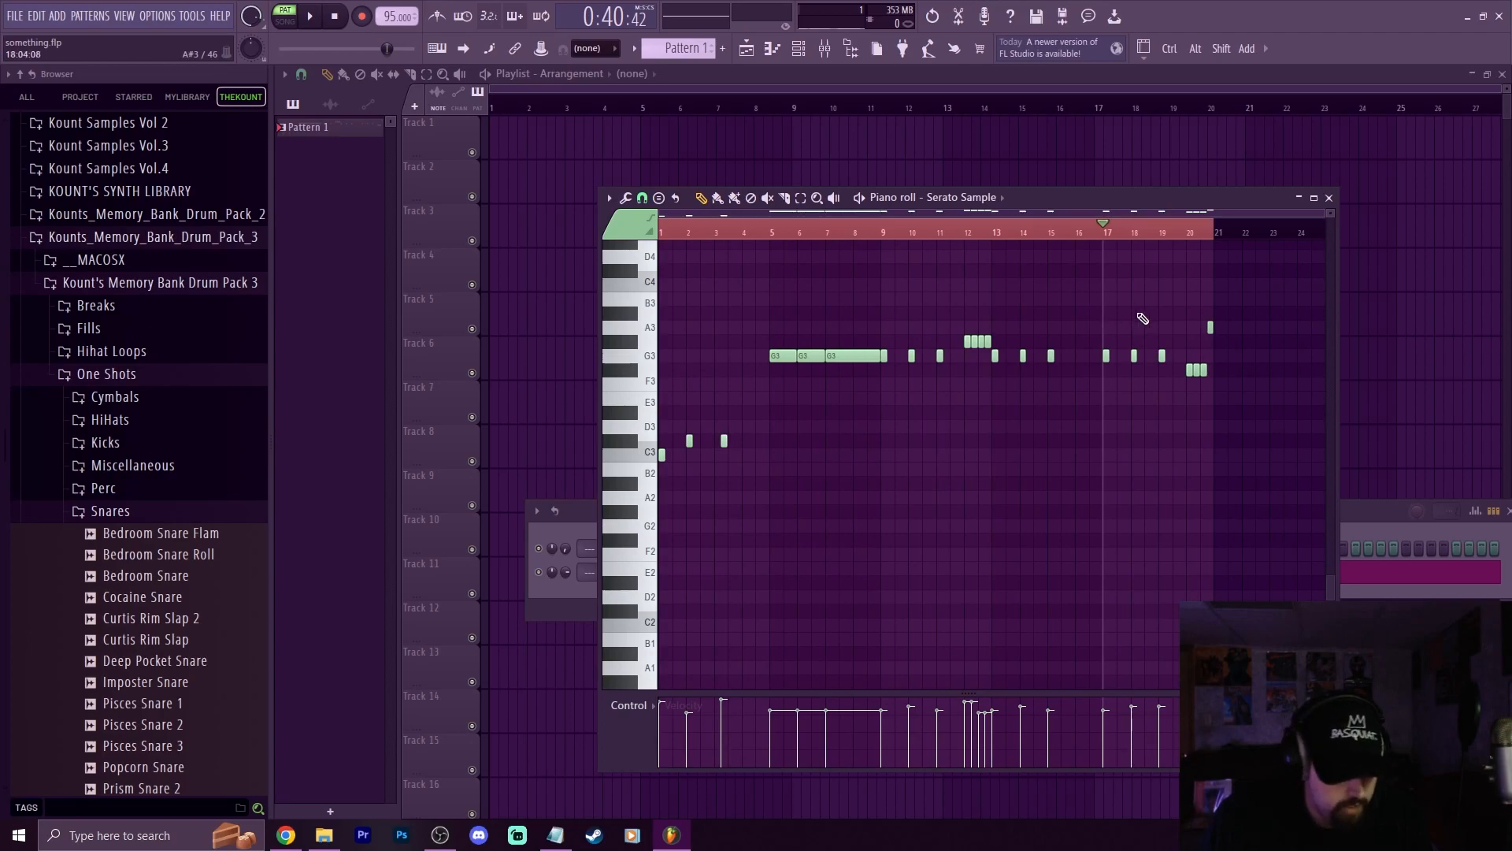
Apply quick legato to all Serato Sample notes so each one extends to the next, and clear the selection
{"action": "key", "text": "ctrl+a"}
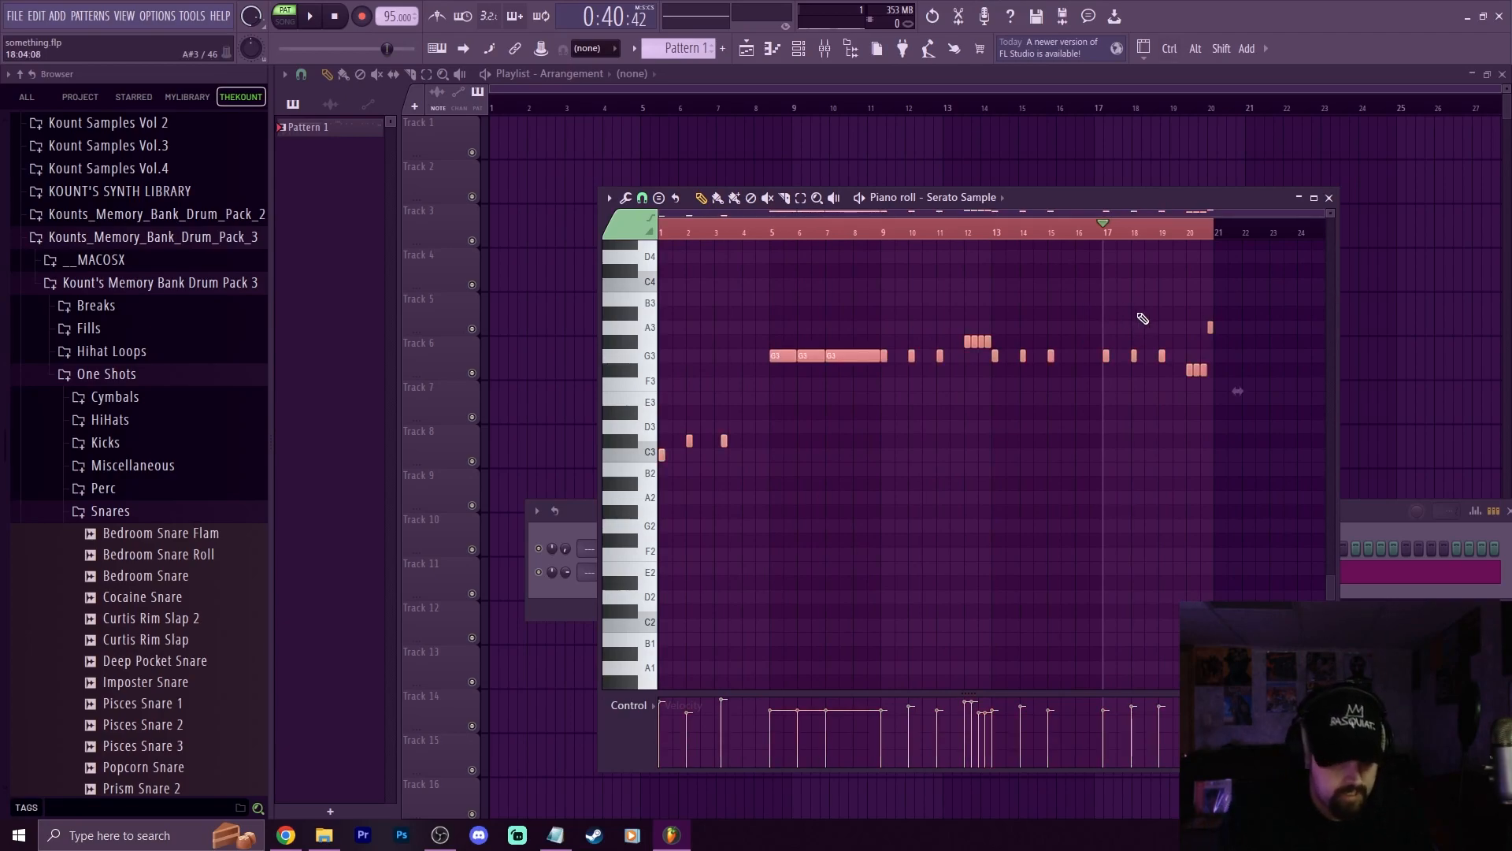
{"action": "key", "text": "ctrl+l"}
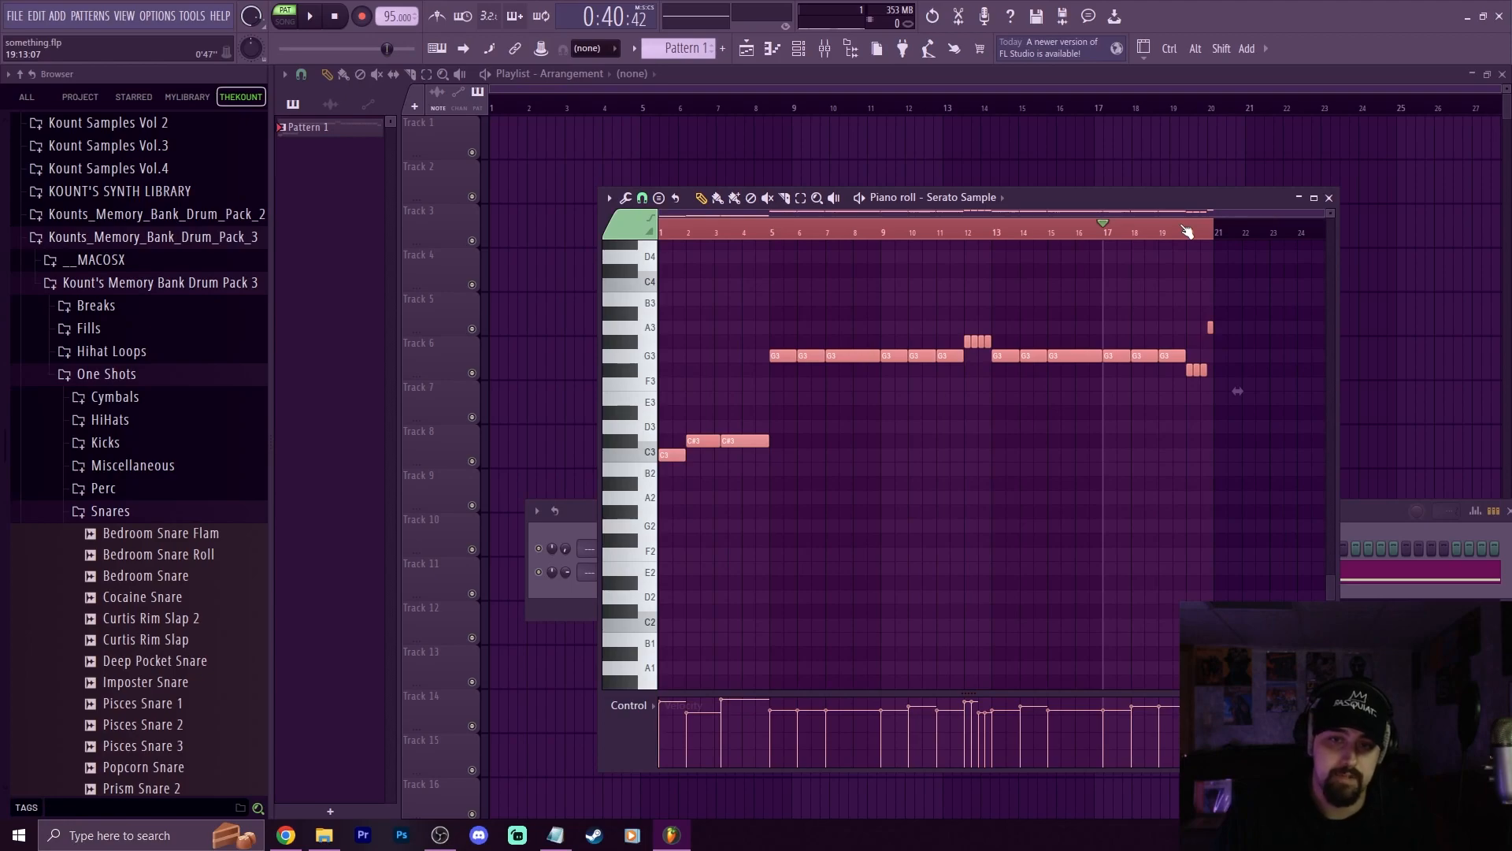
{"action": "key", "text": "ctrl+a"}
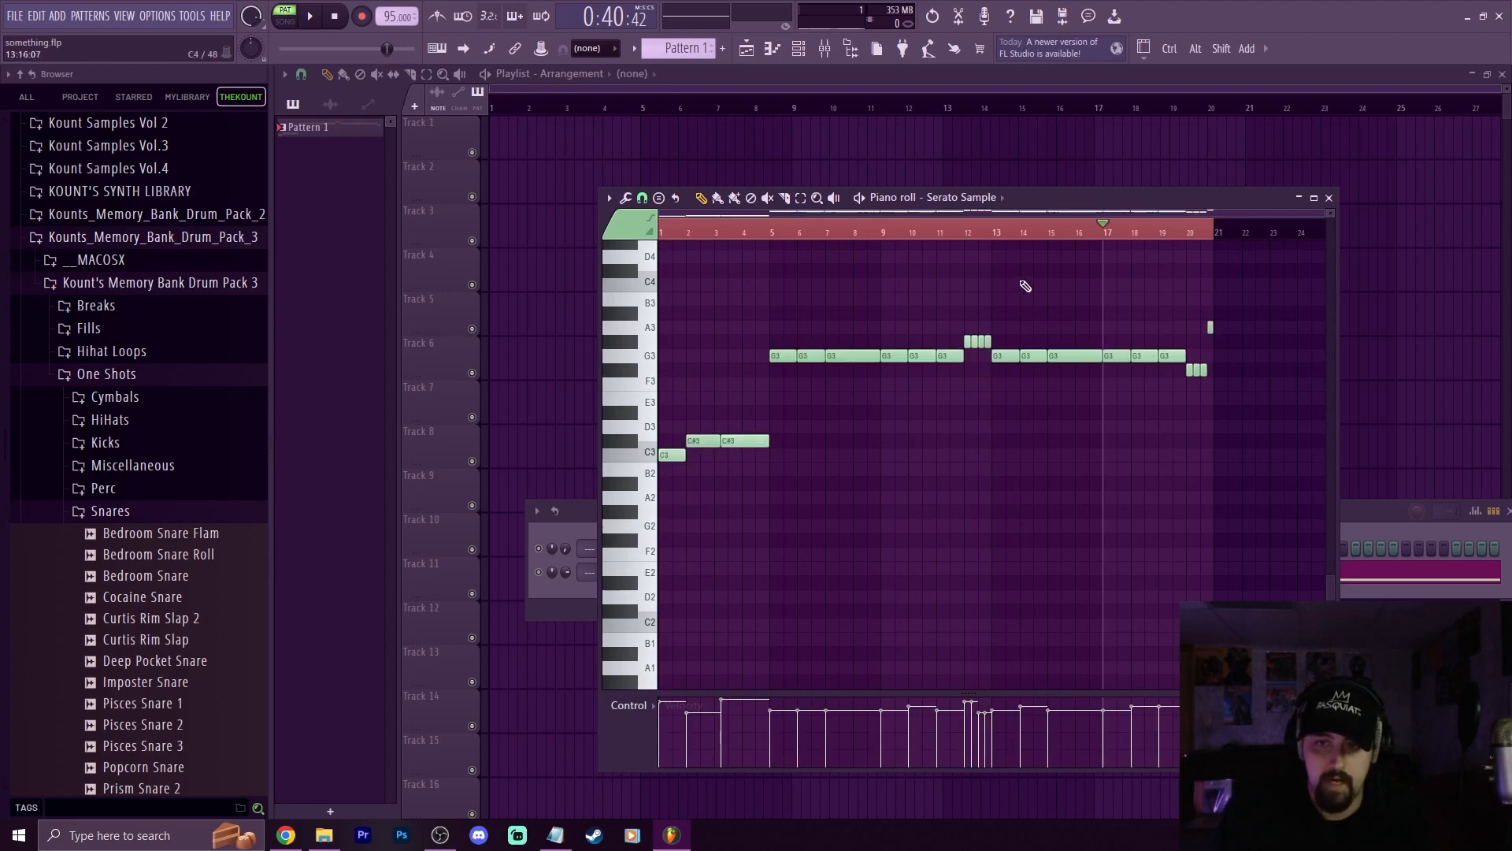
Examine the start of the G3 note at bar 13 against the grid and the preceding G#3 note
{"action": "scroll", "coordinate": [1016, 237], "scroll_direction": "up", "scroll_amount": 10}
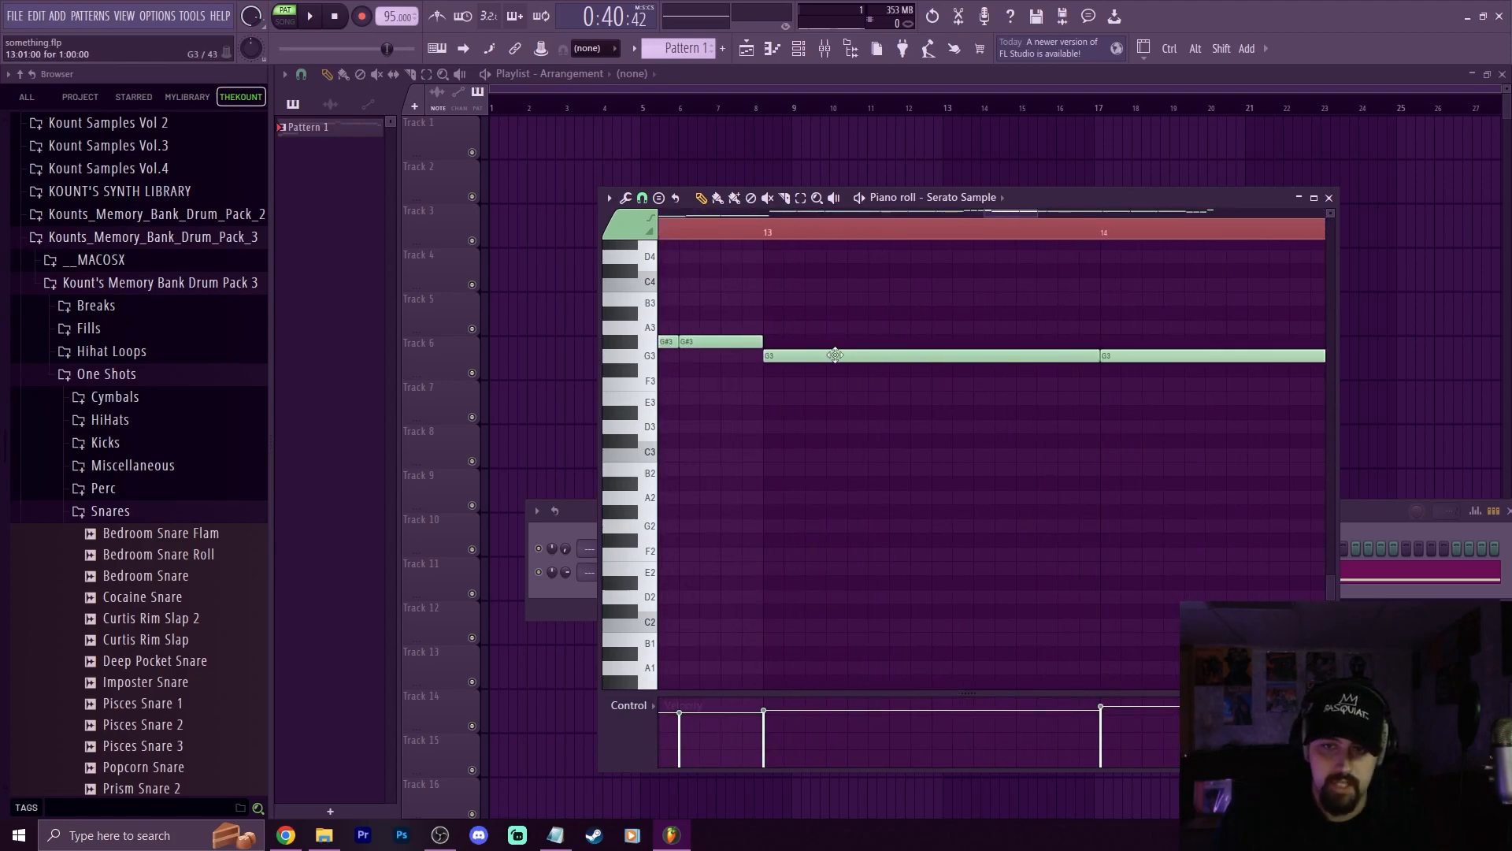
{"action": "scroll", "coordinate": [833, 356], "scroll_direction": "down", "scroll_amount": 10}
{"action": "scroll", "coordinate": [832, 356], "scroll_direction": "up", "scroll_amount": 6}
{"action": "scroll", "coordinate": [833, 356], "scroll_direction": "down", "scroll_amount": 2}
{"action": "scroll", "coordinate": [833, 356], "scroll_direction": "down", "scroll_amount": 1}
{"action": "scroll", "coordinate": [833, 356], "scroll_direction": "up", "scroll_amount": 1}
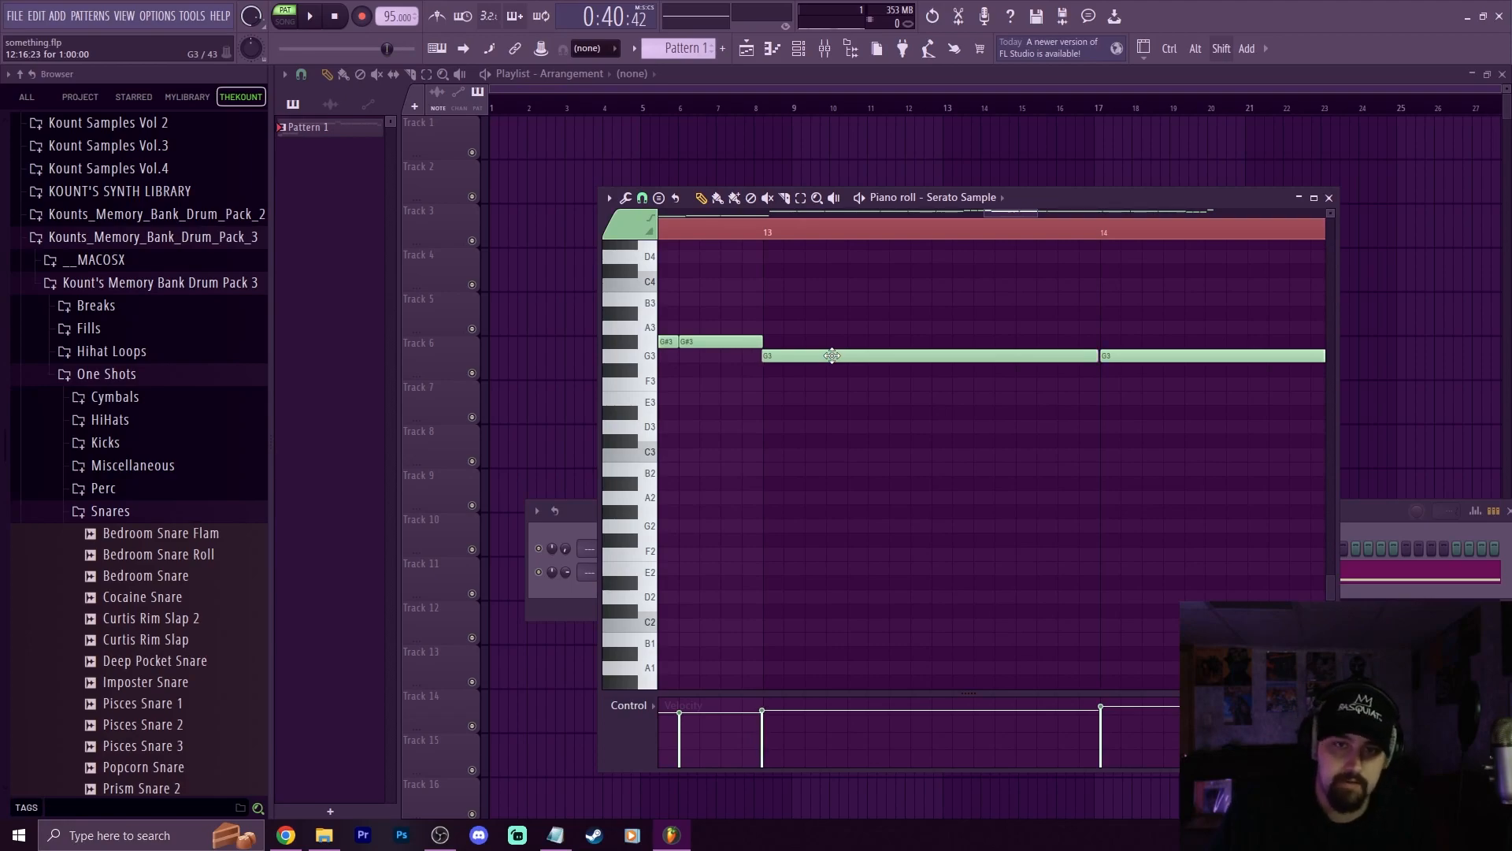
{"action": "scroll", "coordinate": [833, 356], "scroll_direction": "up", "scroll_amount": 1}
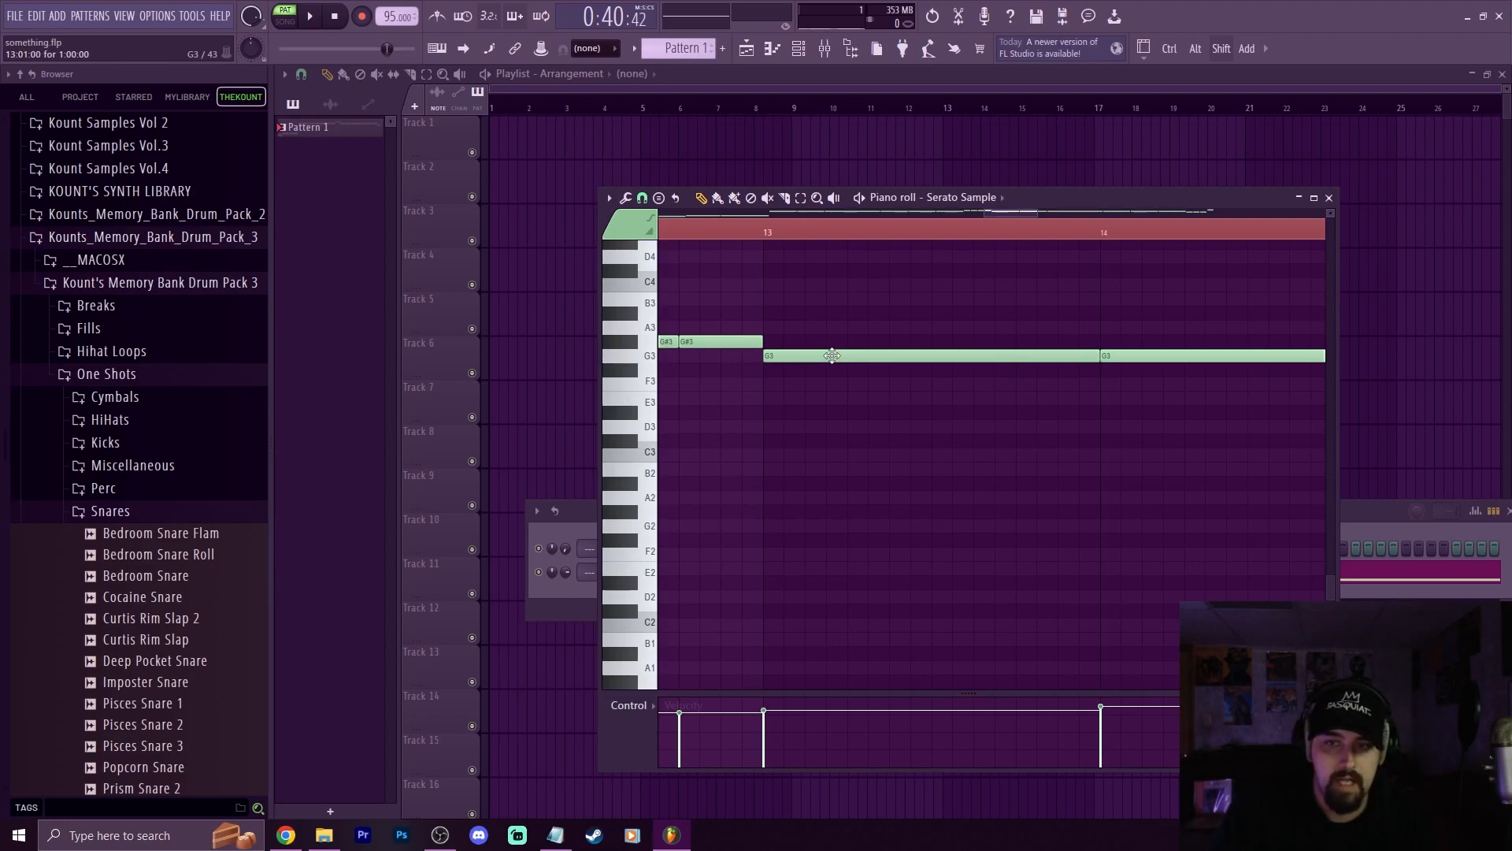
{"action": "scroll", "coordinate": [814, 236], "scroll_direction": "down", "scroll_amount": 5}
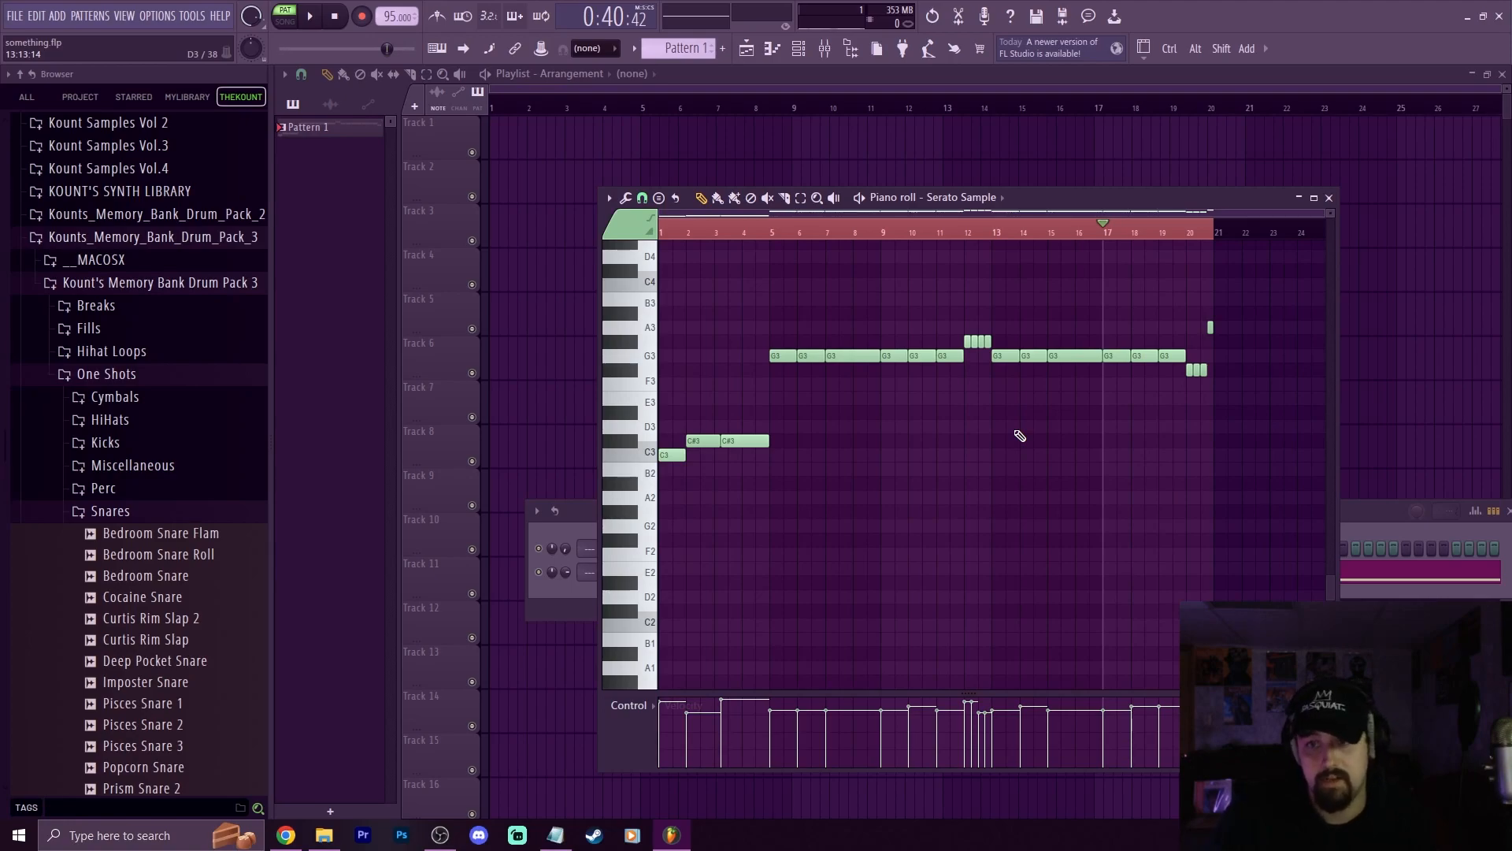
Return the playhead to the song start and place Pattern 1 at bar 1 on playlist Track 2
{"action": "key", "text": "space"}
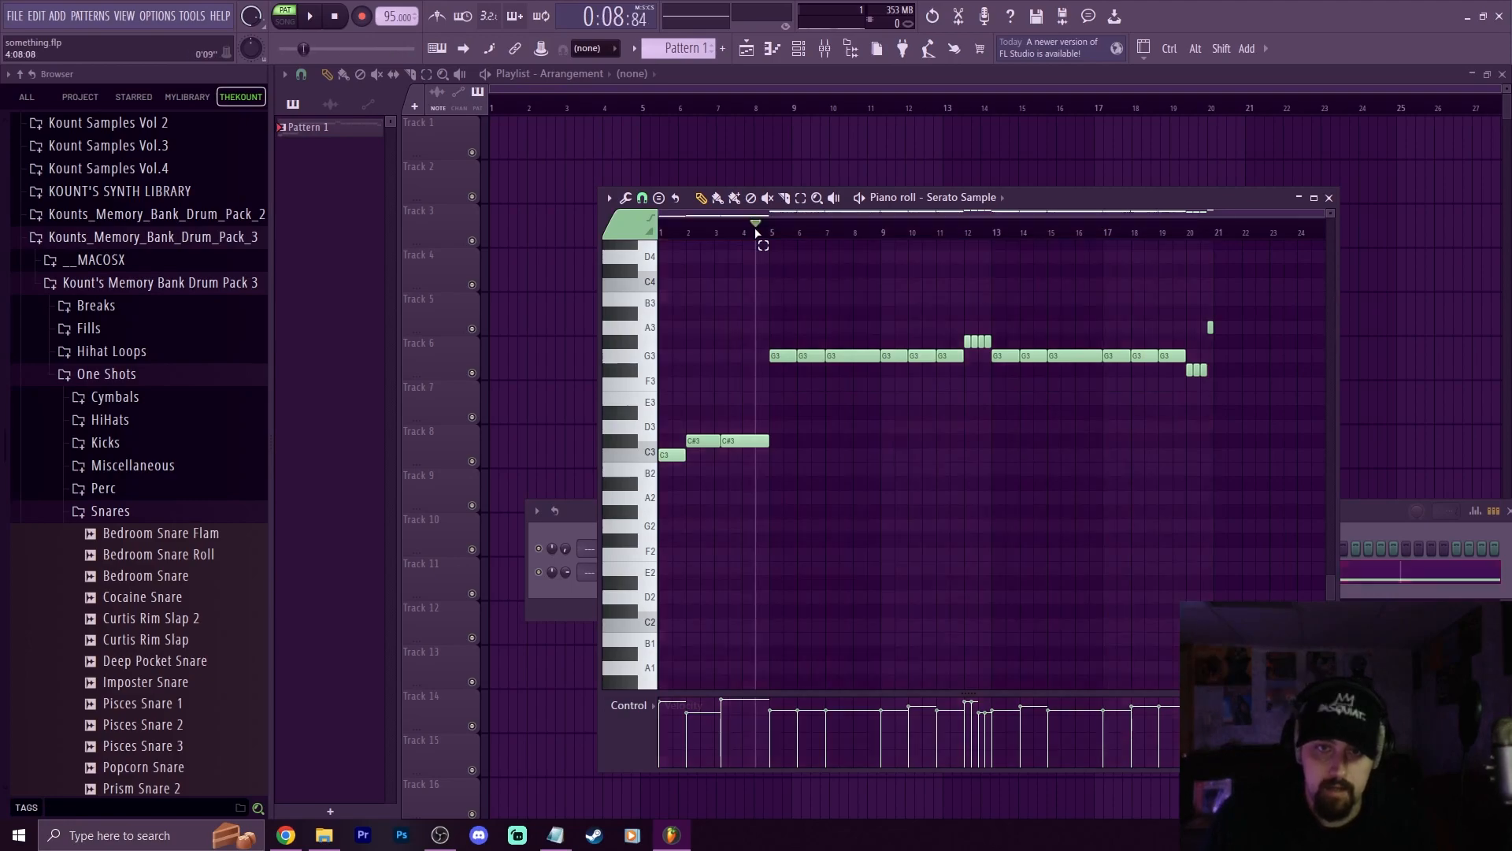
{"action": "left_click_drag", "start_coordinate": [653, 234], "coordinate": [288, 228]}
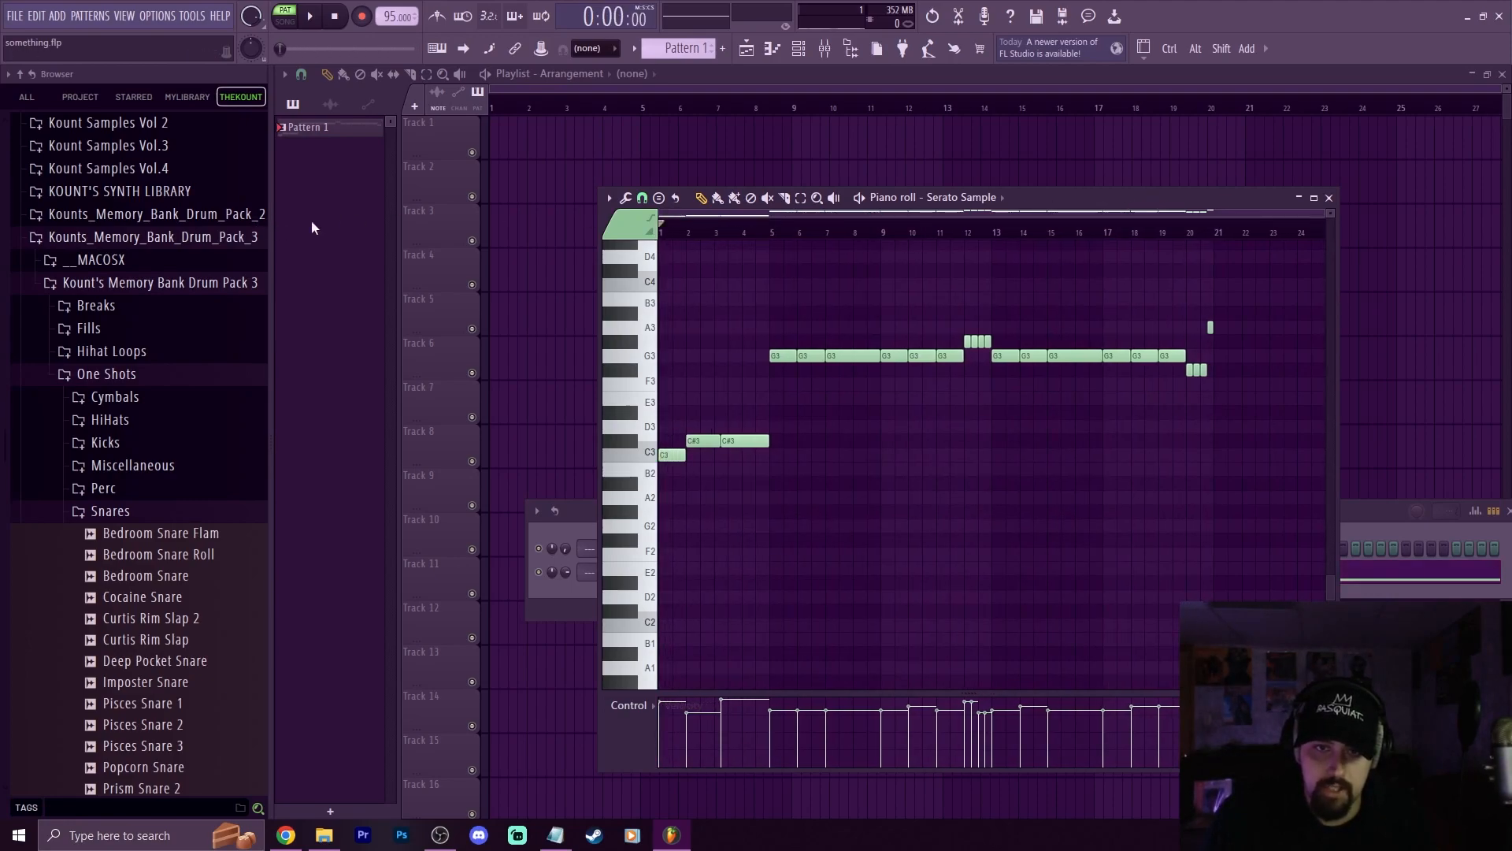
{"action": "left_click", "coordinate": [502, 181]}
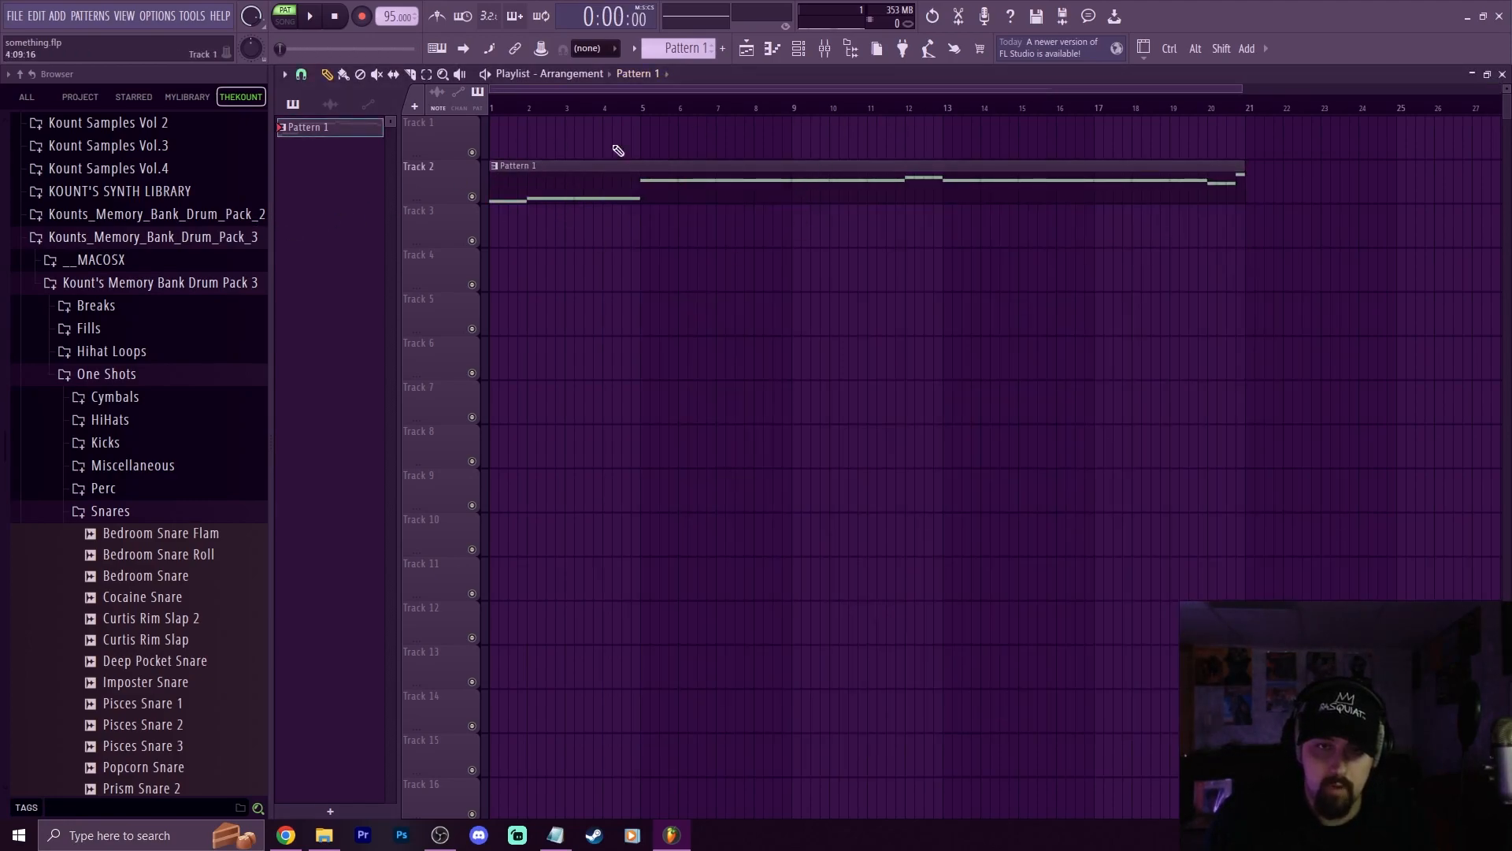
{"action": "left_click_drag", "start_coordinate": [621, 199], "coordinate": [552, 207]}
Consolidate Track 2 from the track start, rendering it as a 32Bit float stereo WAV
{"action": "right_click", "coordinate": [456, 186]}
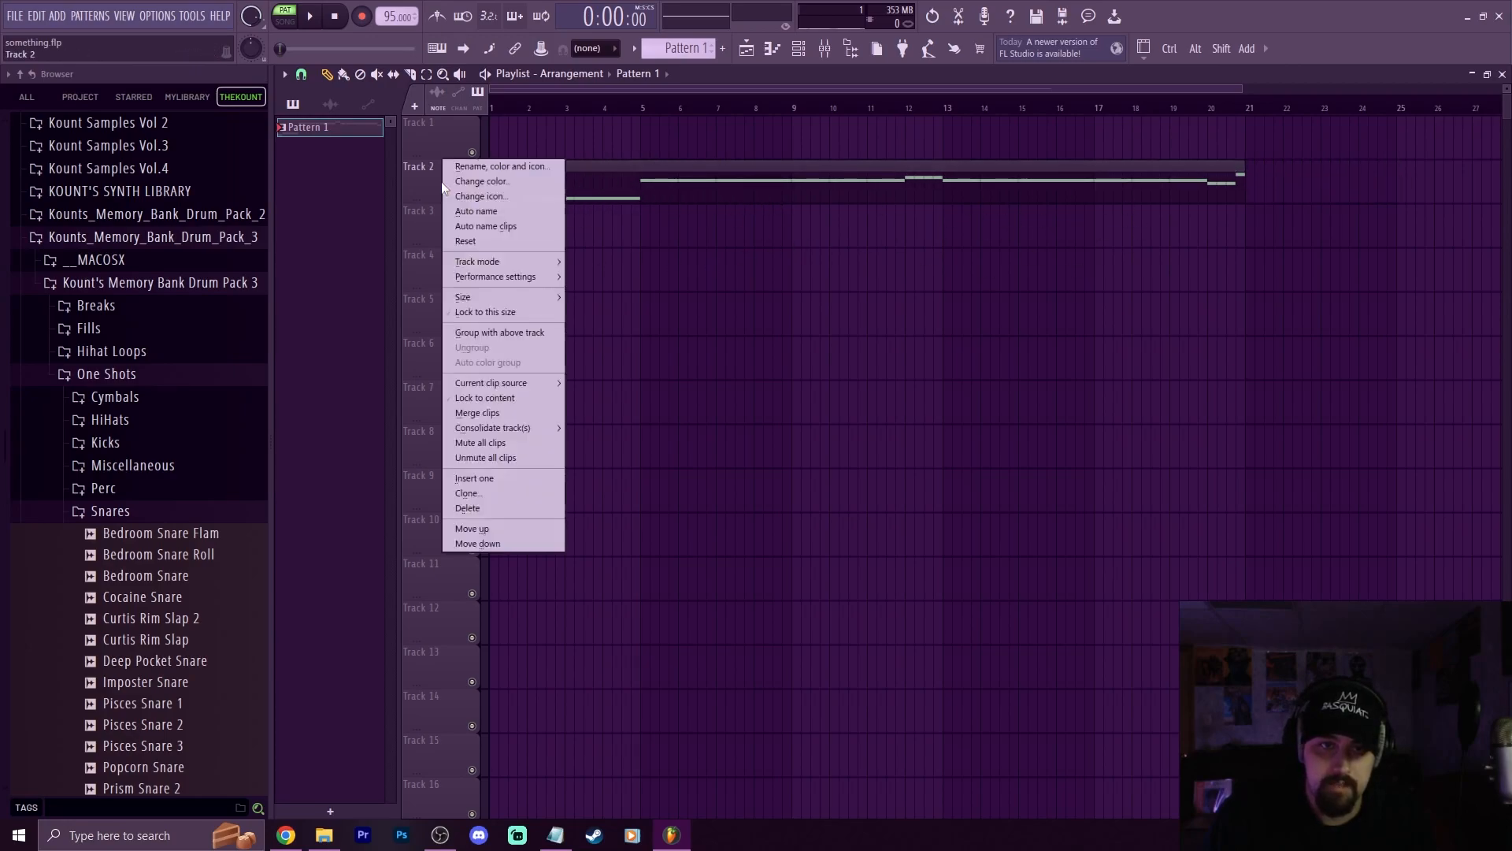
{"action": "mouse_move", "coordinate": [514, 423]}
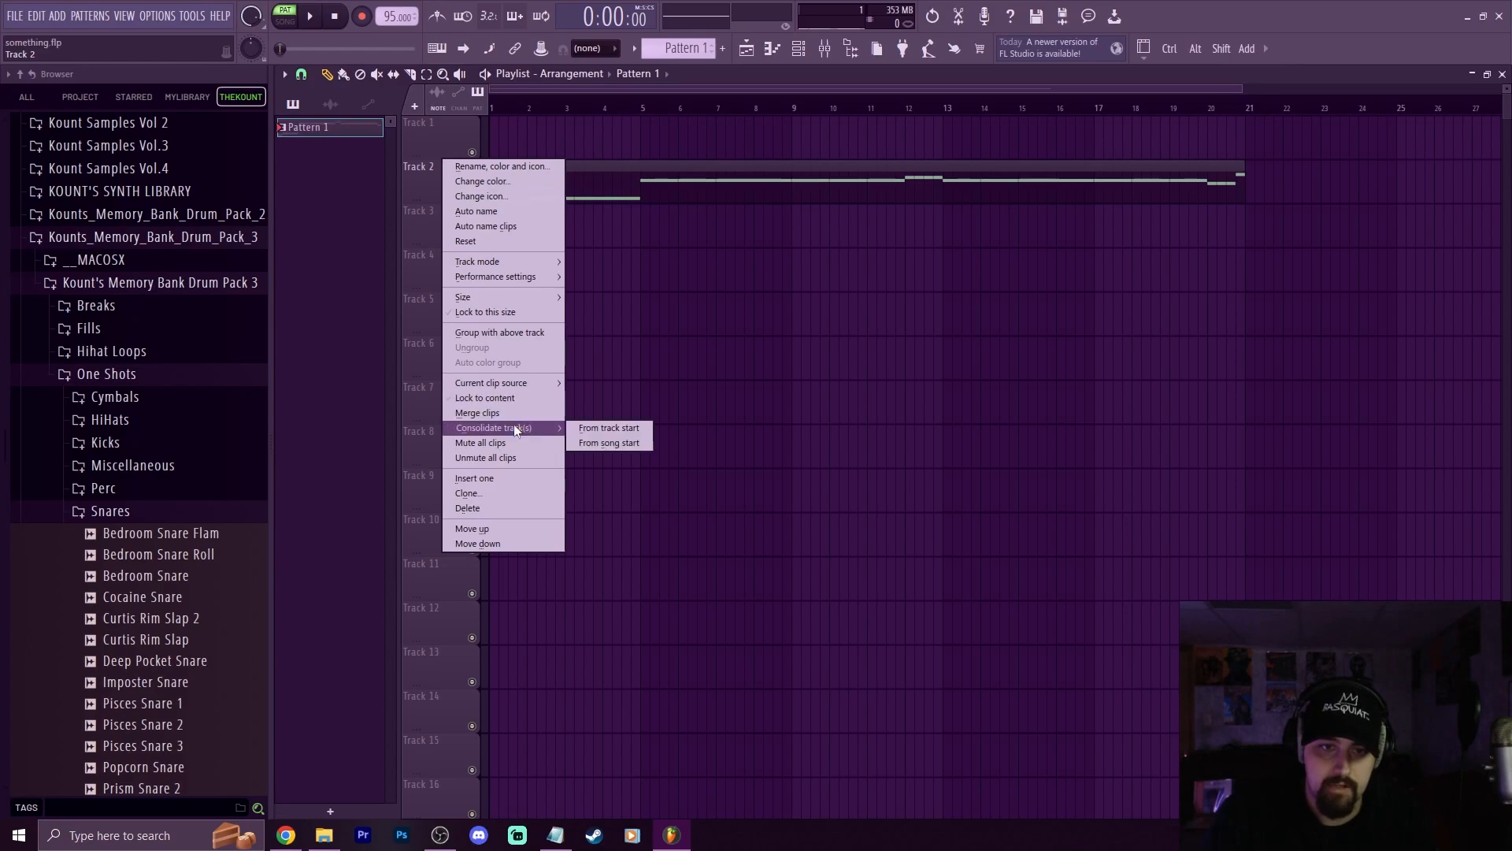
{"action": "left_click", "coordinate": [583, 428]}
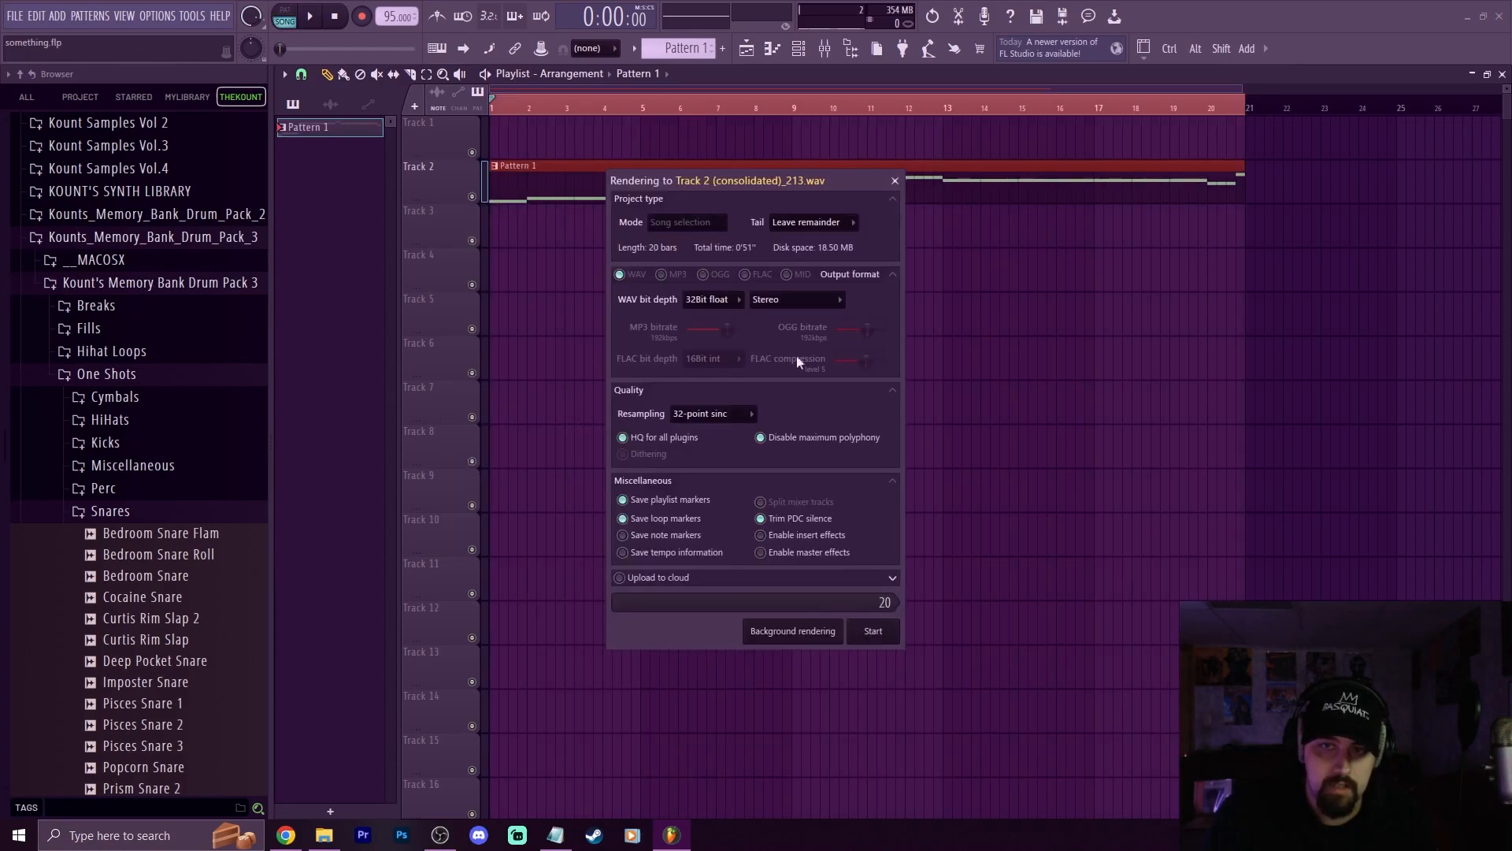
{"action": "left_click", "coordinate": [876, 630]}
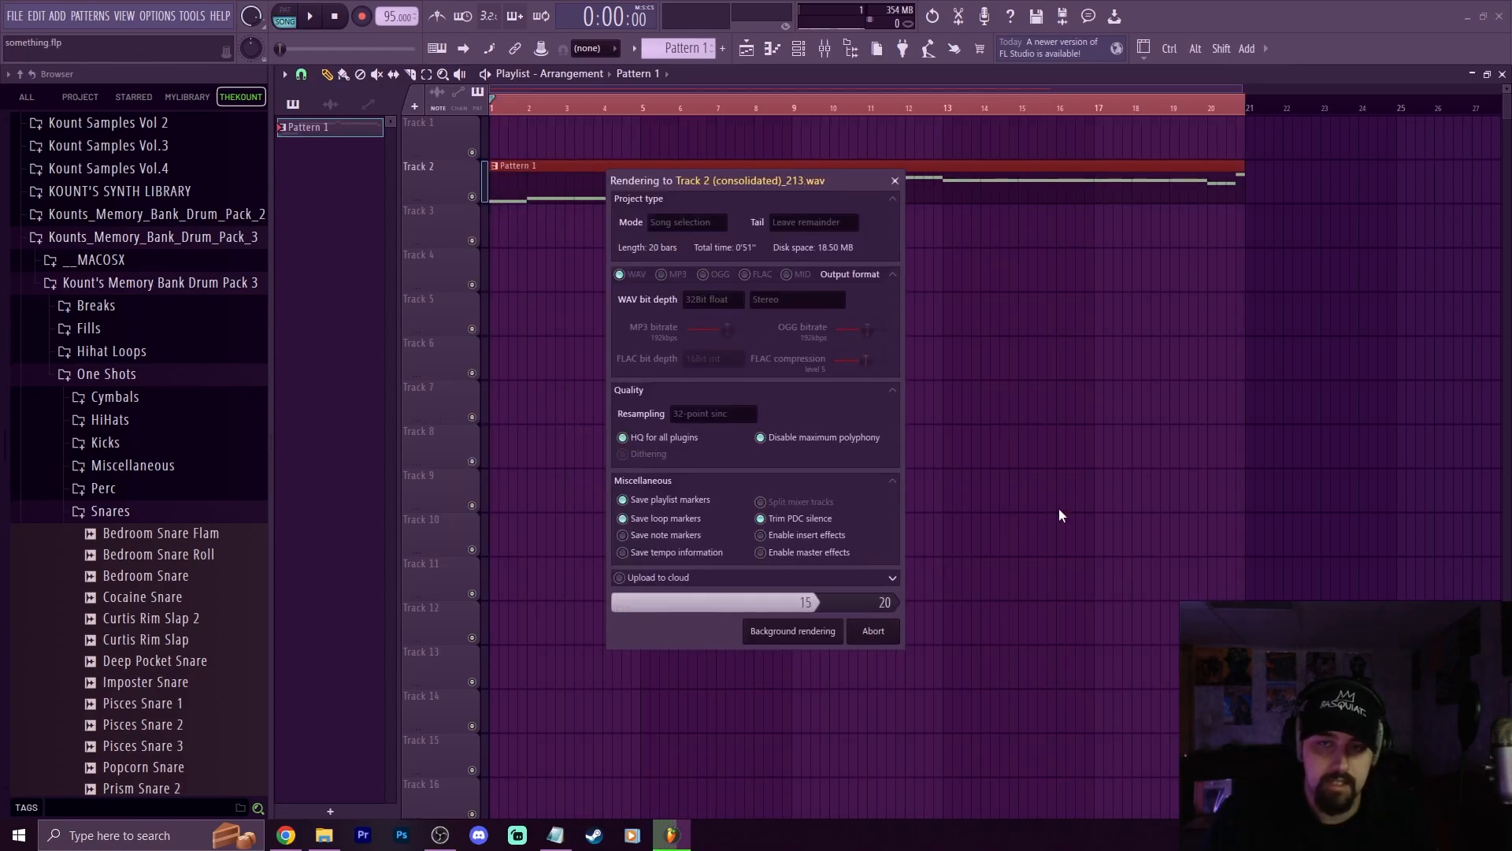
Cut off the consolidated audio clip's tail at bar 21 and remove the muted Pattern 1 clip from Track 3
{"action": "left_click", "coordinate": [878, 61]}
{"action": "left_click", "coordinate": [1270, 270], "text": "ctrl"}
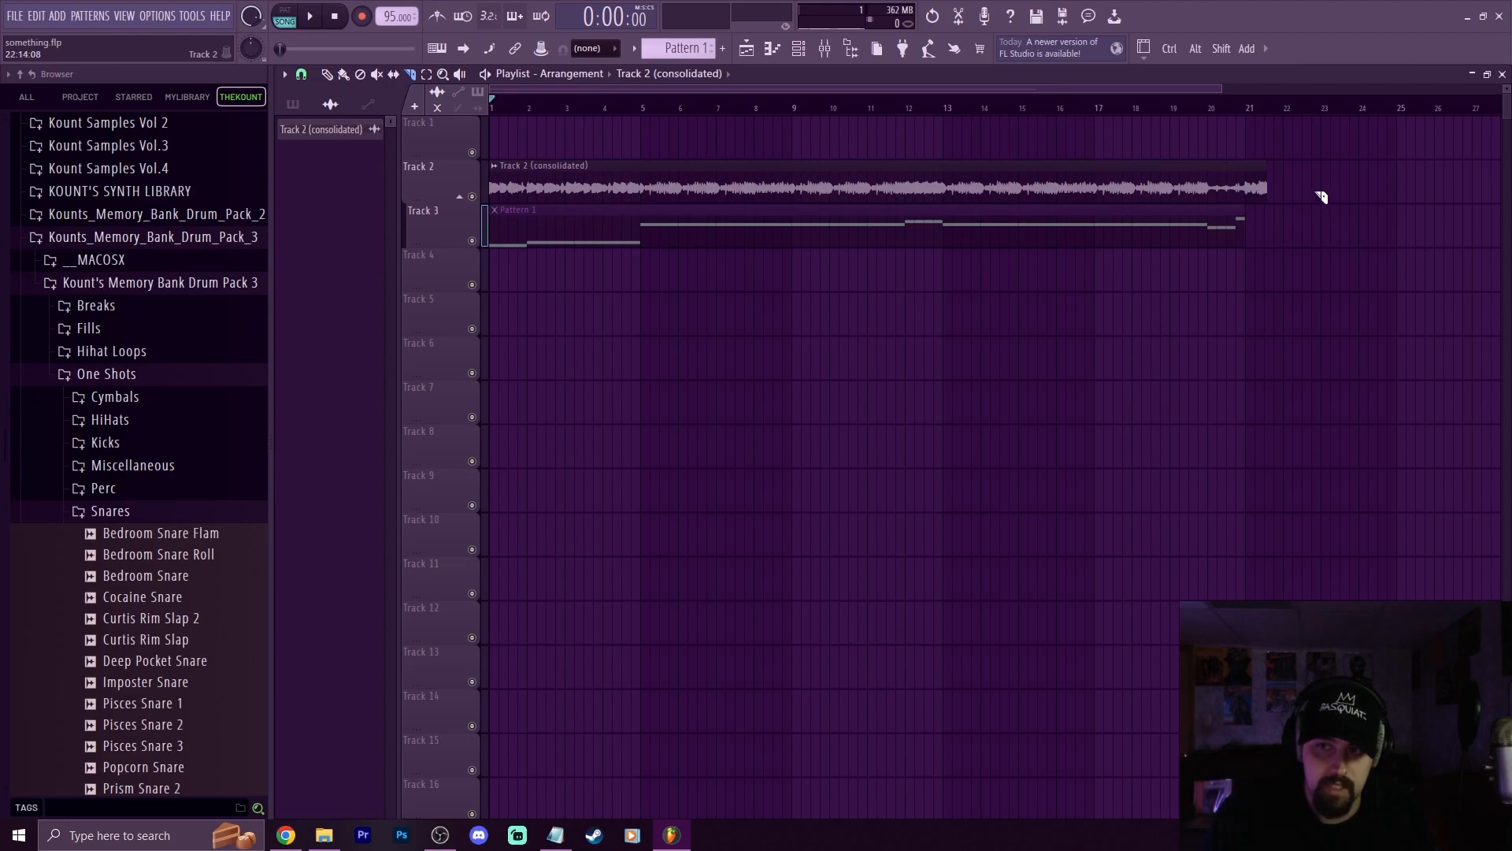
{"action": "key", "text": "p"}
{"action": "right_click", "coordinate": [1257, 188]}
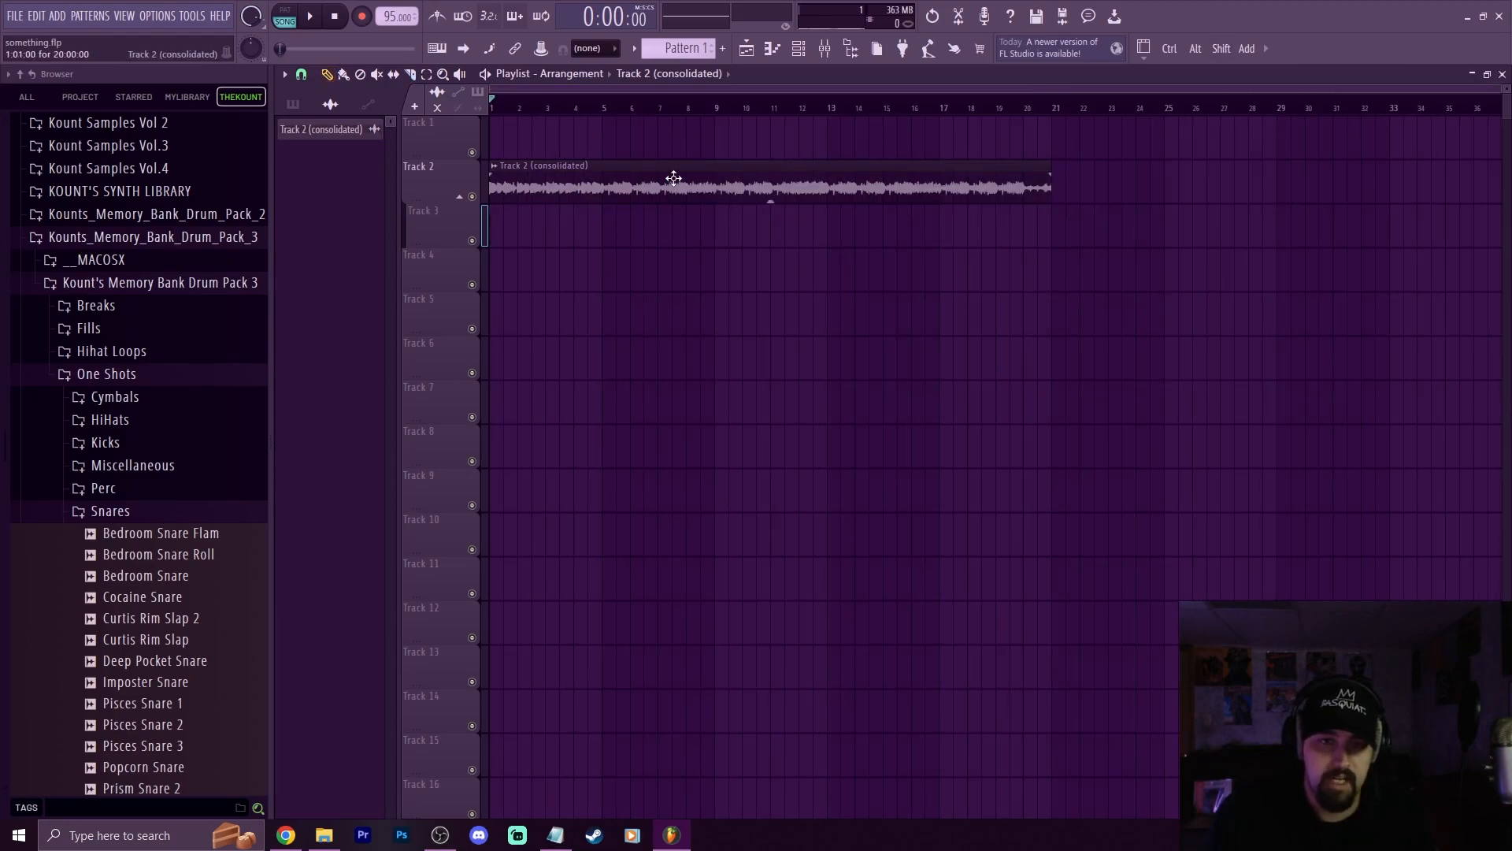
Set the consolidated clip's pitch range to 12 semitones and its channel pitch to -32 cents
{"action": "double_click", "coordinate": [674, 176]}
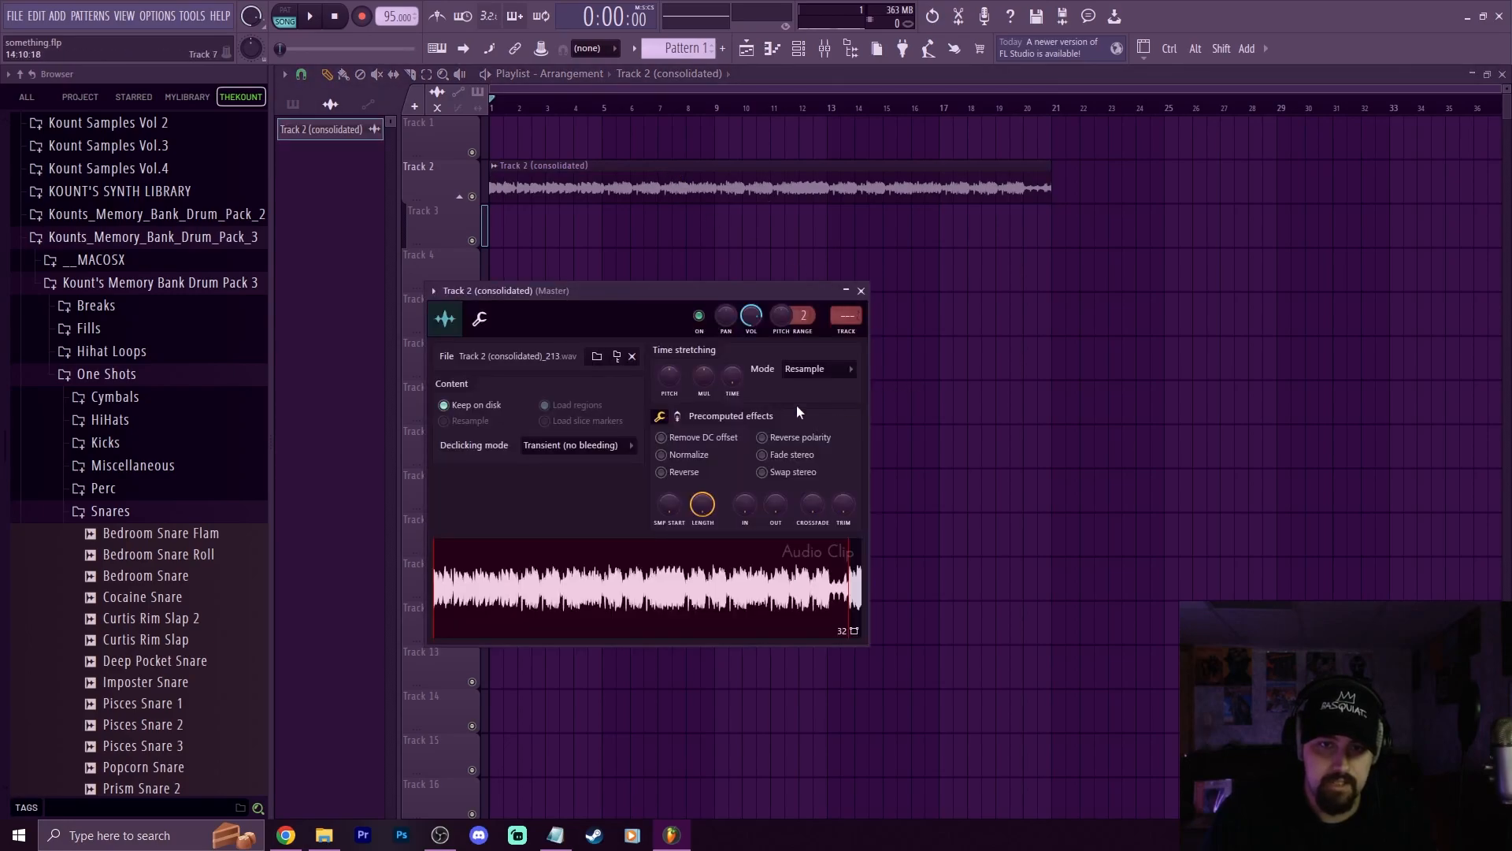
{"action": "left_click", "coordinate": [565, 189]}
{"action": "double_click", "coordinate": [565, 189]}
{"action": "scroll", "coordinate": [810, 313], "scroll_direction": "up", "scroll_amount": 1}
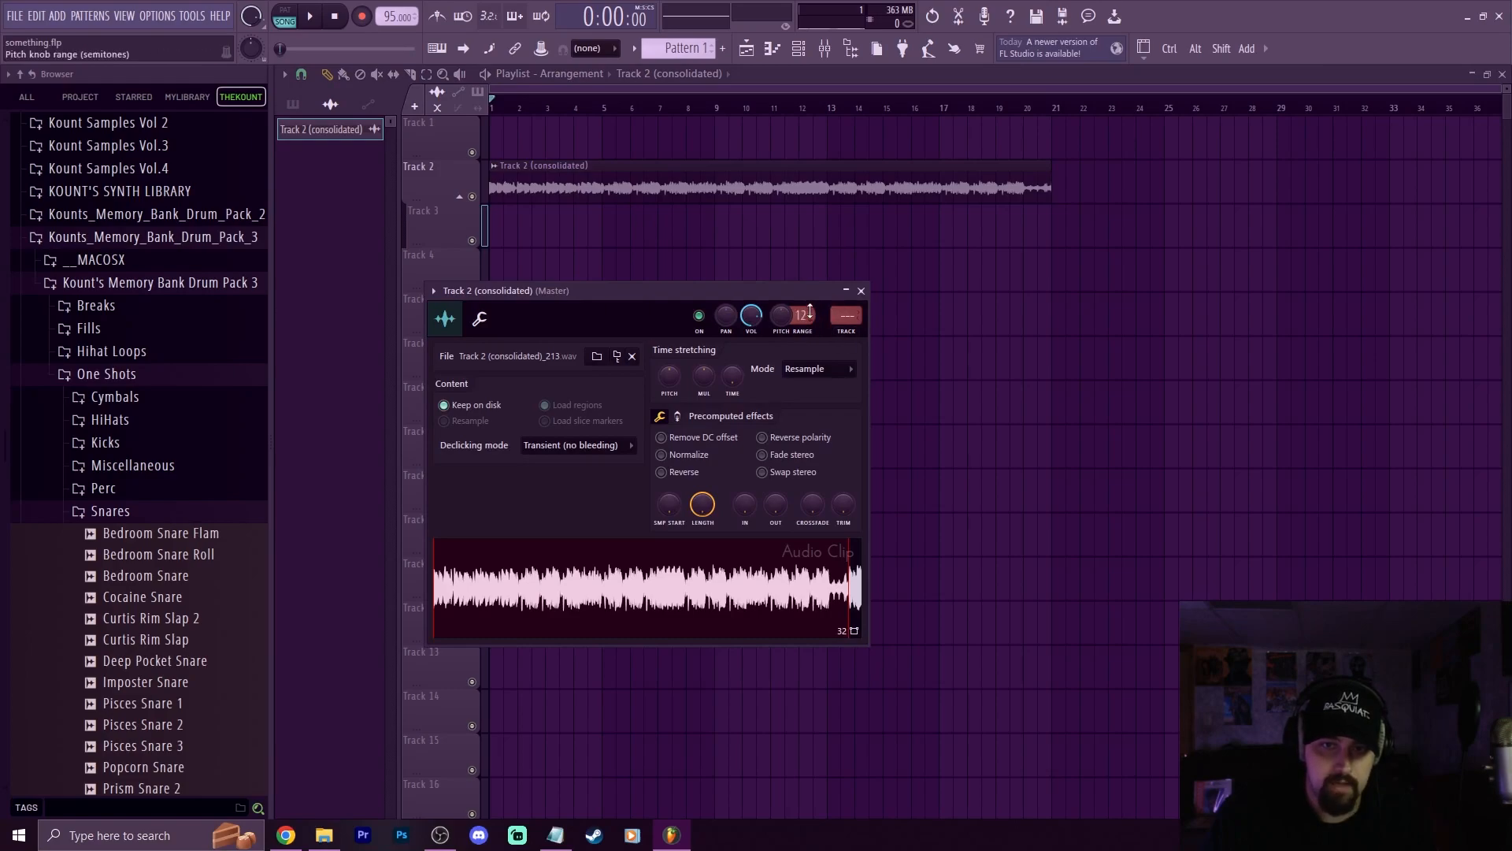
{"action": "right_click", "coordinate": [783, 316]}
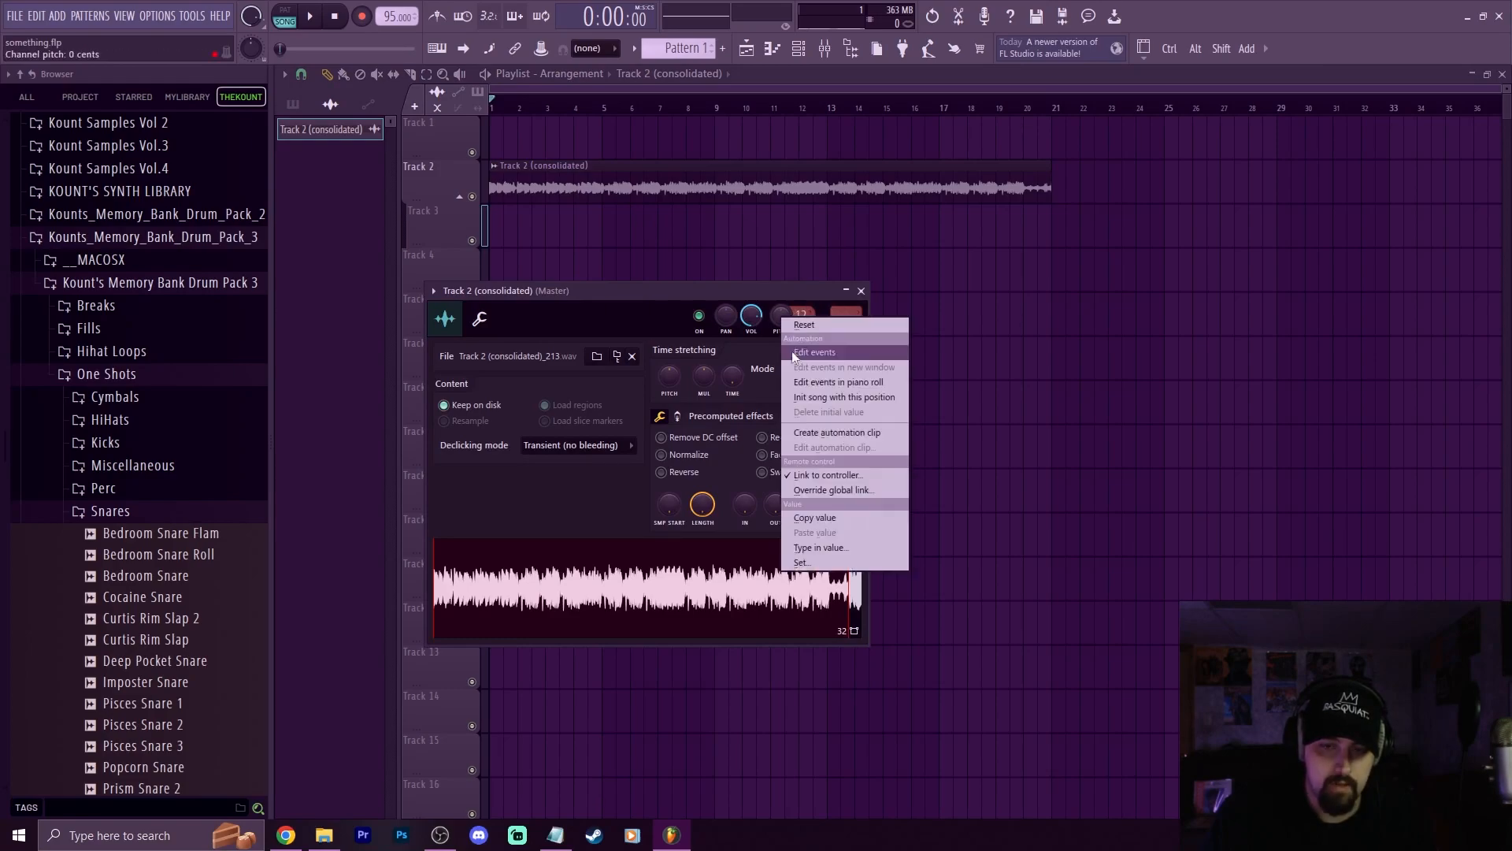
{"action": "left_click", "coordinate": [824, 544]}
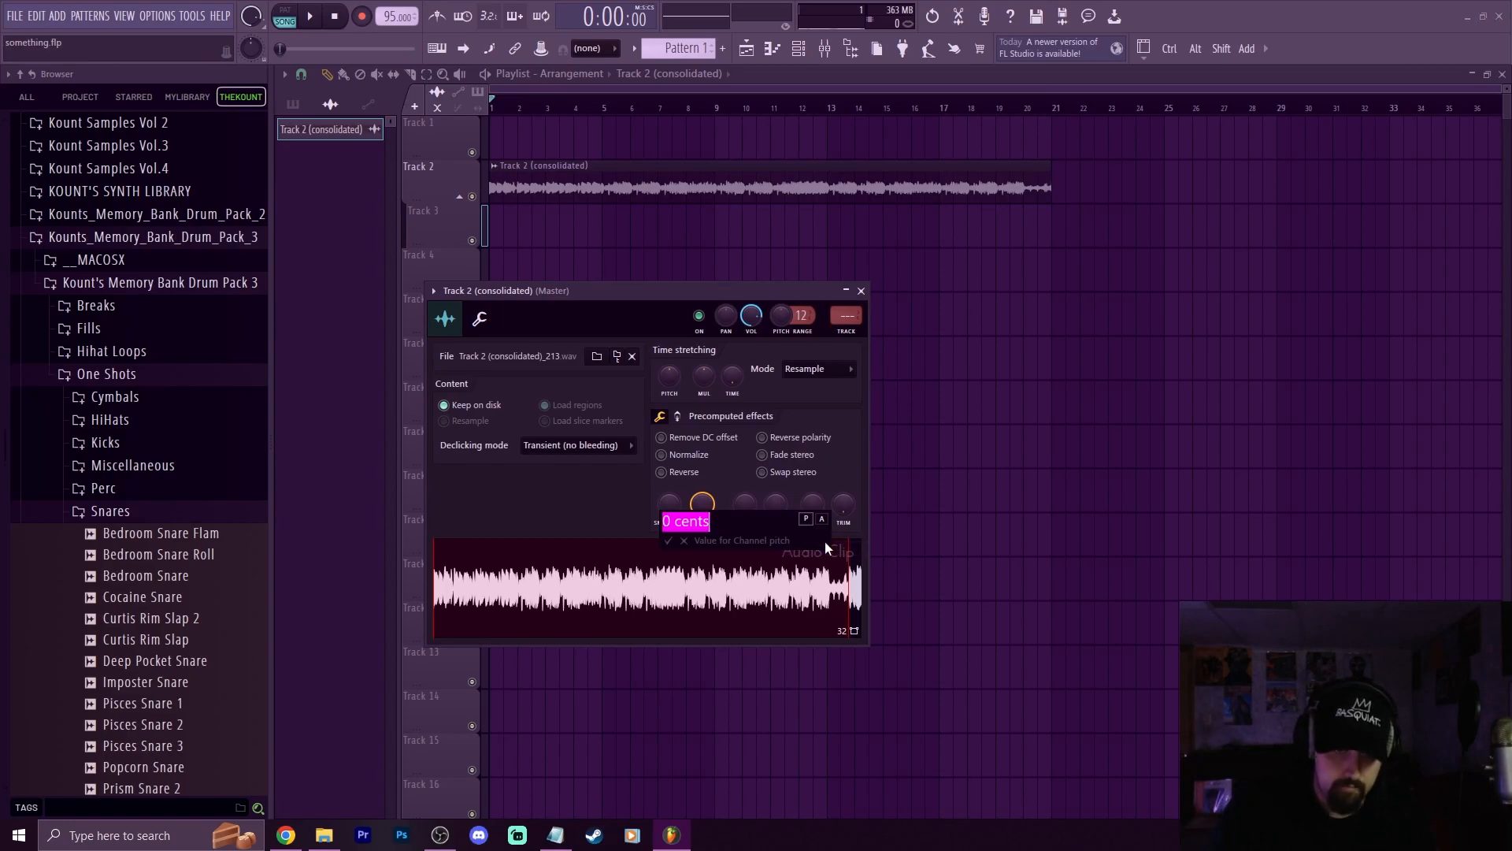
{"action": "type", "text": "-32"}
{"action": "key", "text": "Return"}
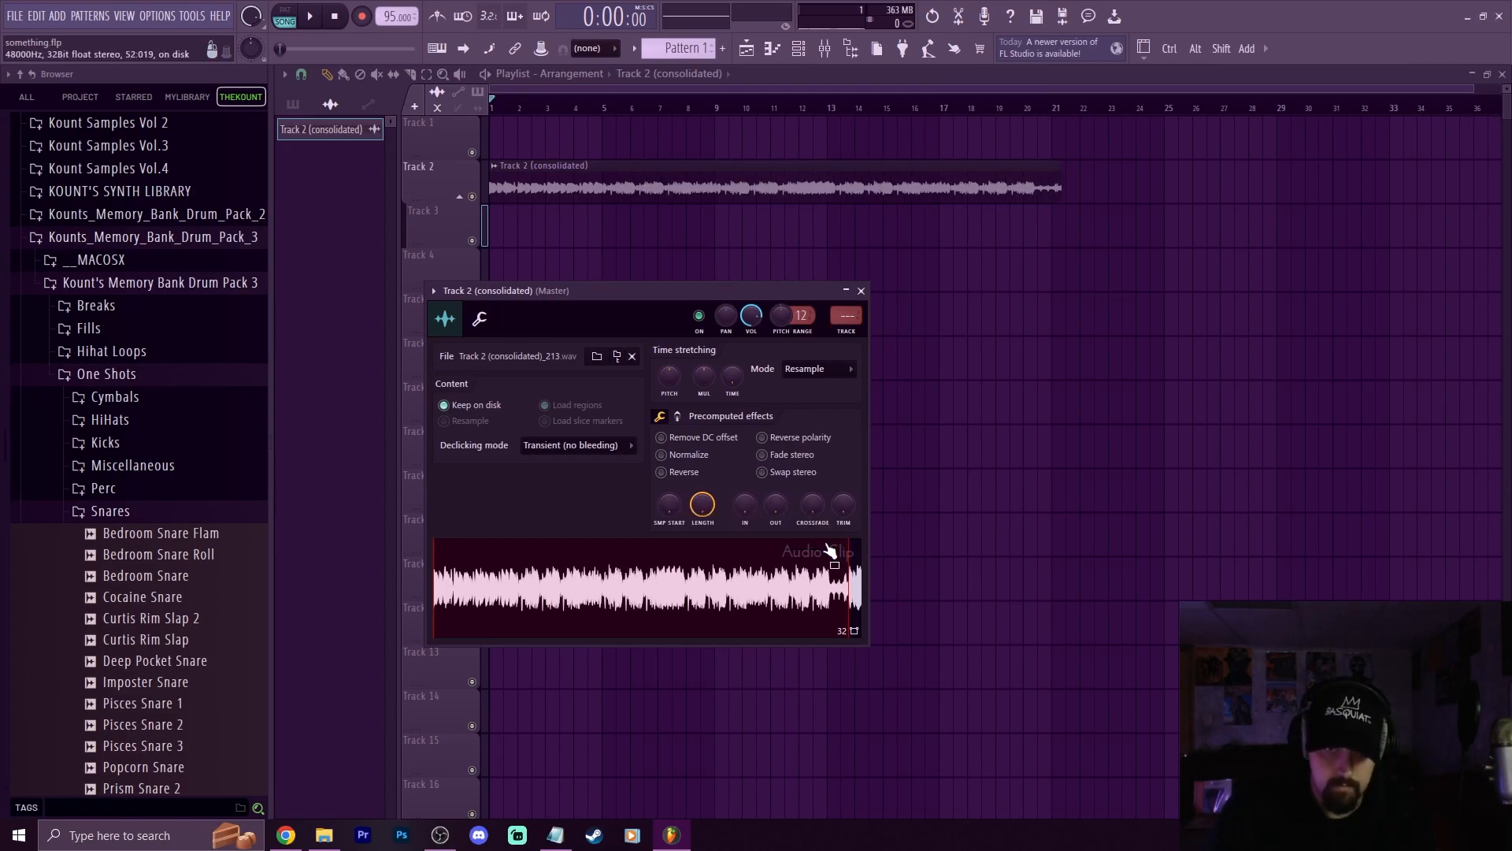
{"action": "right_click", "coordinate": [1122, 276]}
Change the consolidated clip's time stretching mode to one that preserves its 20-bar length
{"action": "double_click", "coordinate": [828, 163]}
{"action": "left_click", "coordinate": [819, 369]}
{"action": "left_click", "coordinate": [809, 415]}
{"action": "right_click", "coordinate": [937, 355]}
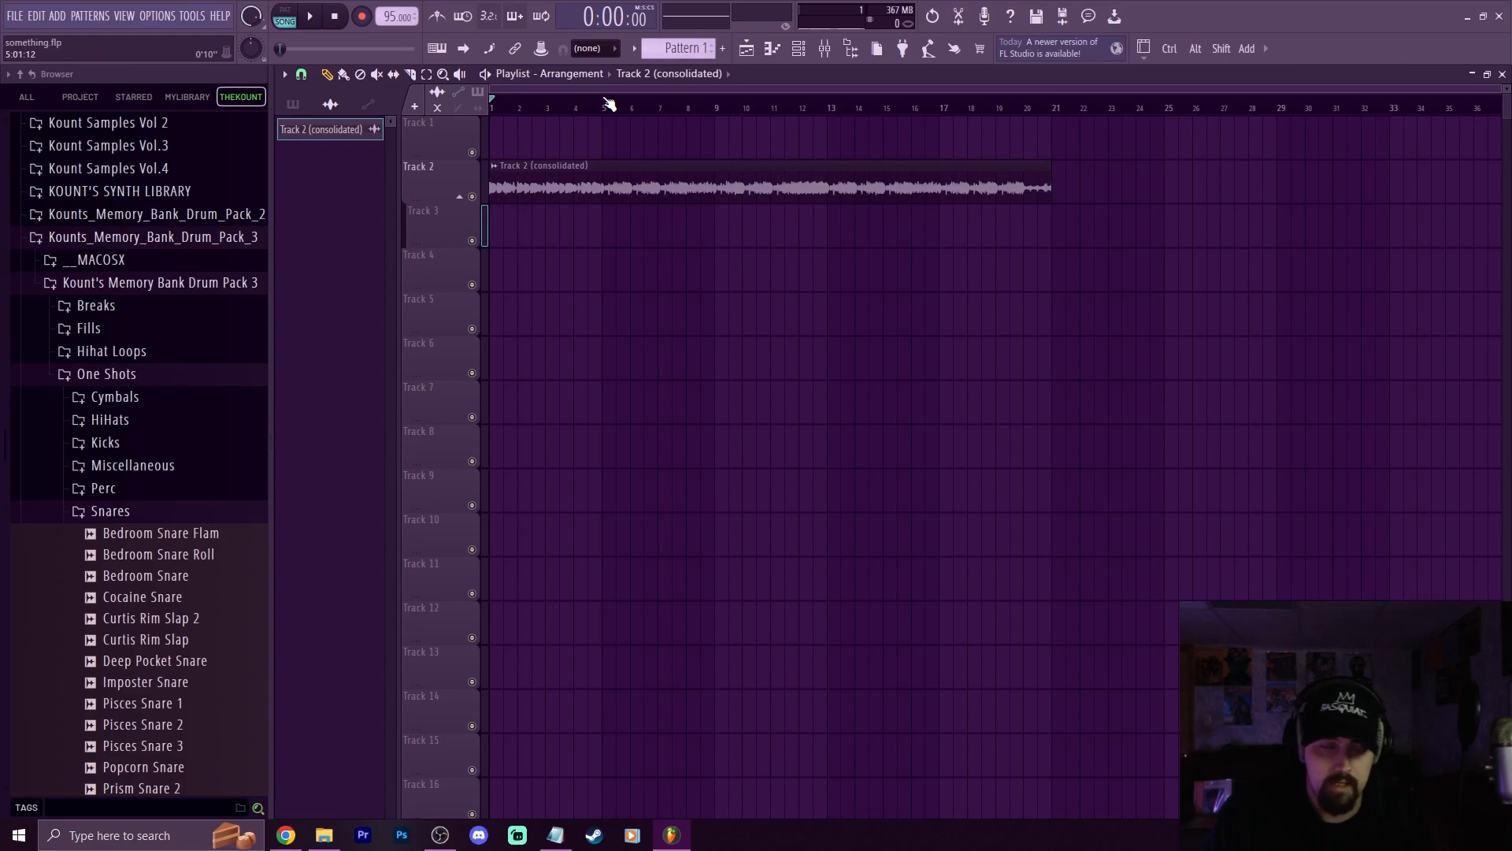
Select bars 5 to 13 on the playlist timeline and play back that section of the sample
{"action": "left_click", "coordinate": [603, 103]}
{"action": "left_click_drag", "start_coordinate": [610, 105], "coordinate": [827, 126]}
{"action": "key", "text": "space"}
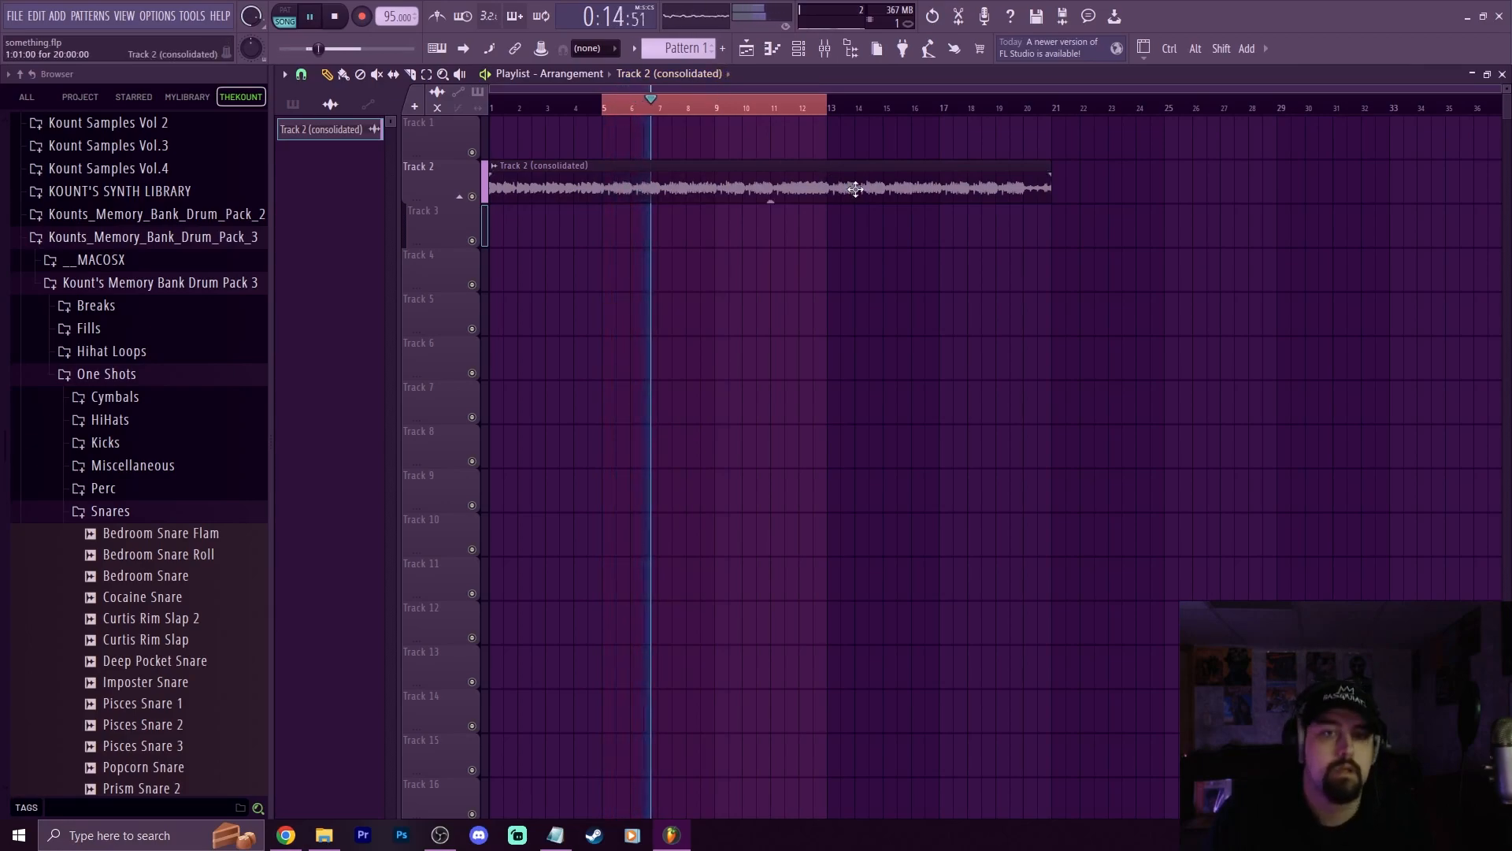
{"action": "key", "text": "space"}
Switch to Pattern 2 and place two clips of it on Track 3, at bars 5 and 9
{"action": "scroll", "coordinate": [664, 52], "scroll_direction": "up", "scroll_amount": 1}
{"action": "scroll", "coordinate": [664, 52], "scroll_direction": "down", "scroll_amount": 1}
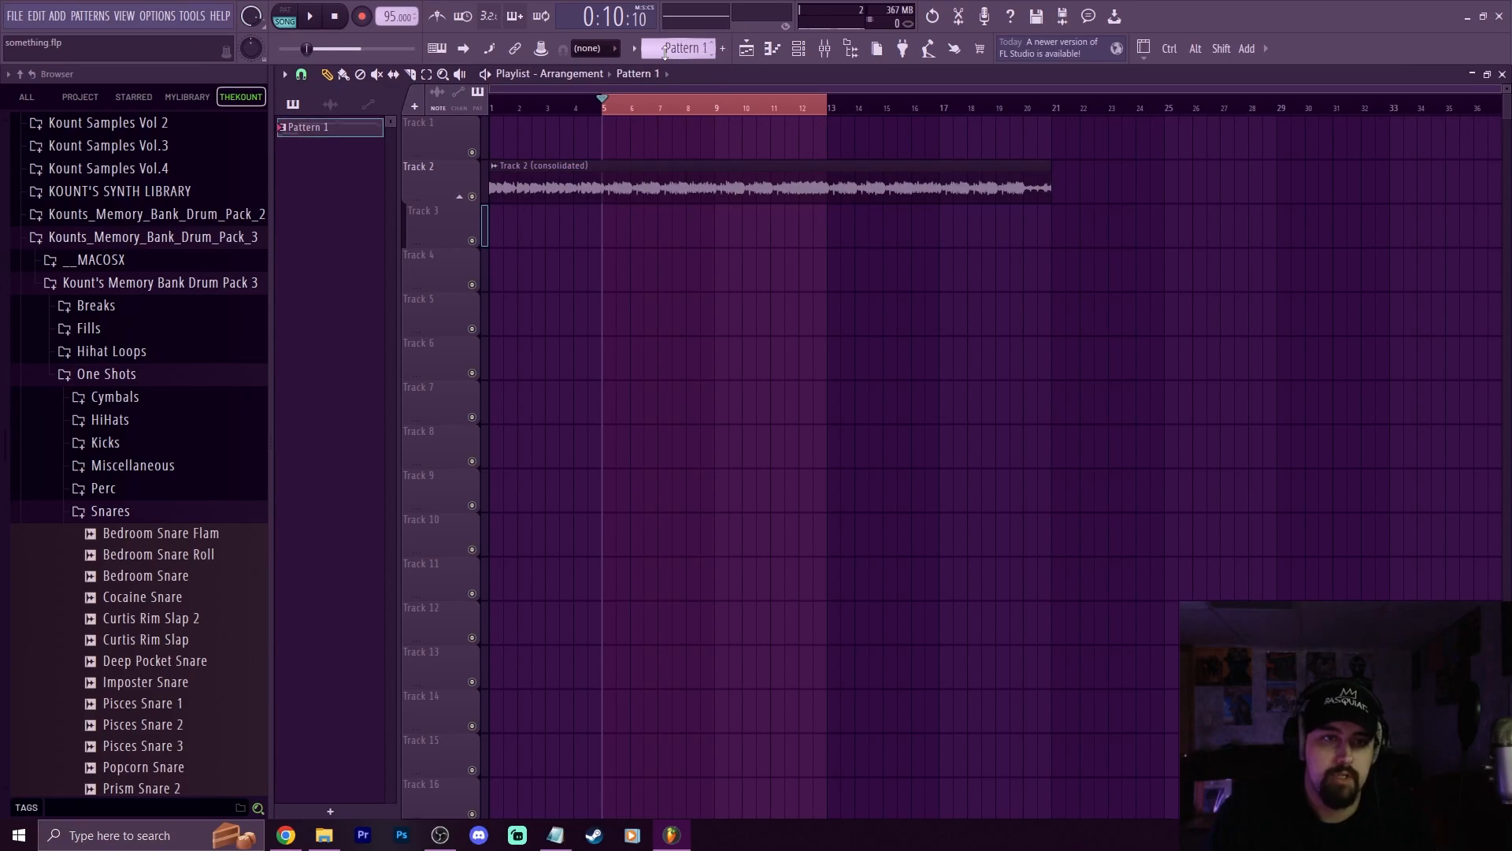
{"action": "scroll", "coordinate": [664, 52], "scroll_direction": "up", "scroll_amount": 1}
{"action": "left_click", "coordinate": [615, 234]}
{"action": "left_click_drag", "start_coordinate": [631, 230], "coordinate": [825, 234]}
{"action": "left_click", "coordinate": [821, 233]}
{"action": "right_click", "coordinate": [831, 233]}
{"action": "left_click_drag", "start_coordinate": [700, 235], "coordinate": [713, 234]}
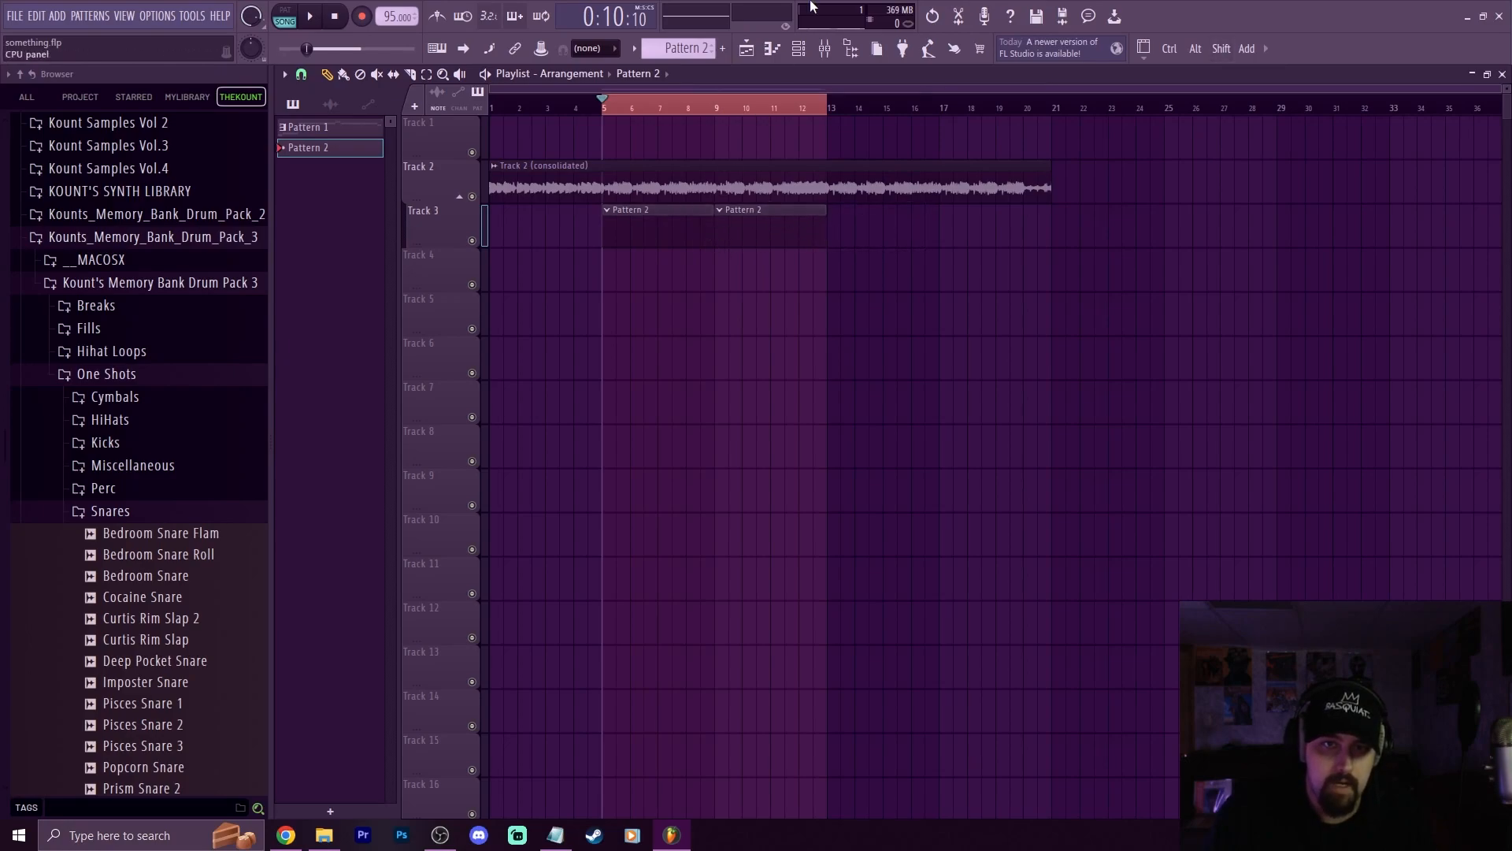
Open the Channel rack, move it up beneath the Track 3 clips, and collapse the expanded drum pack folders in the browser
{"action": "left_click", "coordinate": [798, 48]}
{"action": "left_click_drag", "start_coordinate": [835, 512], "coordinate": [824, 275]}
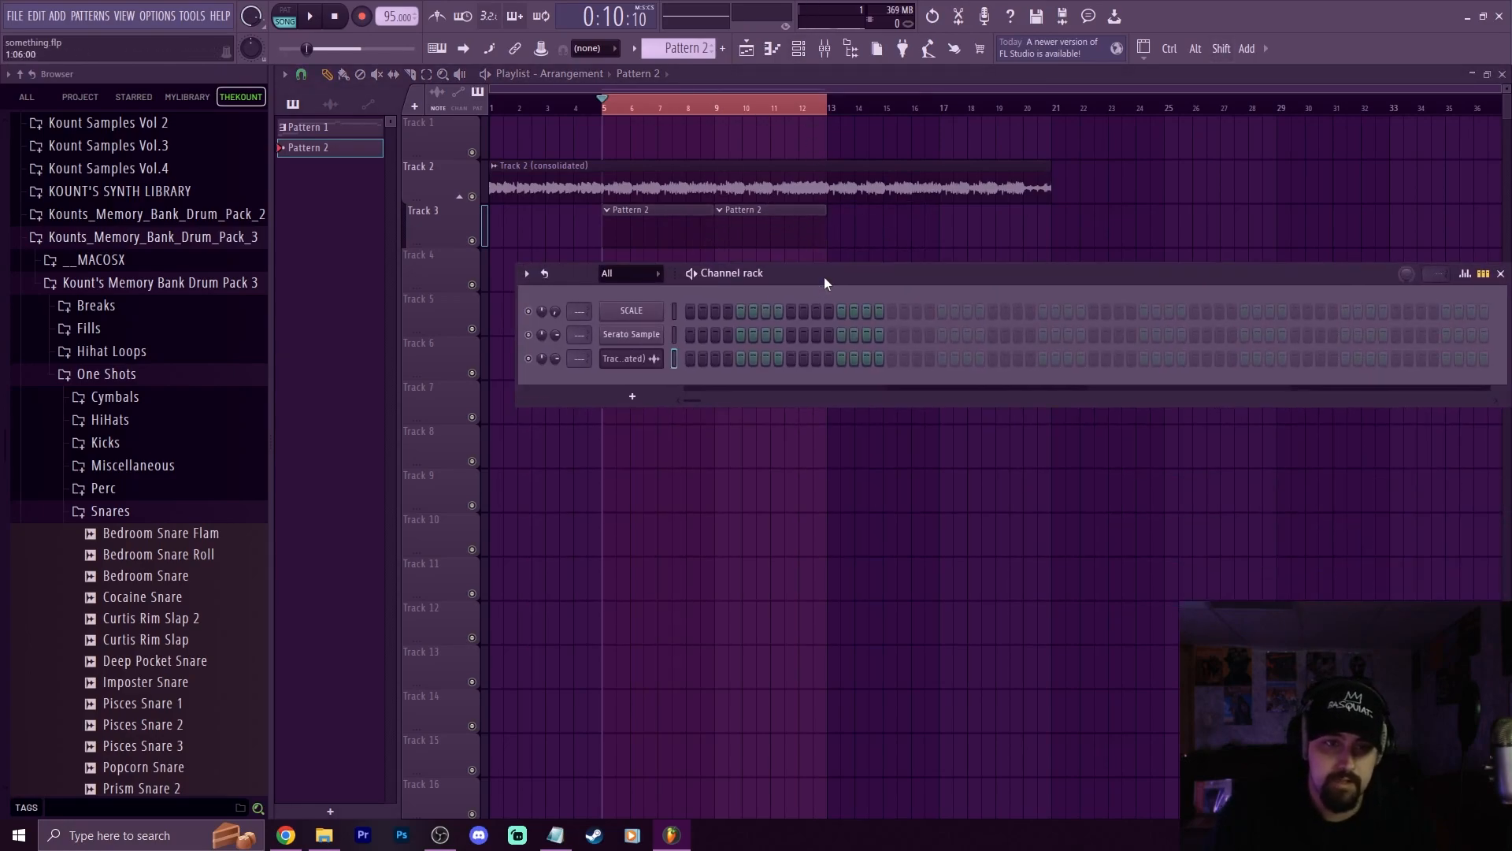
{"action": "left_click", "coordinate": [209, 238]}
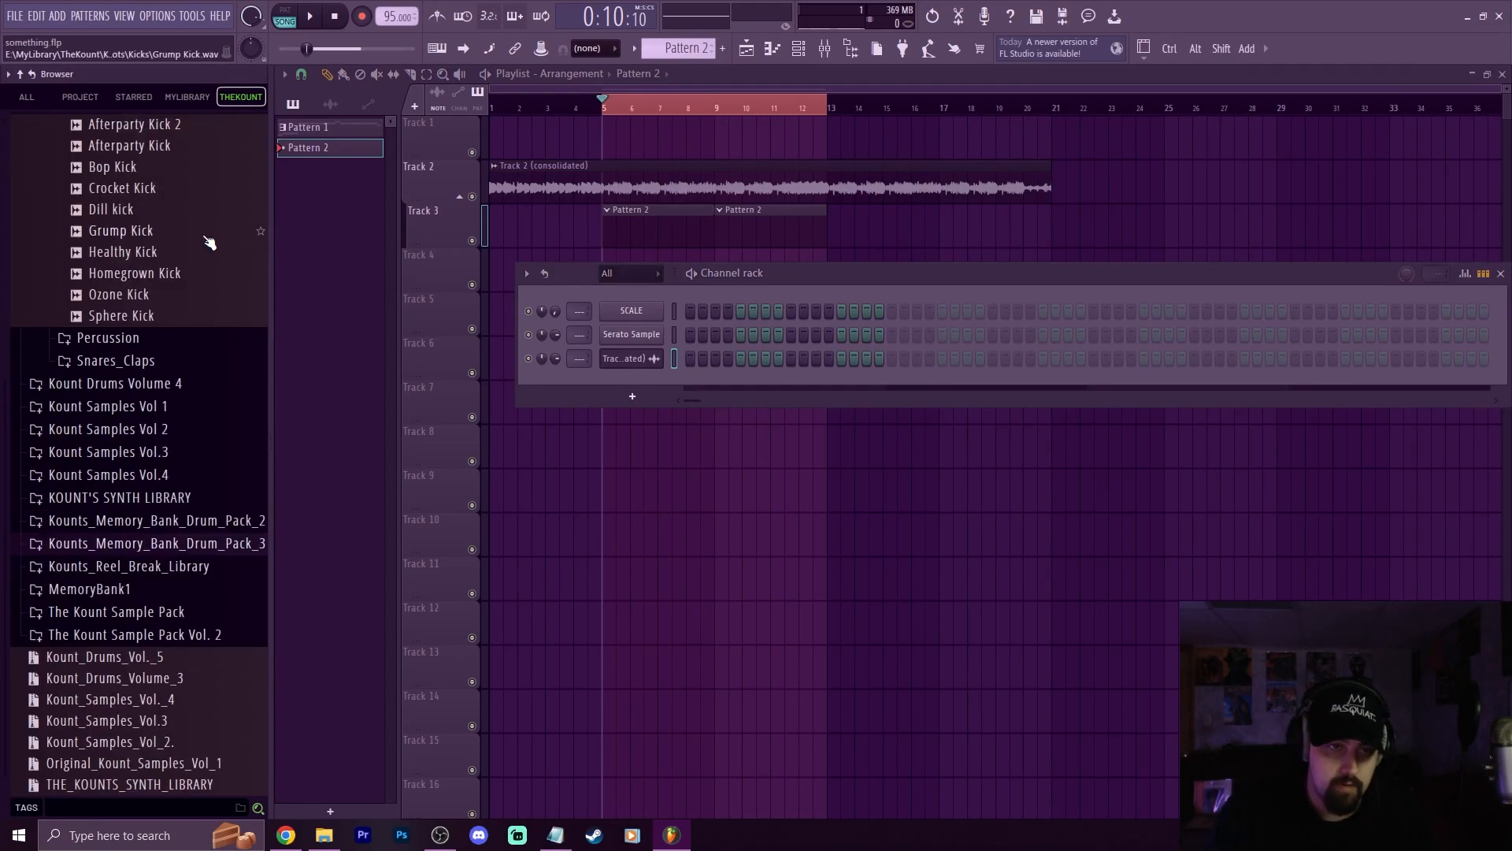
{"action": "scroll", "coordinate": [91, 348], "scroll_direction": "up", "scroll_amount": 4}
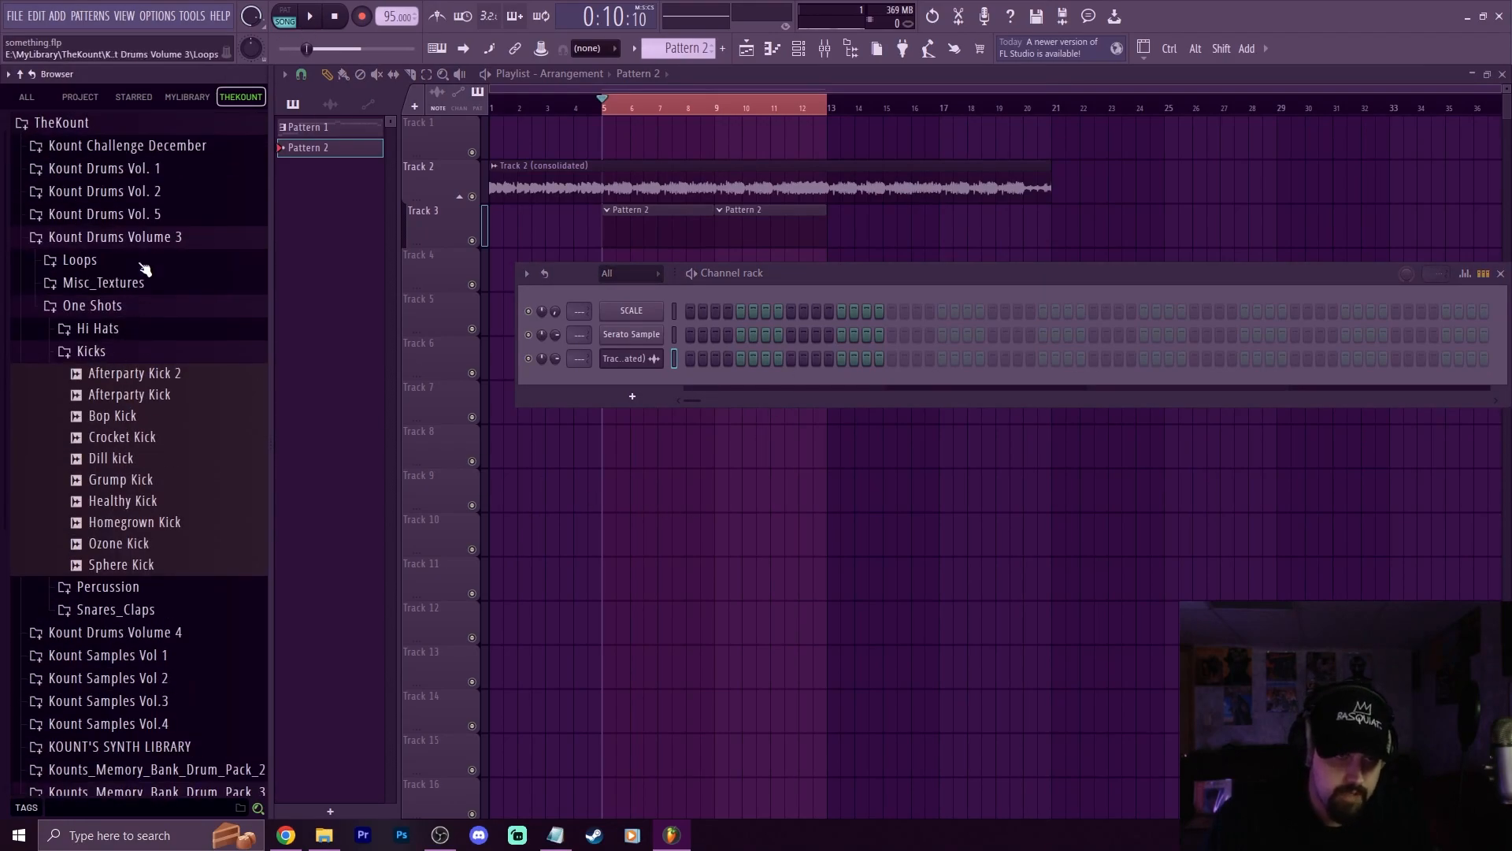
{"action": "left_click", "coordinate": [154, 240]}
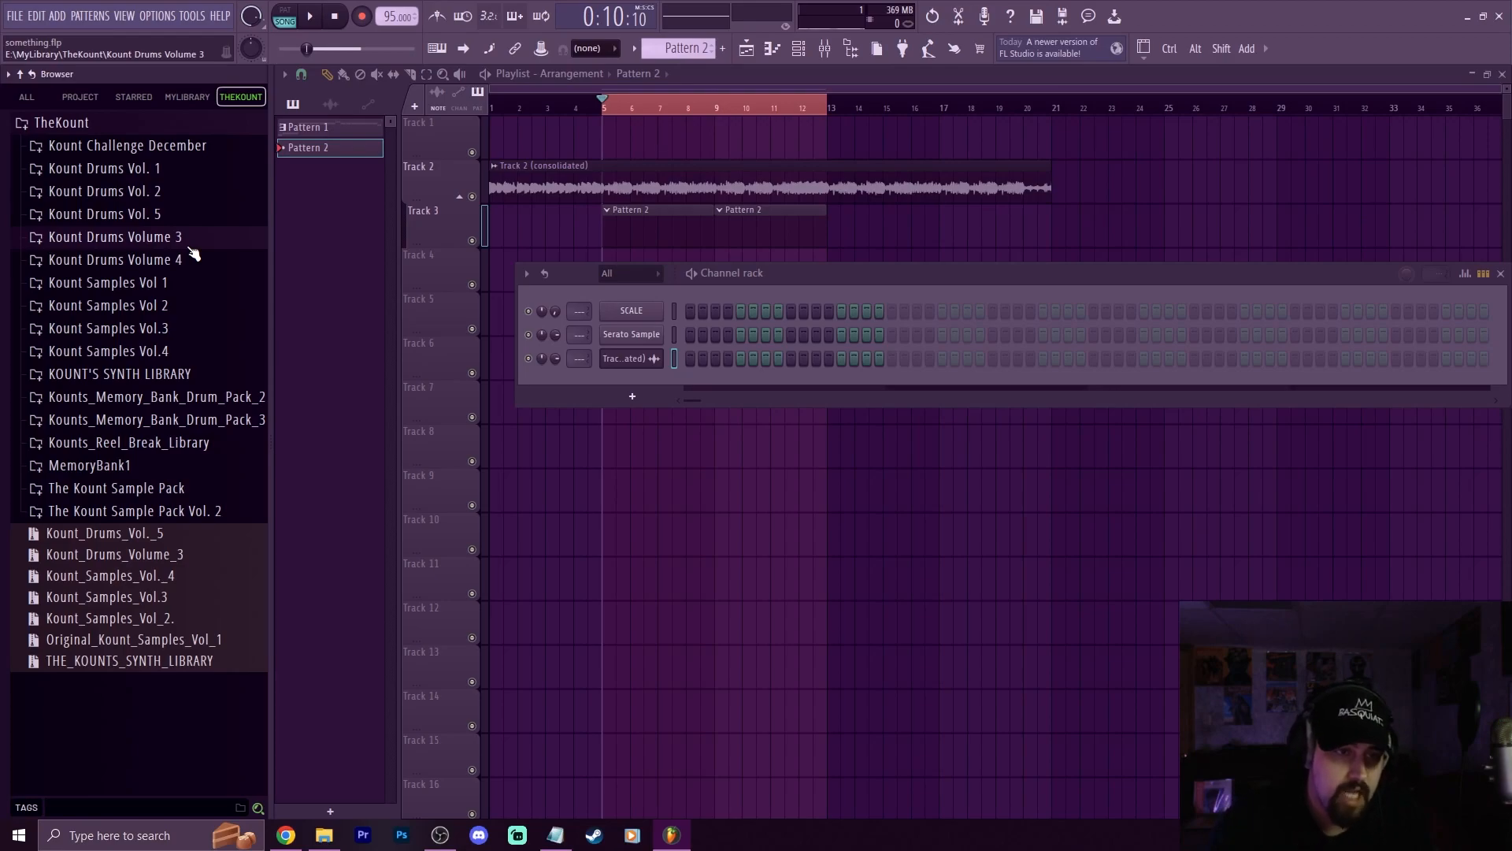
Browse the Memory Bank Drum Pack 3 kicks and add Afterparty Kick from Kount Drums Volume 3 to the Channel rack
{"action": "left_click", "coordinate": [218, 424]}
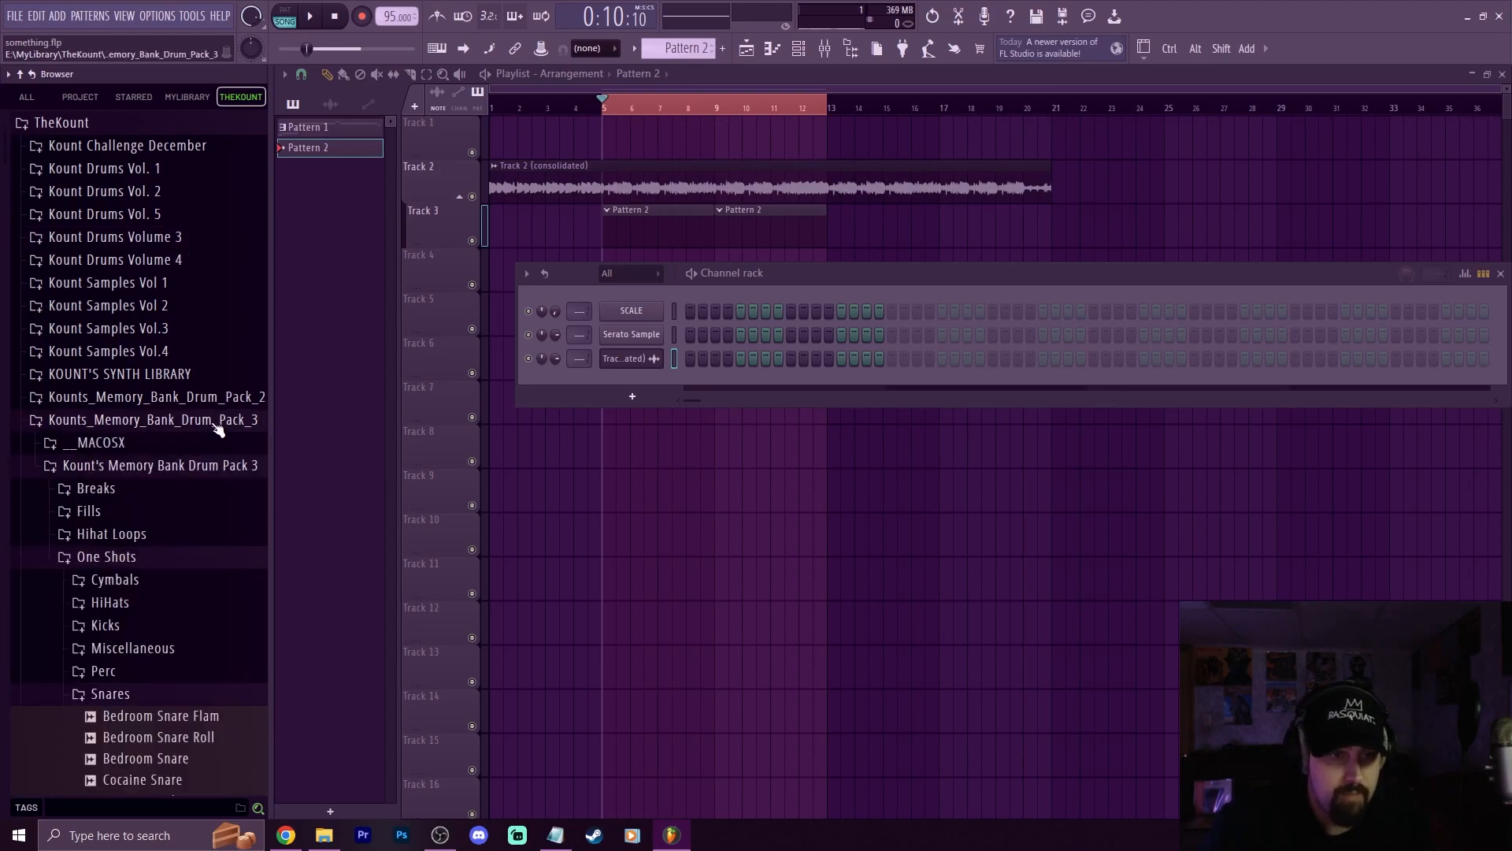
{"action": "left_click", "coordinate": [217, 423]}
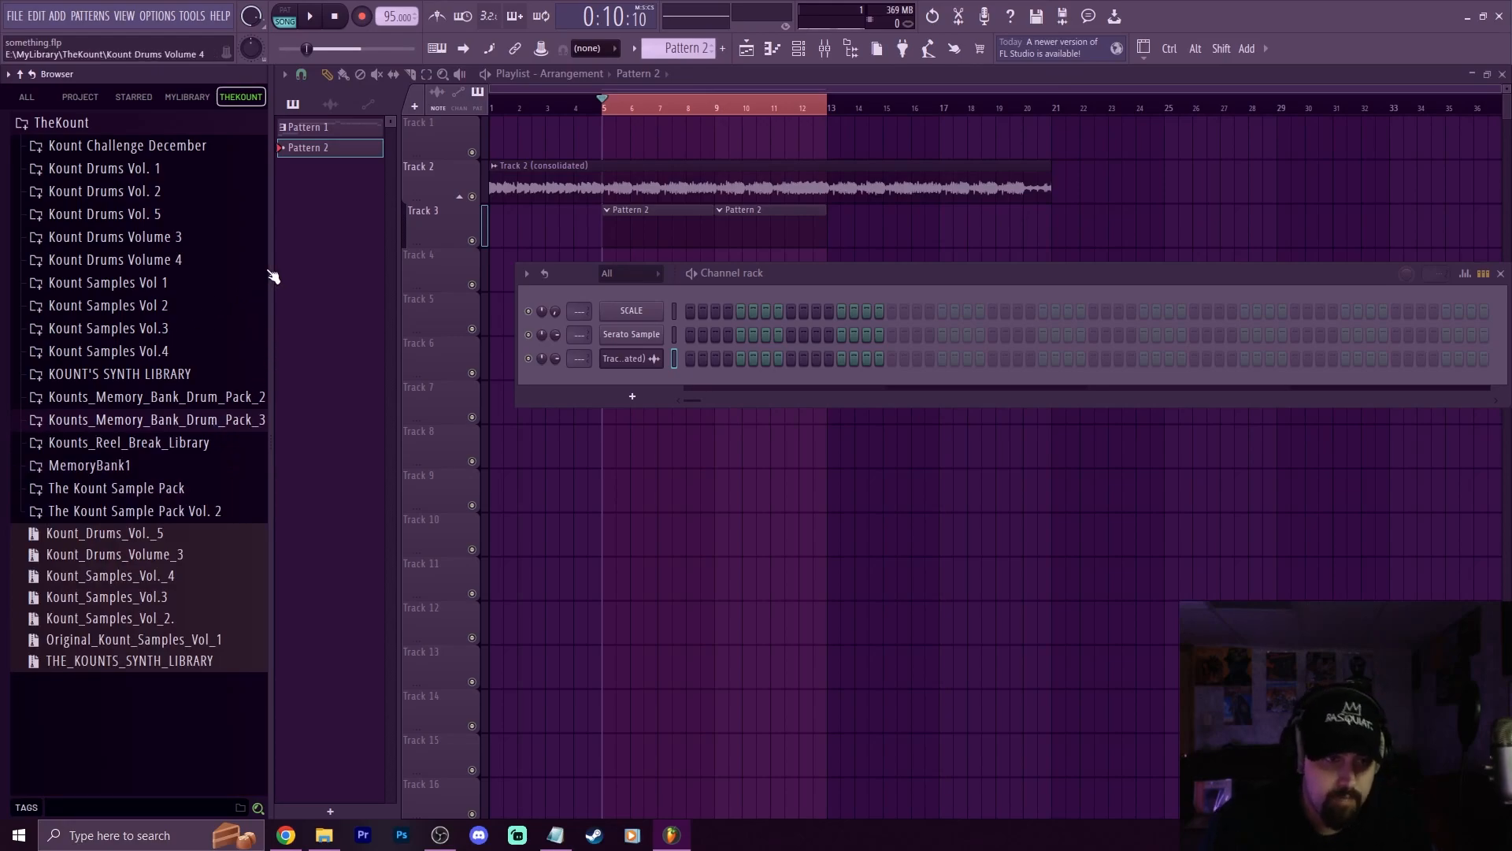
{"action": "left_click", "coordinate": [187, 425]}
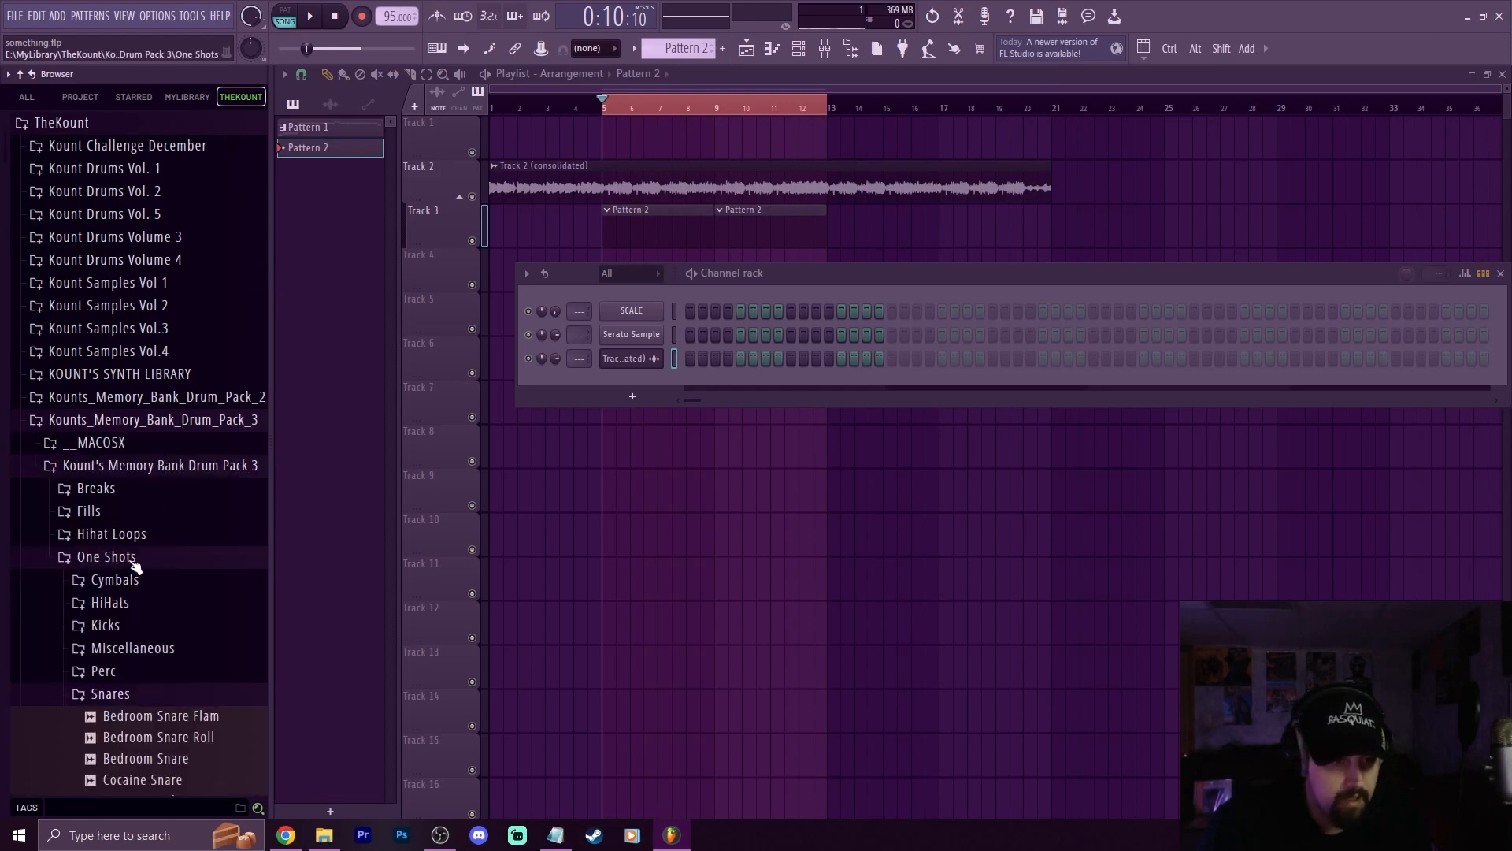
{"action": "left_click", "coordinate": [138, 626]}
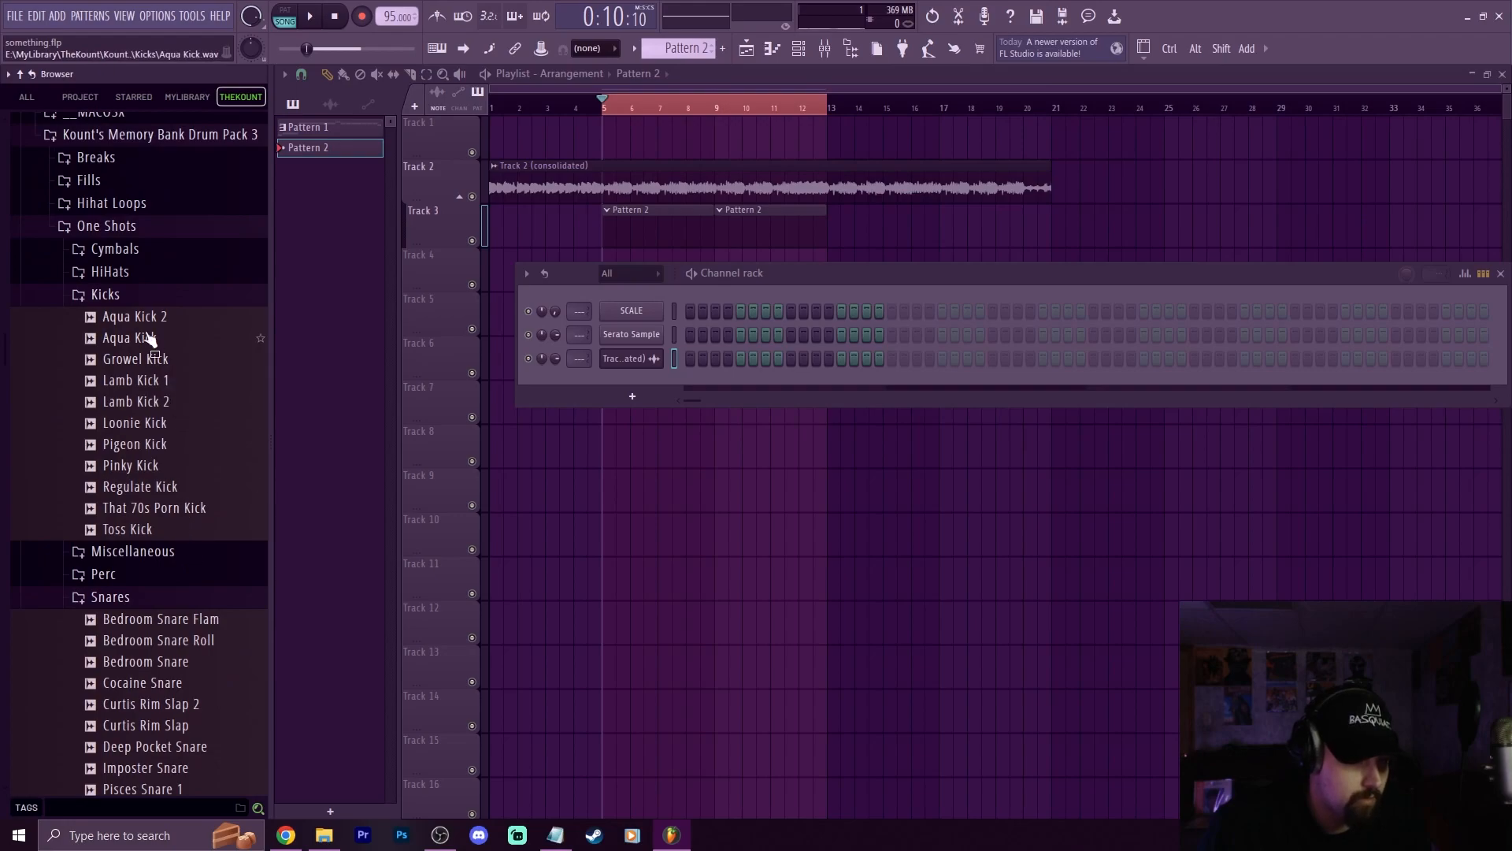
{"action": "left_click", "coordinate": [115, 294]}
{"action": "scroll", "coordinate": [154, 394], "scroll_direction": "up", "scroll_amount": 5}
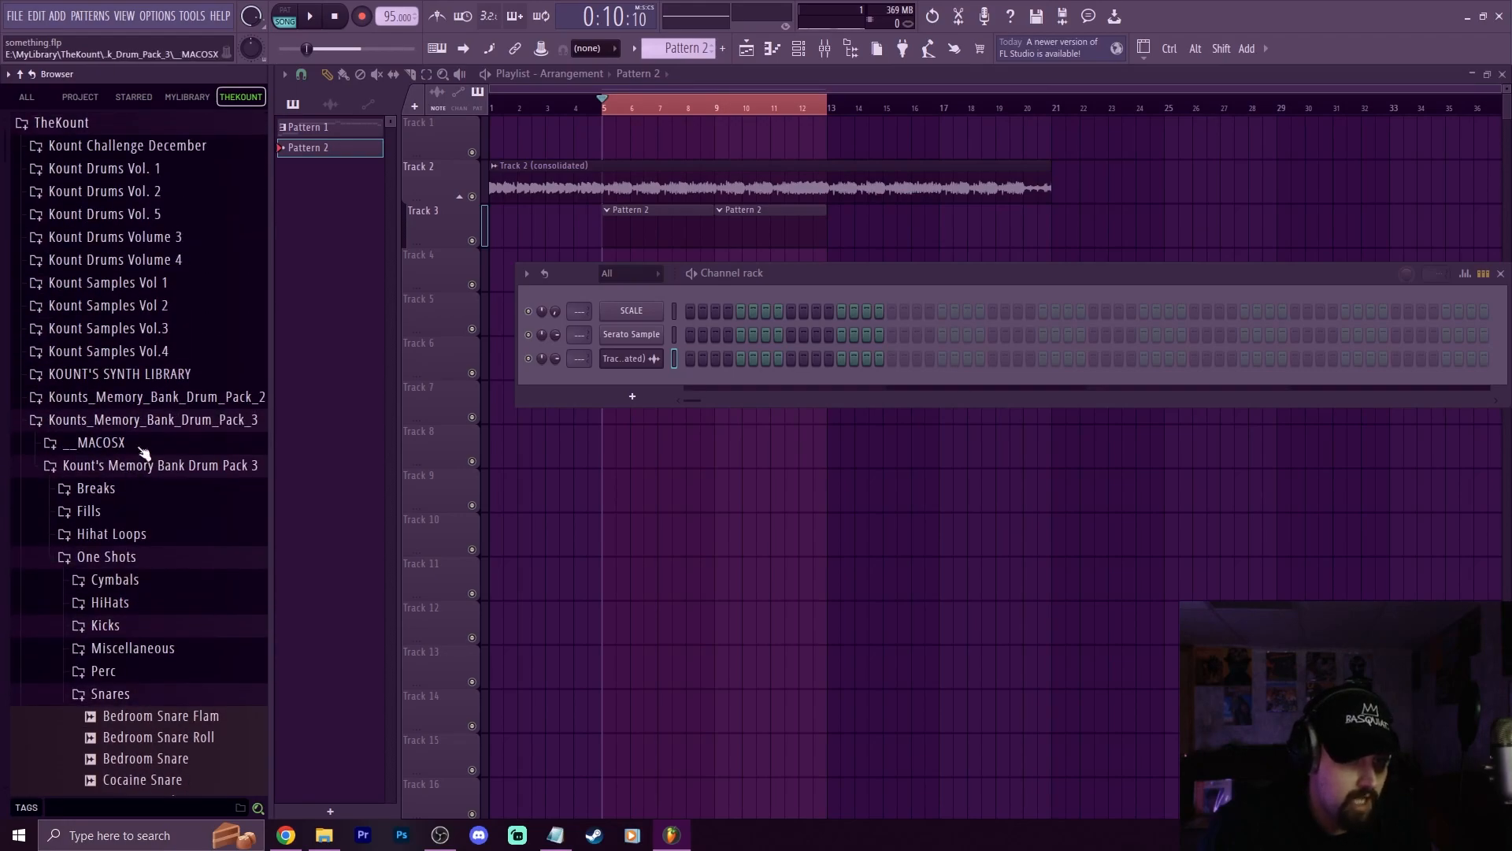
{"action": "left_click", "coordinate": [160, 239]}
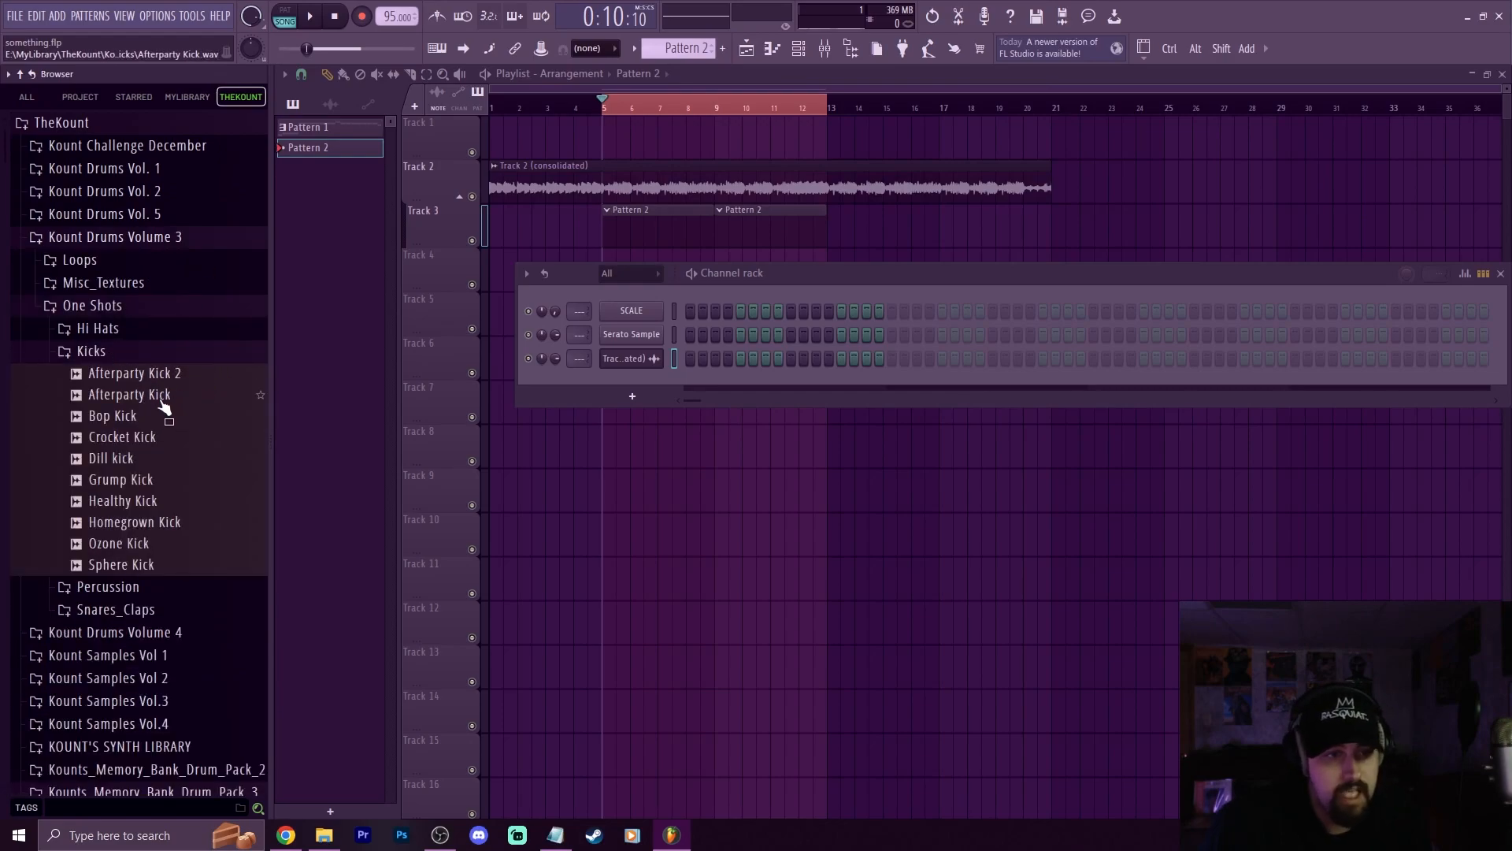
{"action": "left_click_drag", "start_coordinate": [164, 405], "coordinate": [584, 363]}
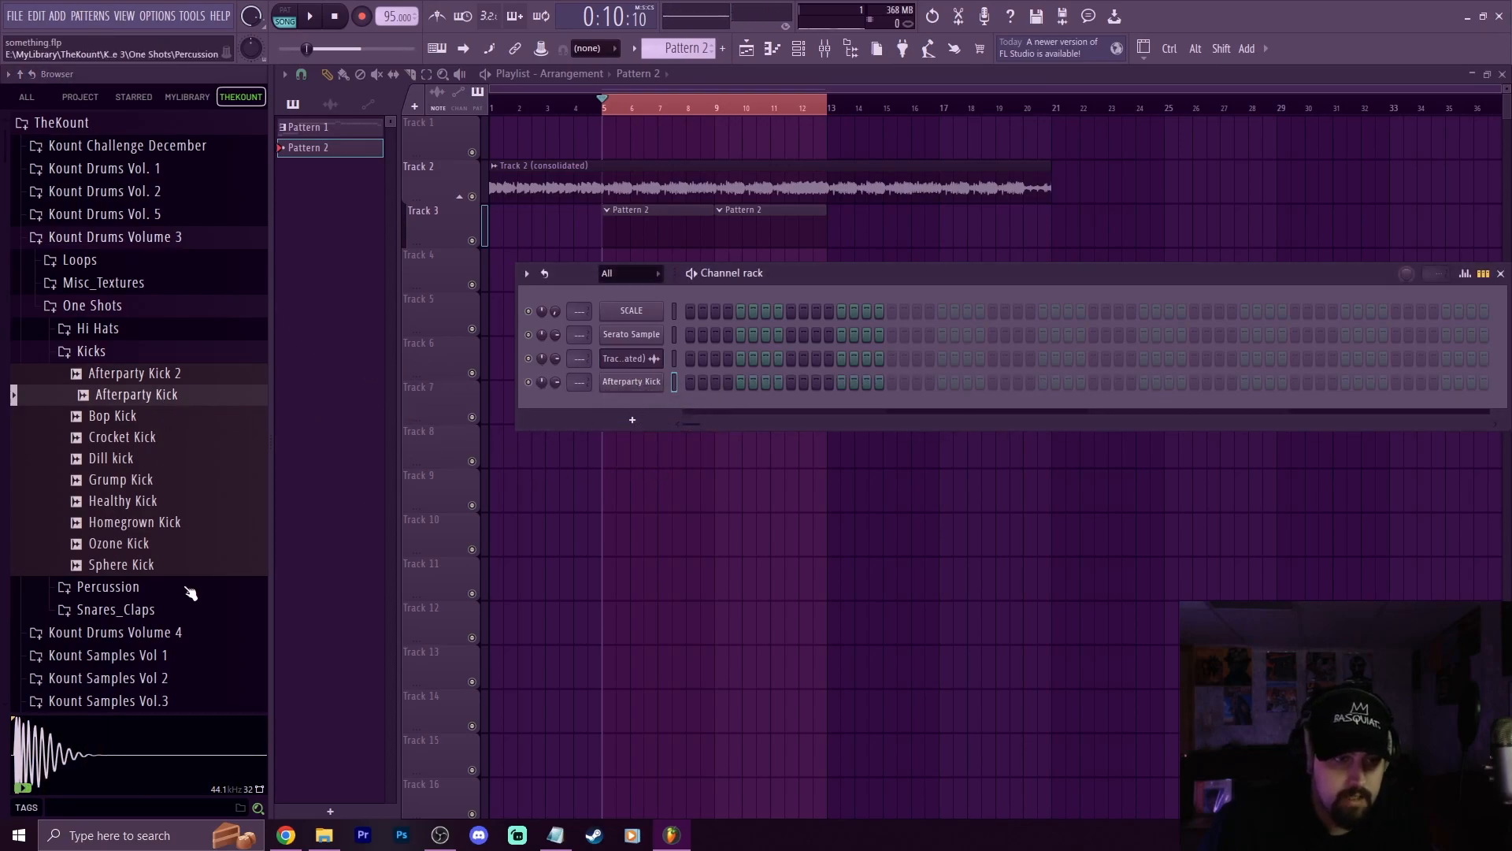
Audition Memory Bank Drum Pack 3 snares against the looping sample and add Imposter Snare to the Channel rack
{"action": "scroll", "coordinate": [193, 590], "scroll_direction": "down", "scroll_amount": 3}
{"action": "scroll", "coordinate": [155, 586], "scroll_direction": "down", "scroll_amount": 10}
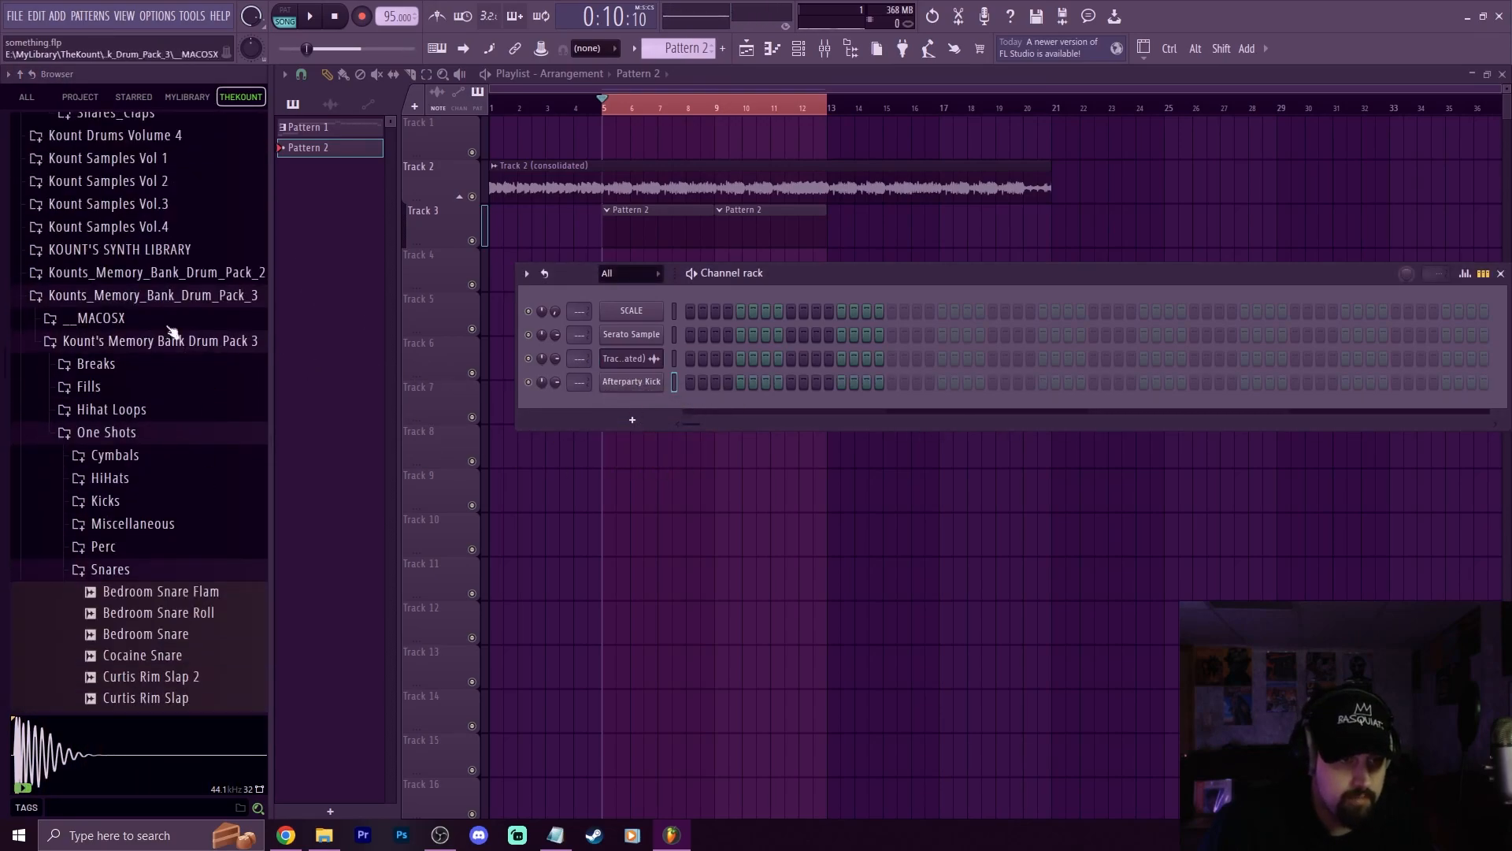
{"action": "scroll", "coordinate": [154, 437], "scroll_direction": "down", "scroll_amount": 3}
{"action": "scroll", "coordinate": [157, 464], "scroll_direction": "down", "scroll_amount": 8}
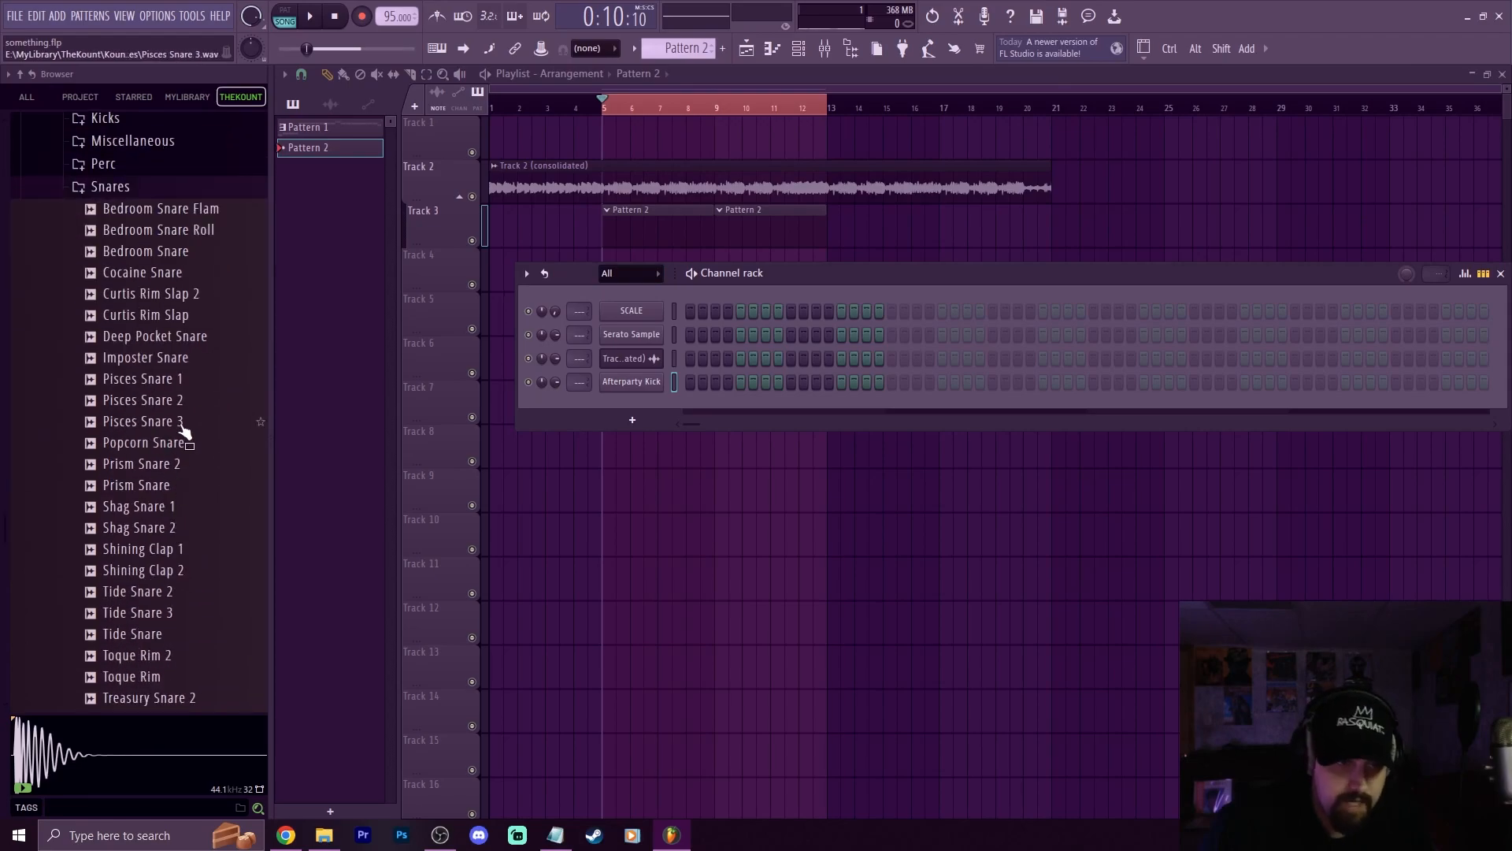
{"action": "scroll", "coordinate": [201, 598], "scroll_direction": "down", "scroll_amount": 4}
{"action": "scroll", "coordinate": [201, 599], "scroll_direction": "up", "scroll_amount": 4}
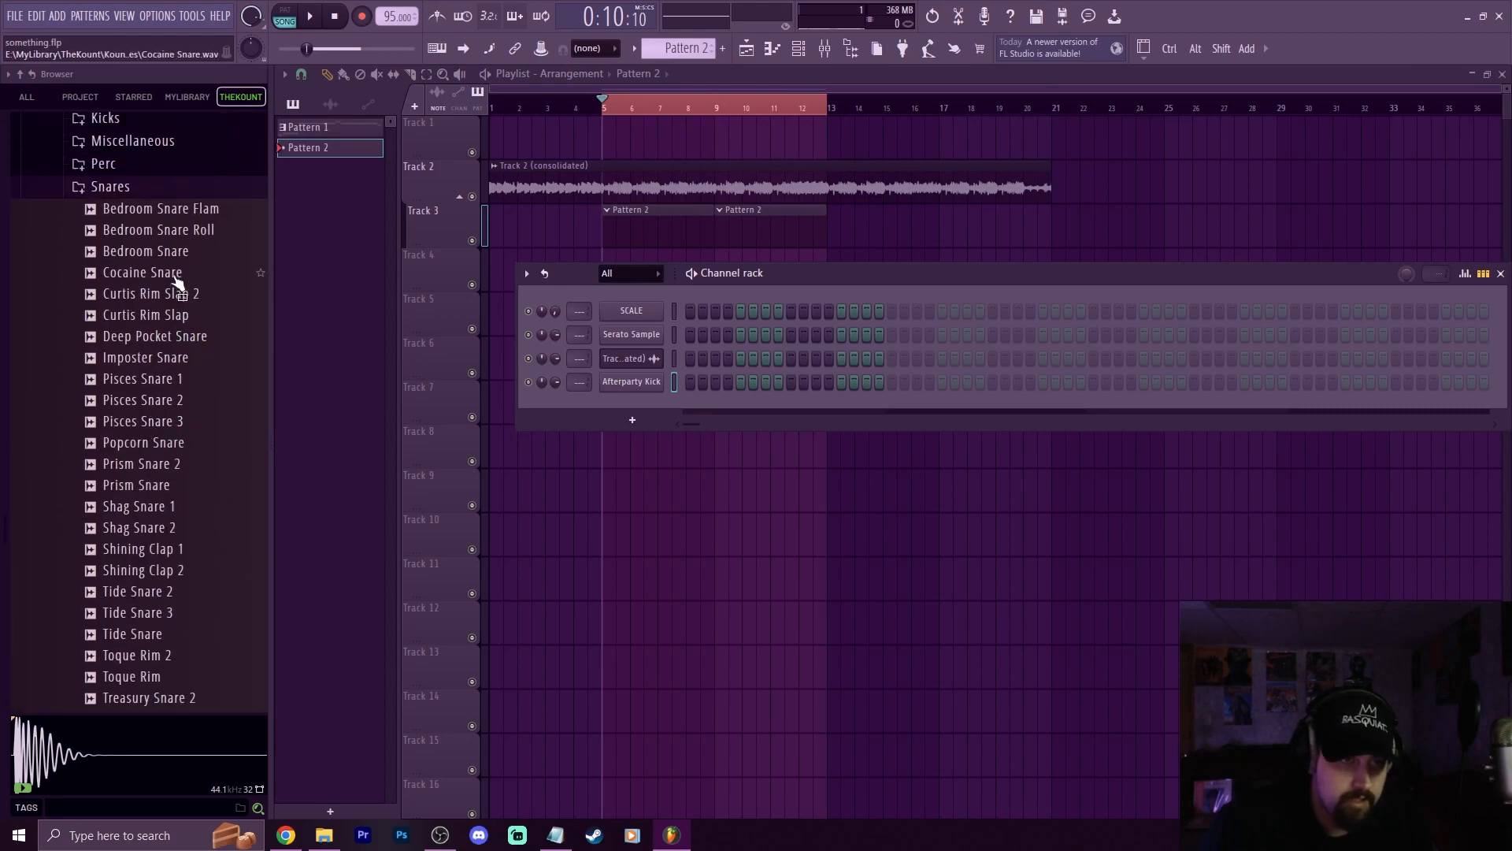
{"action": "left_click", "coordinate": [155, 400]}
{"action": "key", "text": "space"}
{"action": "left_click", "coordinate": [171, 424]}
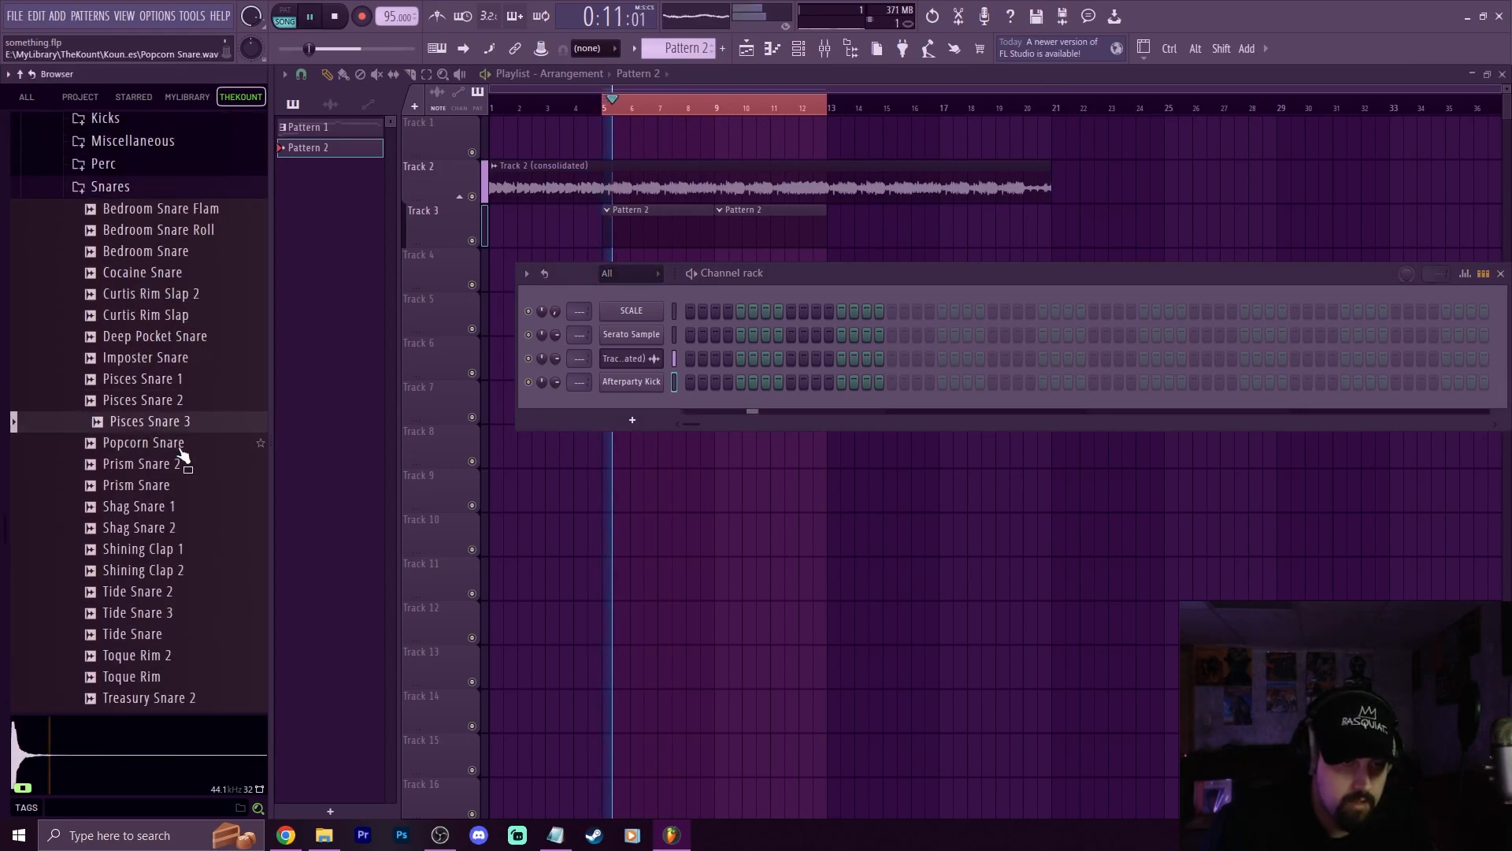
{"action": "left_click", "coordinate": [152, 442]}
{"action": "left_click", "coordinate": [181, 386]}
{"action": "left_click", "coordinate": [161, 361]}
{"action": "left_click_drag", "start_coordinate": [175, 361], "coordinate": [615, 410]}
{"action": "key", "text": "space"}
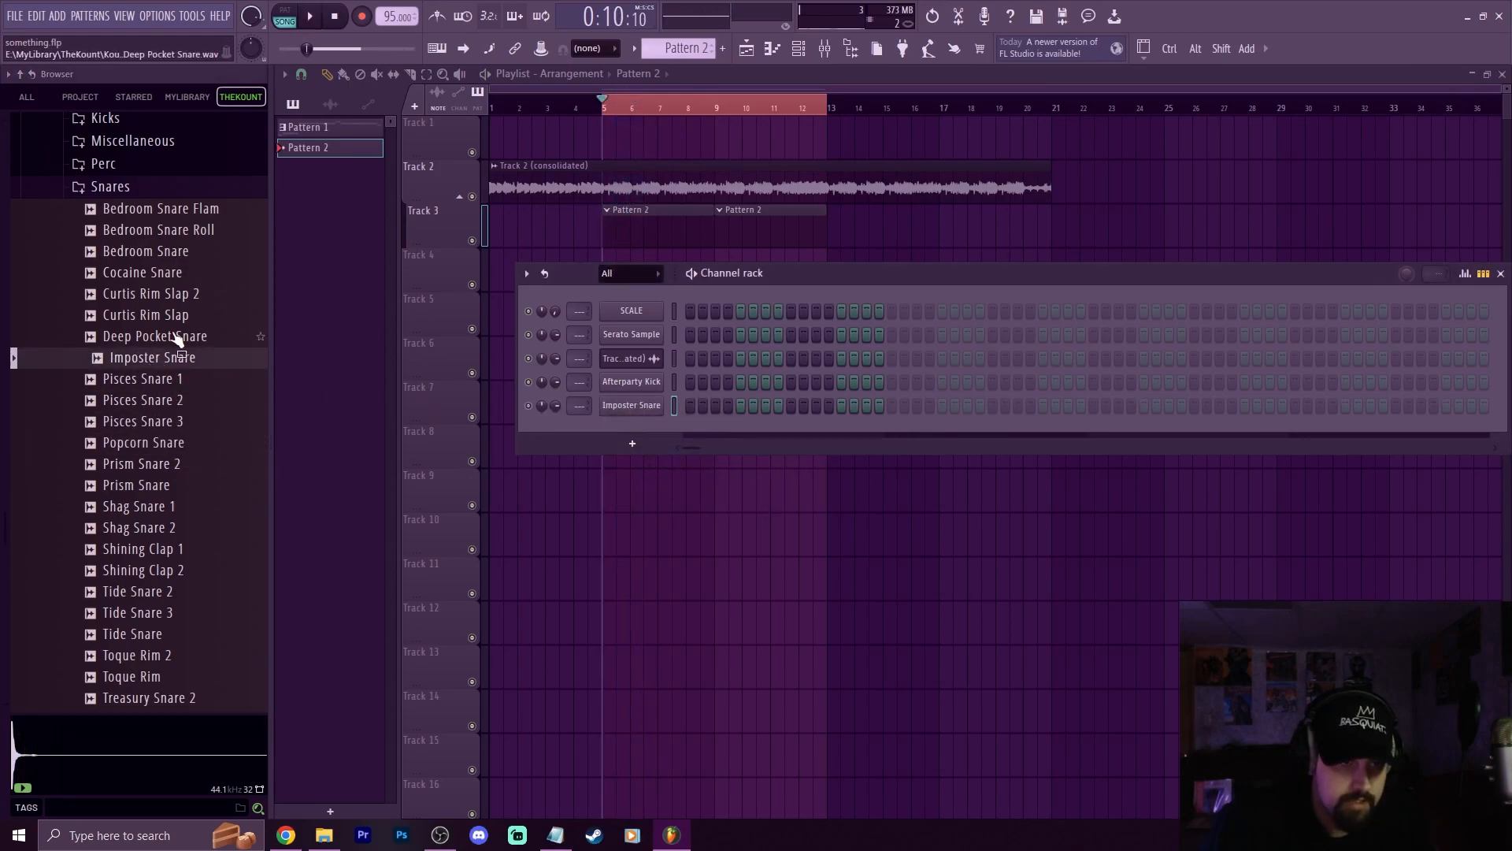
Audition more Memory Bank Drum Pack 3 snares against the looping sample and add Tide Snare 2 to the Channel rack
{"action": "scroll", "coordinate": [162, 299], "scroll_direction": "up", "scroll_amount": 1}
{"action": "key", "text": "space"}
{"action": "left_click", "coordinate": [153, 297]}
{"action": "left_click", "coordinate": [146, 447]}
{"action": "left_click", "coordinate": [145, 531]}
{"action": "left_click", "coordinate": [148, 597]}
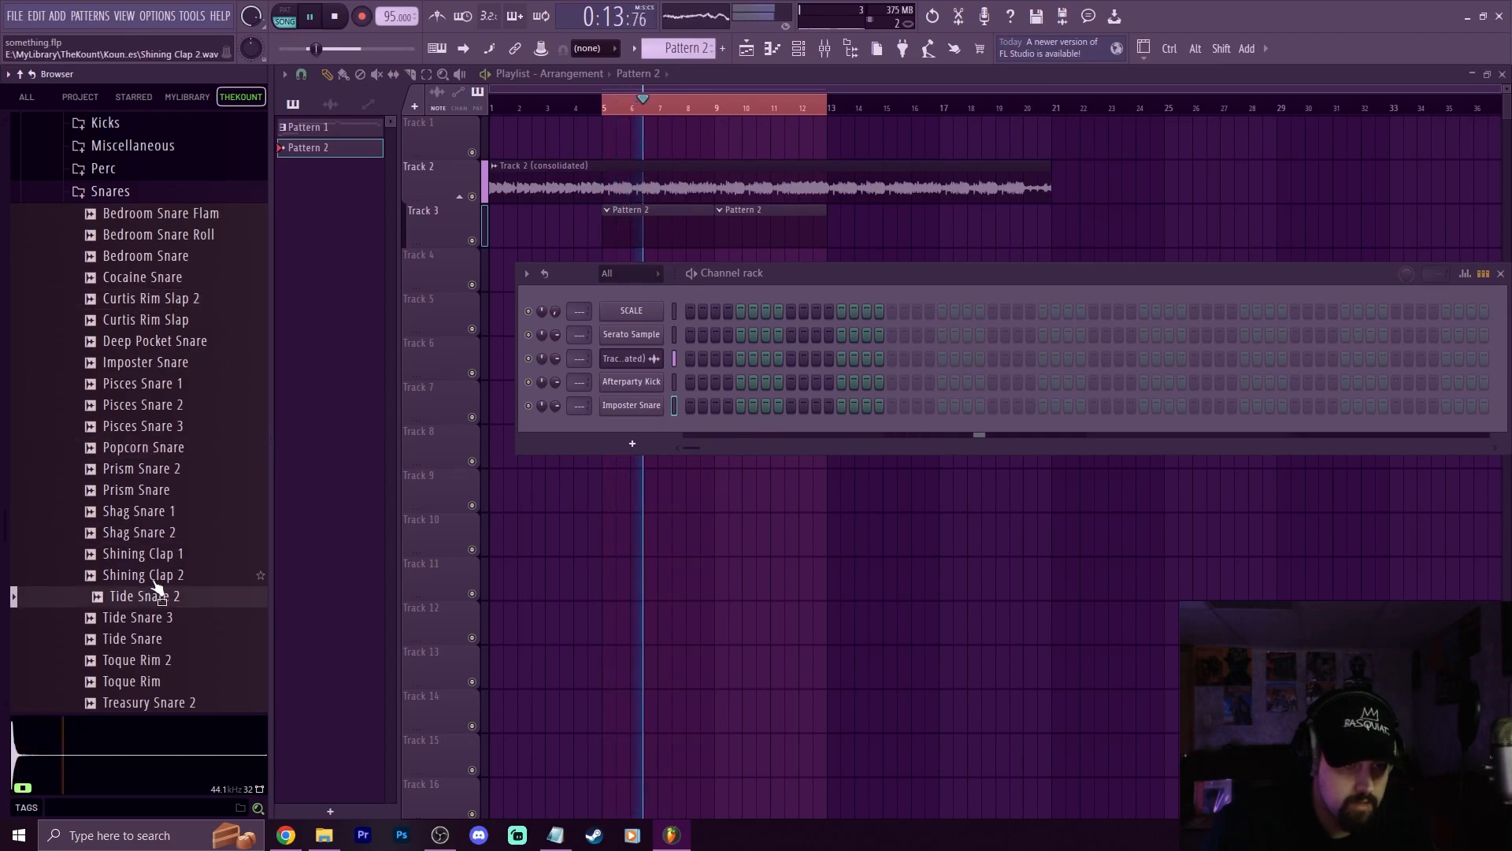
{"action": "left_click", "coordinate": [149, 579]}
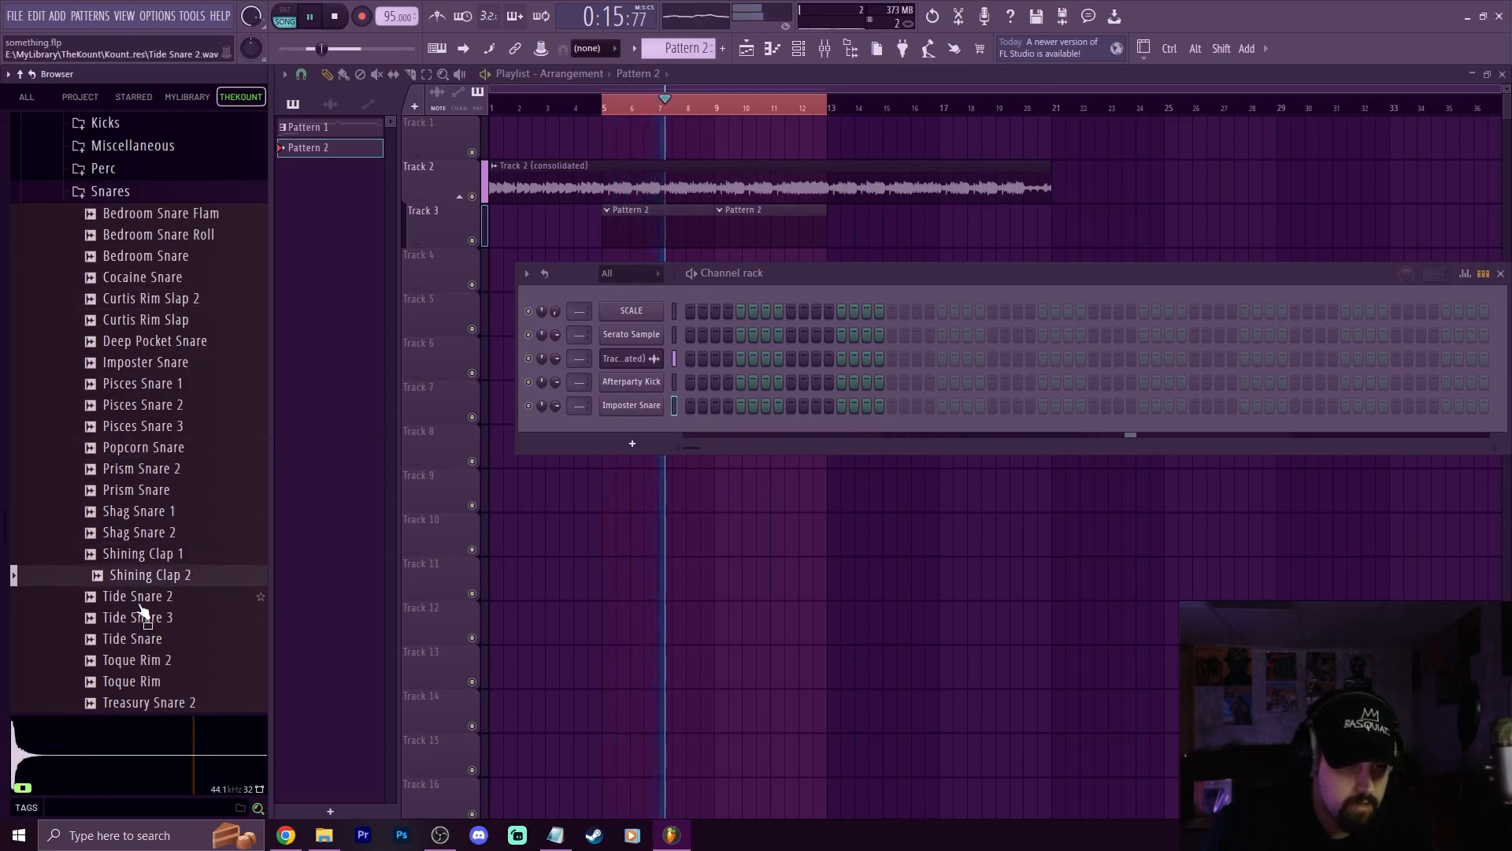
{"action": "left_click", "coordinate": [144, 617]}
{"action": "left_click", "coordinate": [144, 637]}
{"action": "left_click", "coordinate": [157, 622]}
{"action": "left_click_drag", "start_coordinate": [148, 596], "coordinate": [666, 450]}
{"action": "key", "text": "space"}
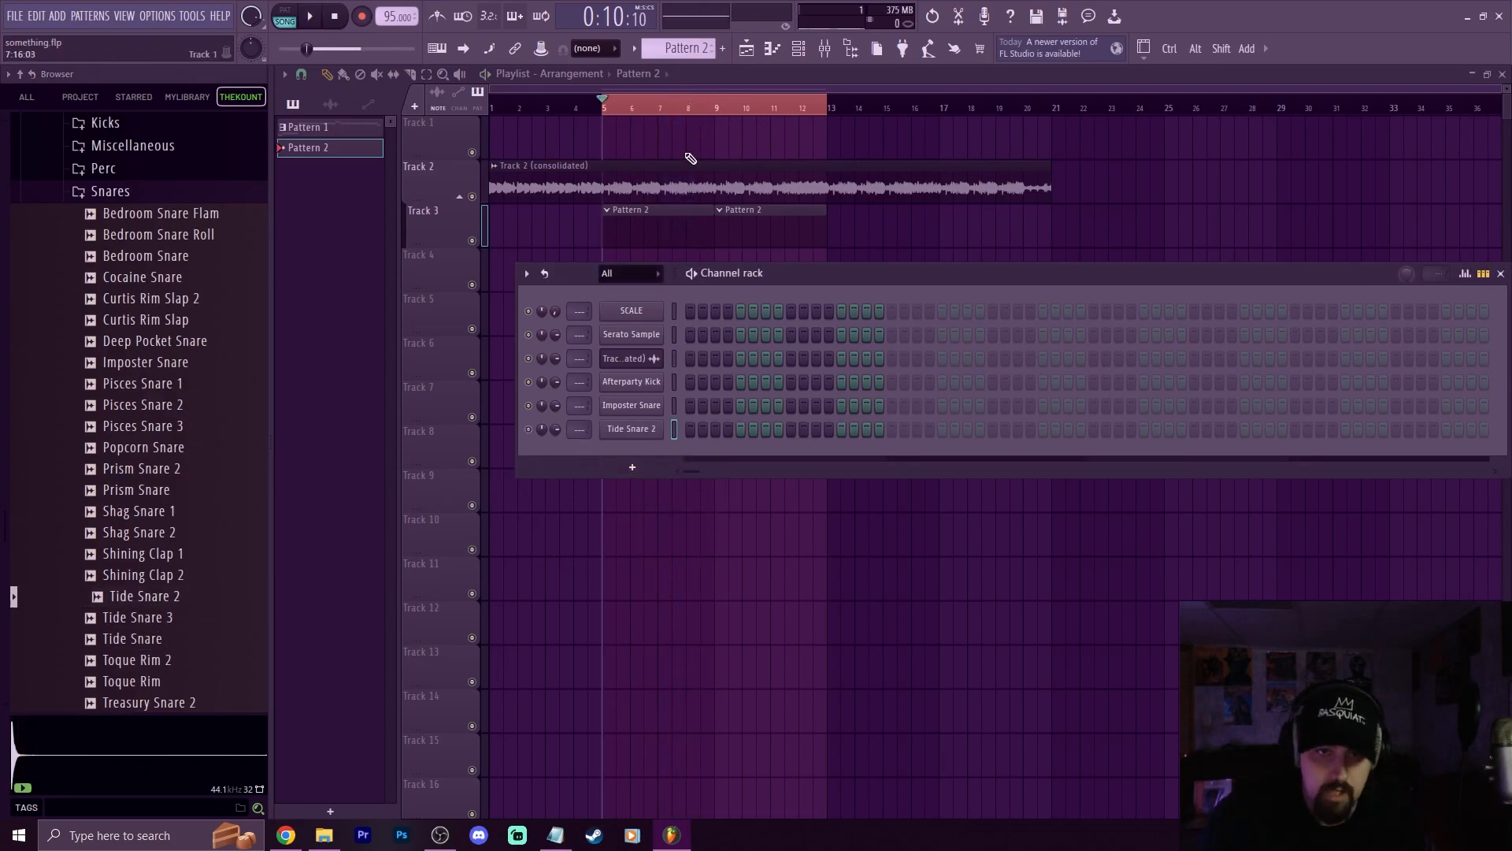
Program the first bar with Afterparty Kick on steps 1, 3, 8, 9 and 11, and both snares on steps 5 and 13
{"action": "left_click", "coordinate": [691, 383]}
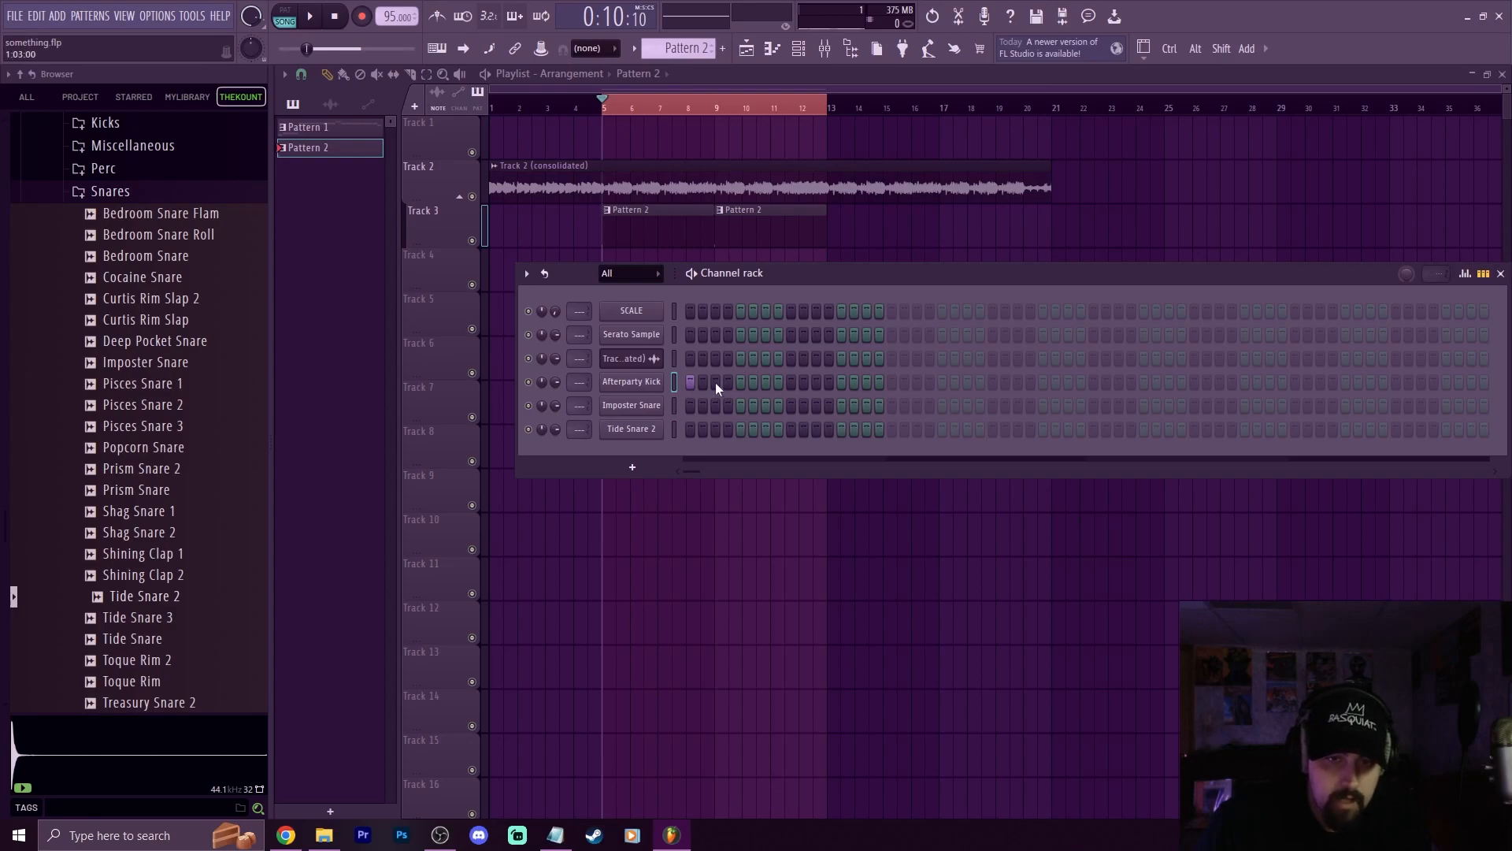
{"action": "left_click", "coordinate": [740, 404]}
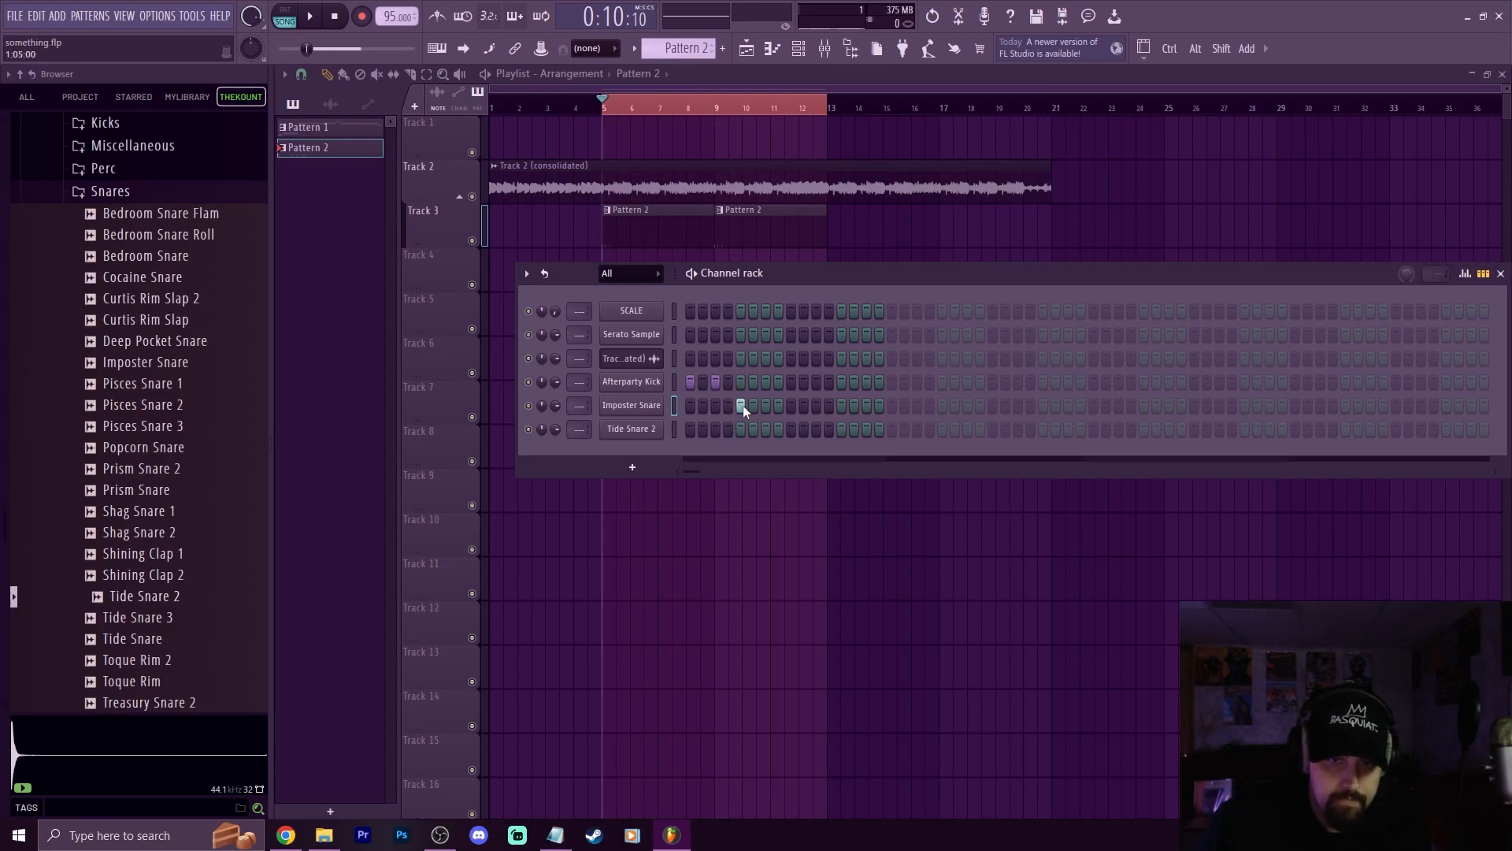
{"action": "left_click", "coordinate": [740, 429]}
{"action": "key", "text": "space"}
{"action": "left_click", "coordinate": [779, 384]}
{"action": "left_click", "coordinate": [791, 384]}
{"action": "left_click", "coordinate": [816, 383]}
{"action": "left_click", "coordinate": [841, 405]}
{"action": "left_click", "coordinate": [840, 430]}
{"action": "key", "text": "space"}
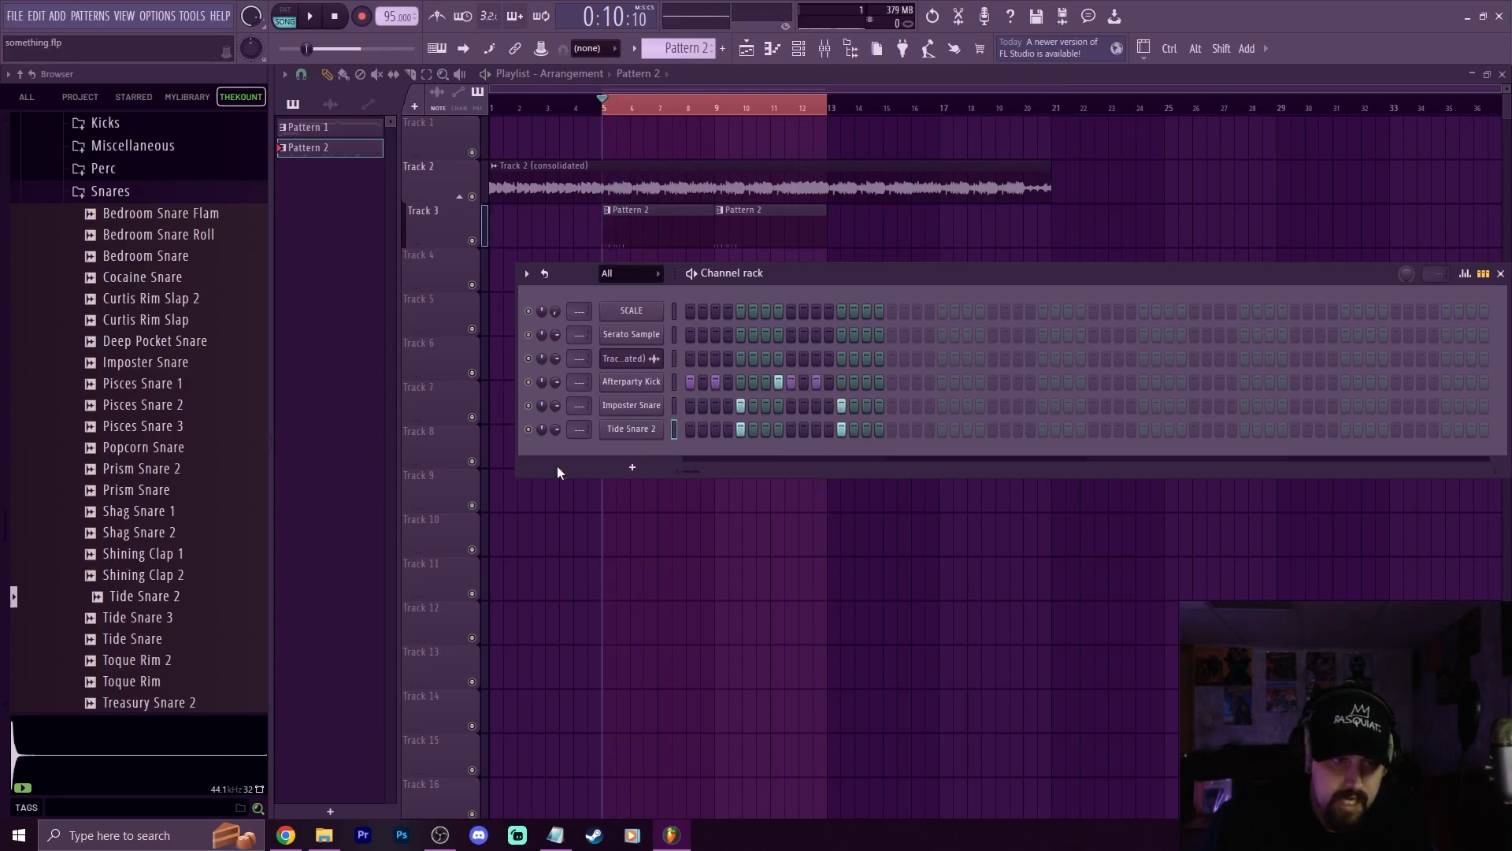
Replace Tide Snare 2 with Deep Pocket Snare in its channel and play back the drums
{"action": "scroll", "coordinate": [181, 551], "scroll_direction": "down", "scroll_amount": 4}
{"action": "scroll", "coordinate": [186, 556], "scroll_direction": "up", "scroll_amount": 4}
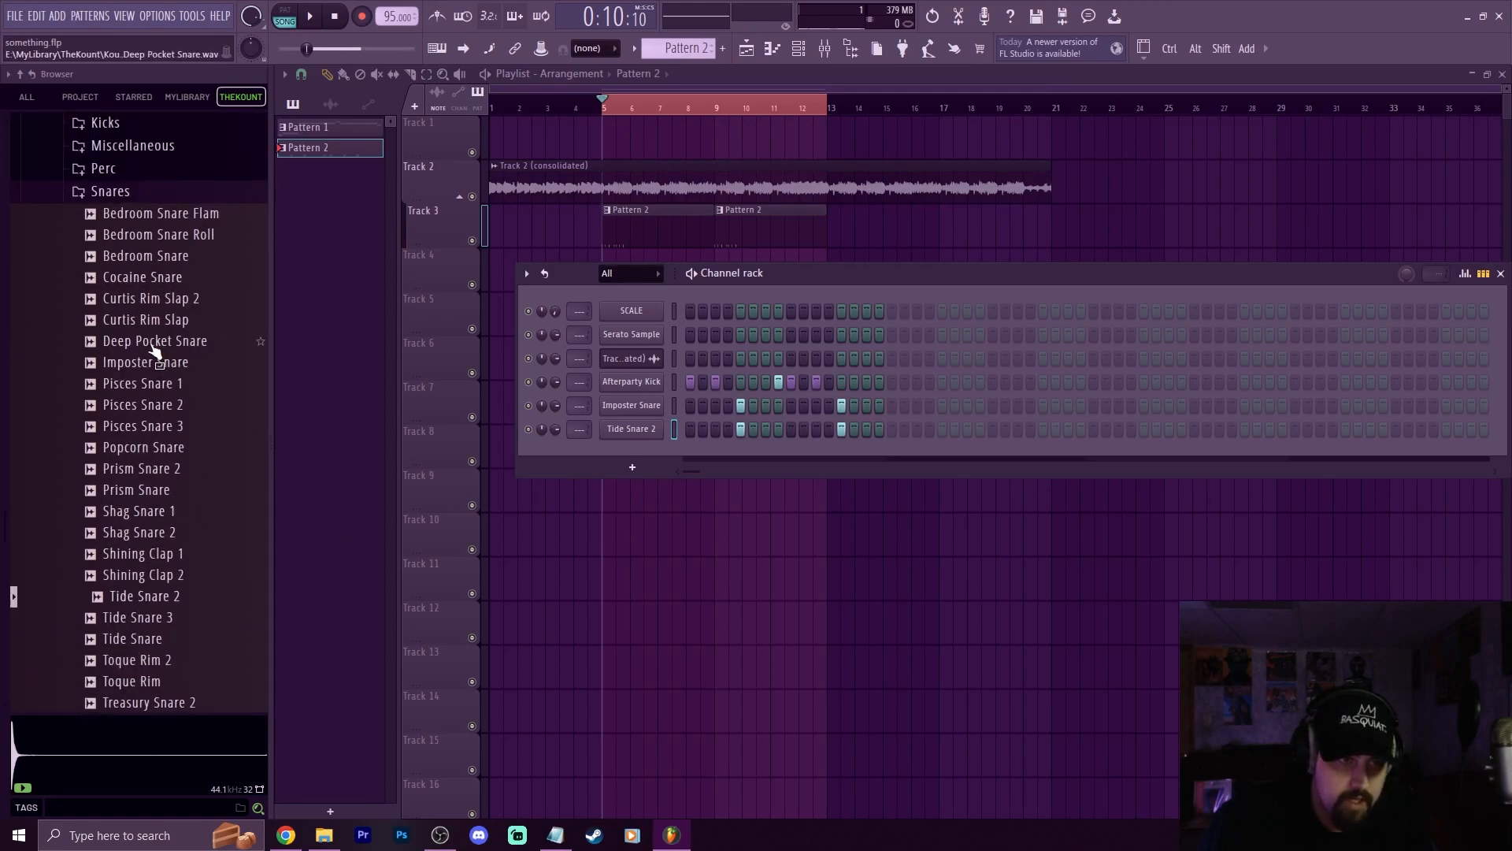
{"action": "left_click_drag", "start_coordinate": [150, 350], "coordinate": [631, 429]}
{"action": "key", "text": "space"}
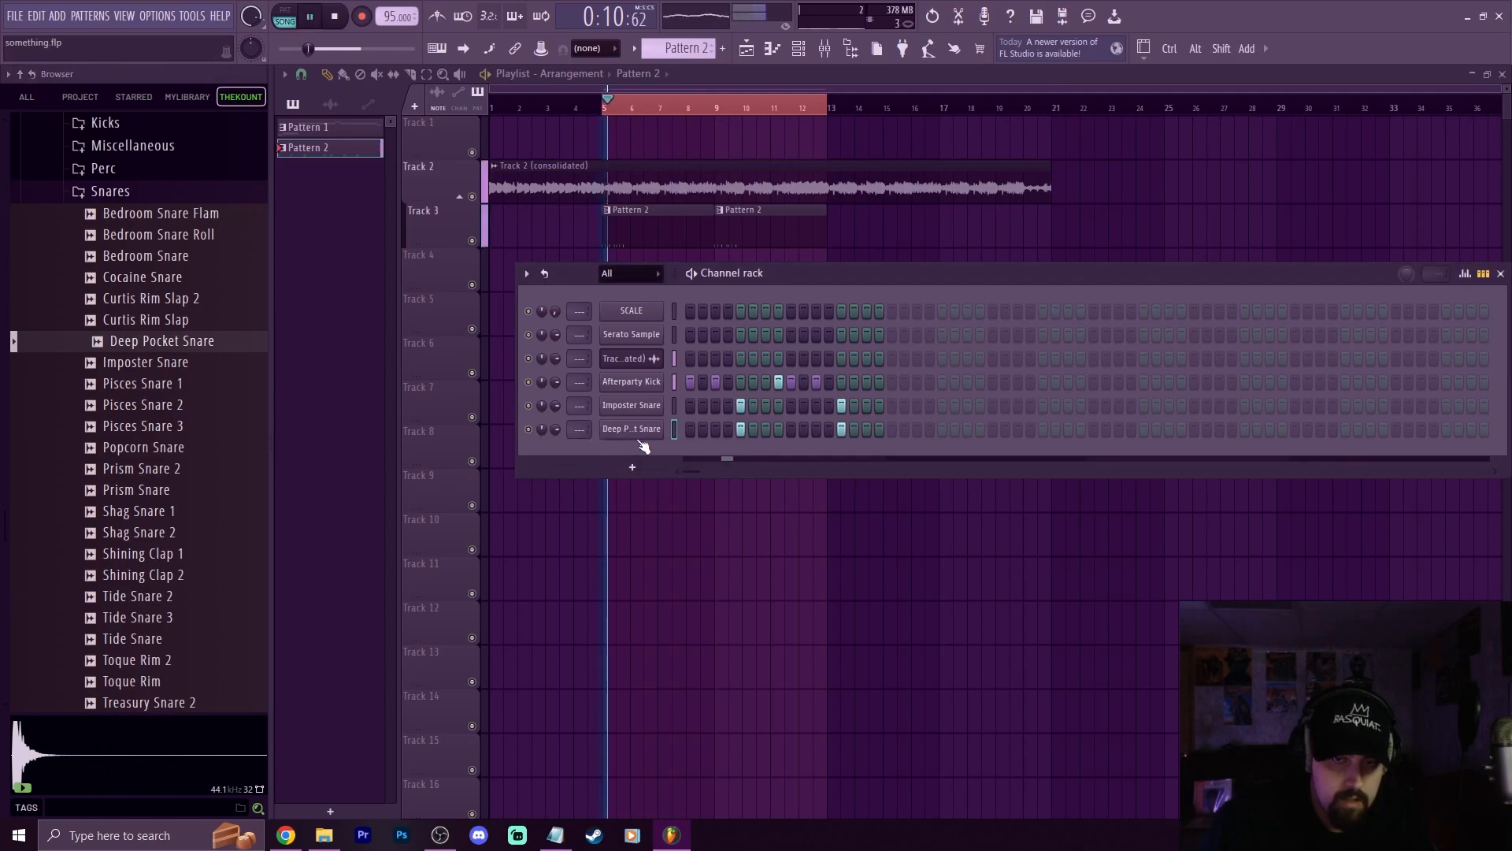
{"action": "key", "text": "space"}
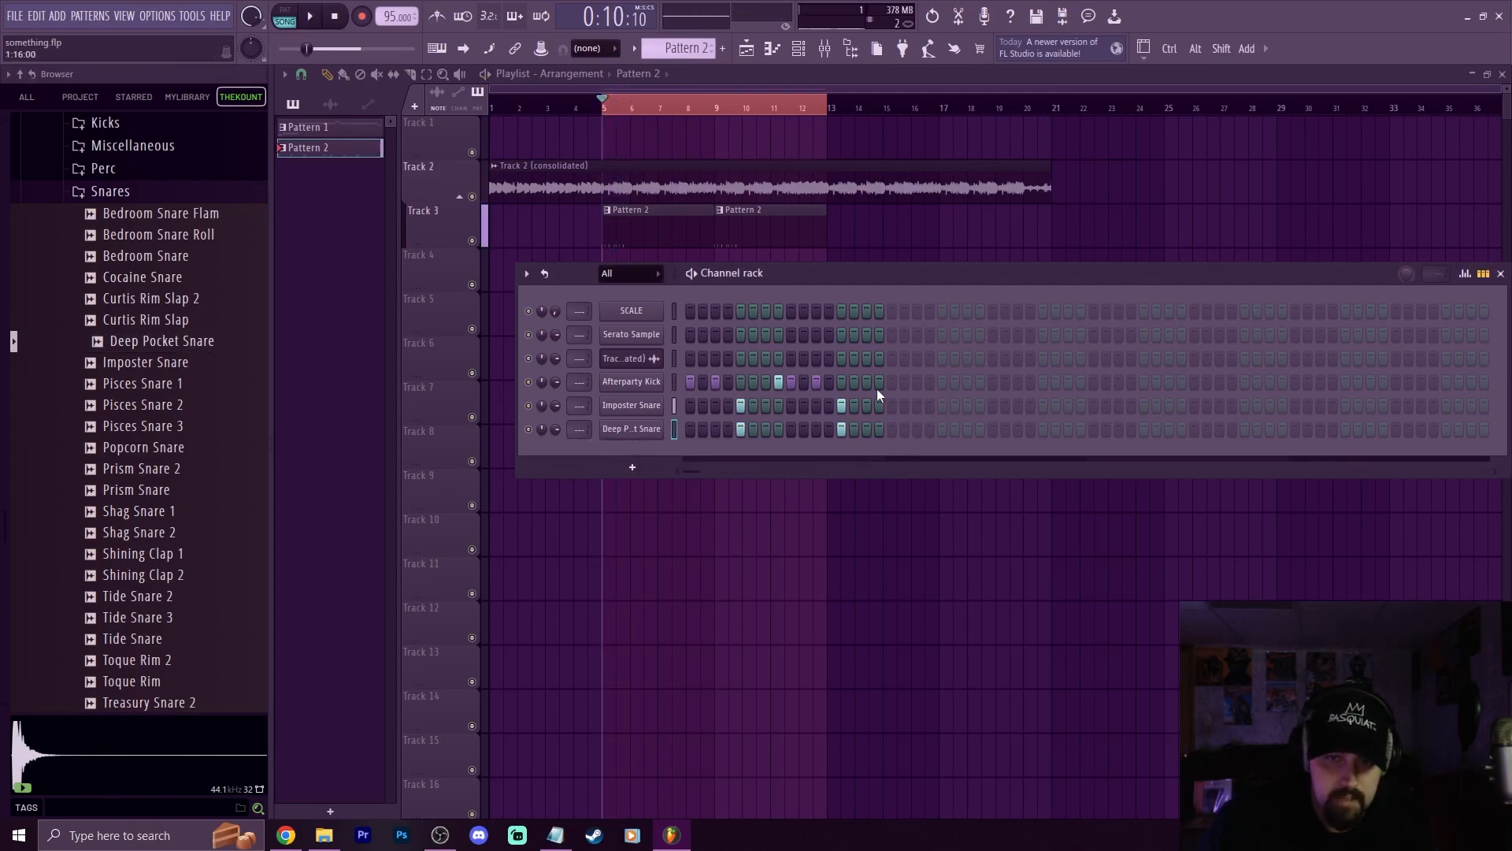
Extend Afterparty Kick through bars two and three on steps 17, 19, 24, 25, 27, 33, 35, 40, 41 and 43
{"action": "key", "text": "space"}
{"action": "left_click", "coordinate": [894, 383]}
{"action": "left_click", "coordinate": [918, 383]}
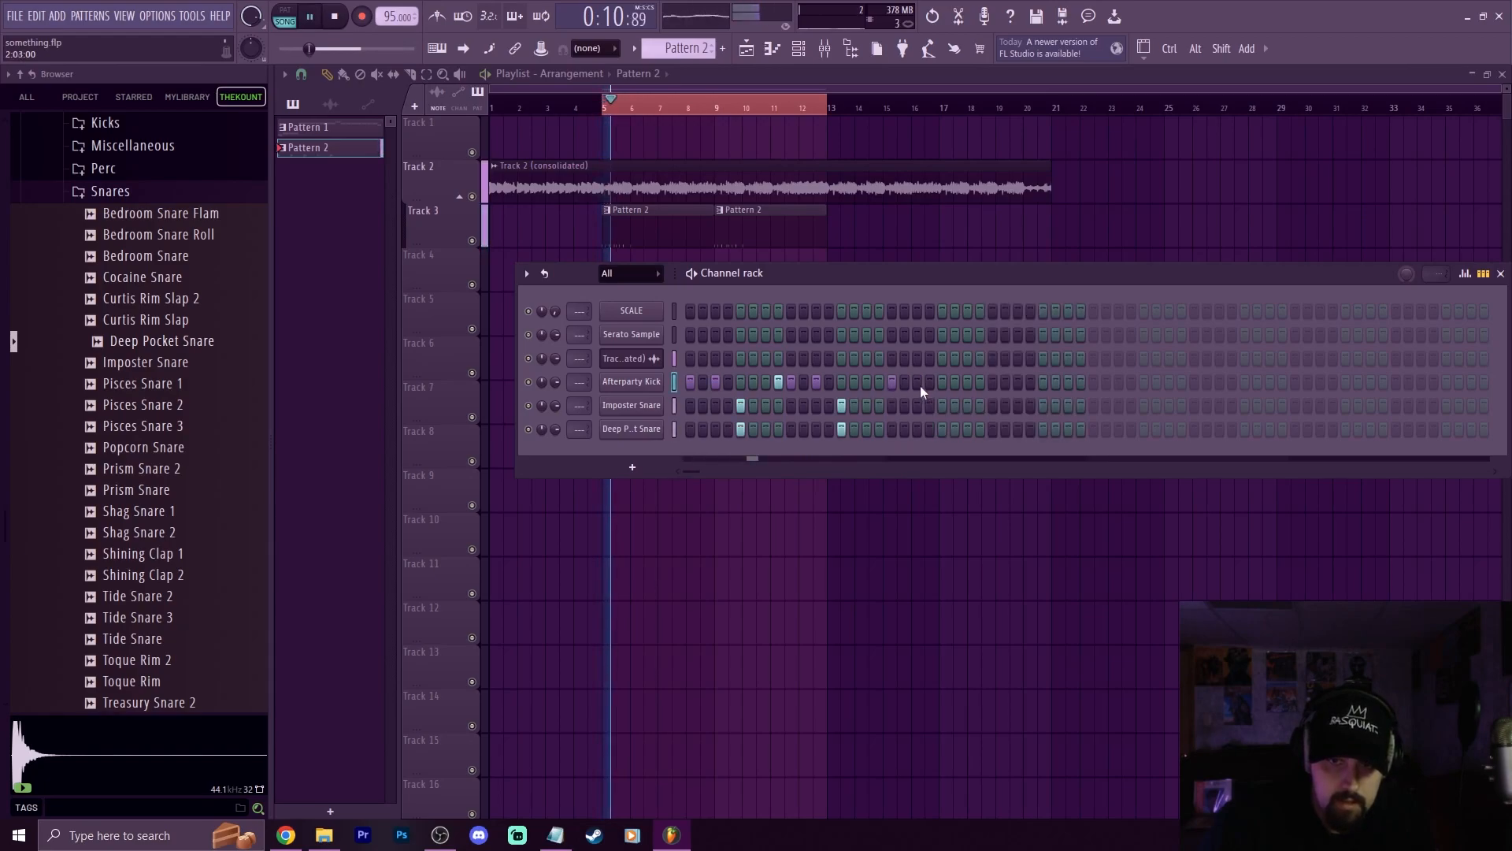
{"action": "left_click", "coordinate": [980, 381]}
{"action": "left_click", "coordinate": [992, 383]}
{"action": "left_click", "coordinate": [1017, 382]}
{"action": "left_click", "coordinate": [1093, 382]}
{"action": "left_click", "coordinate": [1119, 383]}
{"action": "left_click", "coordinate": [1182, 382]}
{"action": "left_click", "coordinate": [1194, 382]}
{"action": "left_click", "coordinate": [1220, 383]}
{"action": "left_click", "coordinate": [1270, 383]}
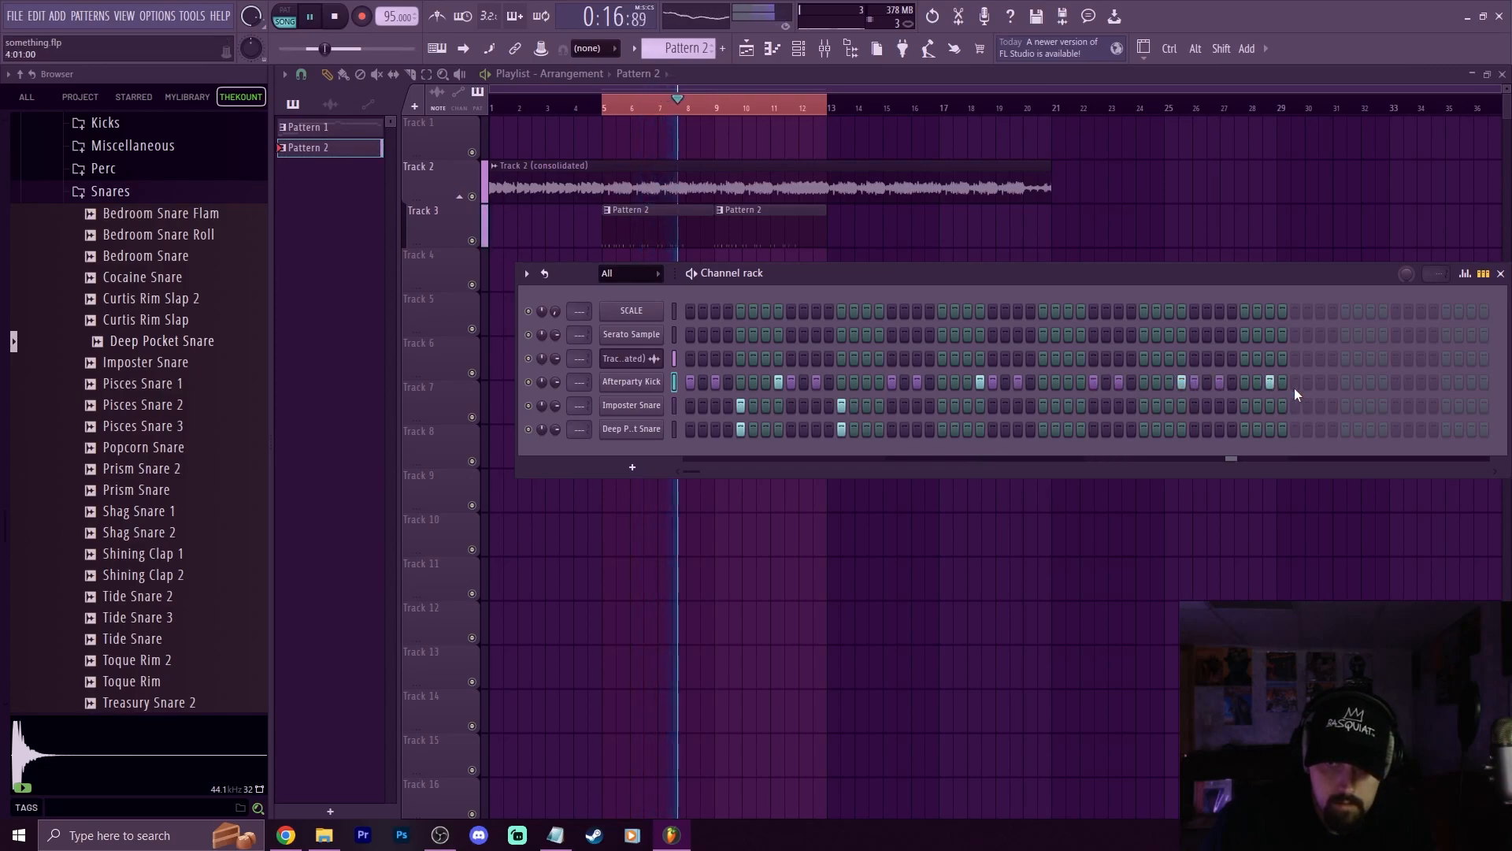
{"action": "left_click", "coordinate": [1295, 382]}
{"action": "left_click", "coordinate": [1320, 383]}
{"action": "key", "text": "space"}
{"action": "right_click", "coordinate": [1319, 383]}
{"action": "right_click", "coordinate": [1295, 383]}
{"action": "right_click", "coordinate": [1272, 383]}
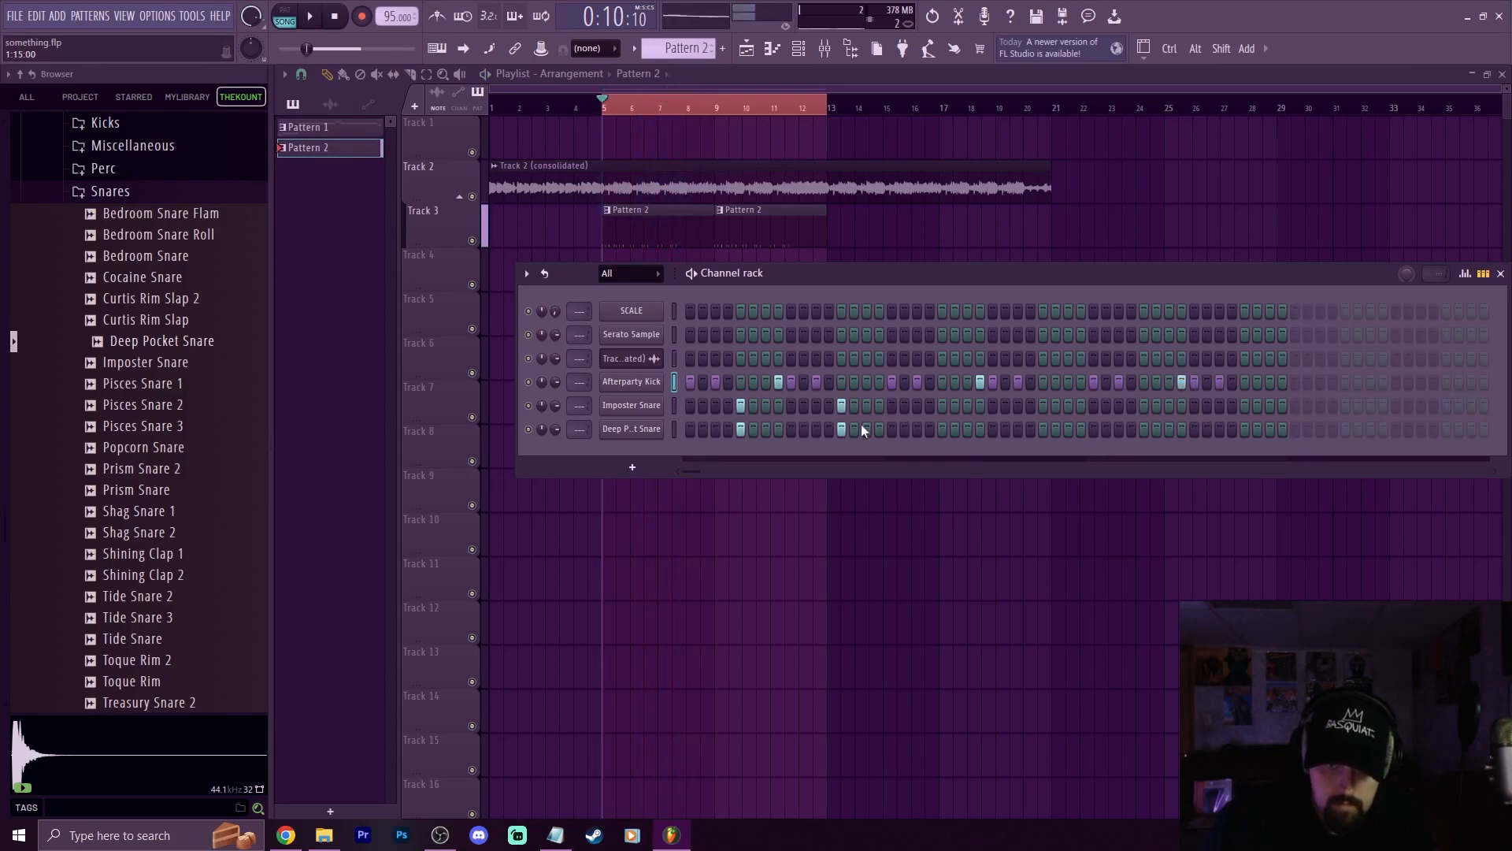
Continue Imposter Snare and Deep Pocket Snare through bars two to four on steps 21, 29, 37, 45, 53 and 61
{"action": "key", "text": "space"}
{"action": "left_click", "coordinate": [1043, 405]}
{"action": "left_click", "coordinate": [1042, 430]}
{"action": "left_click", "coordinate": [1144, 406]}
{"action": "left_click", "coordinate": [1144, 429]}
{"action": "left_click", "coordinate": [942, 429]}
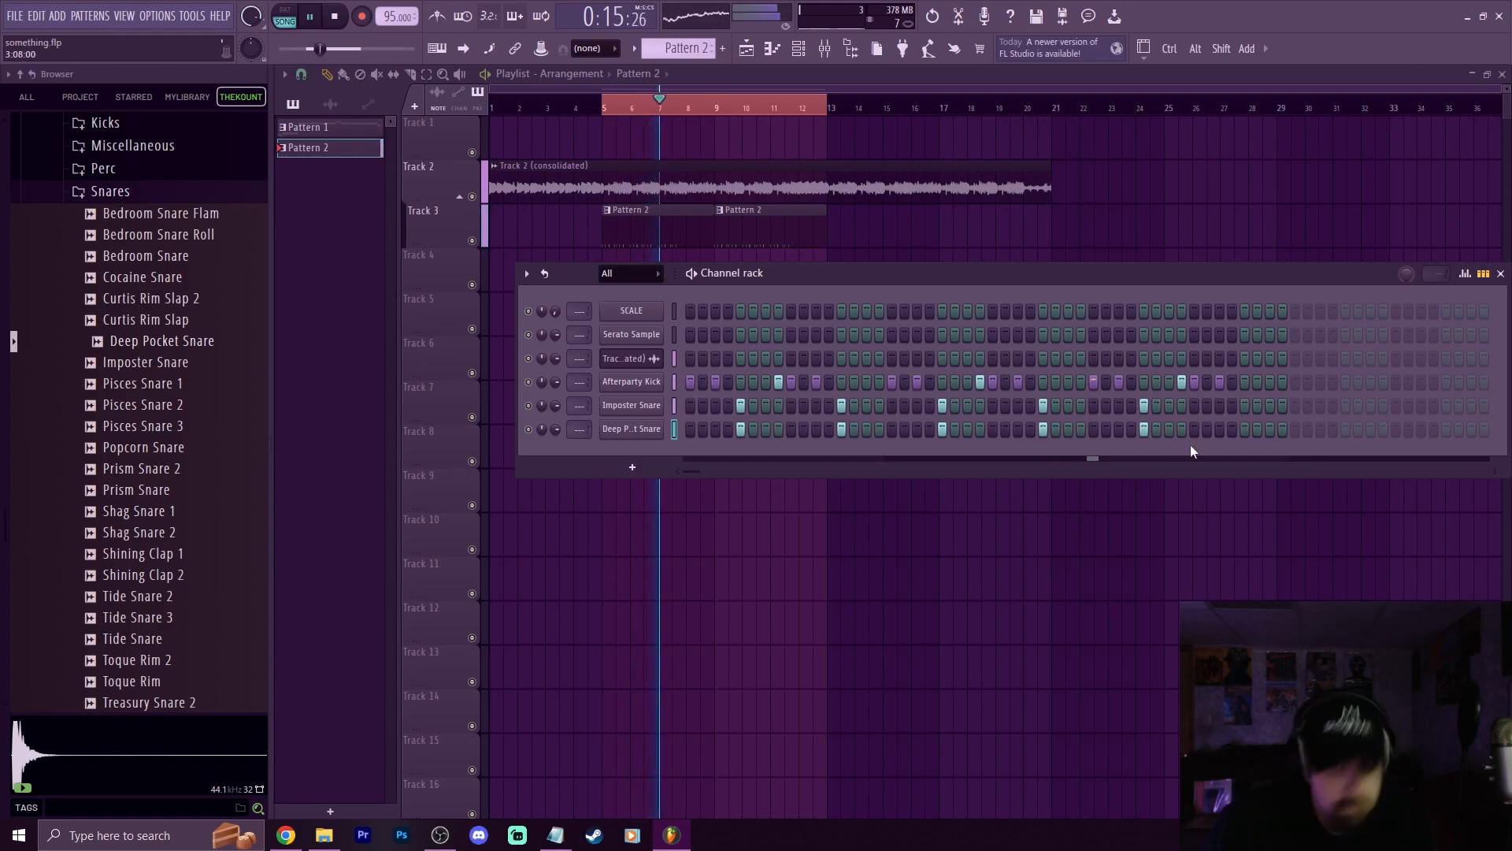
{"action": "left_click", "coordinate": [1245, 405]}
{"action": "left_click", "coordinate": [1244, 429]}
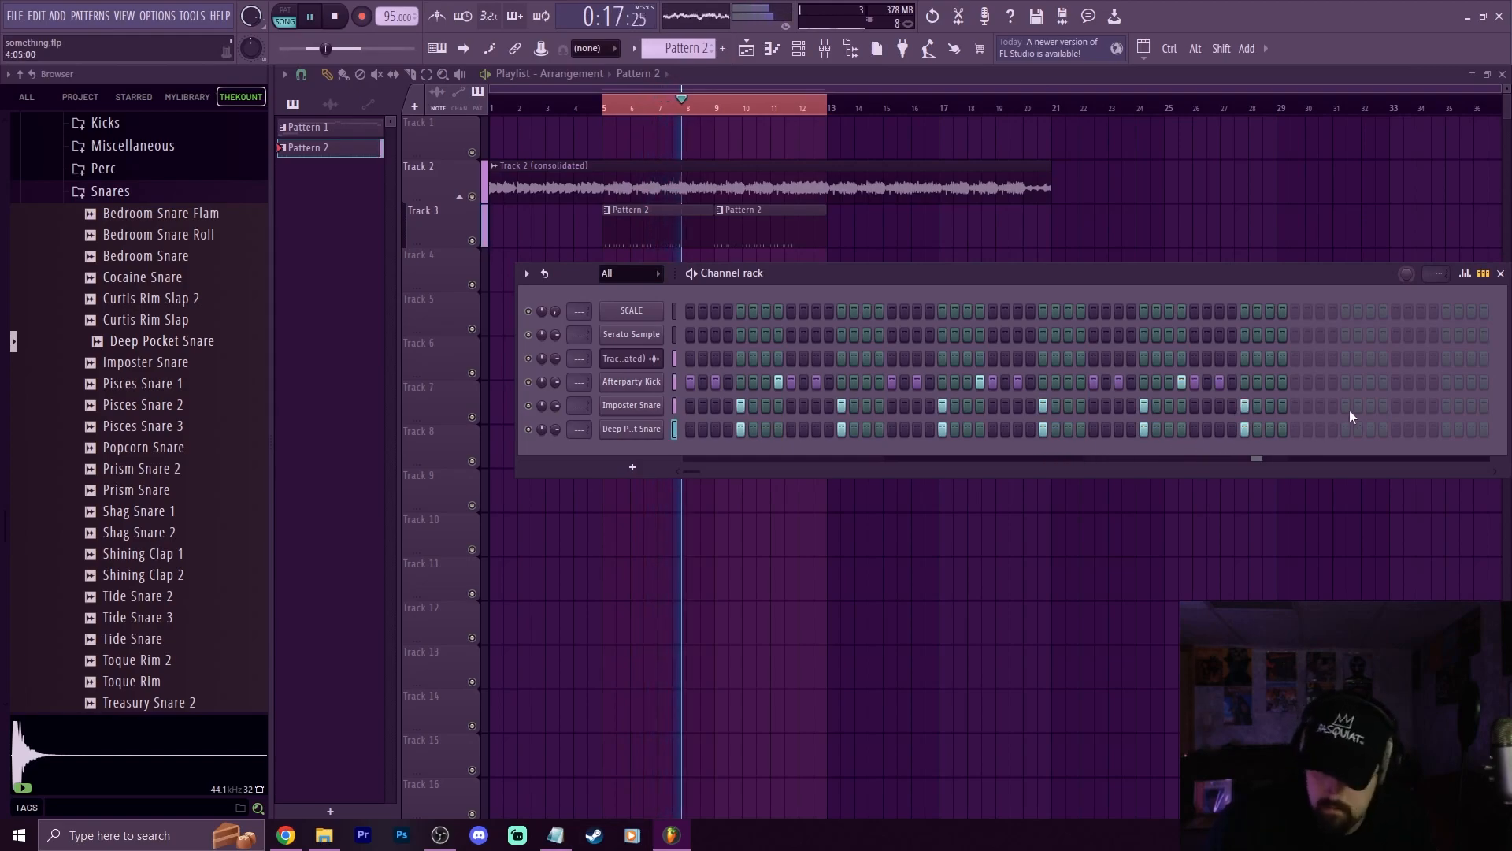
{"action": "left_click", "coordinate": [1351, 403]}
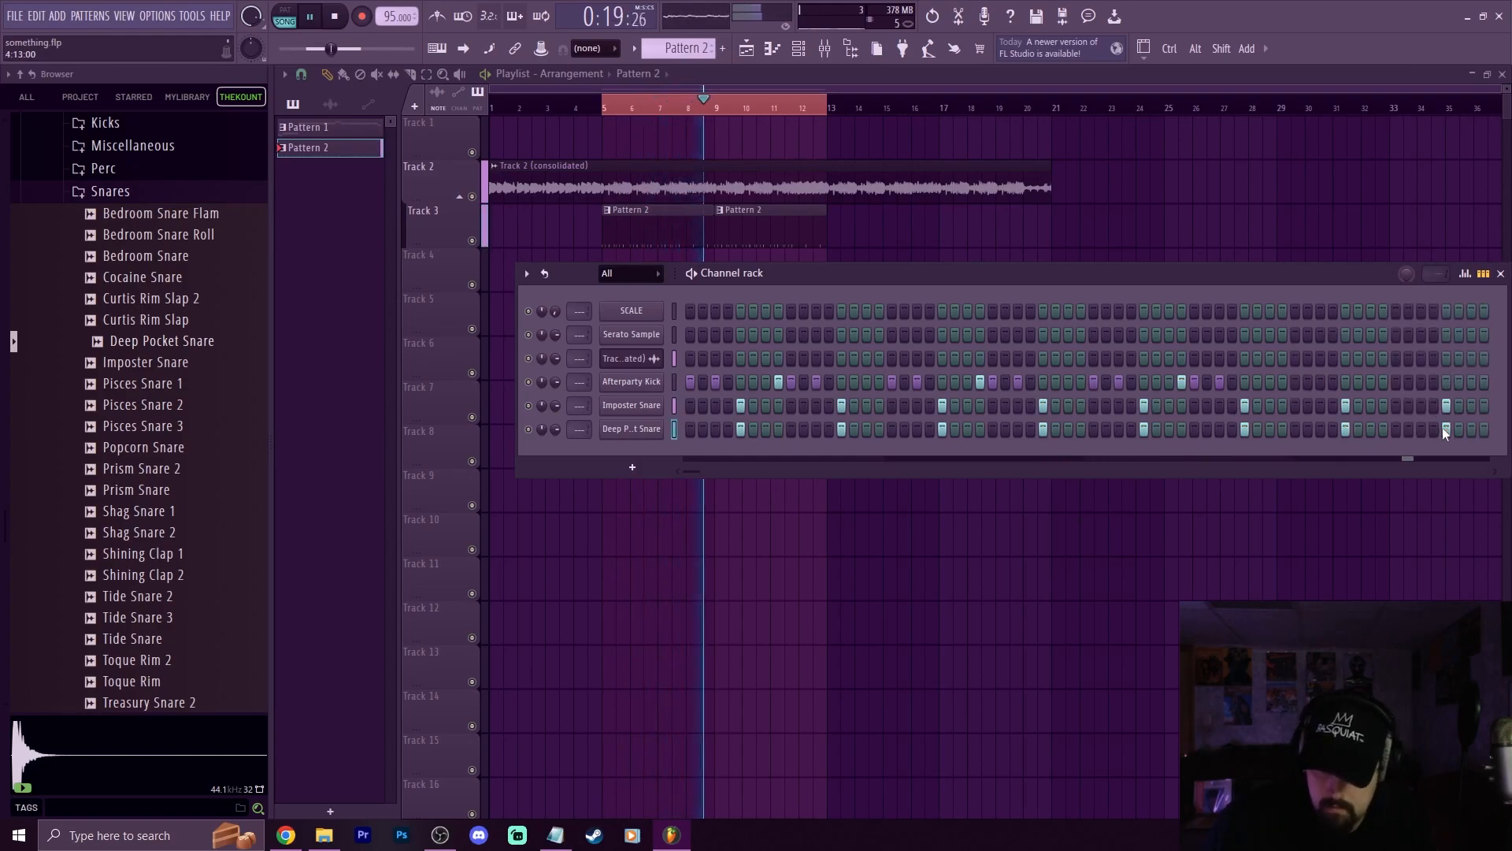
Add Afterparty Kick hits leading into and through bar four on steps 48, 49, 51, 56, 57, 59, 62 and 63
{"action": "left_click", "coordinate": [1282, 382]}
{"action": "left_click", "coordinate": [1294, 382]}
{"action": "left_click", "coordinate": [1320, 382]}
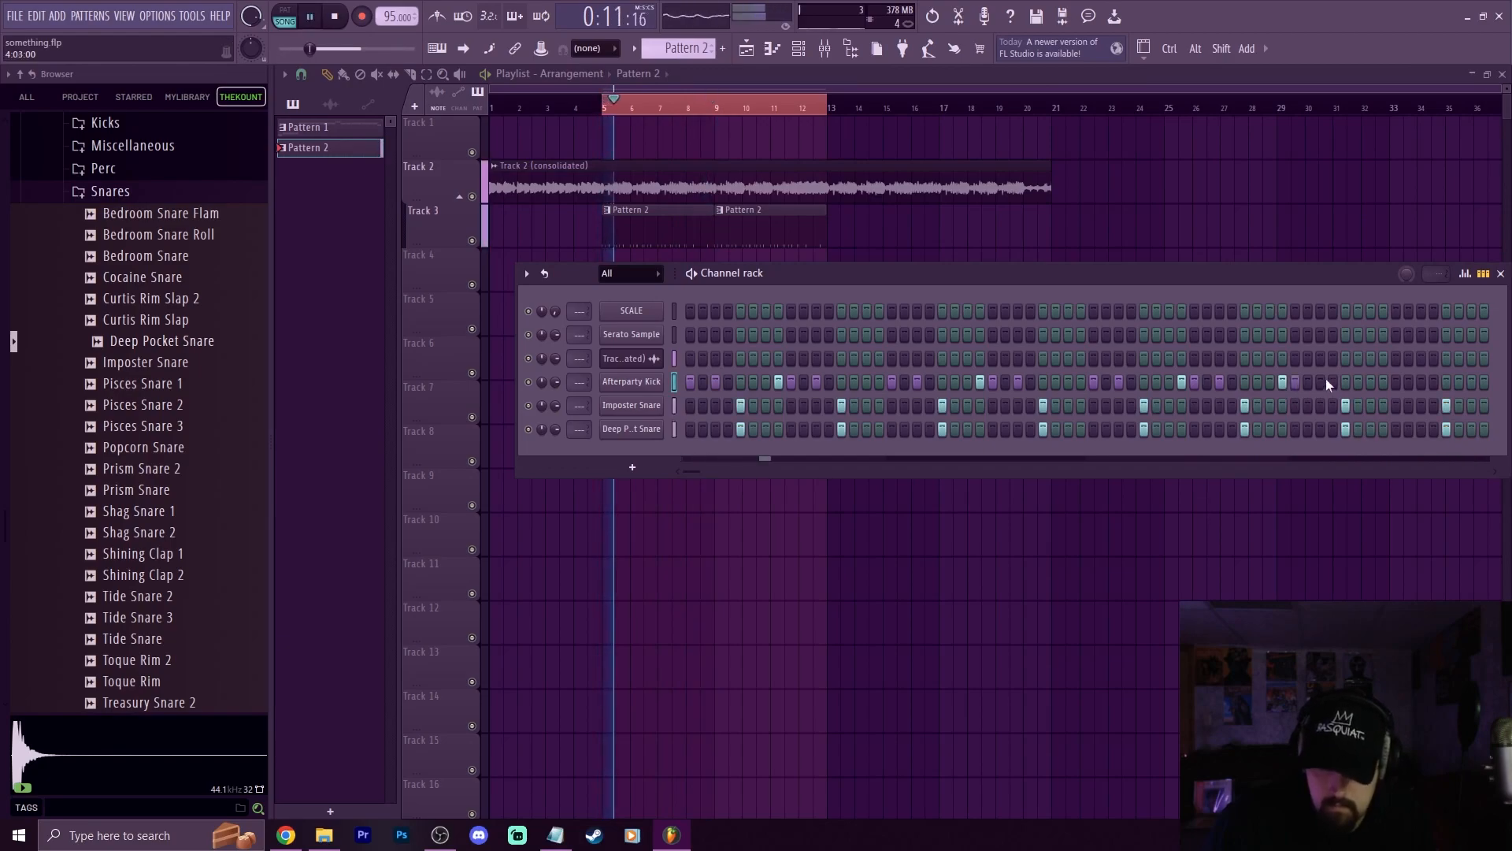
{"action": "left_click", "coordinate": [1383, 382]}
{"action": "left_click", "coordinate": [1395, 382]}
{"action": "left_click", "coordinate": [1420, 382]}
{"action": "left_click", "coordinate": [1471, 382]}
{"action": "left_click", "coordinate": [1458, 382]}
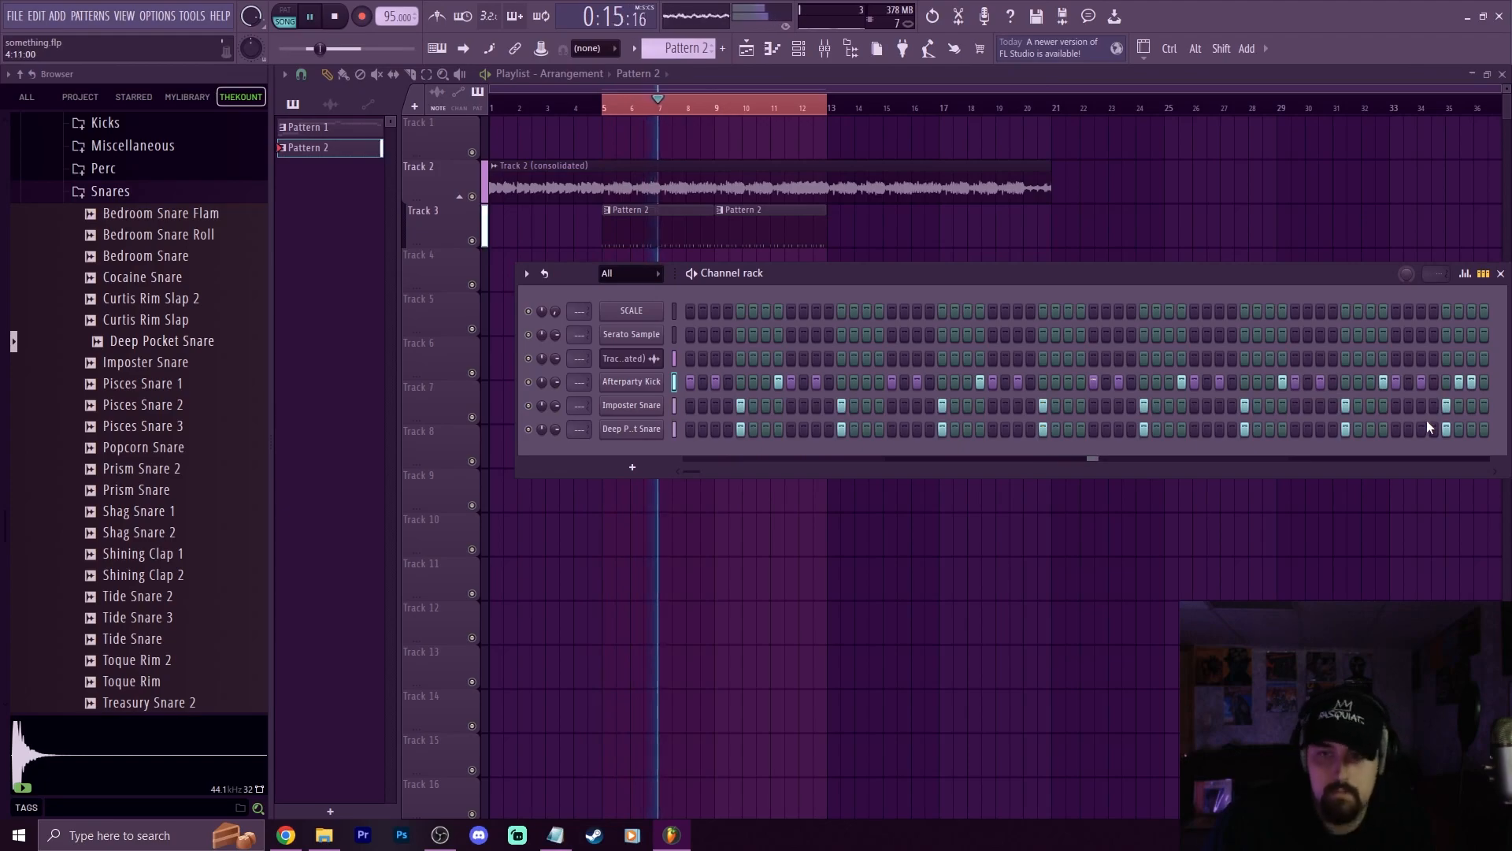
Reposition the Channel rack, swap the kick on step 62 for one on step 64, and play back the pattern
{"action": "left_click_drag", "start_coordinate": [1104, 273], "coordinate": [943, 257]}
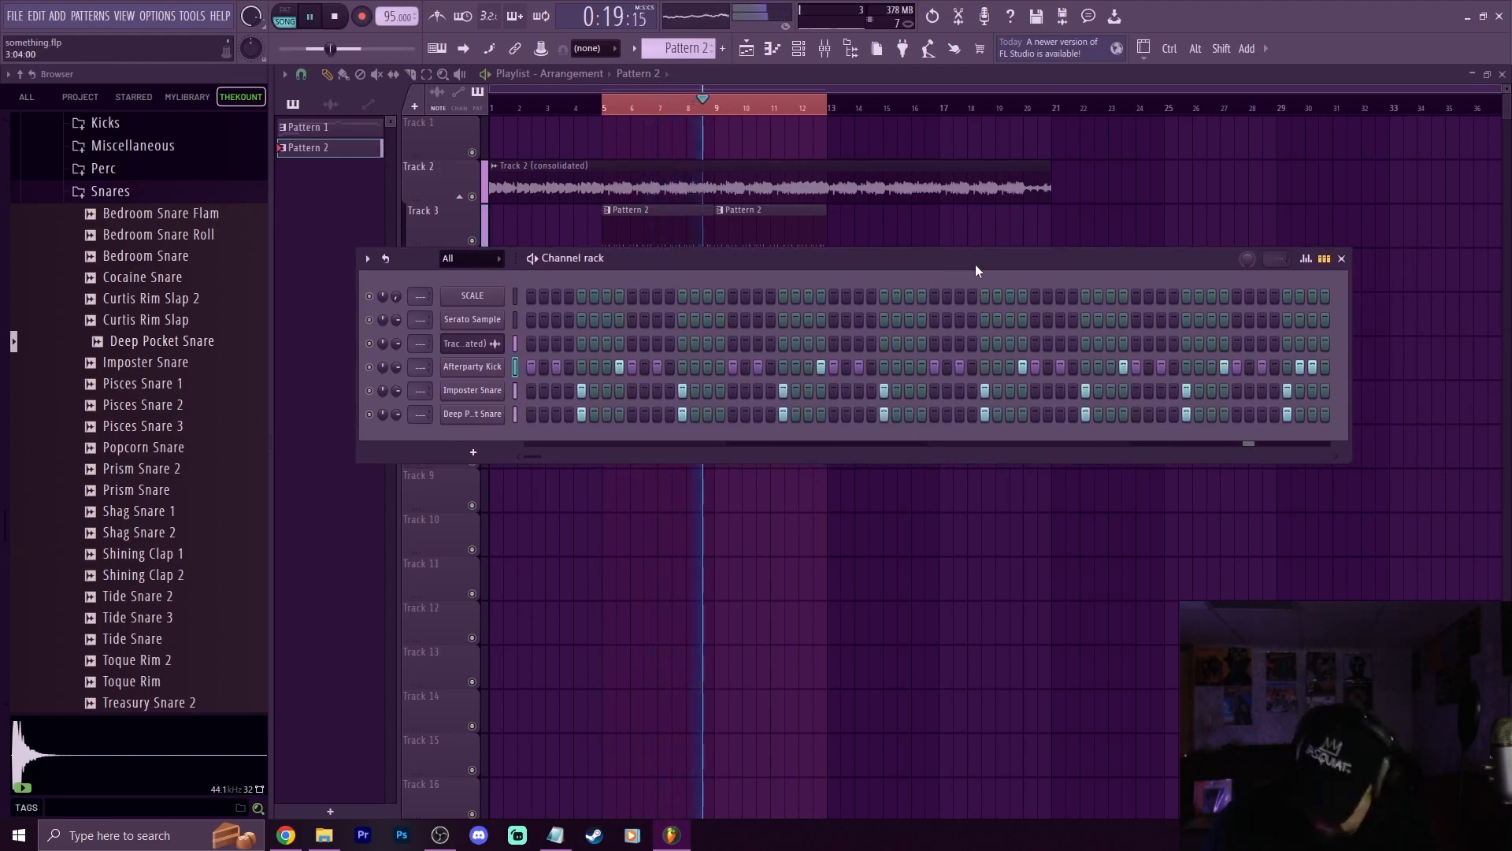
{"action": "right_click", "coordinate": [1300, 368]}
{"action": "left_click", "coordinate": [1324, 367]}
{"action": "key", "text": "space"}
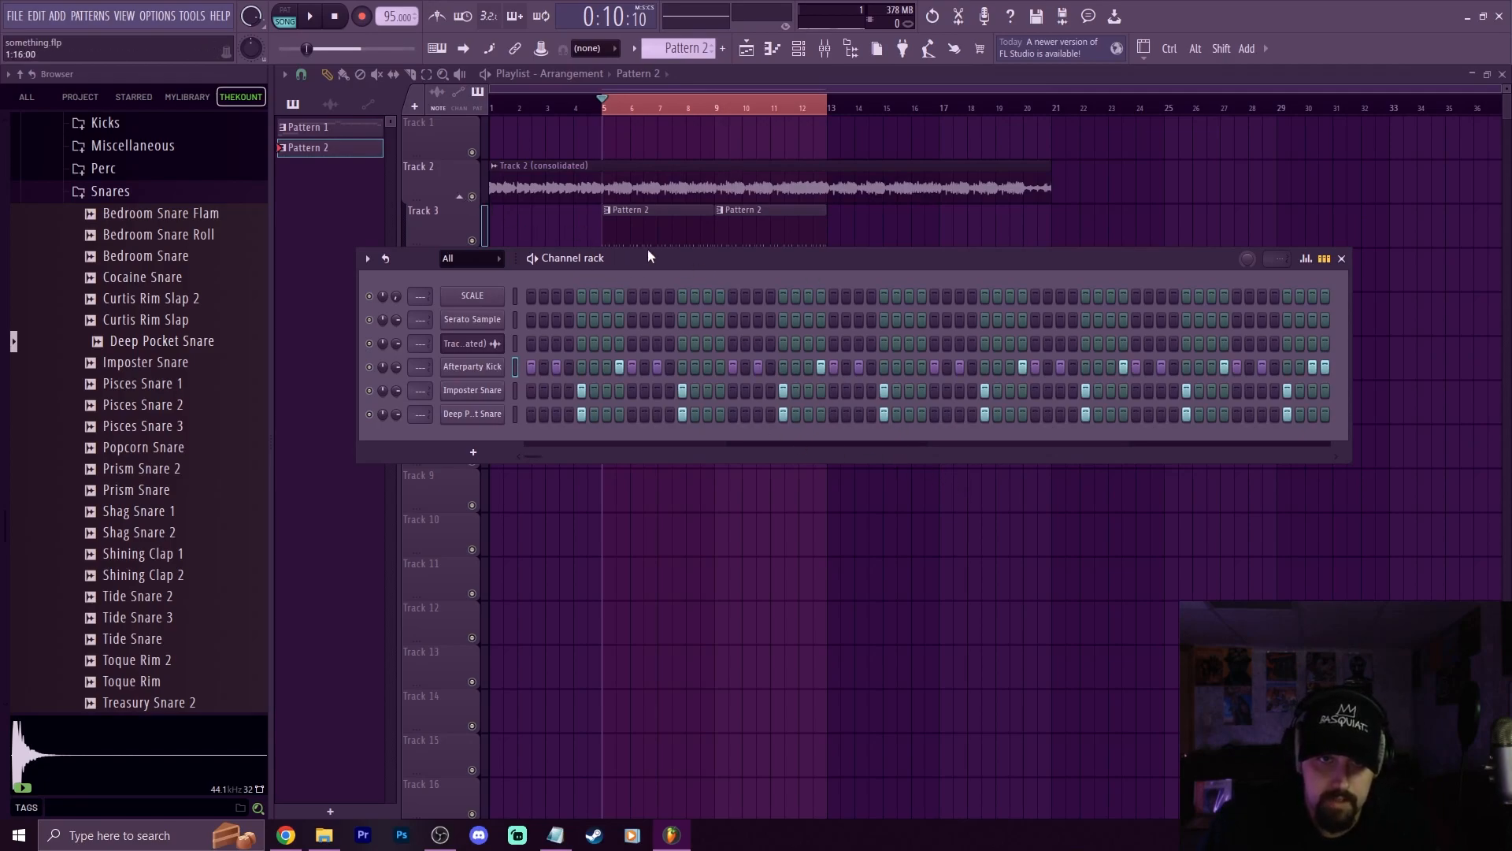
{"action": "key", "text": "space"}
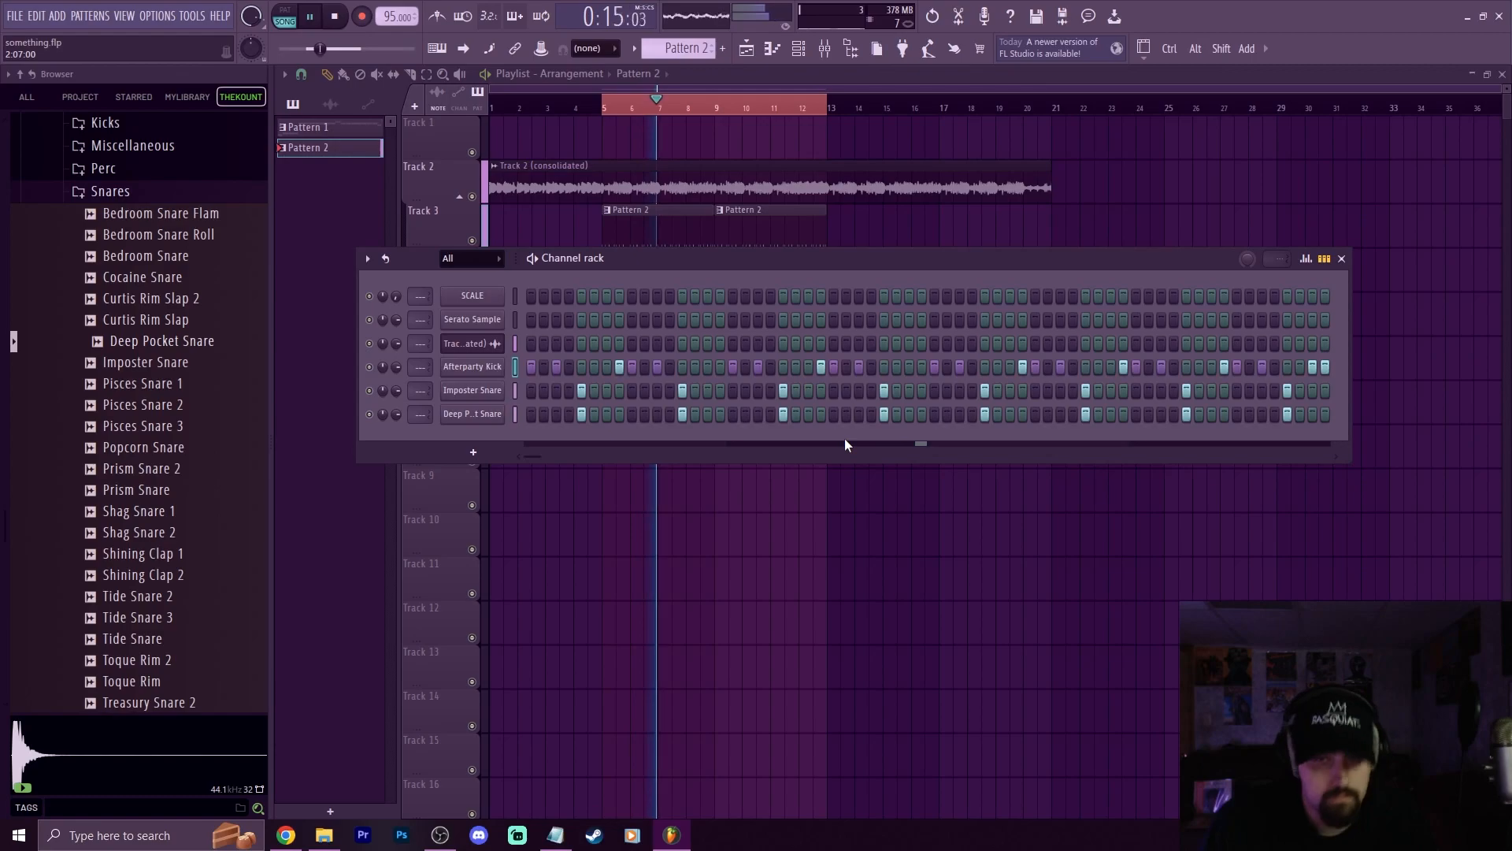
{"action": "key", "text": "space"}
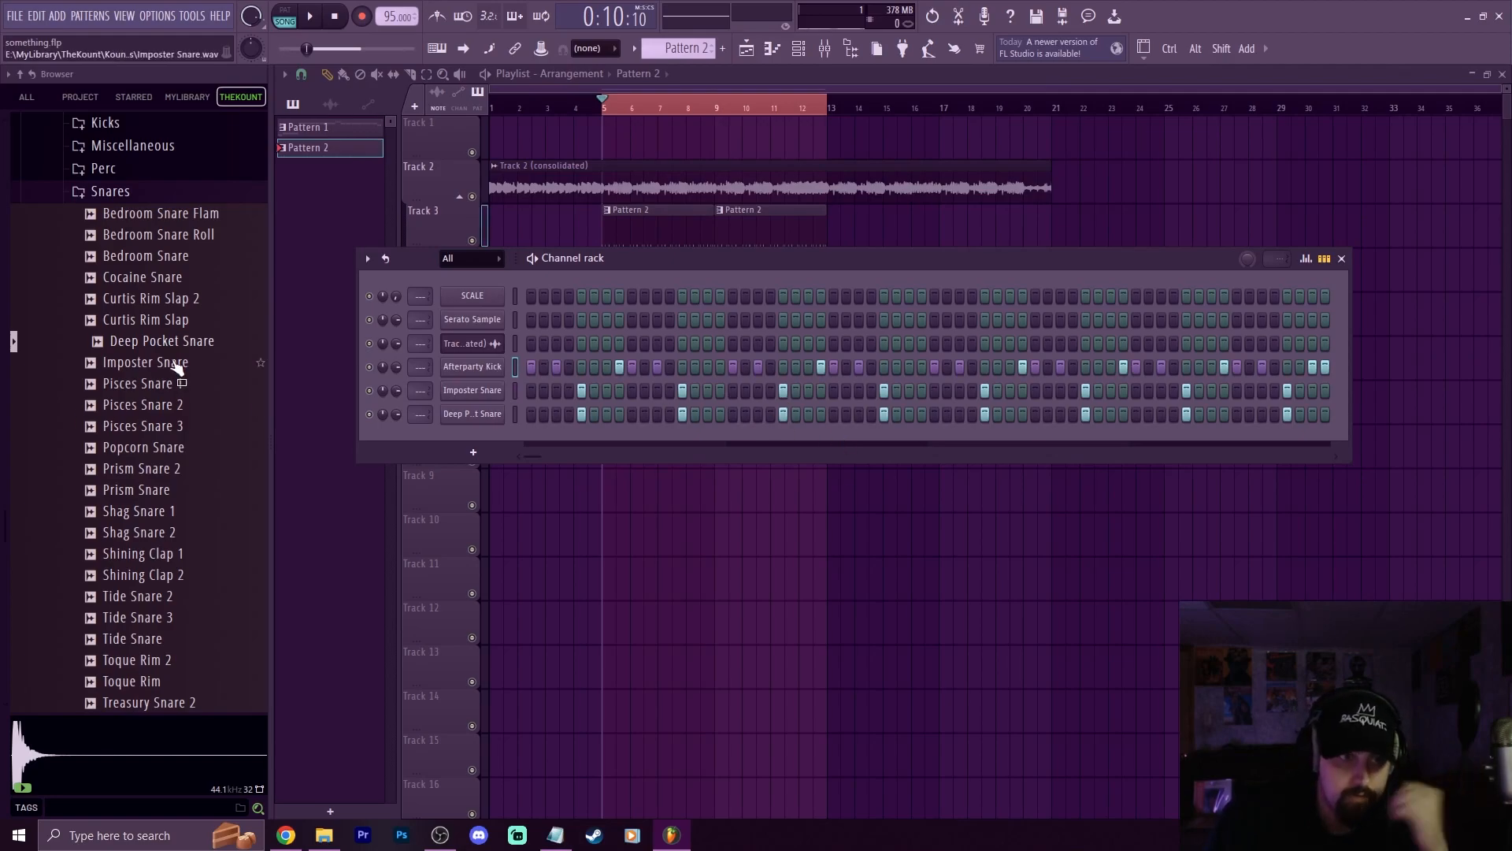
Browse the Memory Bank Drum Pack 3 hi-hats and add Zilco Hi Hat Foot and Zilco Open Hat 1 to the Channel rack
{"action": "scroll", "coordinate": [180, 406], "scroll_direction": "up", "scroll_amount": 2}
{"action": "left_click", "coordinate": [111, 230]}
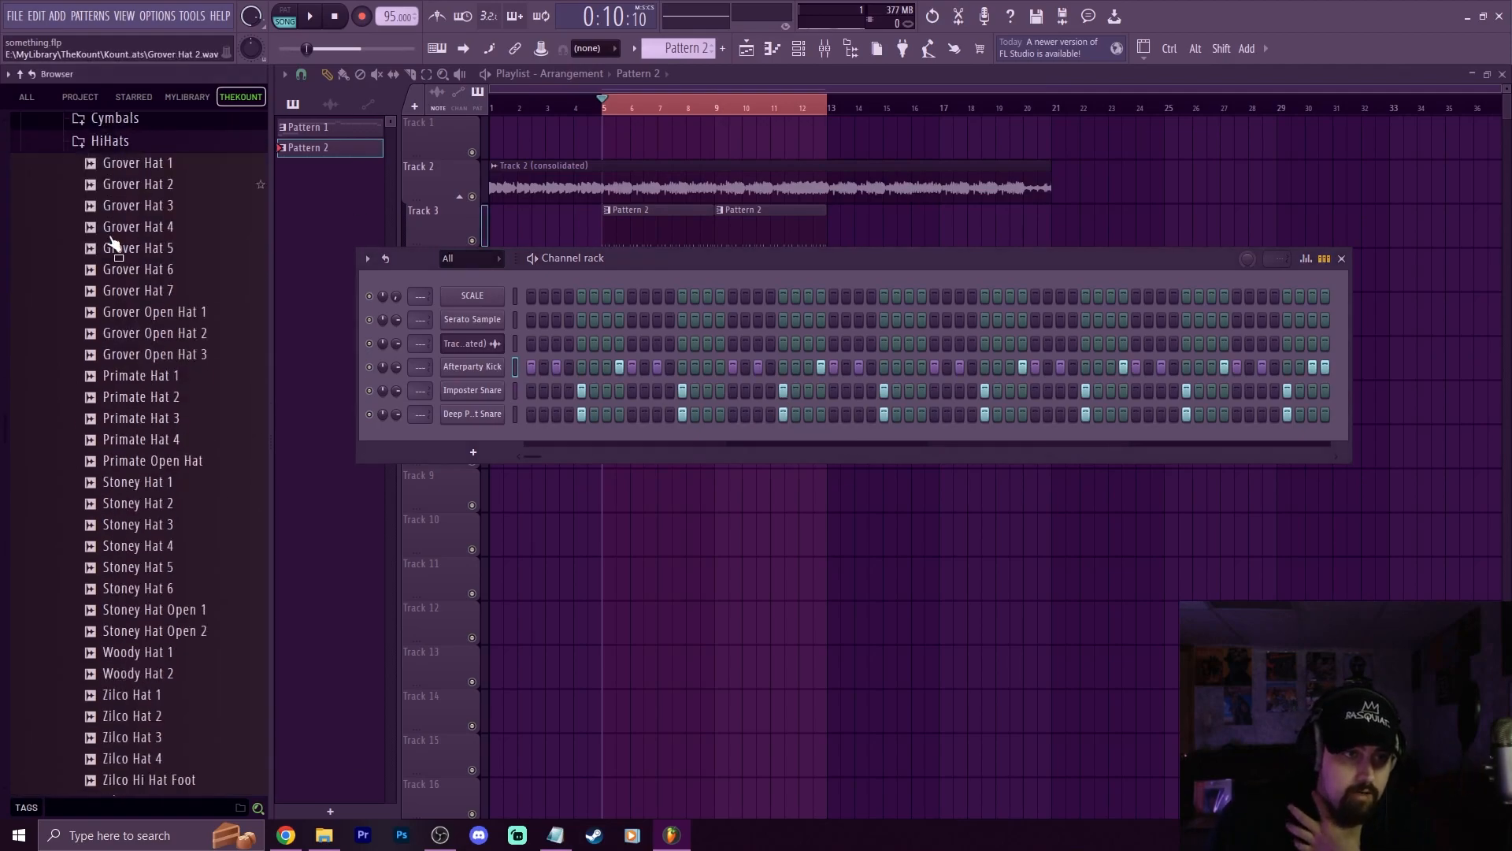
{"action": "scroll", "coordinate": [157, 425], "scroll_direction": "up", "scroll_amount": 2}
{"action": "scroll", "coordinate": [175, 449], "scroll_direction": "down", "scroll_amount": 4}
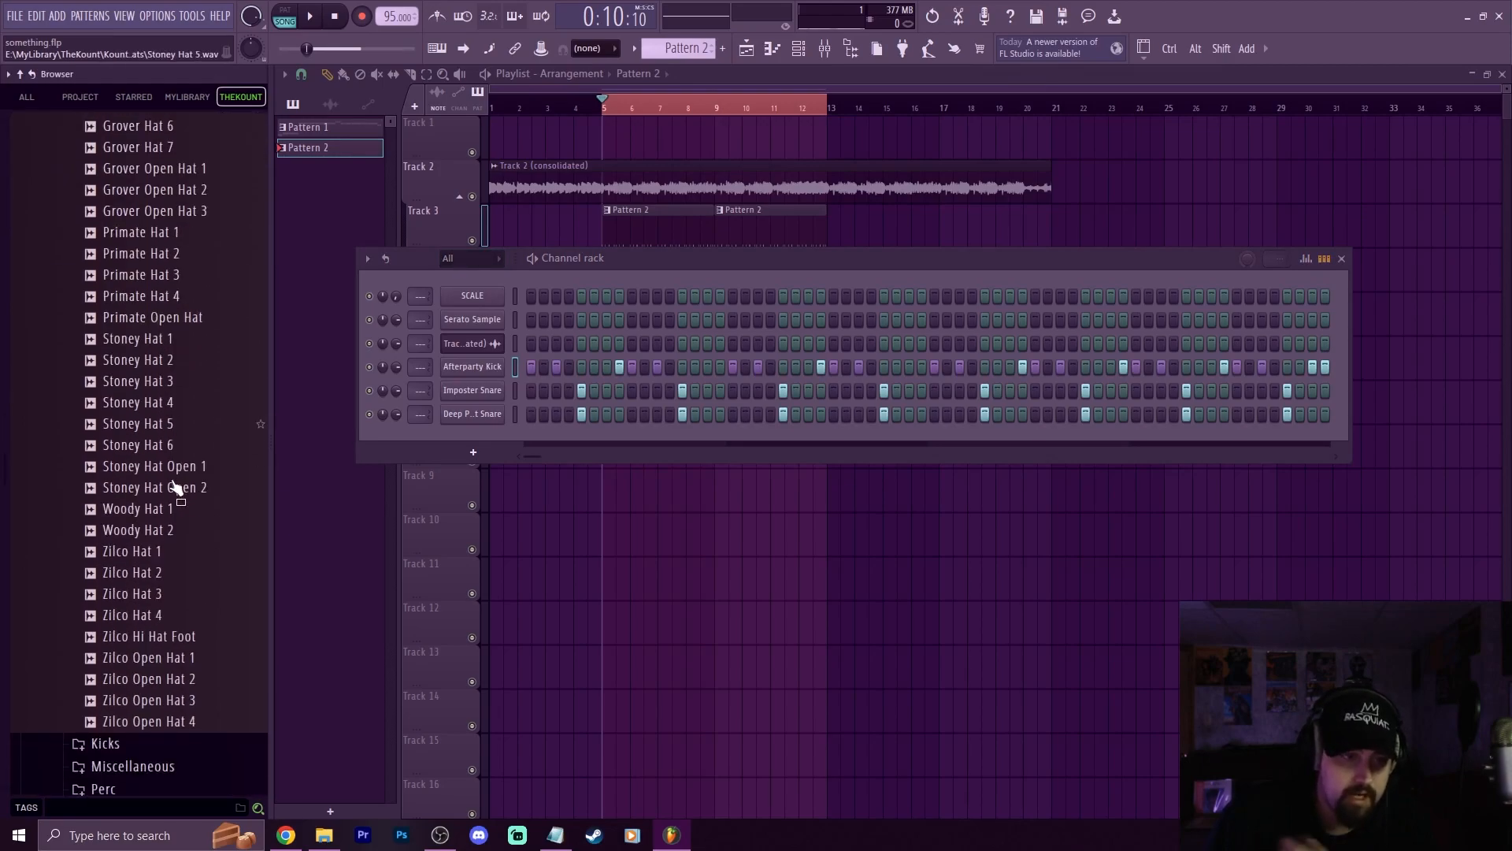
{"action": "left_click", "coordinate": [173, 505]}
{"action": "left_click", "coordinate": [144, 570]}
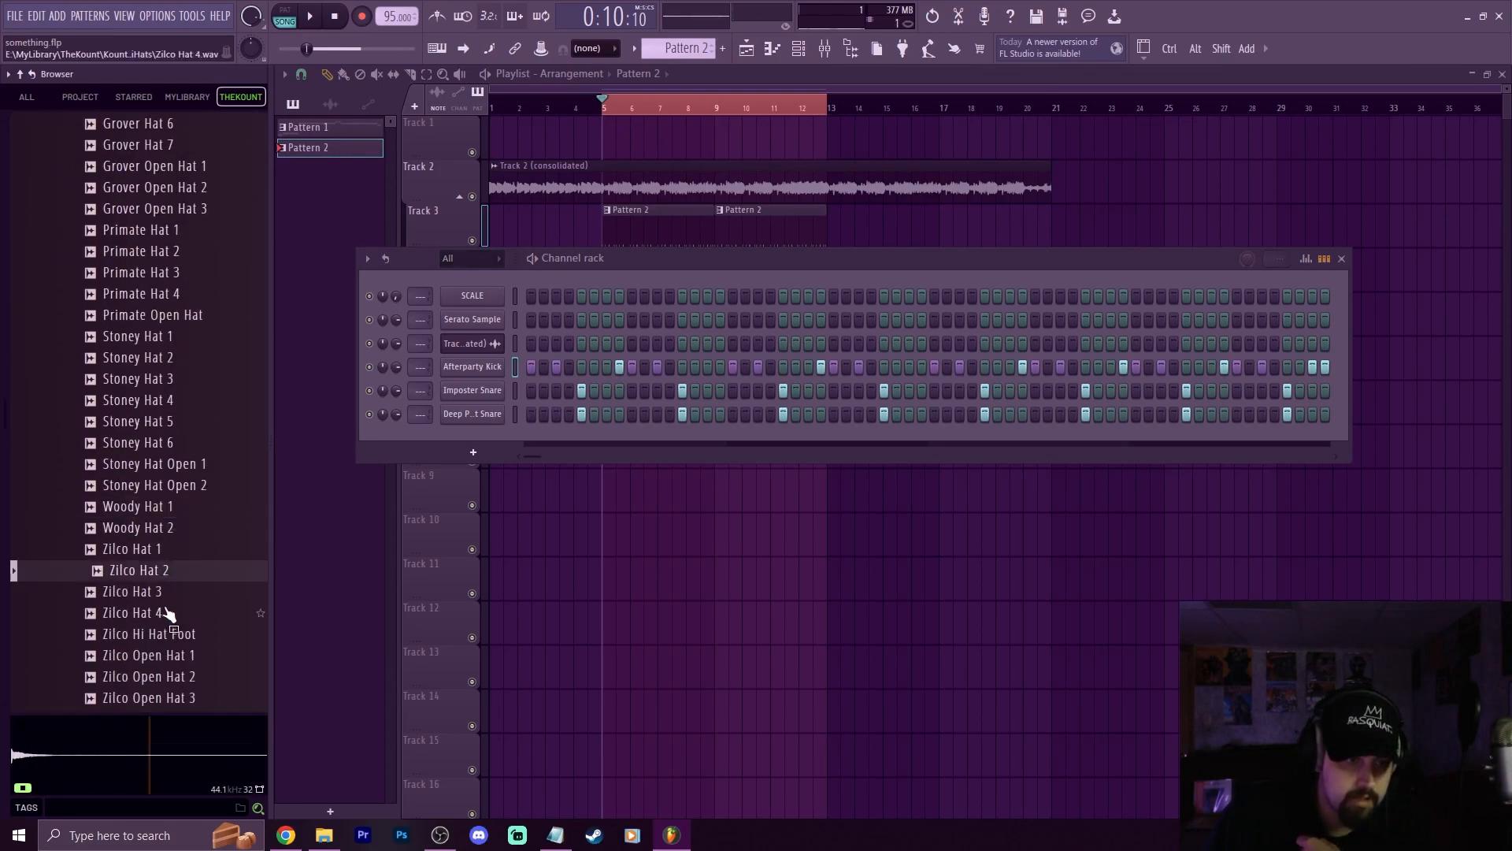
{"action": "left_click", "coordinate": [148, 592]}
{"action": "left_click", "coordinate": [149, 633]}
{"action": "left_click_drag", "start_coordinate": [149, 633], "coordinate": [441, 449]}
{"action": "left_click_drag", "start_coordinate": [227, 661], "coordinate": [479, 456]}
Fill the Zilco Hi Hat Foot channel with a hit on every second step, after trying every fourth step
{"action": "right_click", "coordinate": [482, 439]}
{"action": "left_click", "coordinate": [685, 517]}
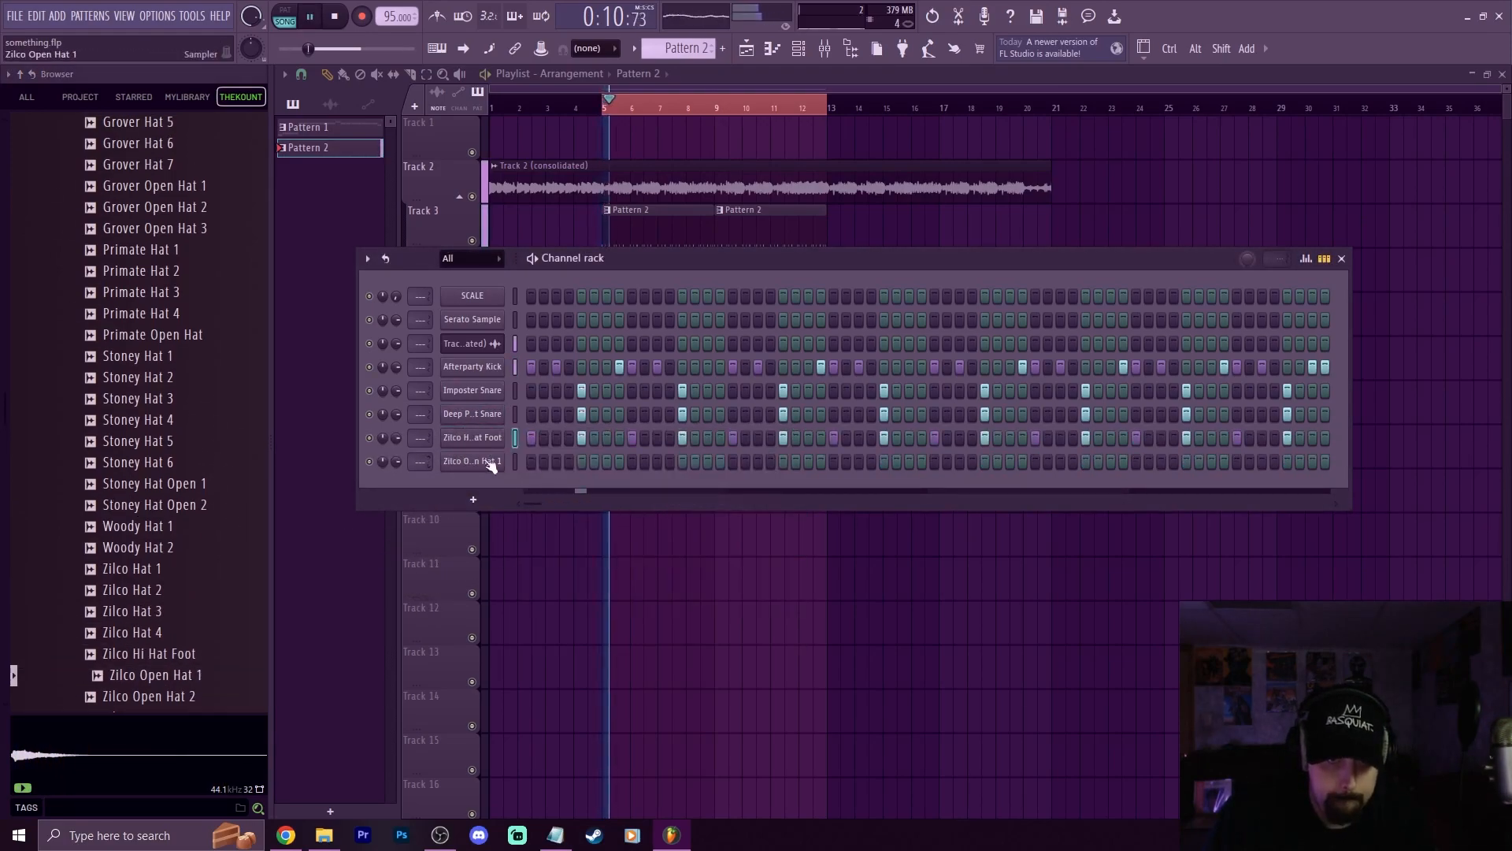
{"action": "right_click", "coordinate": [471, 439]}
{"action": "left_click", "coordinate": [781, 488]}
{"action": "key", "text": "space"}
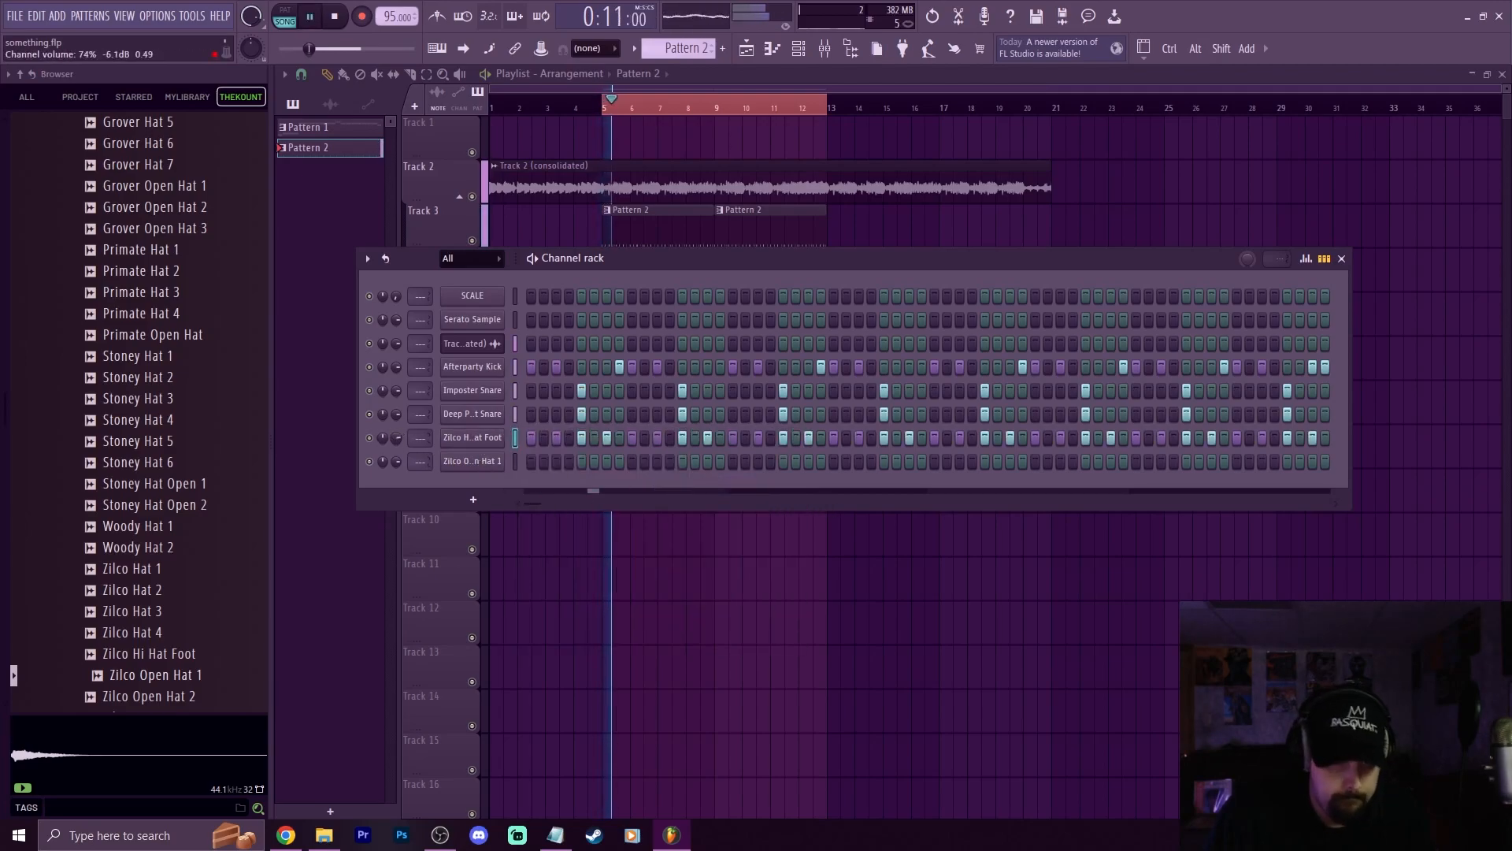
Place a Zilco Open Hat 1 hit on step 13 while the loop plays
{"action": "left_click", "coordinate": [708, 461]}
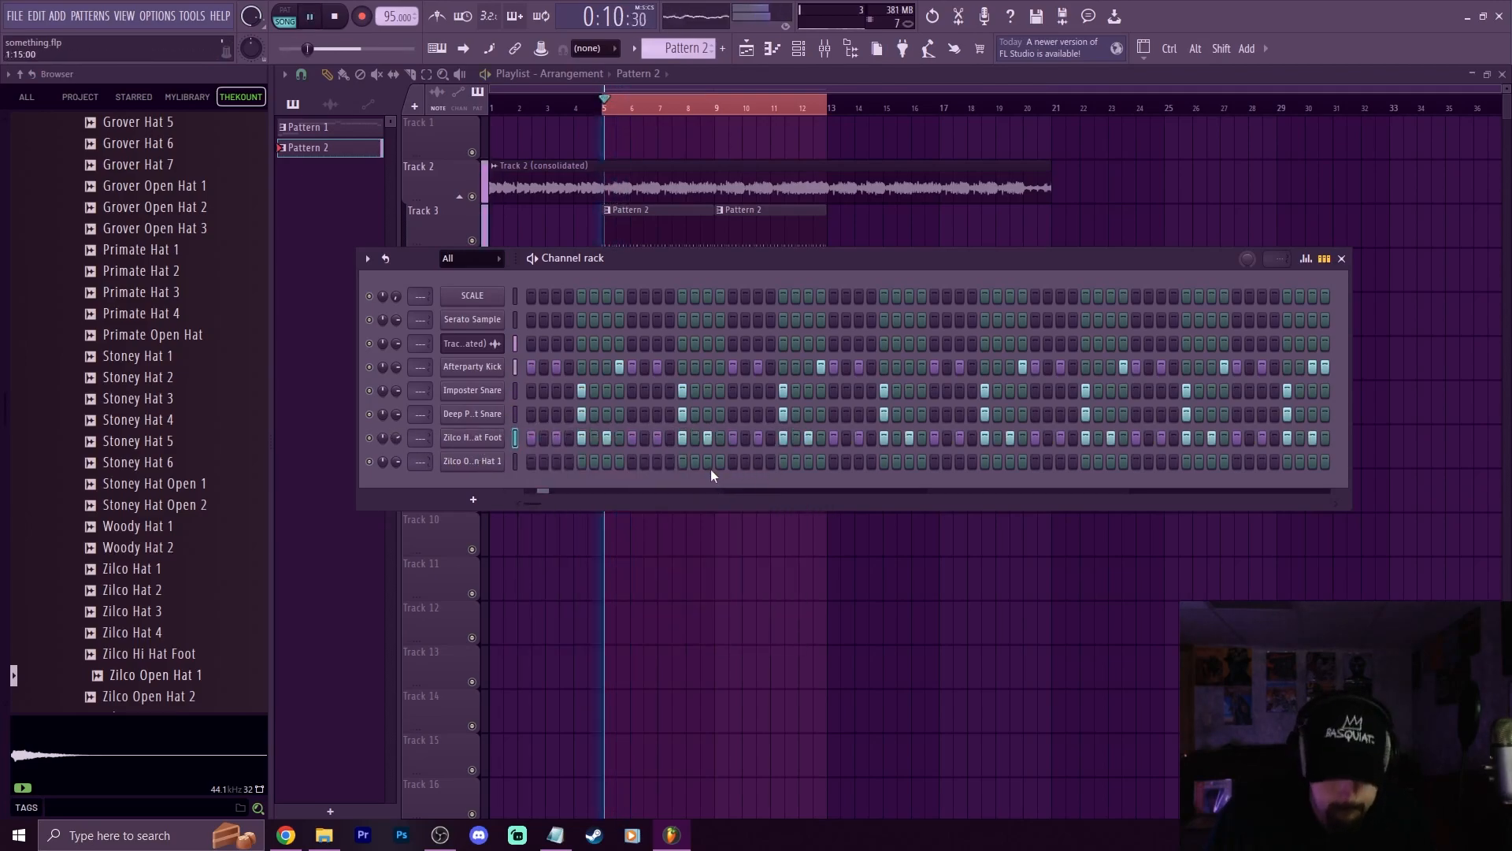
{"action": "left_click", "coordinate": [516, 462]}
{"action": "left_click", "coordinate": [707, 461]}
{"action": "left_click", "coordinate": [682, 461]}
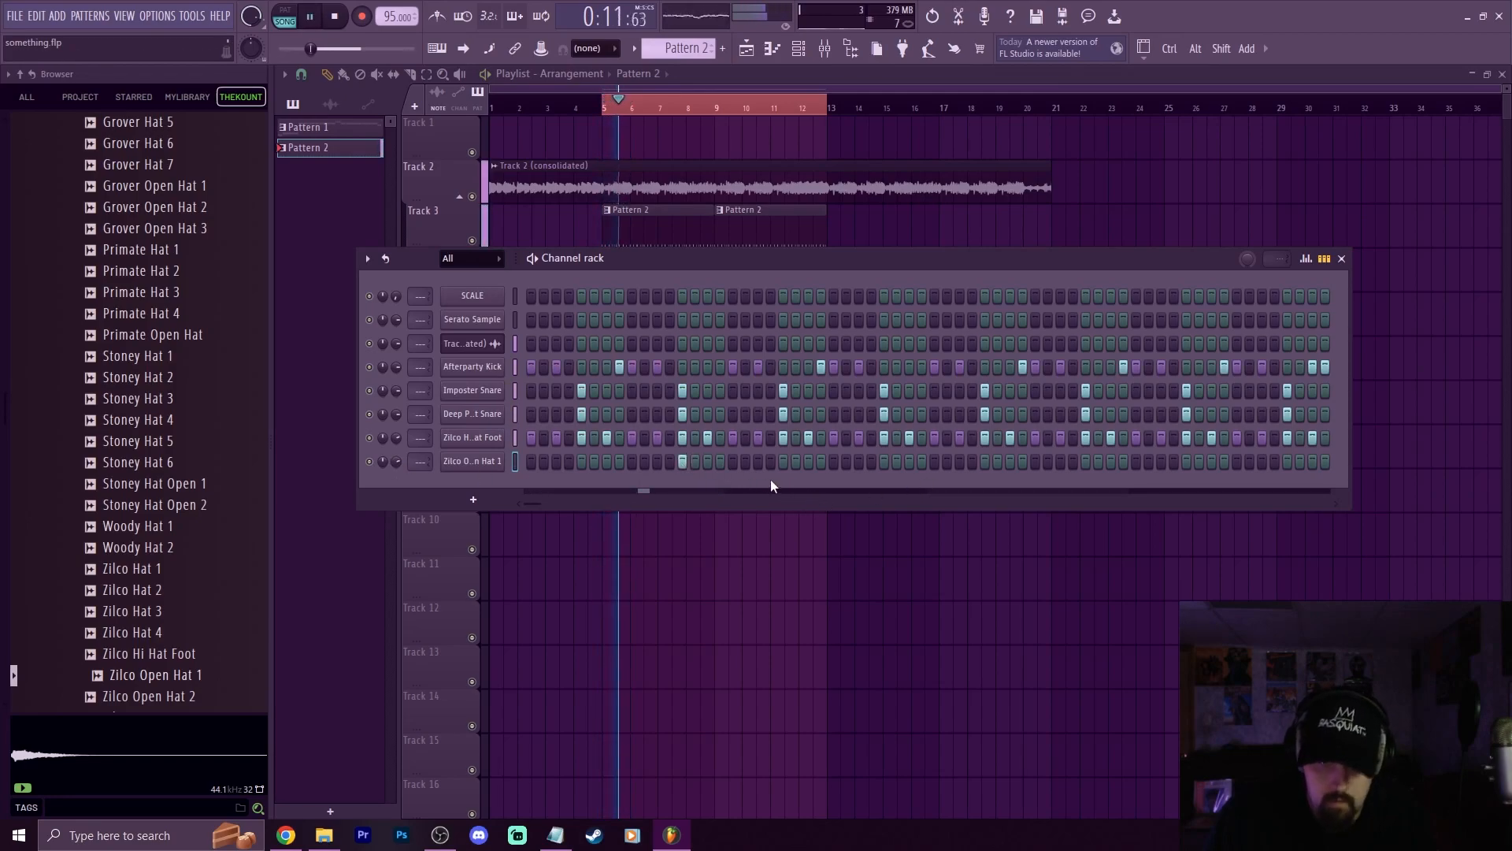
{"action": "key", "text": "space"}
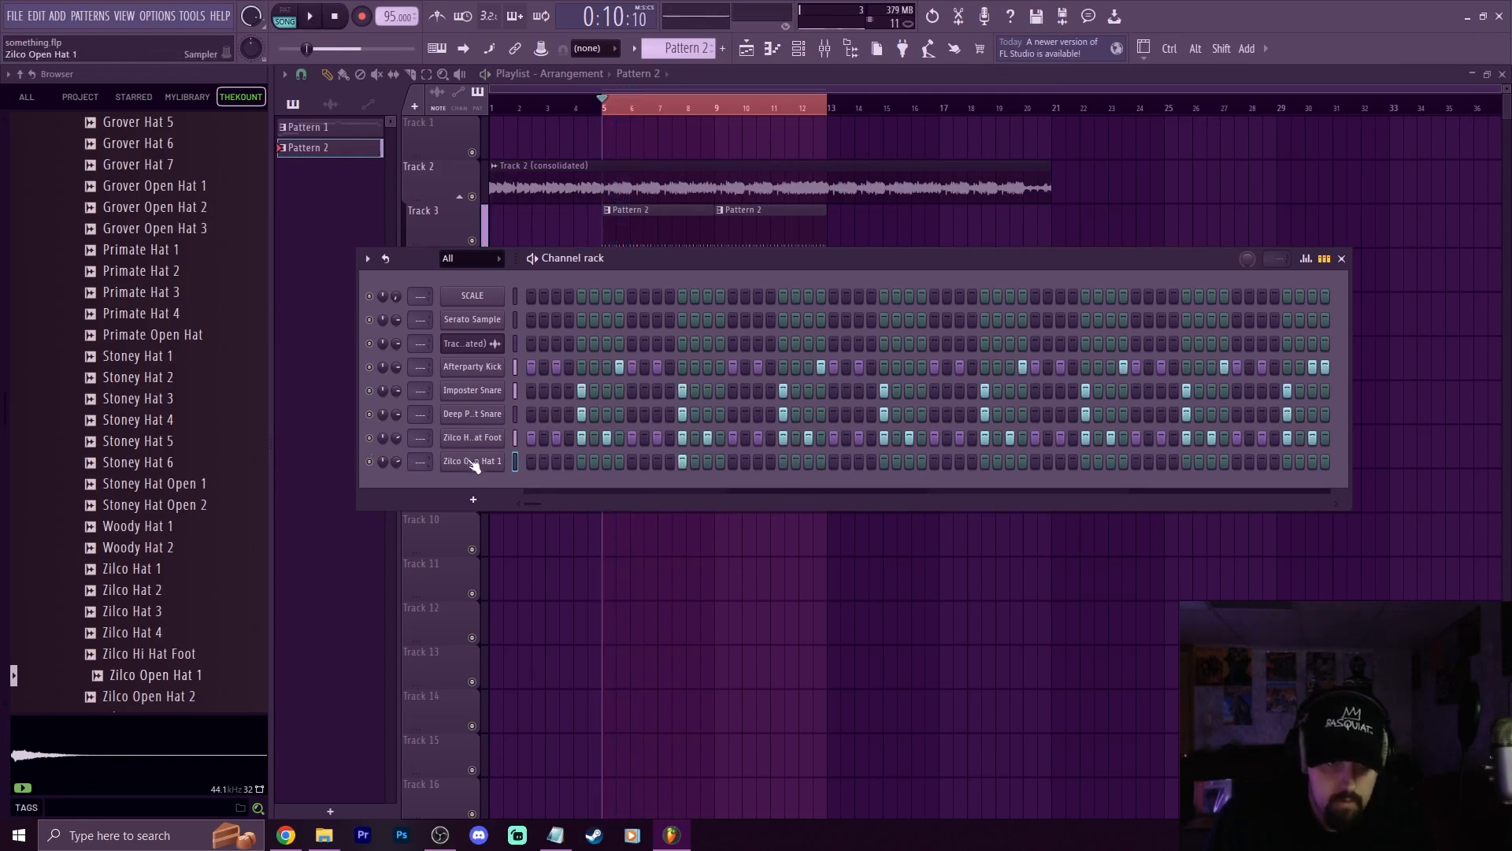
Replace Zilco Open Hat 1 with Stoney Hat Open 1 and add open hat hits on steps 29 and 45
{"action": "scroll", "coordinate": [193, 303], "scroll_direction": "down", "scroll_amount": 2}
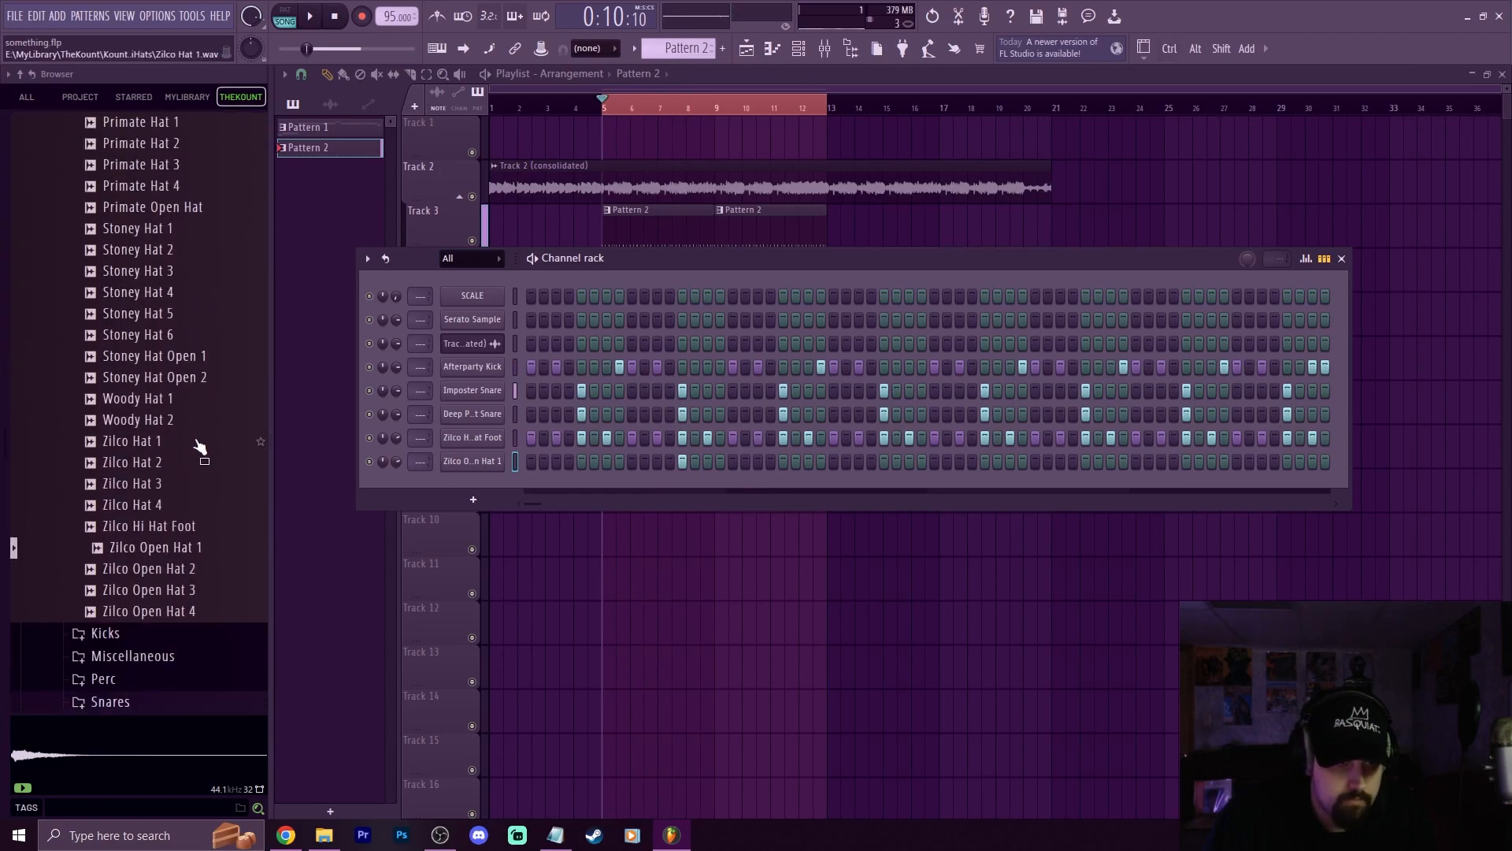
{"action": "left_click_drag", "start_coordinate": [156, 365], "coordinate": [474, 461]}
{"action": "key", "text": "space"}
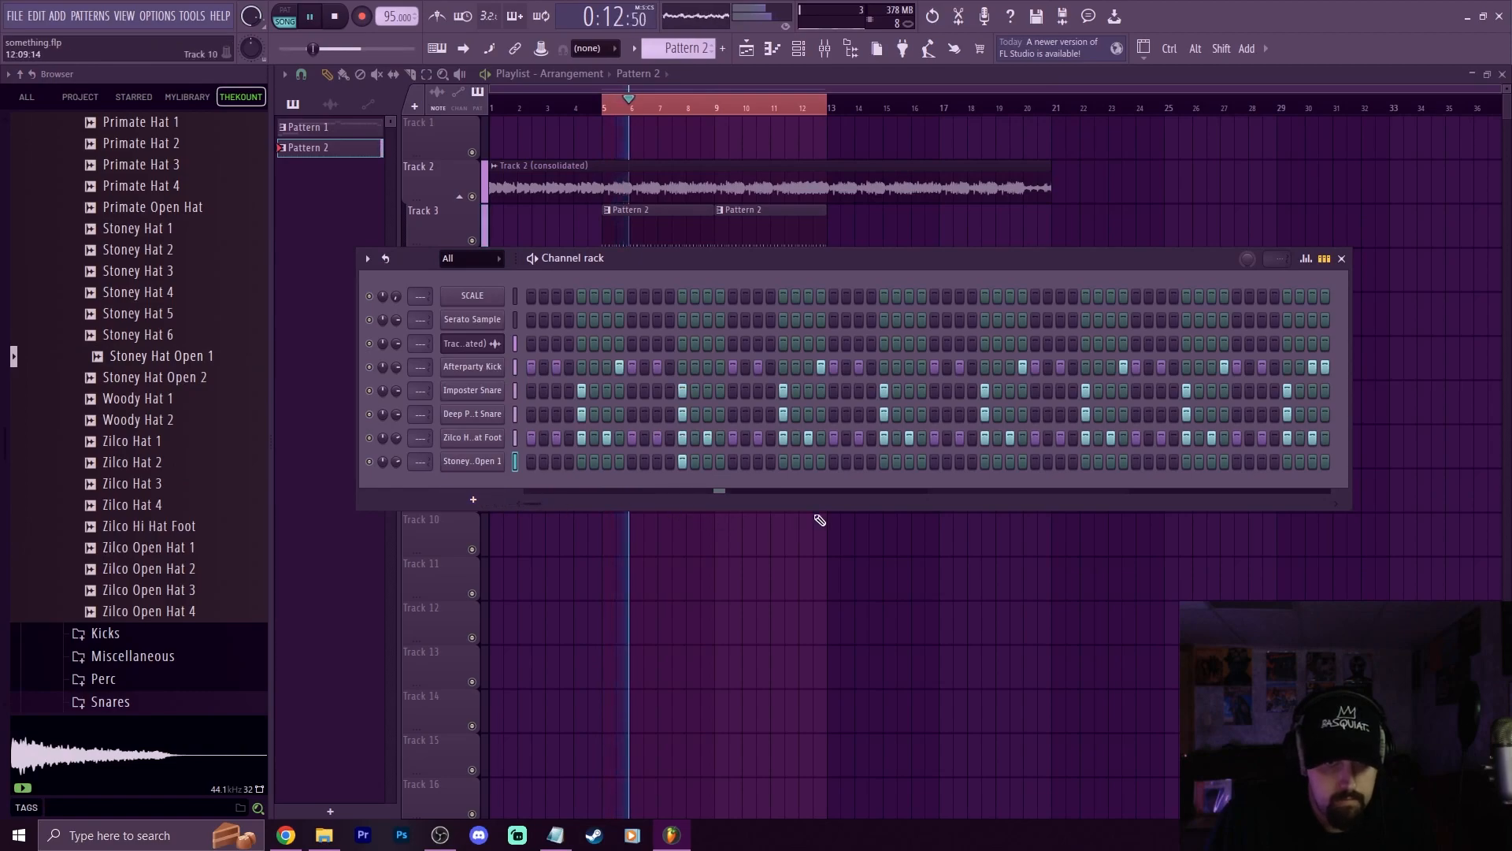
{"action": "left_click", "coordinate": [881, 460]}
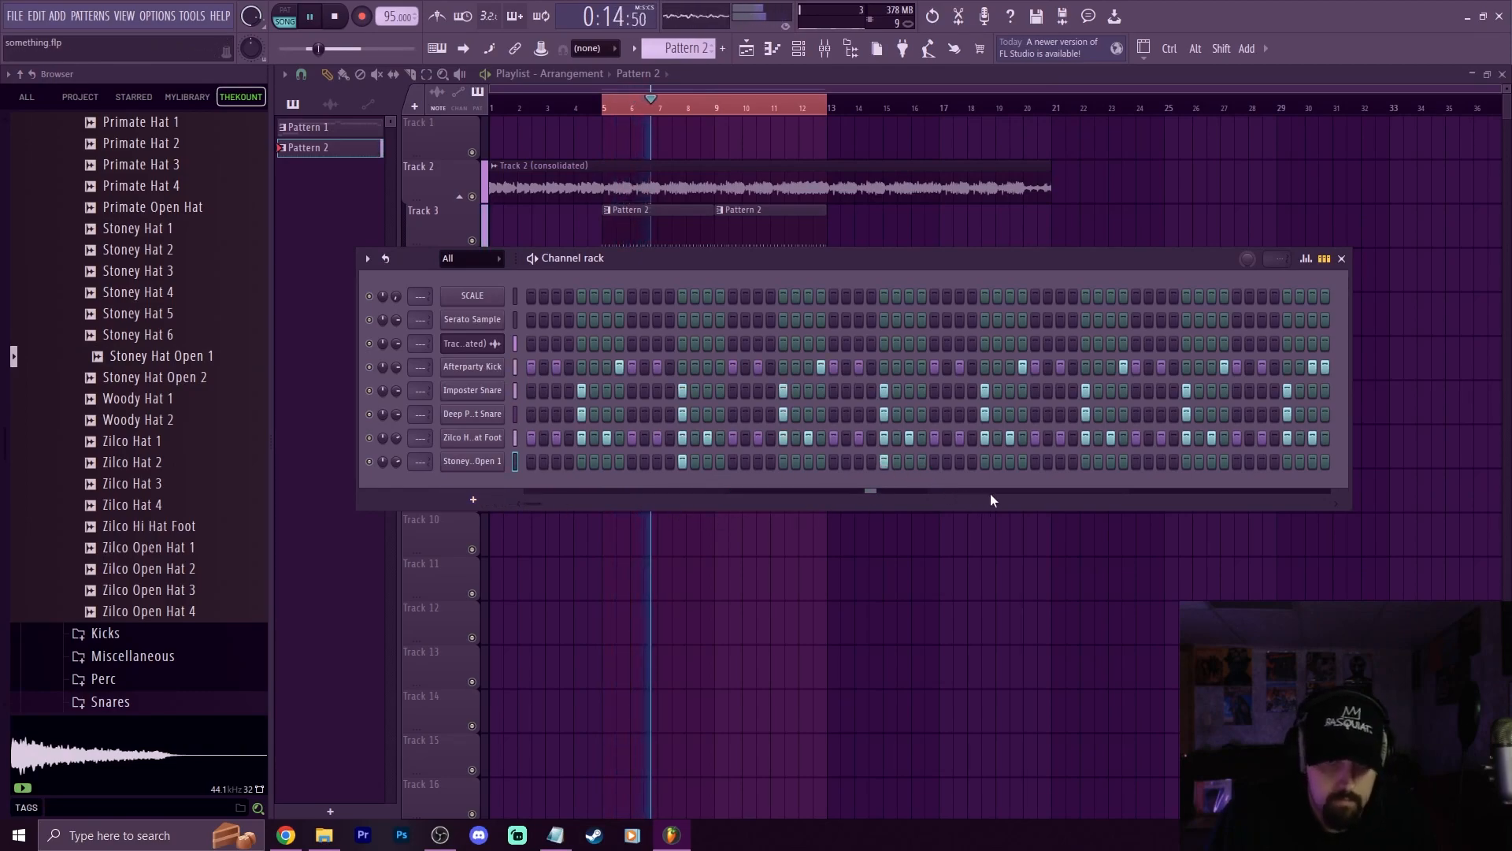
{"action": "left_click", "coordinate": [1087, 463]}
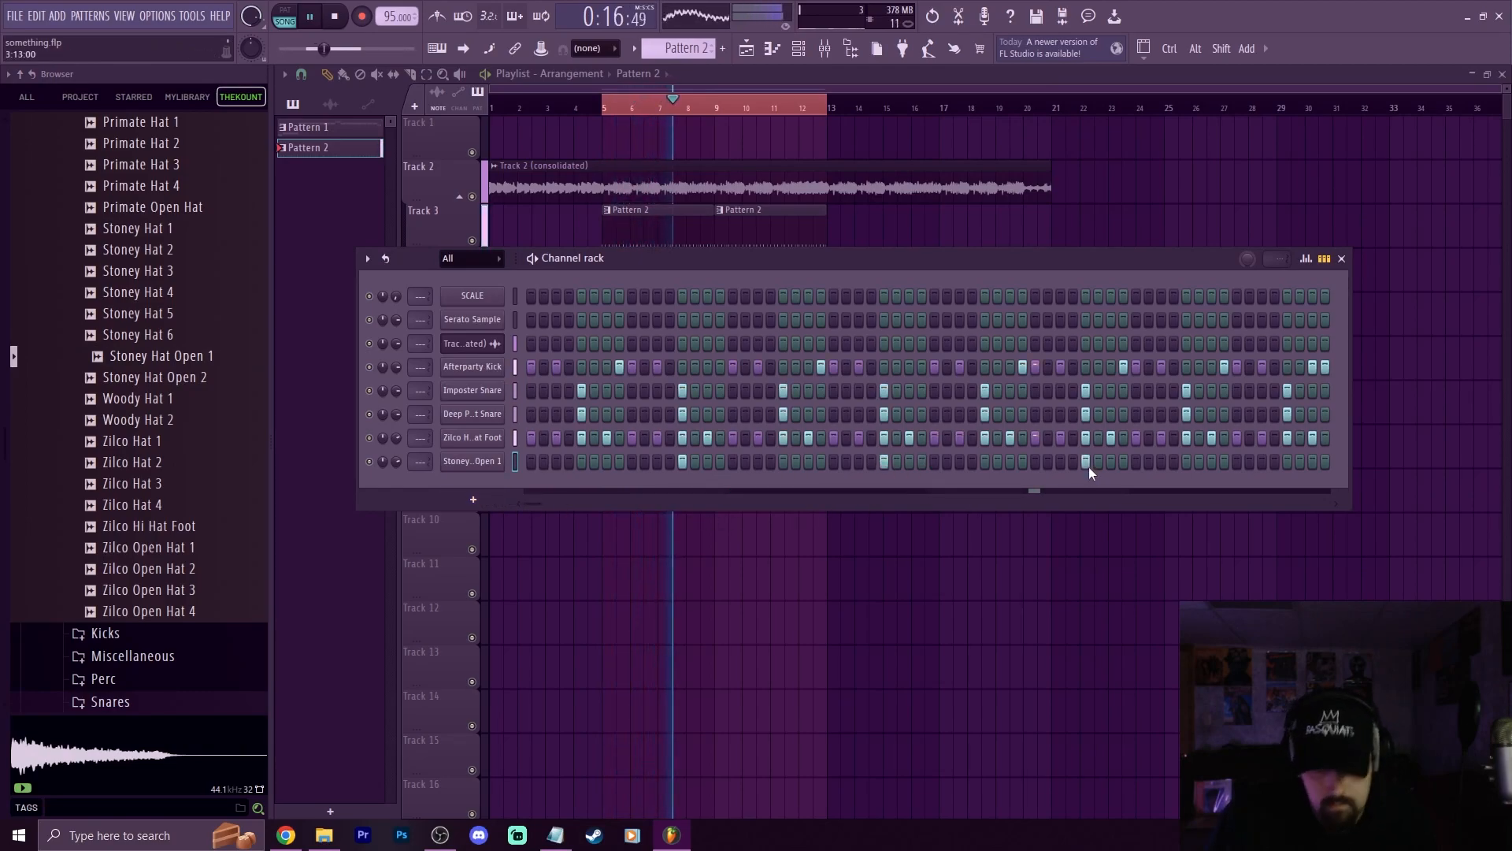
{"action": "key", "text": "space"}
Audition the Memory Bank Drum Pack 3 cymbals and add Tingle Ride Bell to the Channel rack
{"action": "scroll", "coordinate": [189, 512], "scroll_direction": "up", "scroll_amount": 12}
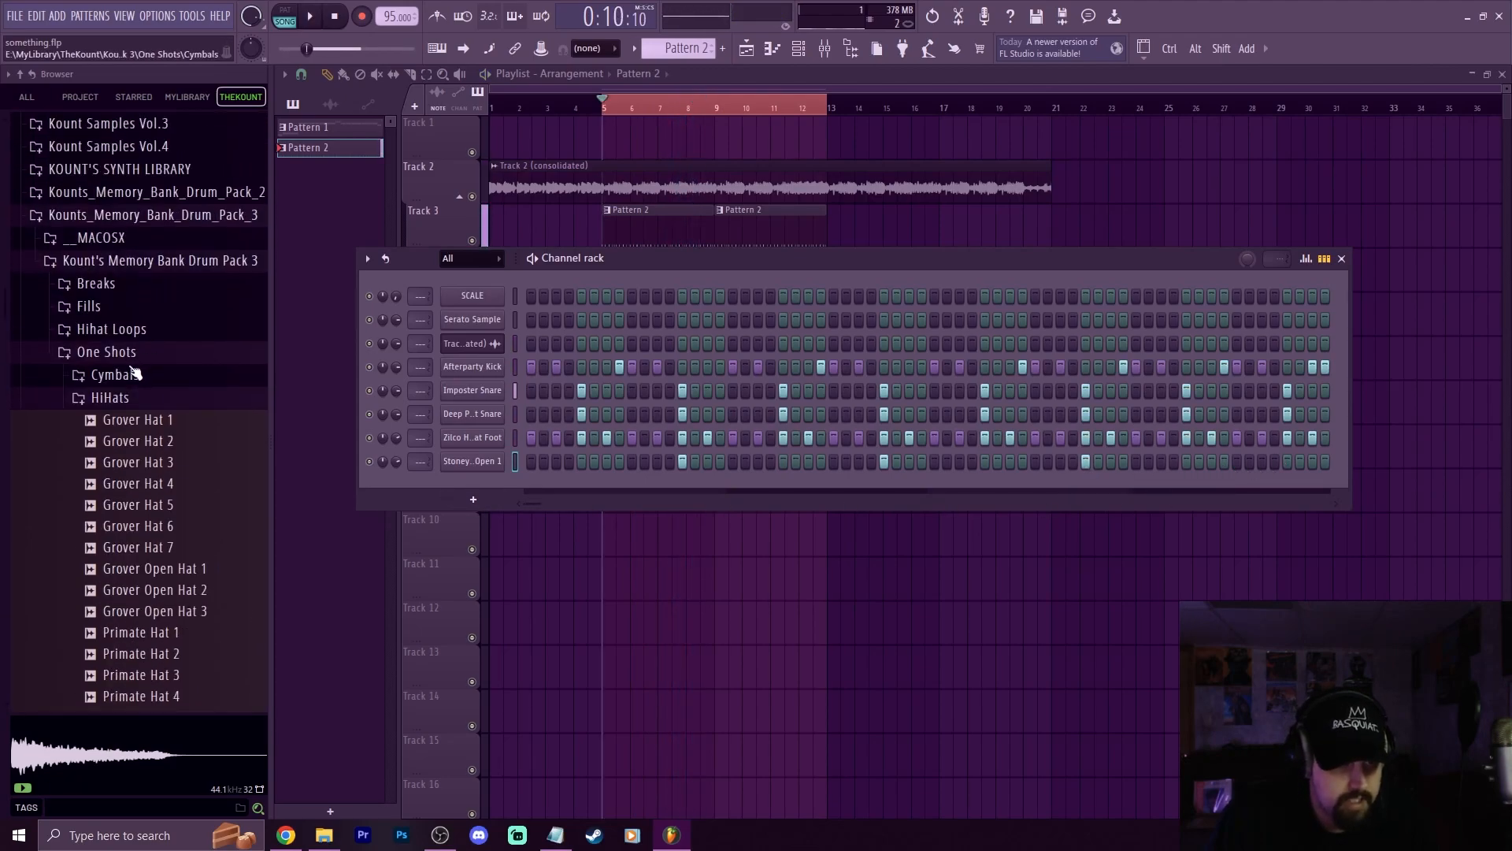
{"action": "left_click", "coordinate": [155, 528]}
{"action": "left_click", "coordinate": [164, 505]}
{"action": "left_click", "coordinate": [194, 442]}
{"action": "left_click", "coordinate": [181, 583]}
{"action": "left_click_drag", "start_coordinate": [180, 587], "coordinate": [543, 504]}
Place Tingle Ride Bell hits in bar four on steps 49, 53, 57 and 61 during playback
{"action": "key", "text": "space"}
{"action": "left_click", "coordinate": [1187, 487]}
{"action": "left_click", "coordinate": [1237, 487]}
{"action": "left_click", "coordinate": [1287, 486]}
{"action": "left_click", "coordinate": [1135, 485]}
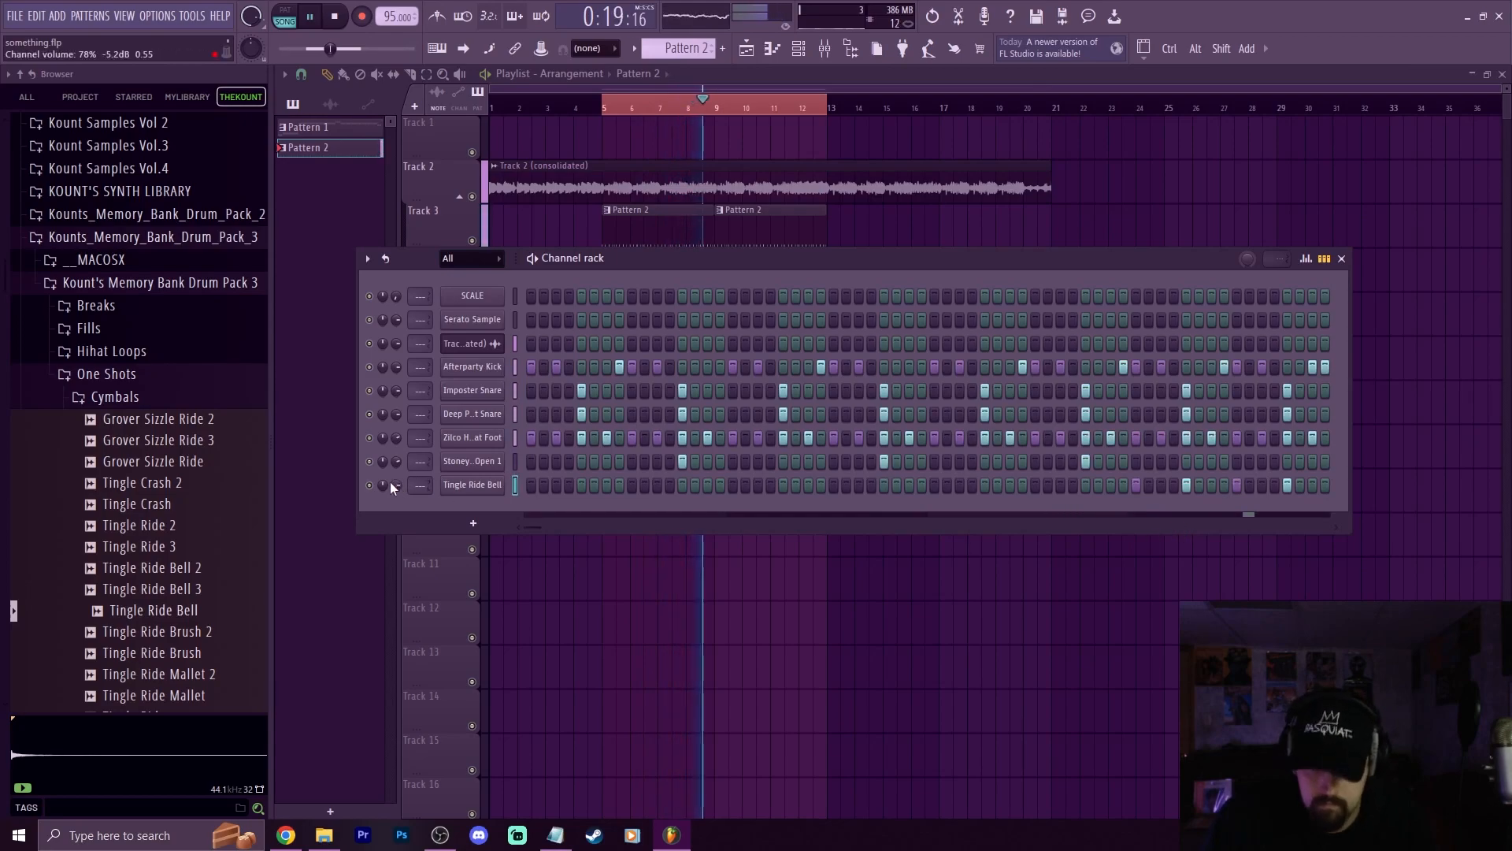
Put Zilco Hi Hat Foot in cut group 1 and configure the cut-by group of Stoney Hat Open 1
{"action": "key", "text": "space"}
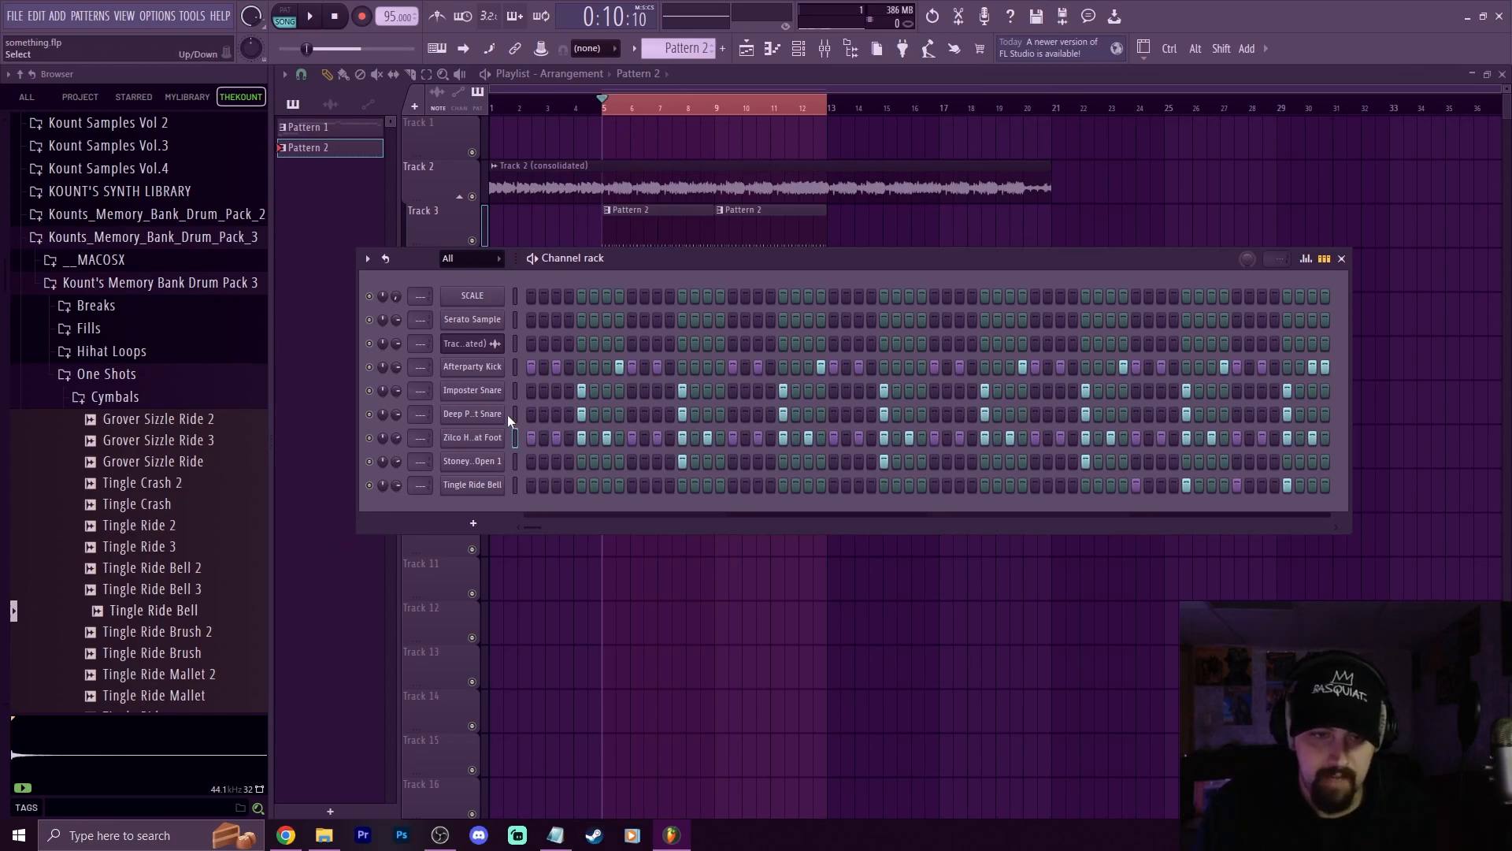
{"action": "left_click", "coordinate": [486, 439]}
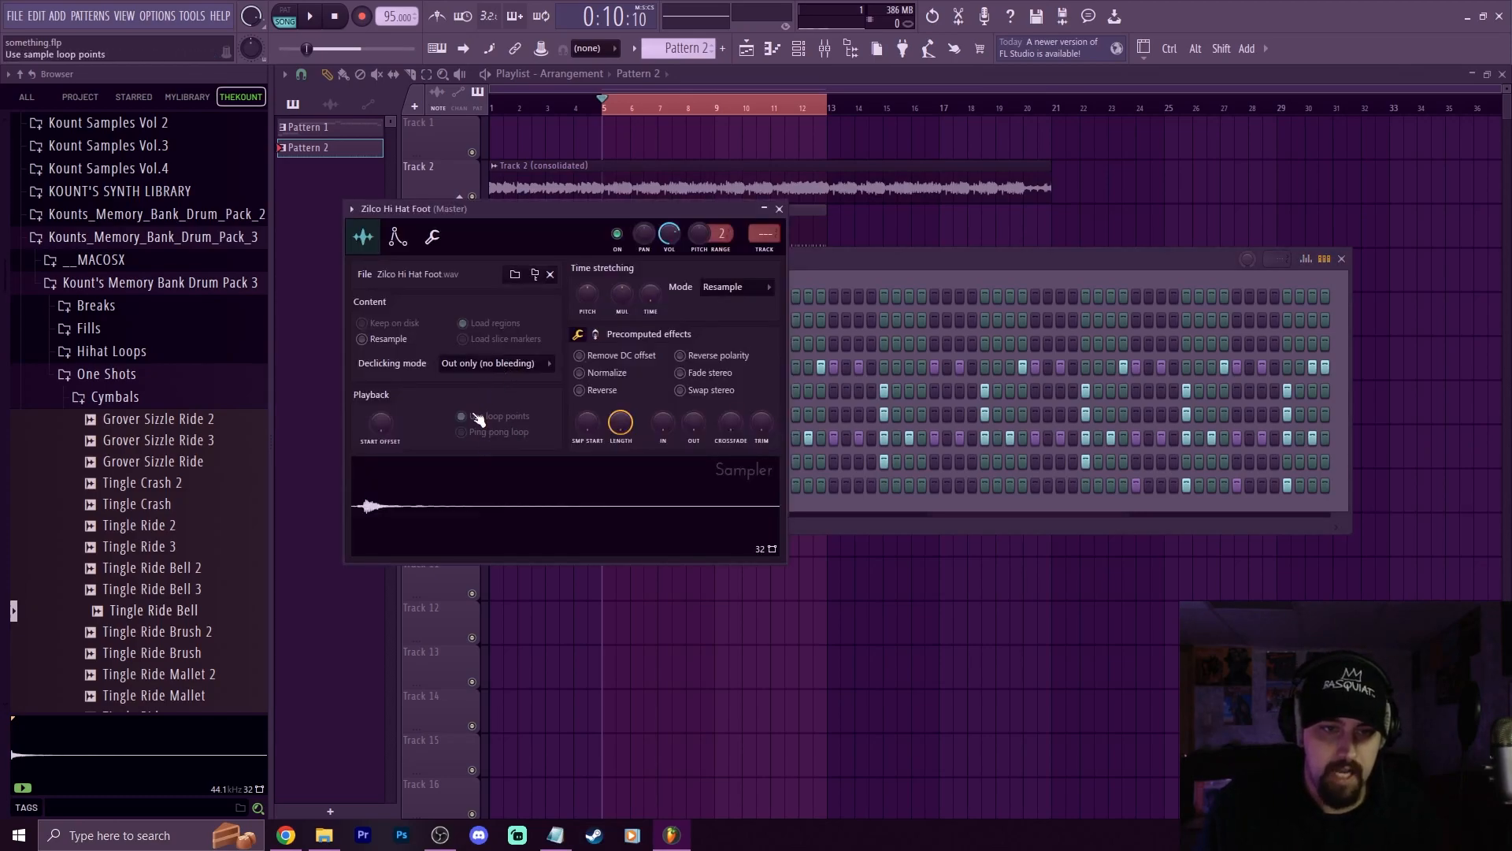
{"action": "left_click", "coordinate": [435, 240]}
{"action": "left_click", "coordinate": [363, 237]}
{"action": "left_click", "coordinate": [435, 239]}
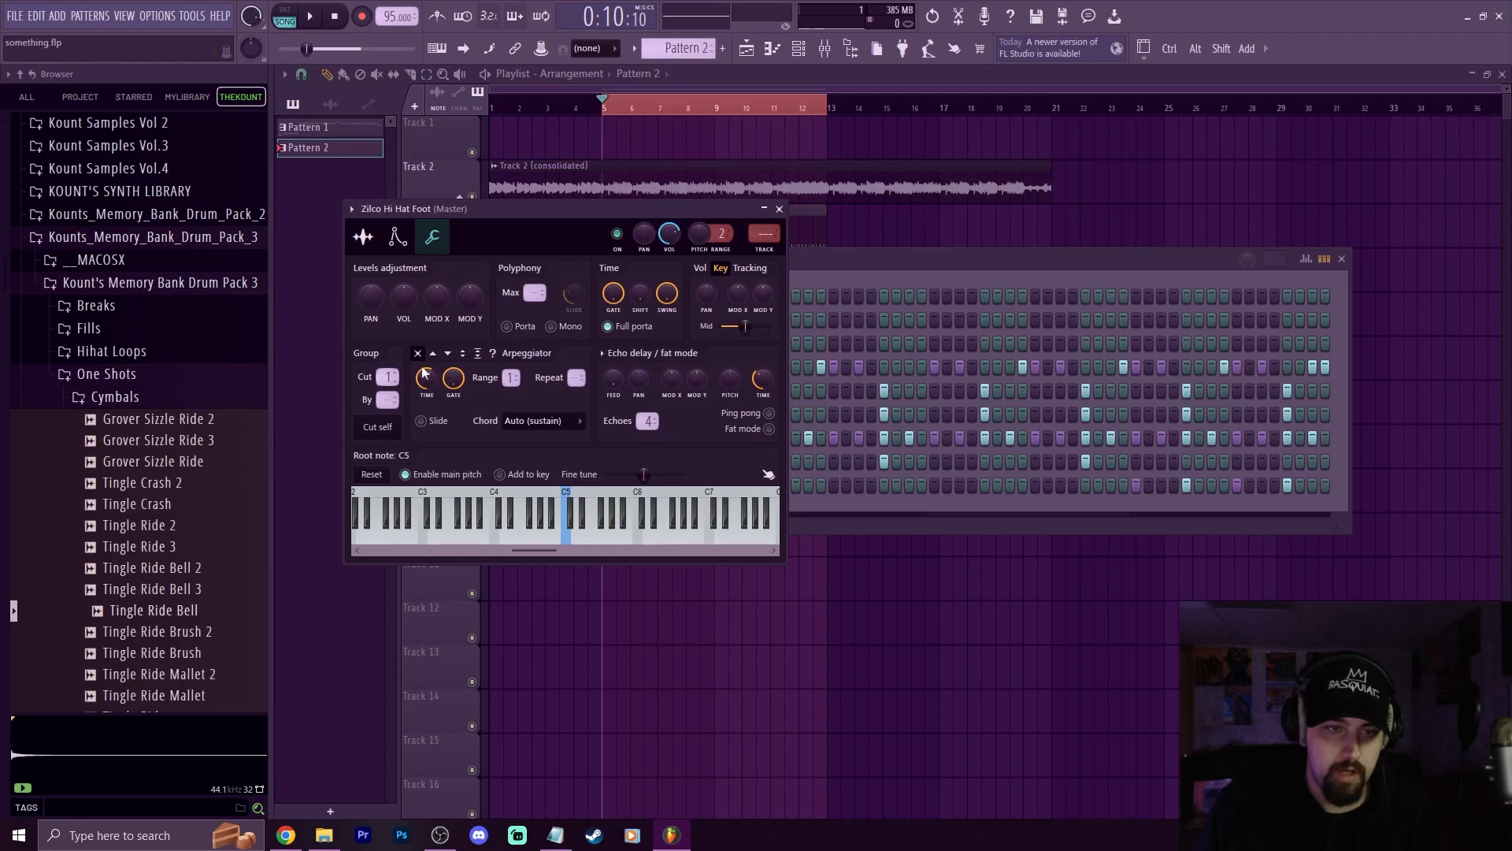
{"action": "left_click", "coordinate": [779, 210]}
{"action": "left_click", "coordinate": [501, 461]}
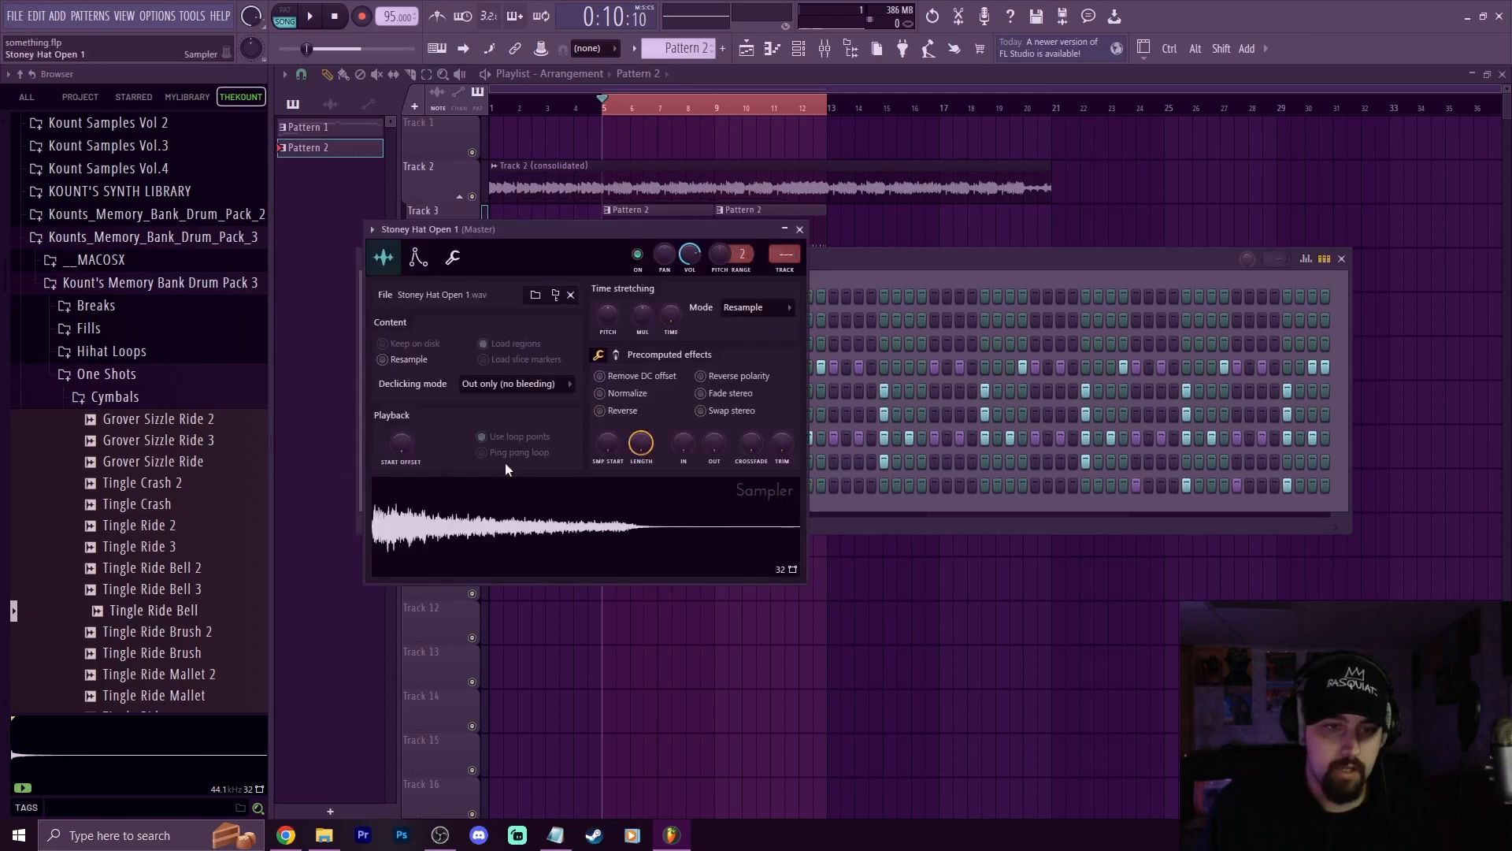
{"action": "left_click", "coordinate": [453, 258]}
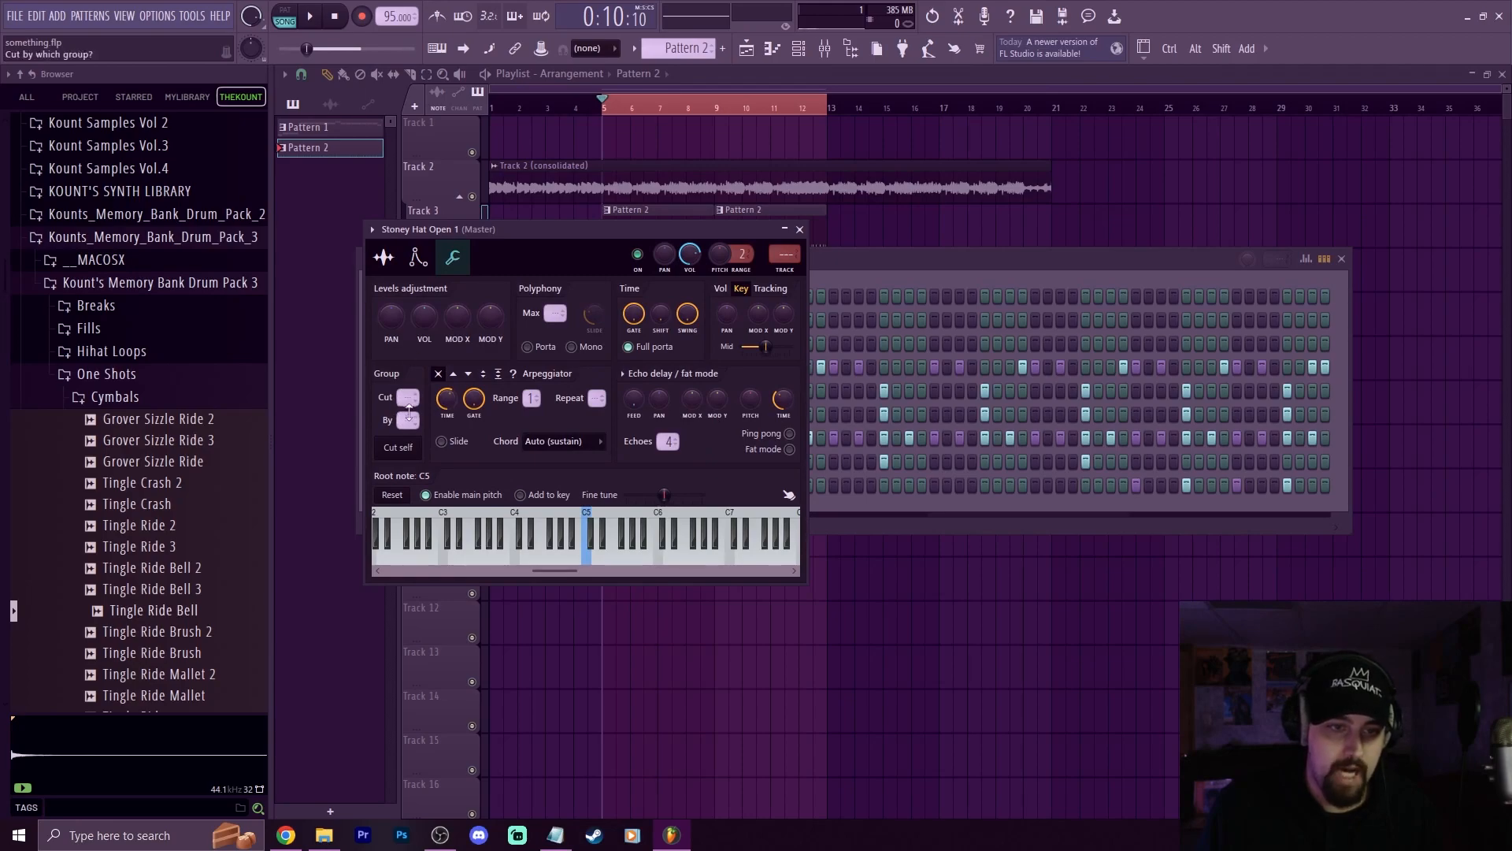
{"action": "left_click", "coordinate": [799, 229]}
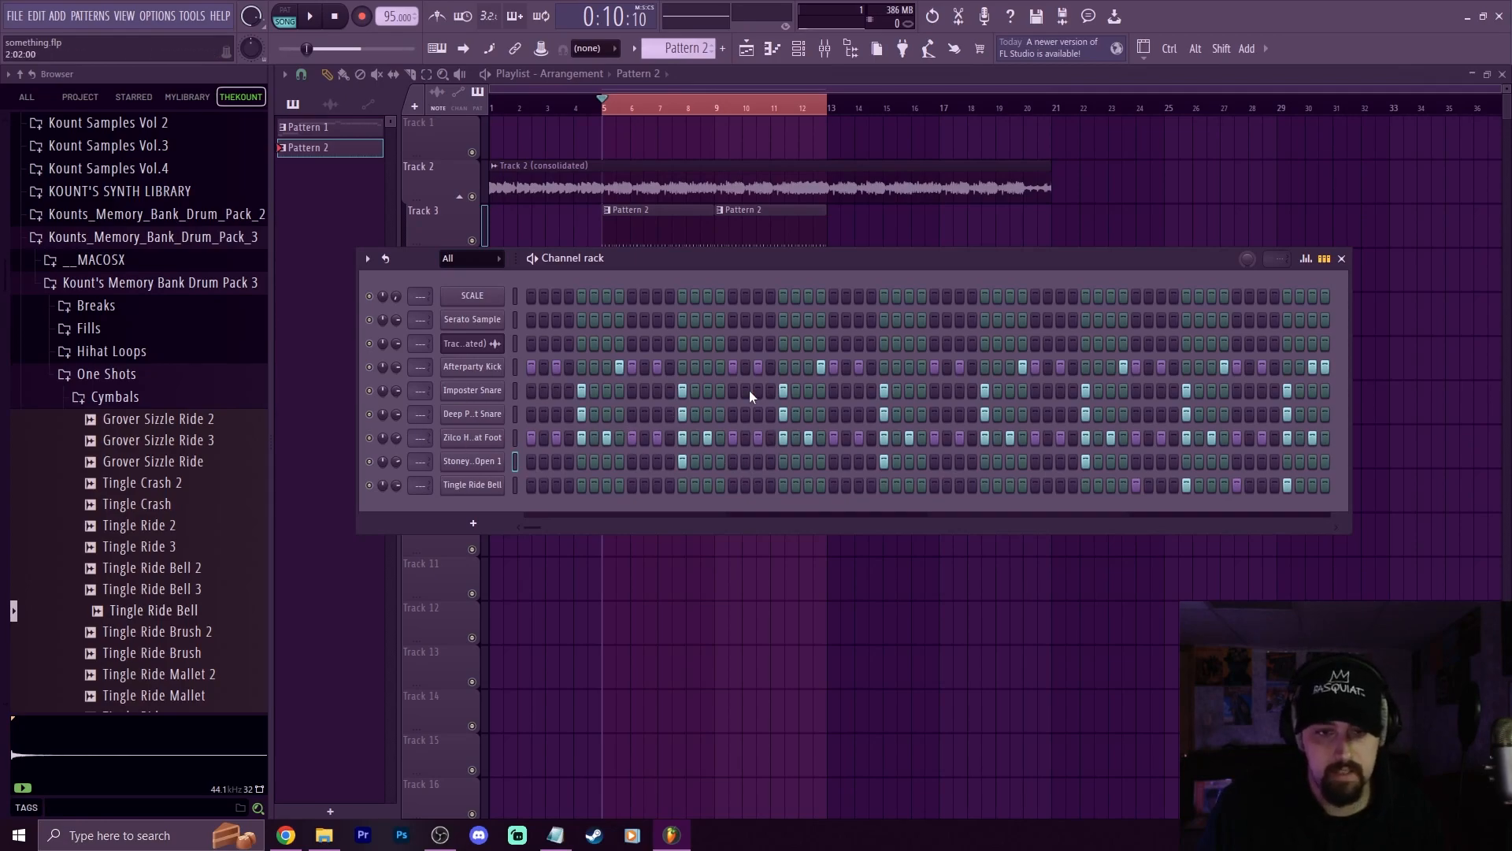
Isolate the Zilco Hi Hat Foot and Stoney Hat Open 1 channels and play the loop to check how the hats cut off
{"action": "right_click", "coordinate": [370, 437]}
{"action": "left_click", "coordinate": [382, 443]}
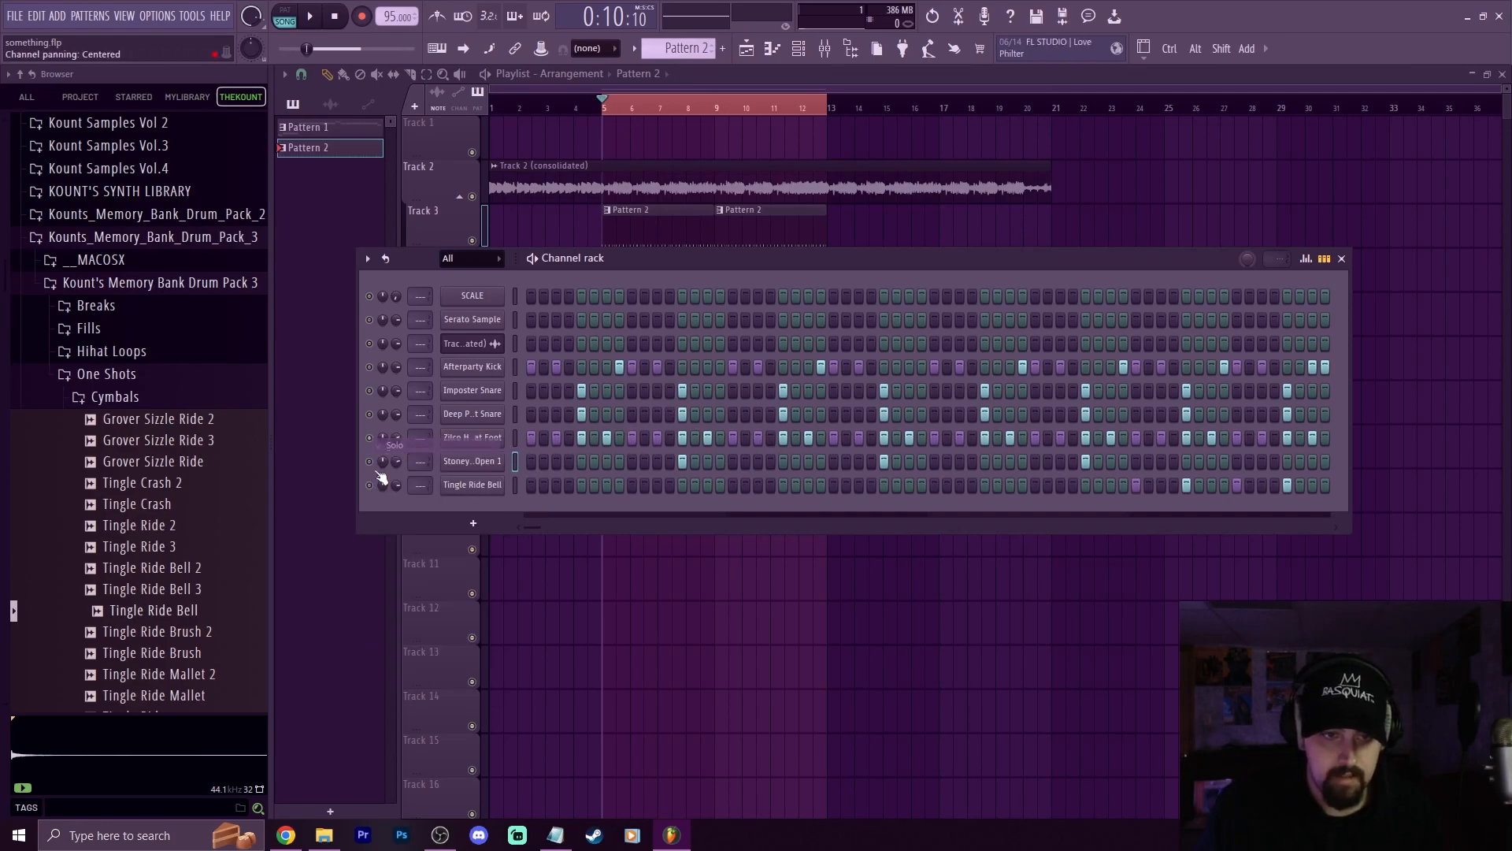
{"action": "key", "text": "space"}
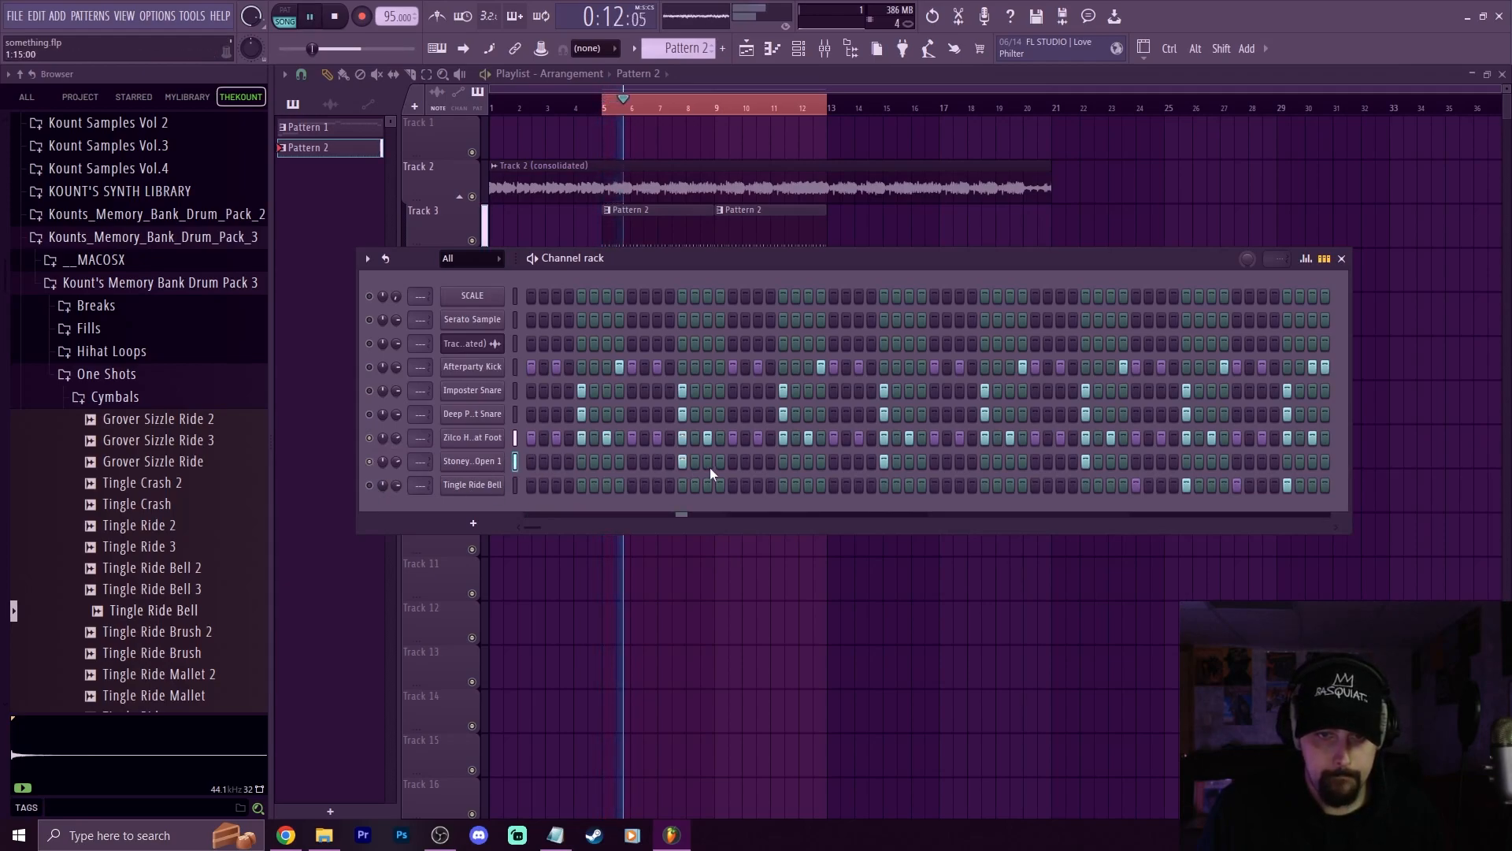
{"action": "key", "text": "space"}
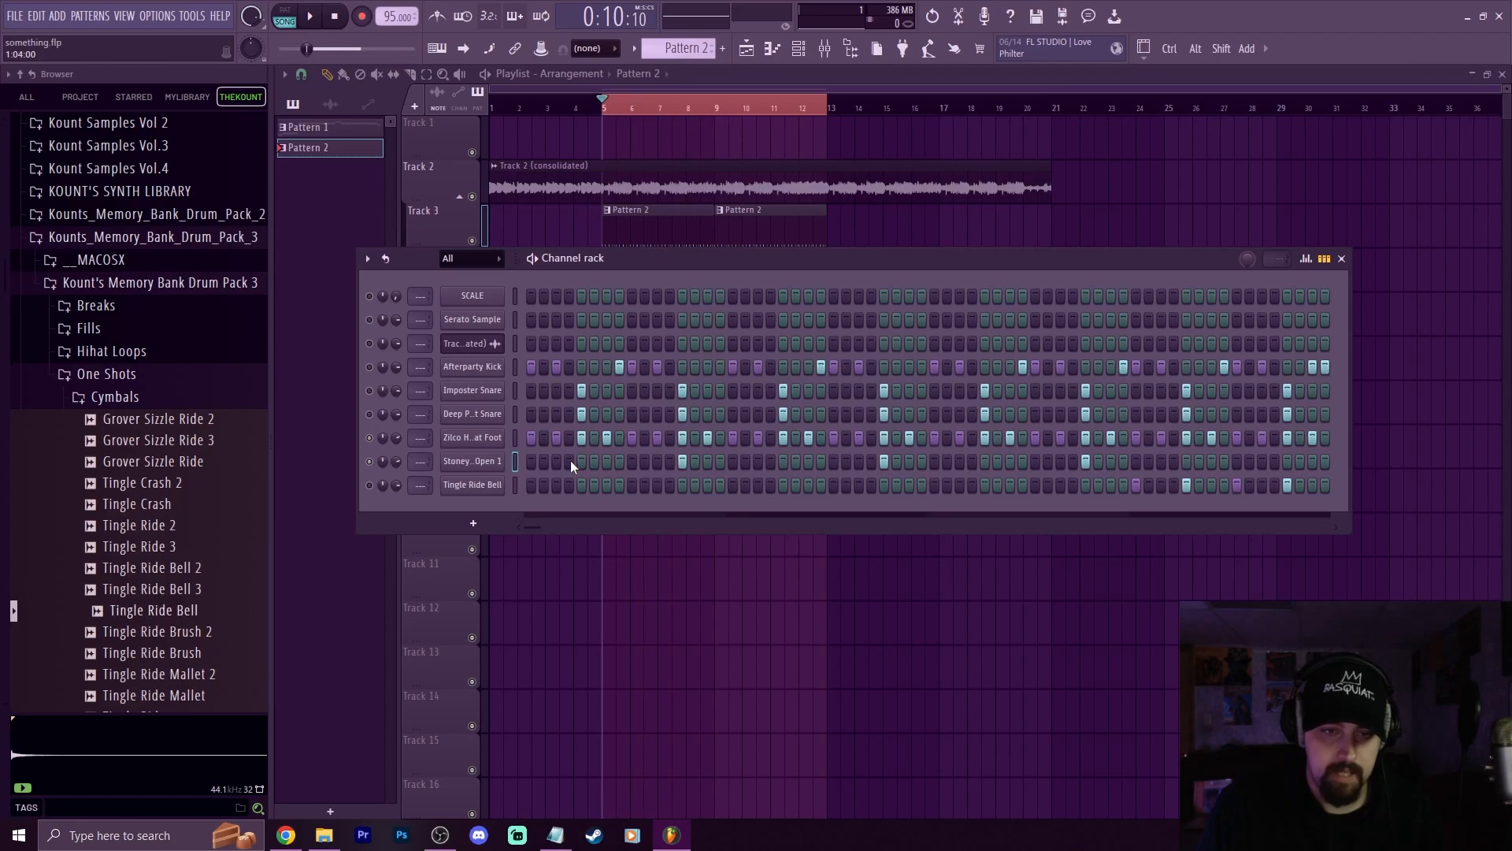
{"action": "key", "text": "space"}
{"action": "key", "text": "space"}
{"action": "key", "text": "space"}
Reactivate all channels and listen to the full Pattern 2 loop with the sample
{"action": "right_click", "coordinate": [371, 464]}
{"action": "left_click", "coordinate": [373, 471]}
{"action": "right_click", "coordinate": [369, 462]}
{"action": "left_click", "coordinate": [376, 467]}
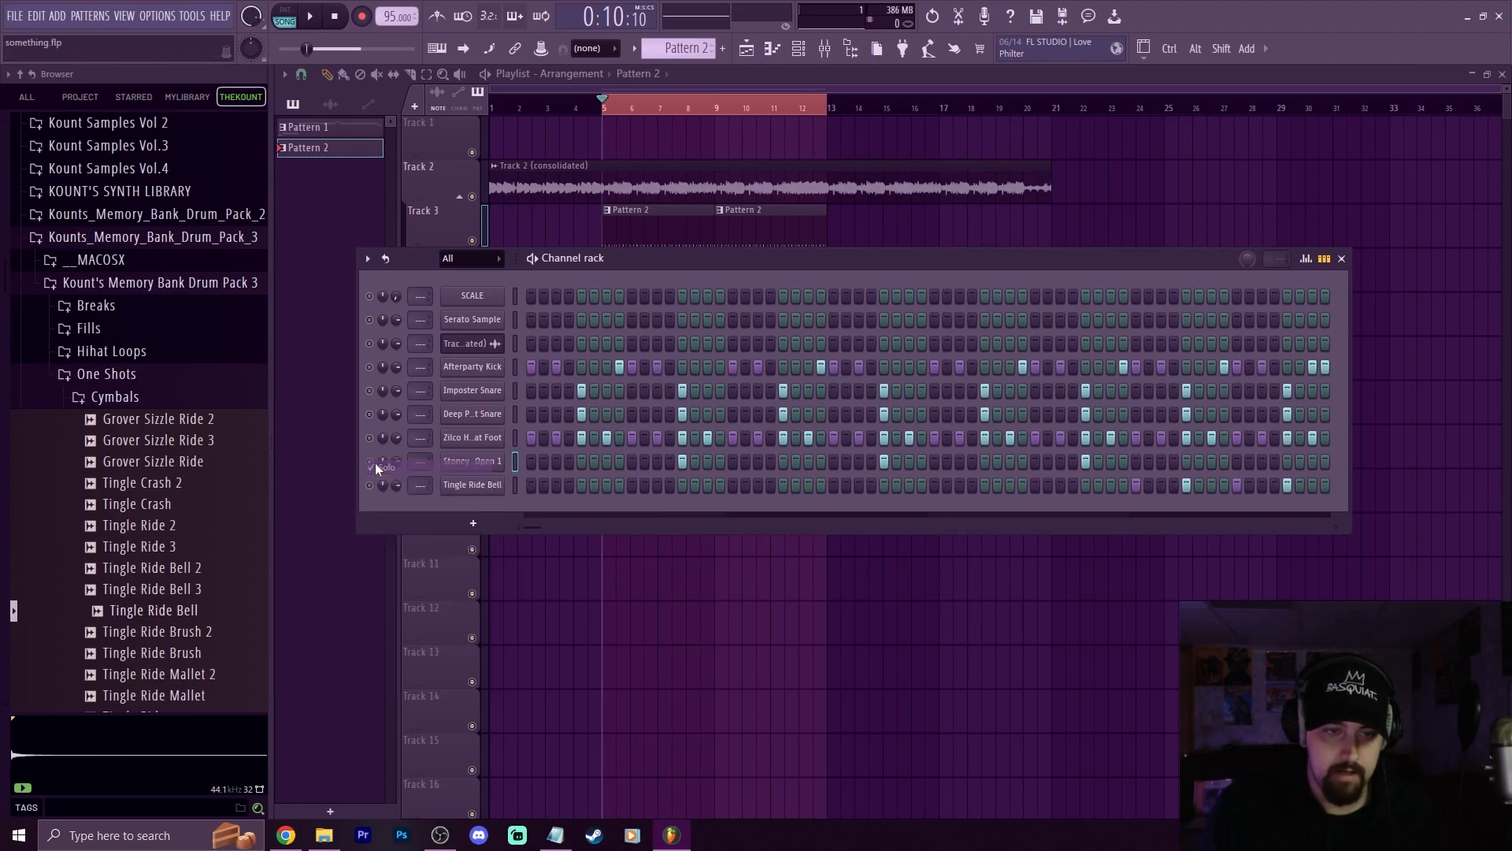
{"action": "key", "text": "space"}
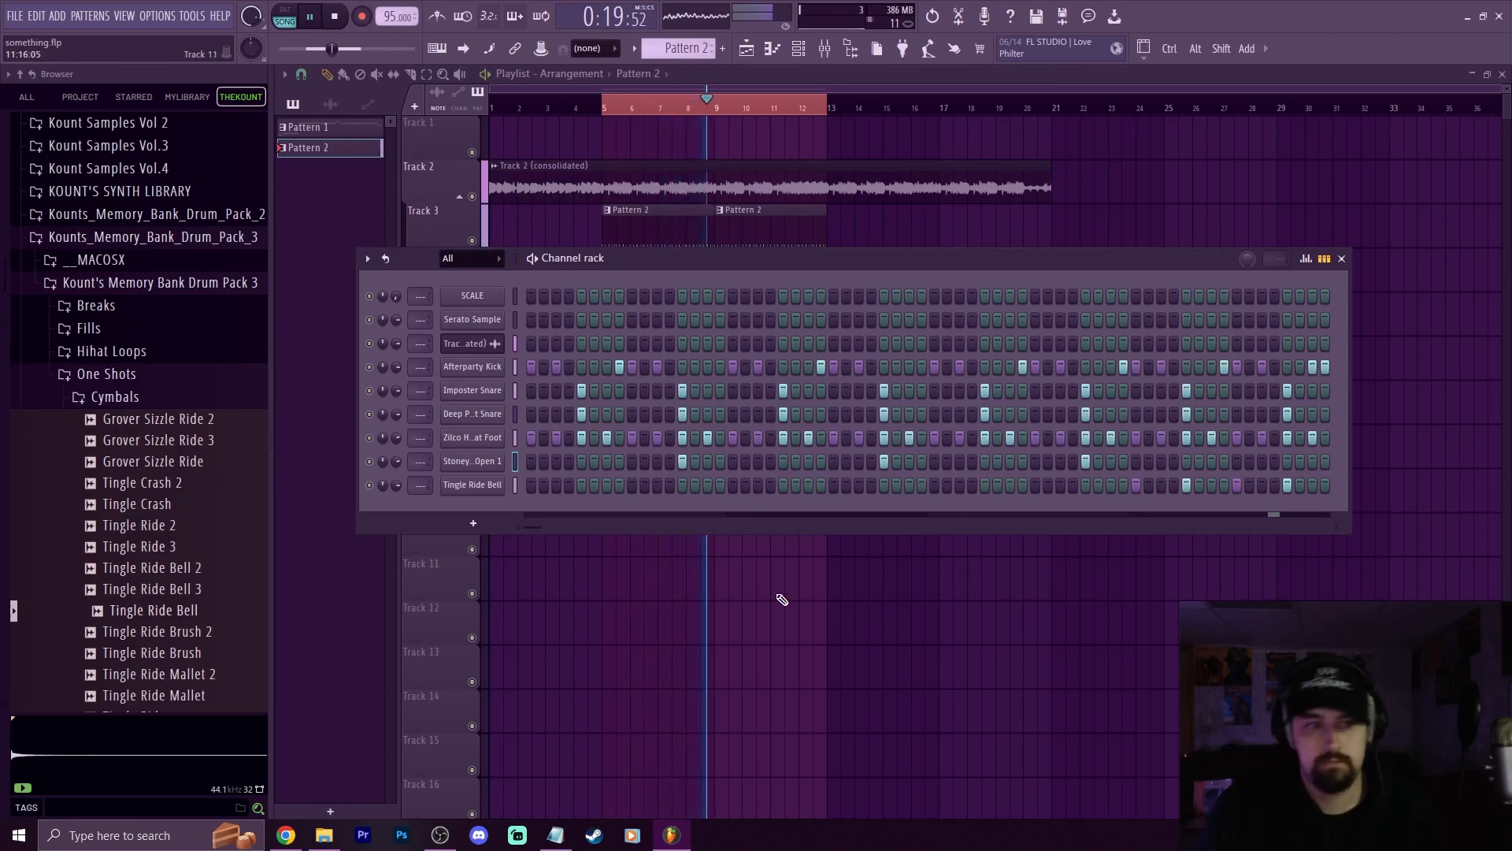
{"action": "key", "text": "space"}
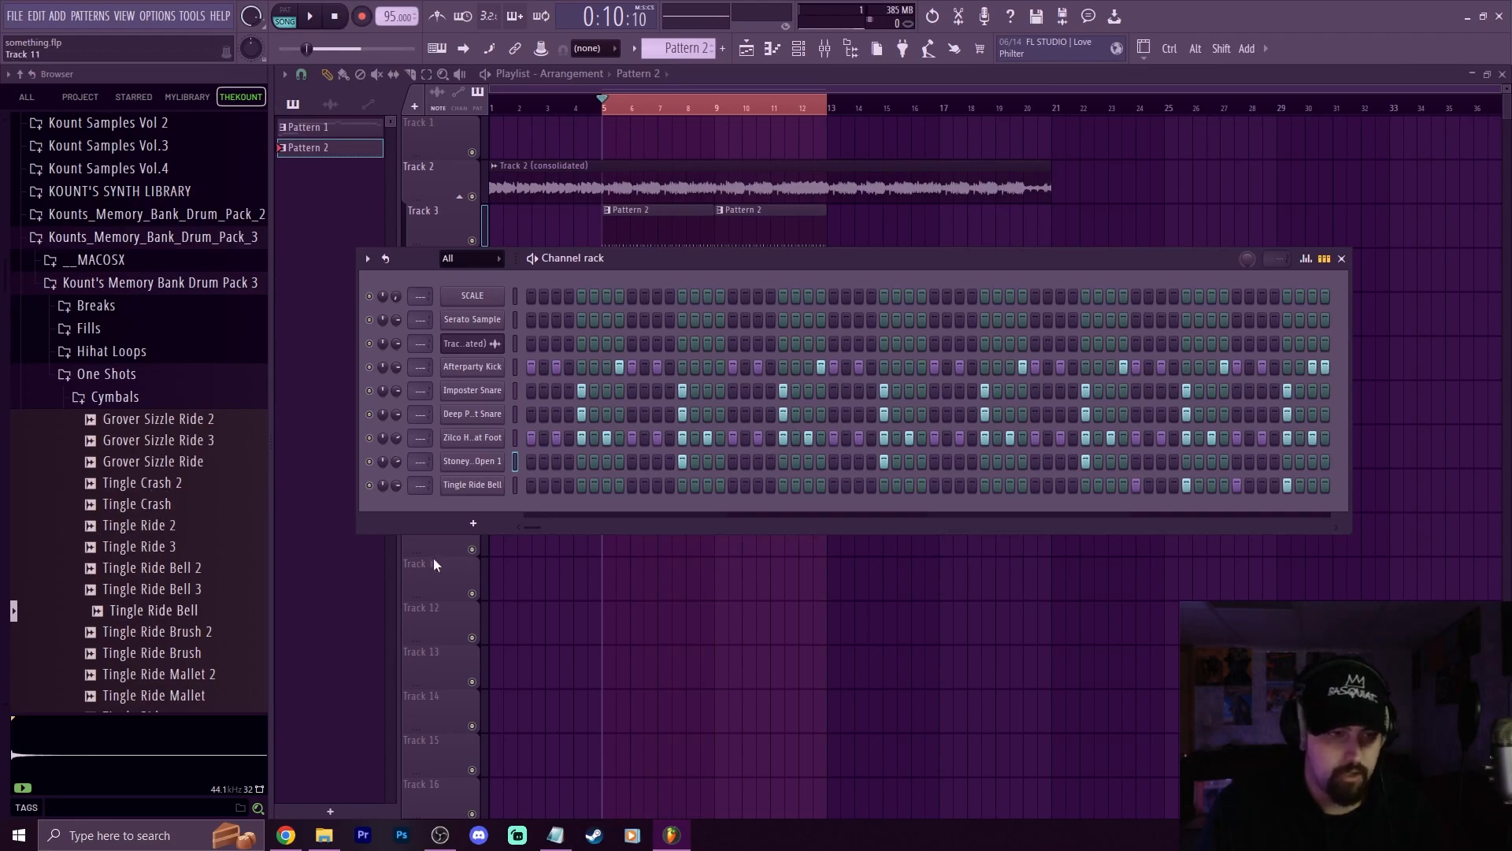
Add Tingle Crash 2 to the Channel rack with a hit on step 1 and lower its volume to 50%
{"action": "left_click", "coordinate": [182, 482]}
{"action": "left_click_drag", "start_coordinate": [180, 502], "coordinate": [522, 516]}
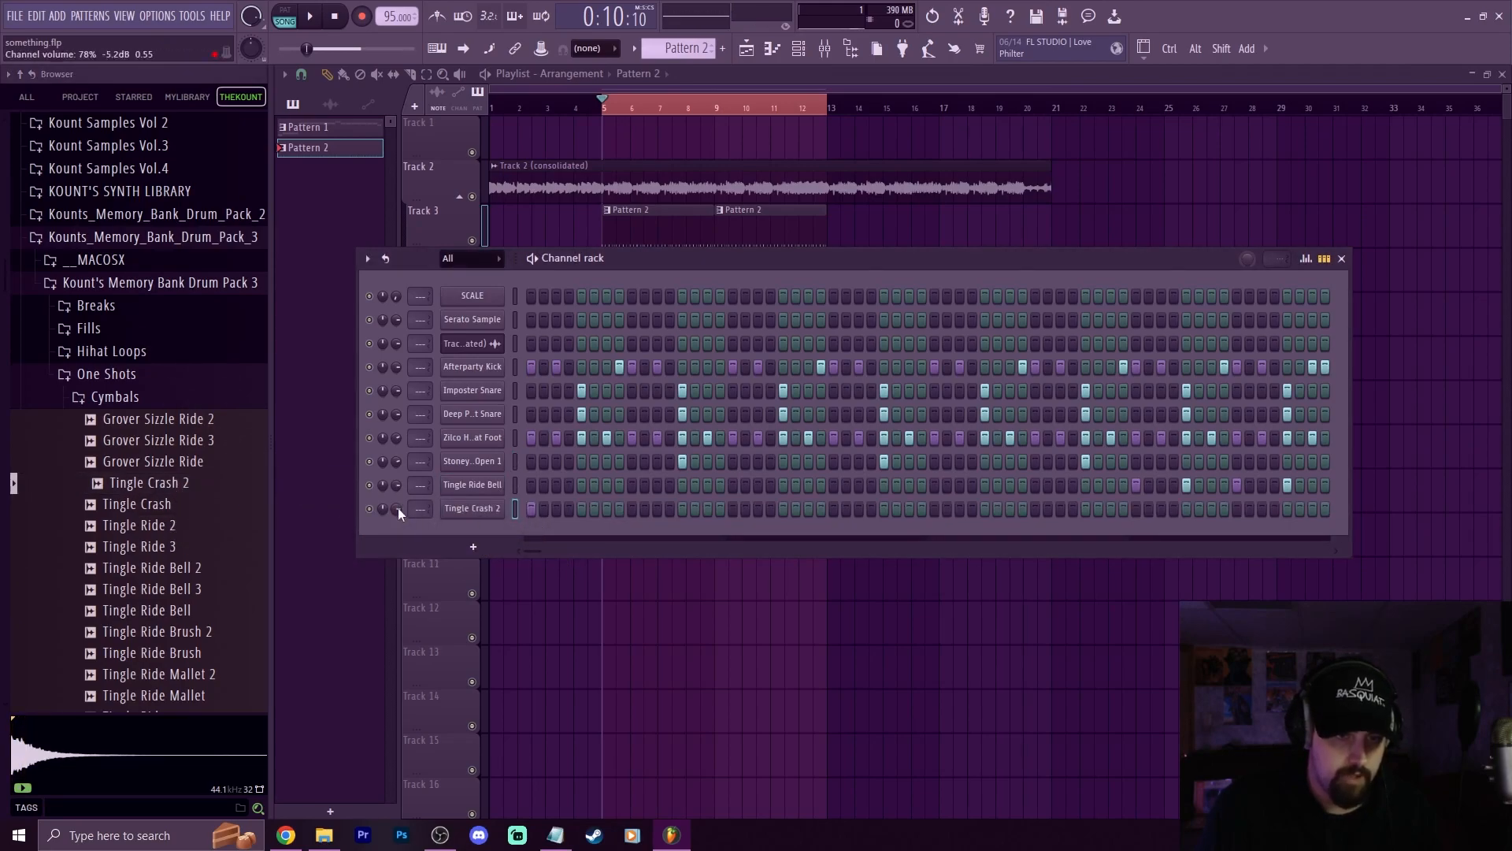
{"action": "left_click", "coordinate": [473, 508]}
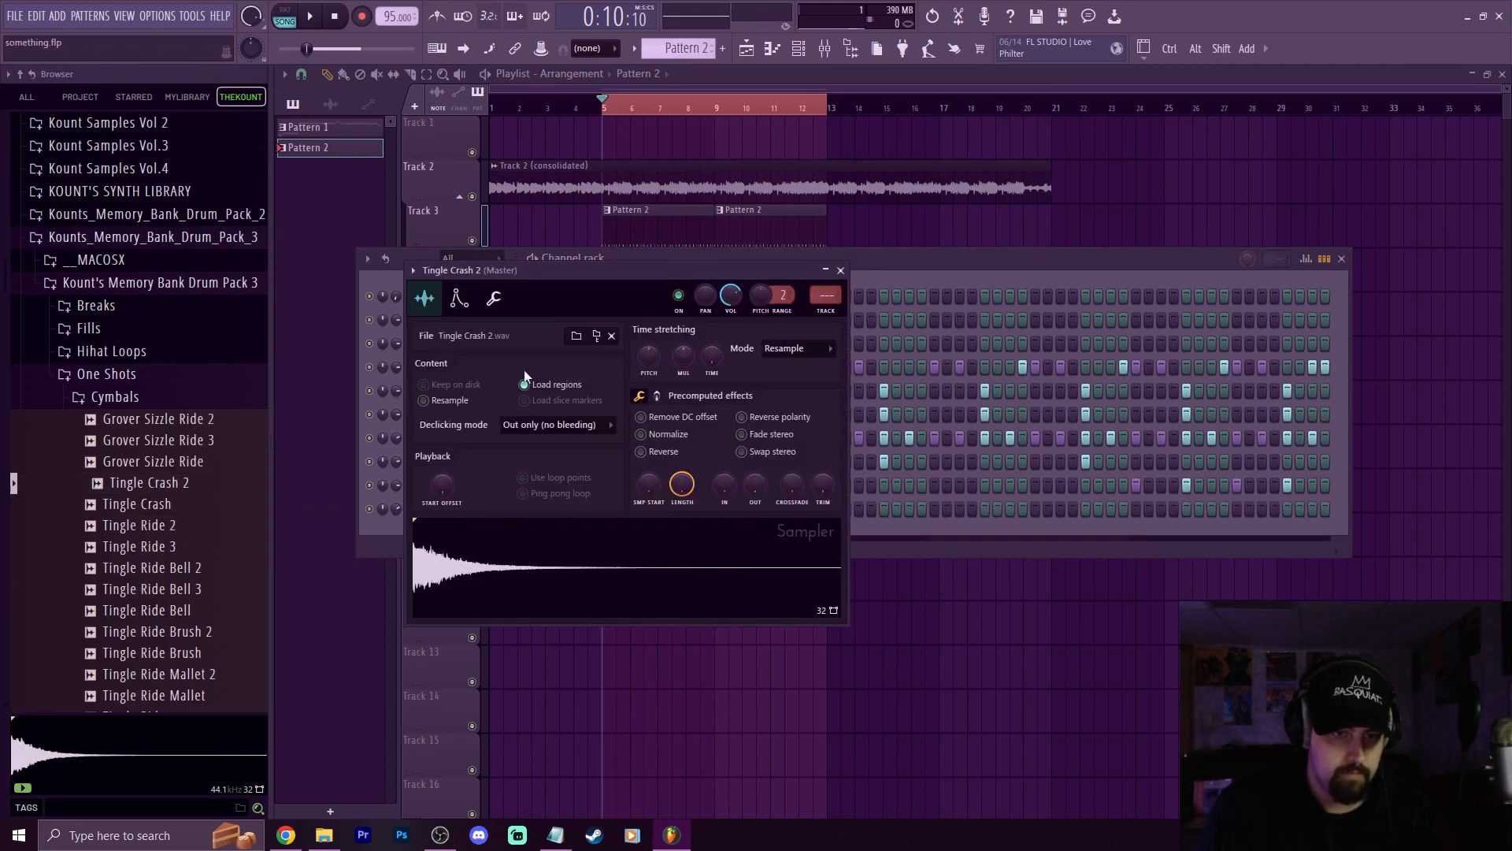
{"action": "key", "text": "space"}
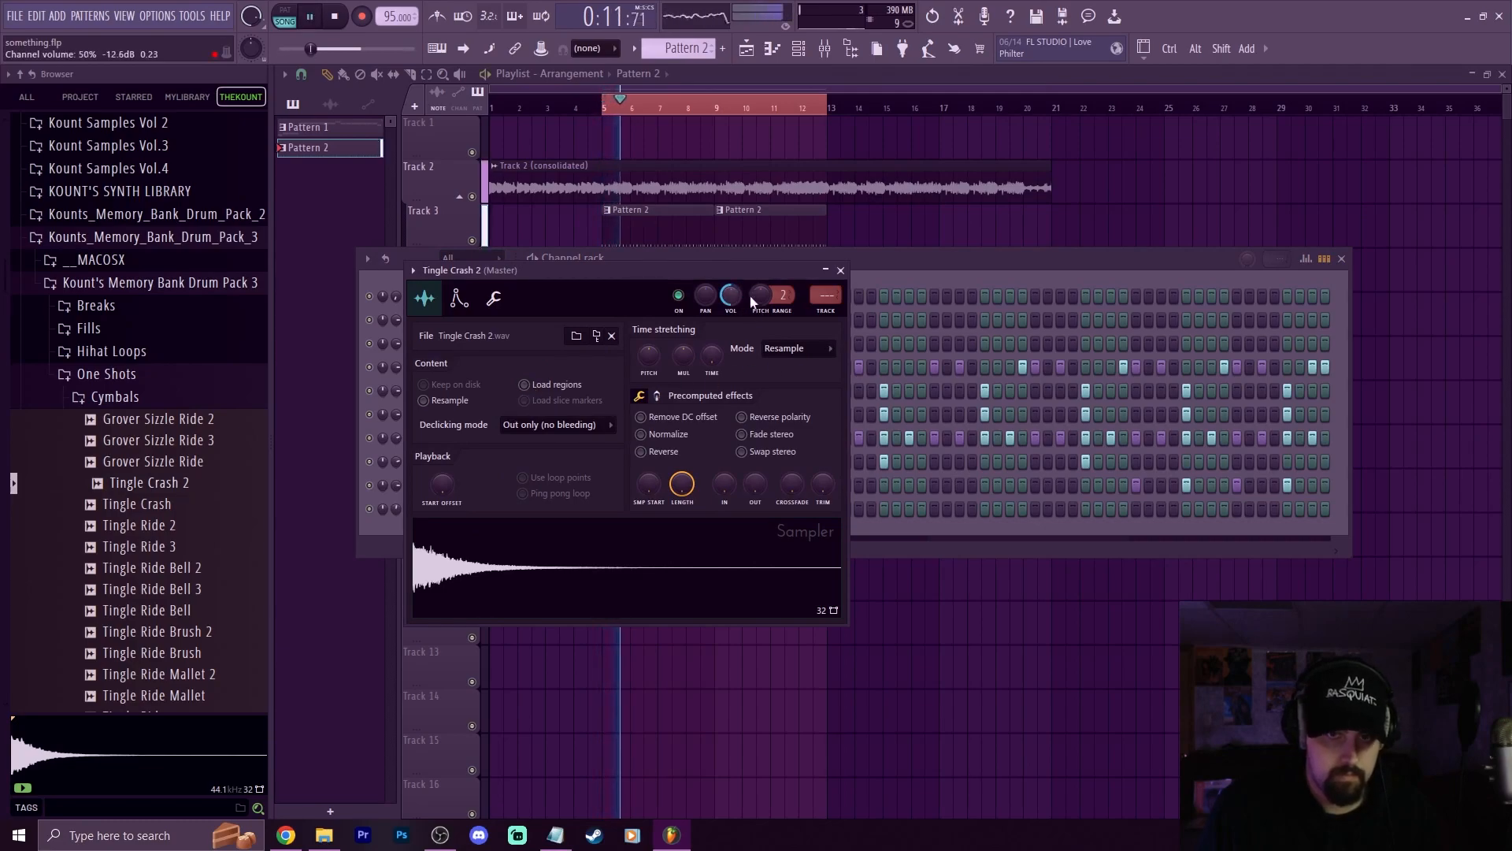
{"action": "key", "text": "space"}
{"action": "left_click", "coordinate": [840, 270]}
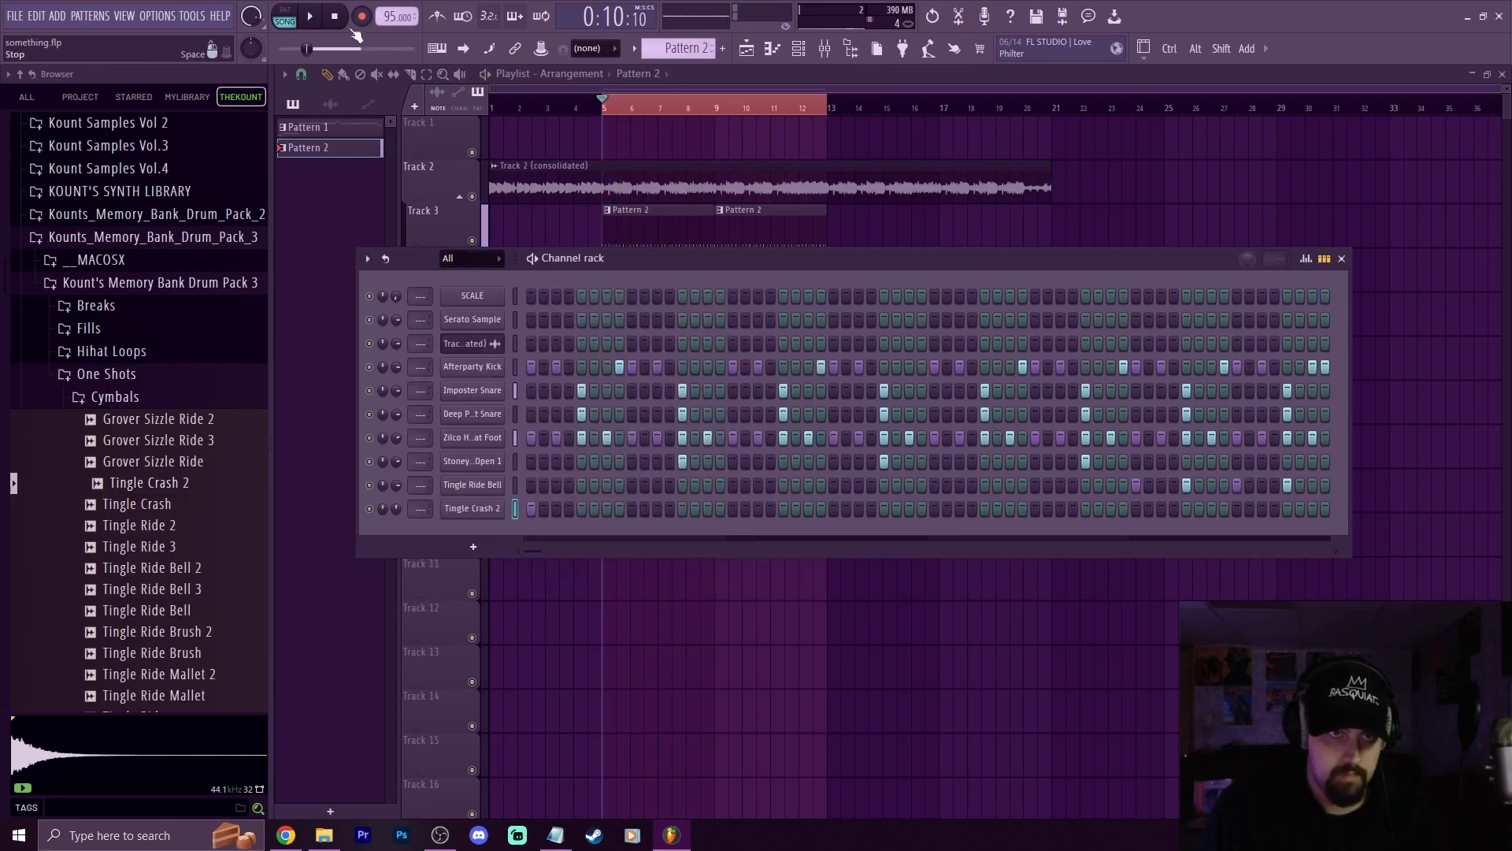
Audition Tingle Crash and swap it in for Tingle Crash 2 on the existing crash channel
{"action": "left_click", "coordinate": [164, 504]}
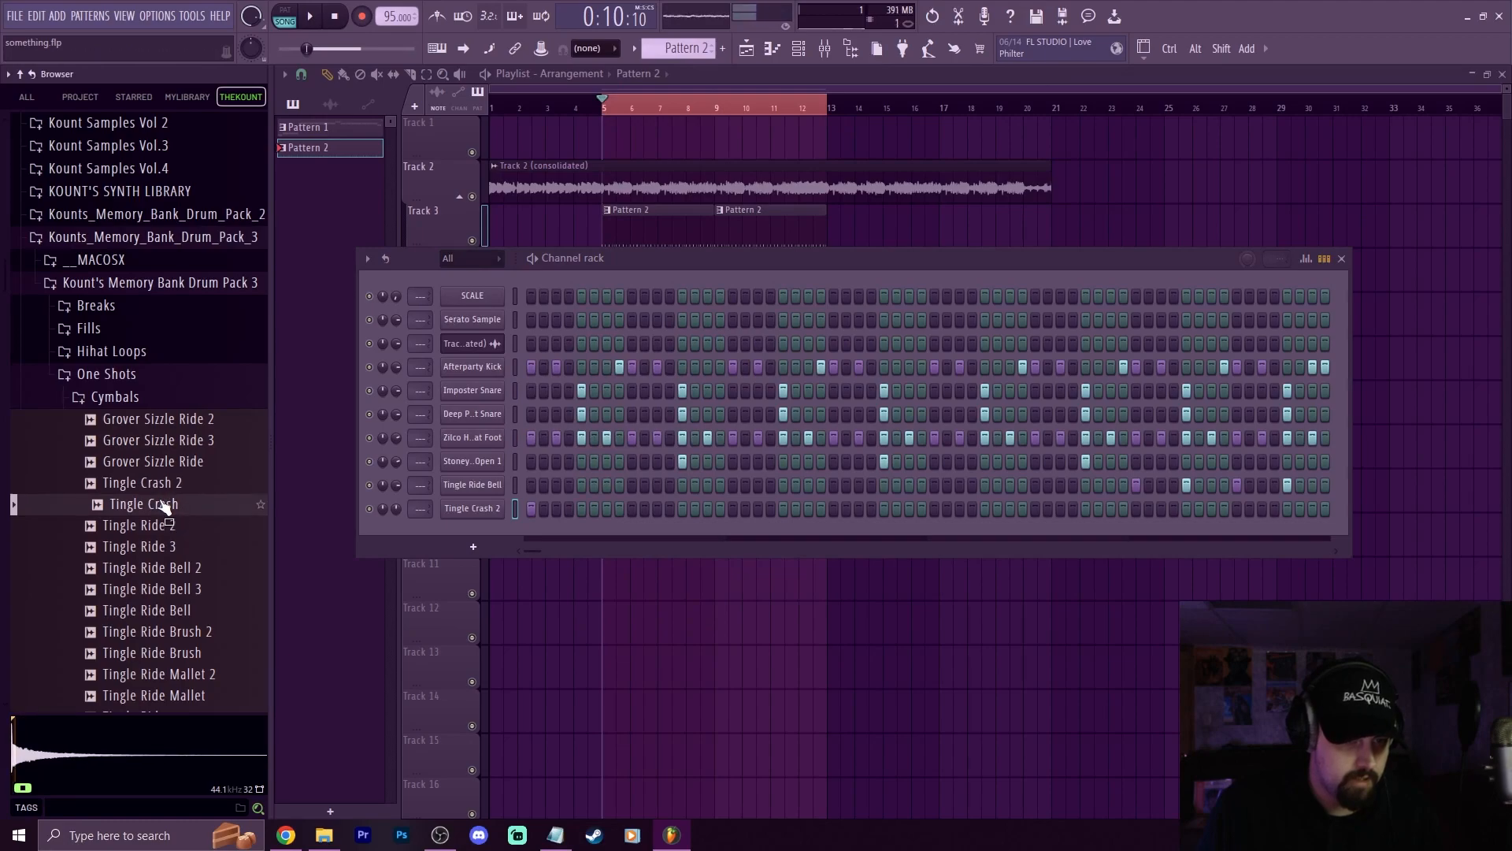
{"action": "scroll", "coordinate": [169, 354], "scroll_direction": "up", "scroll_amount": 6}
{"action": "scroll", "coordinate": [179, 398], "scroll_direction": "down", "scroll_amount": 9}
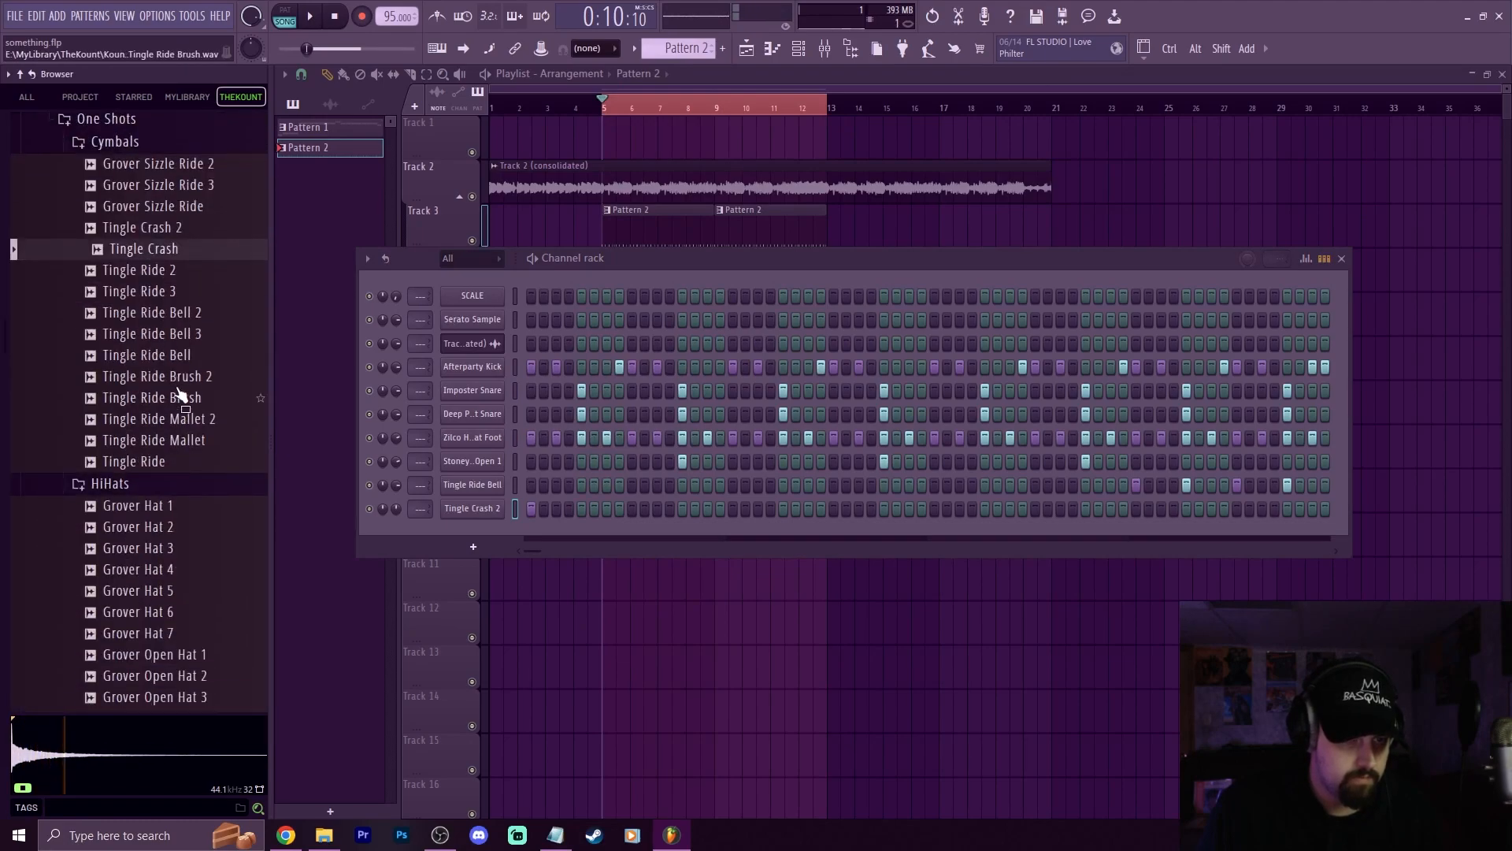
{"action": "left_click_drag", "start_coordinate": [158, 249], "coordinate": [473, 510]}
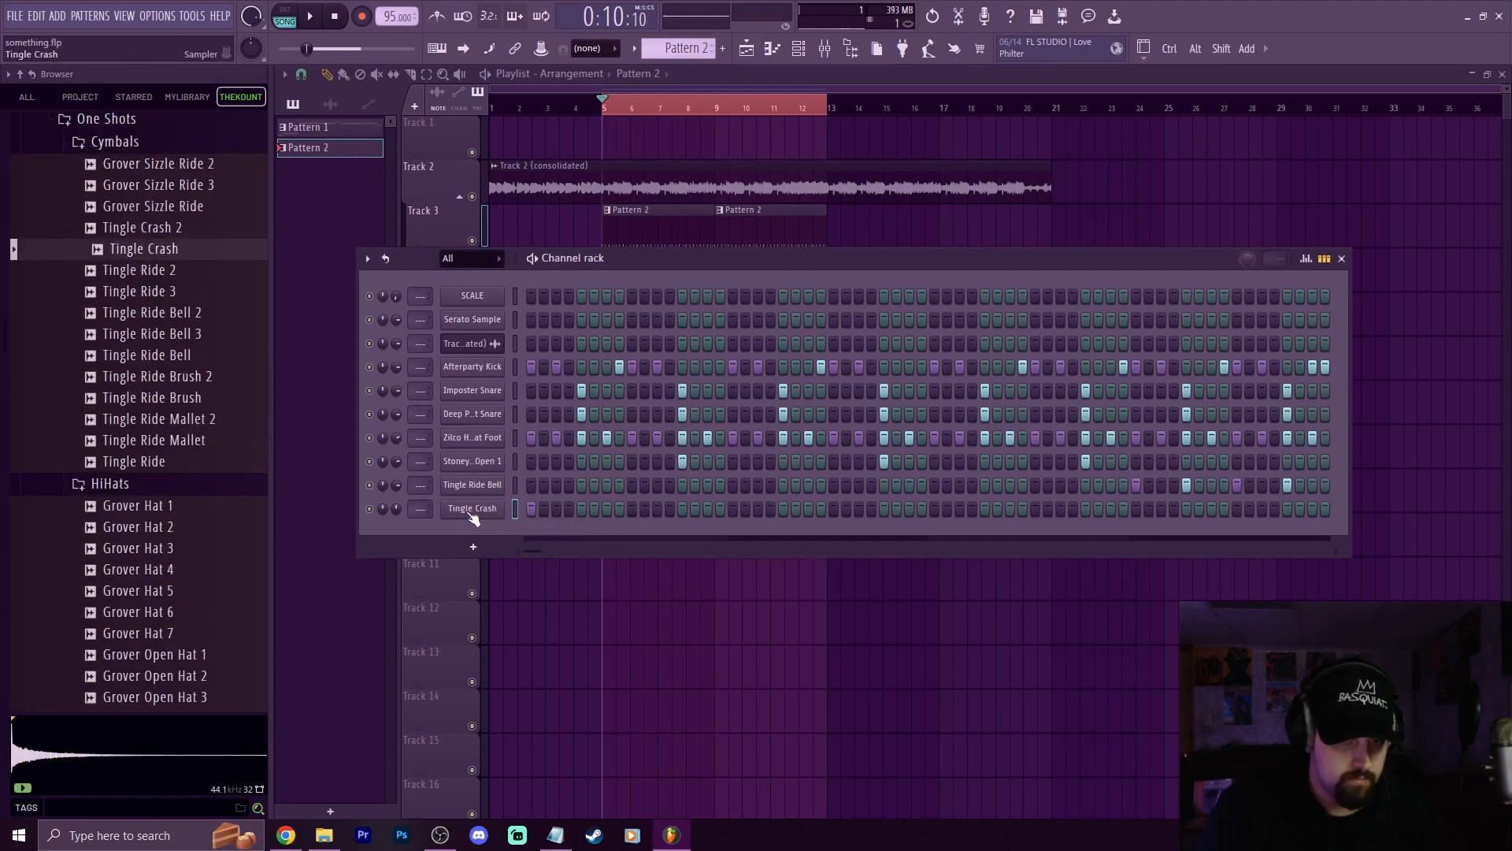
{"action": "left_click", "coordinate": [472, 509]}
{"action": "left_click", "coordinate": [829, 285]}
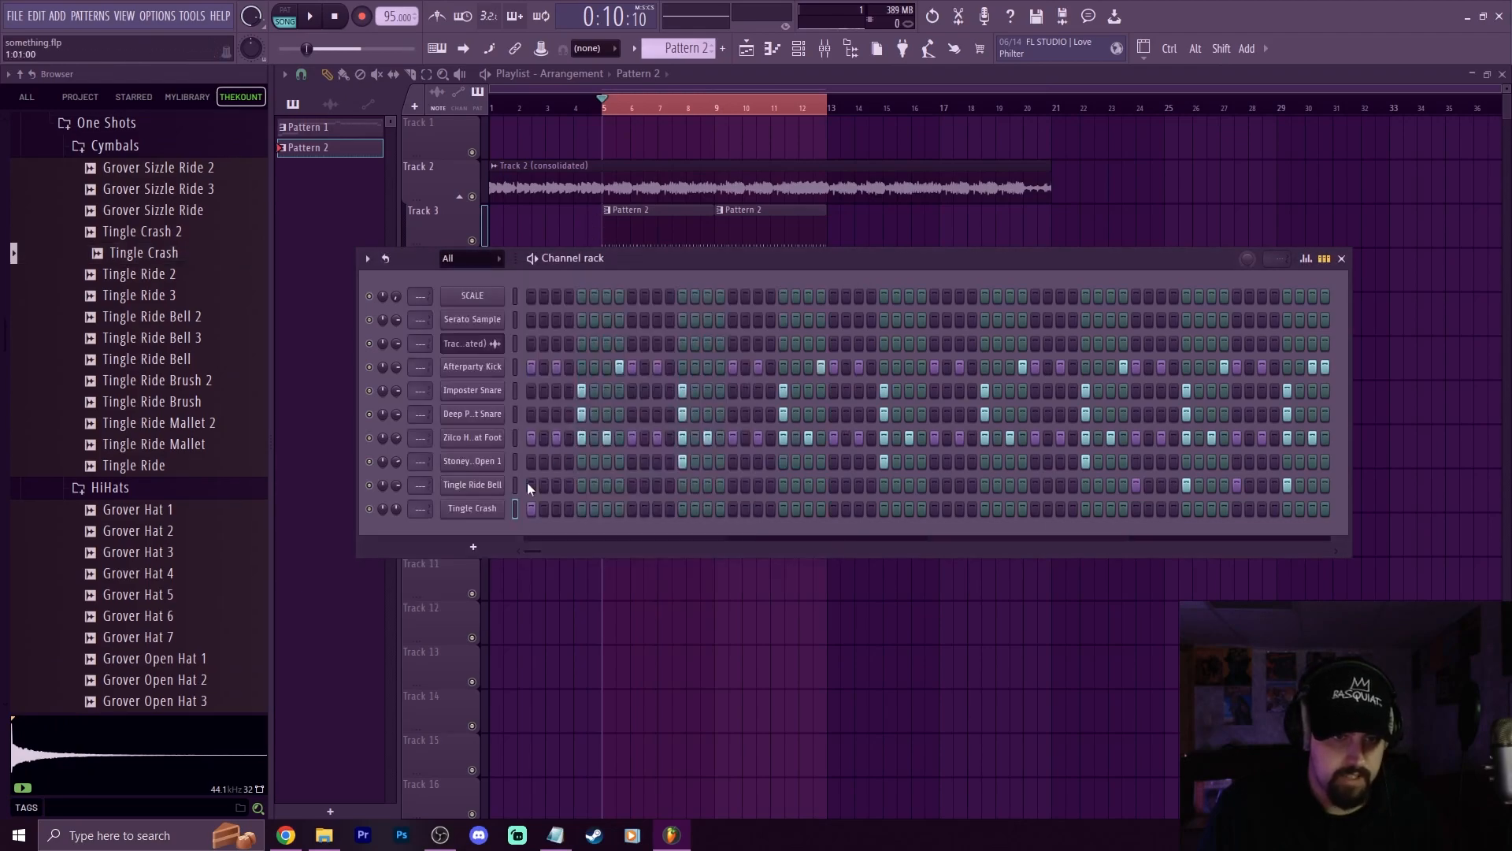
Raise the fade out and trim of the Tingle Crash sample to their maximum
{"action": "left_click", "coordinate": [472, 510]}
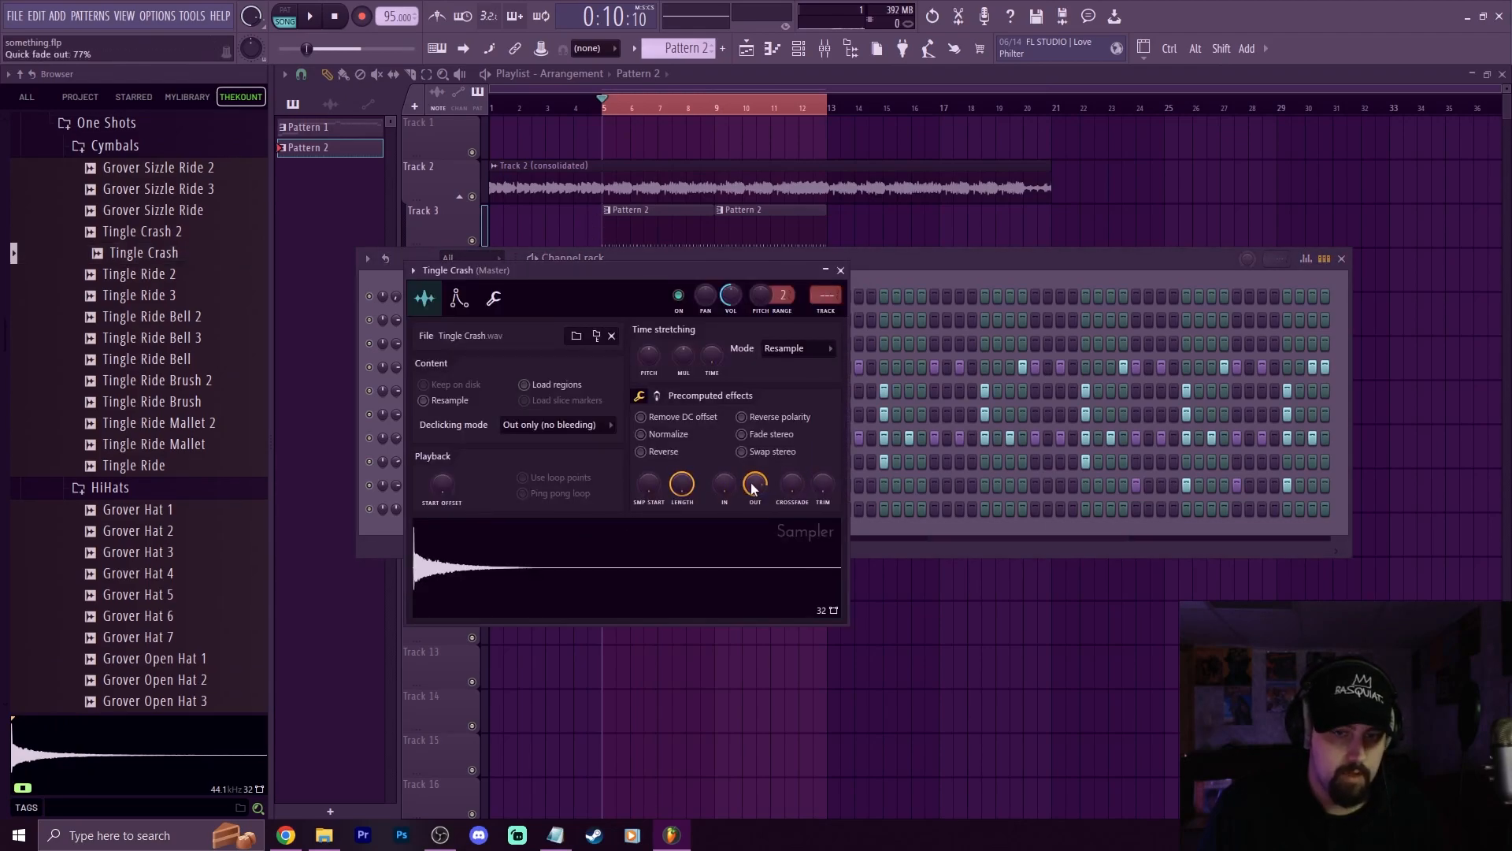
{"action": "left_click_drag", "start_coordinate": [755, 482], "coordinate": [754, 465]}
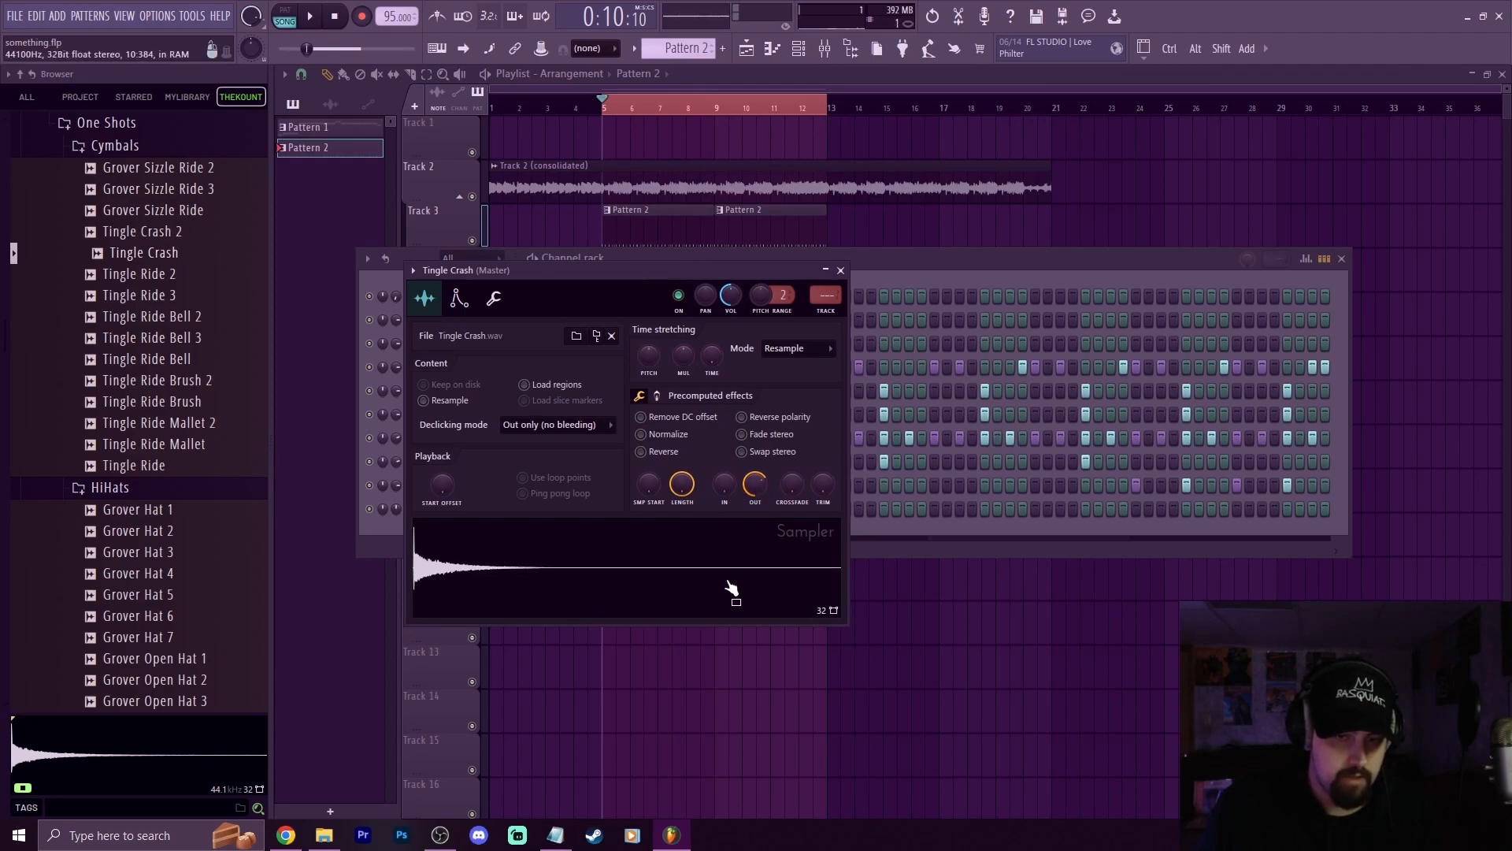
{"action": "mouse_move", "coordinate": [754, 482]}
{"action": "left_mouse_down"}
{"action": "mouse_move", "coordinate": [754, 457]}
{"action": "mouse_move", "coordinate": [747, 489]}
{"action": "mouse_move", "coordinate": [822, 469]}
{"action": "left_mouse_up"}
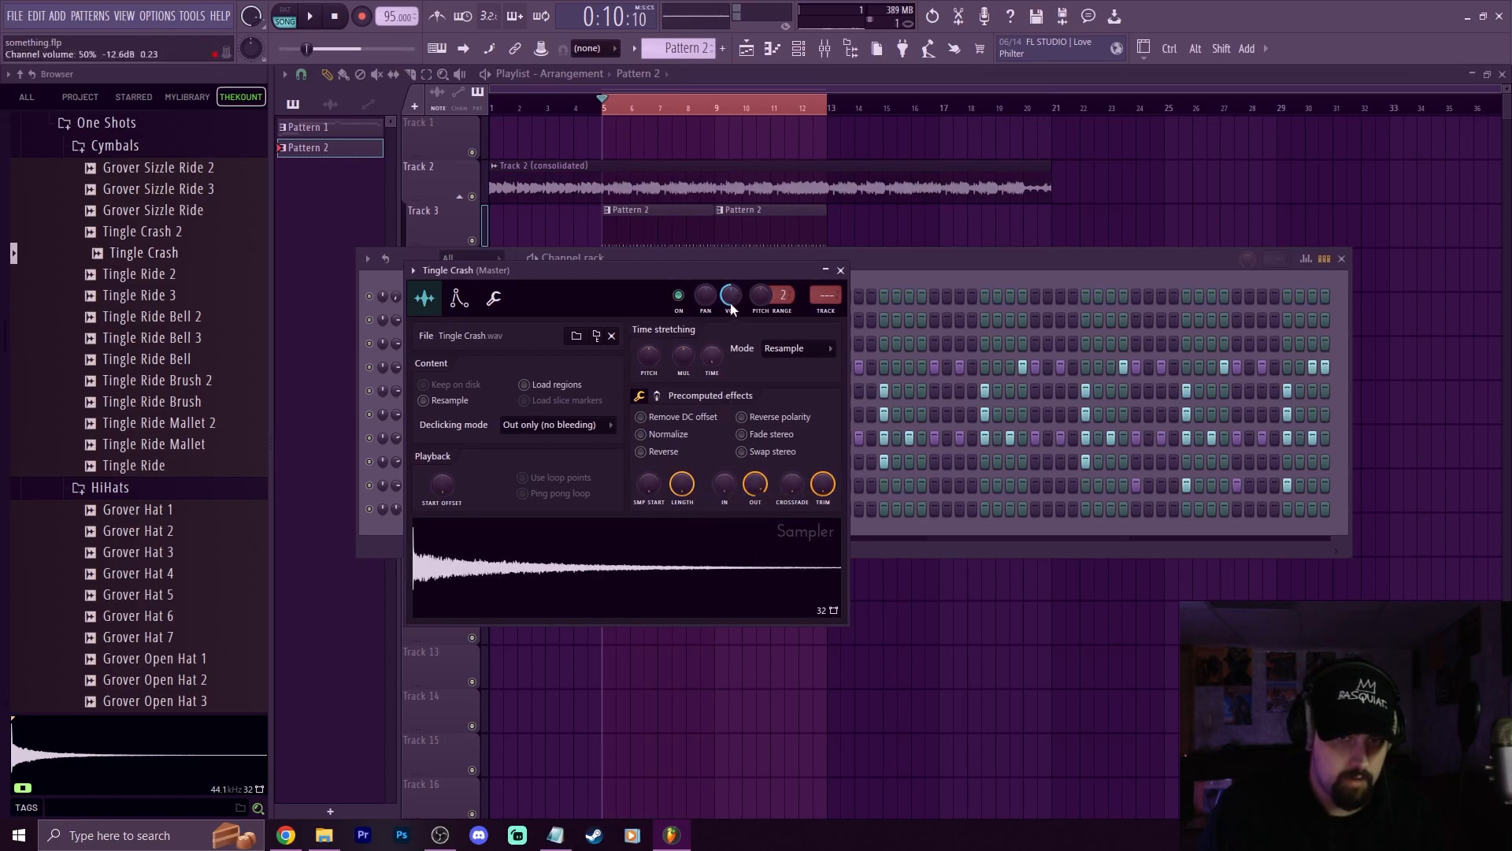
{"action": "left_click", "coordinate": [840, 270]}
Fine-tune the Tingle Crash channel volume while the full loop plays
{"action": "key", "text": "space"}
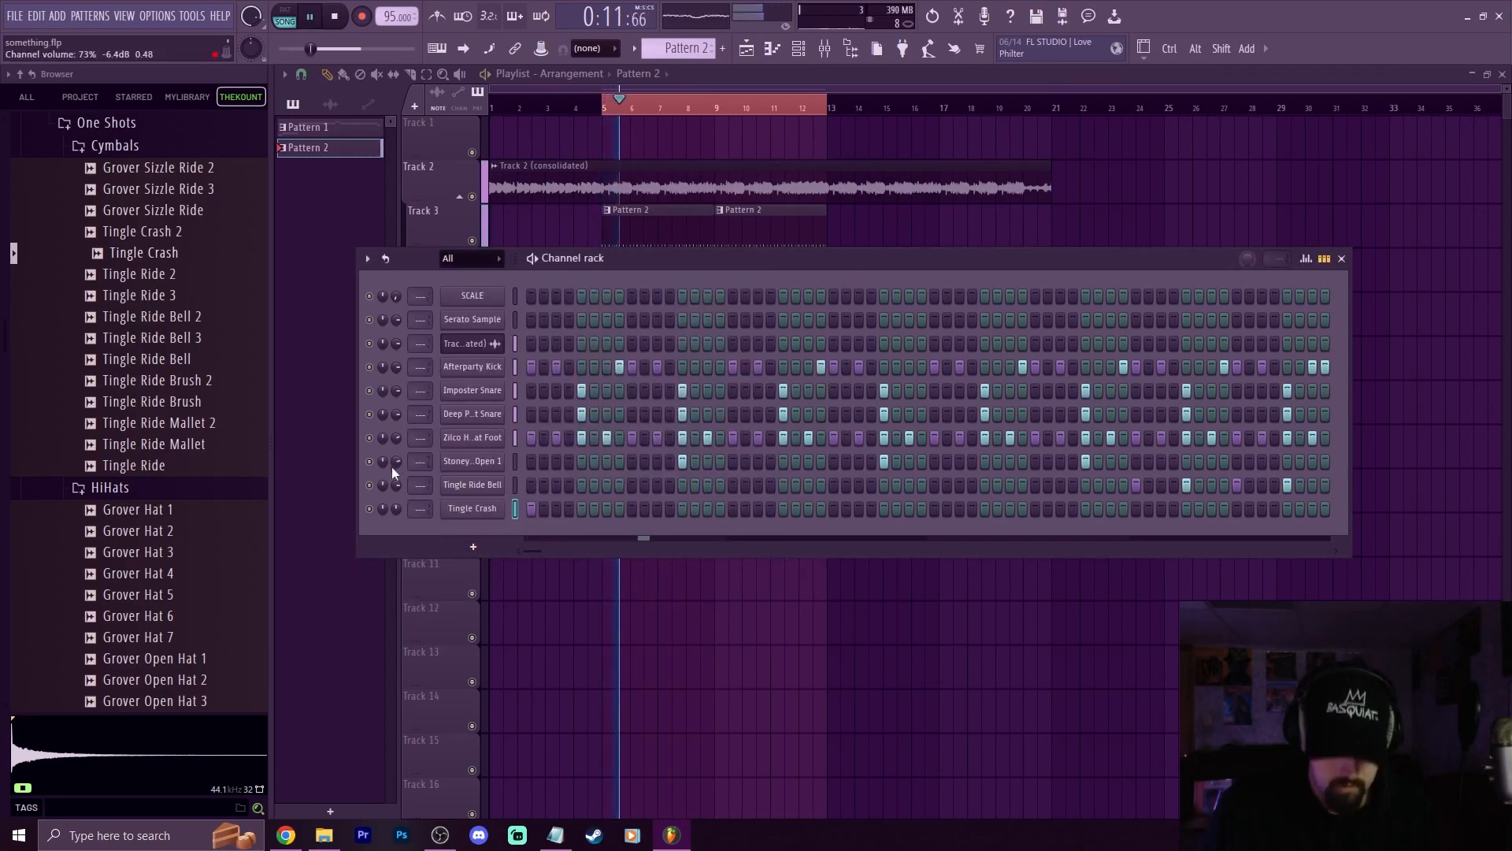
{"action": "left_click_drag", "start_coordinate": [397, 509], "coordinate": [397, 510]}
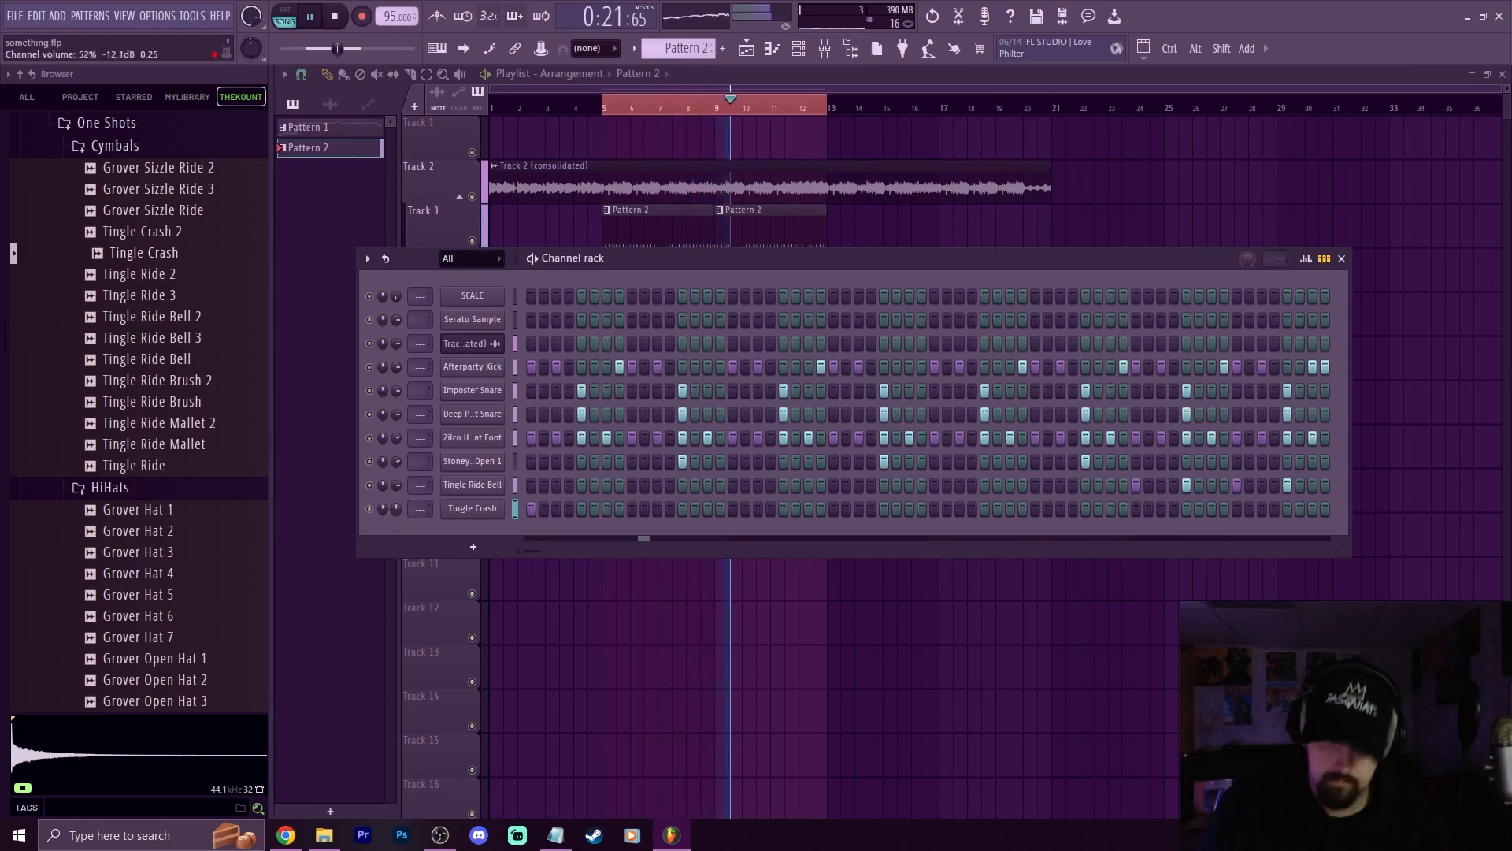
{"action": "left_click_drag", "start_coordinate": [396, 512], "coordinate": [396, 504]}
{"action": "key", "text": "space"}
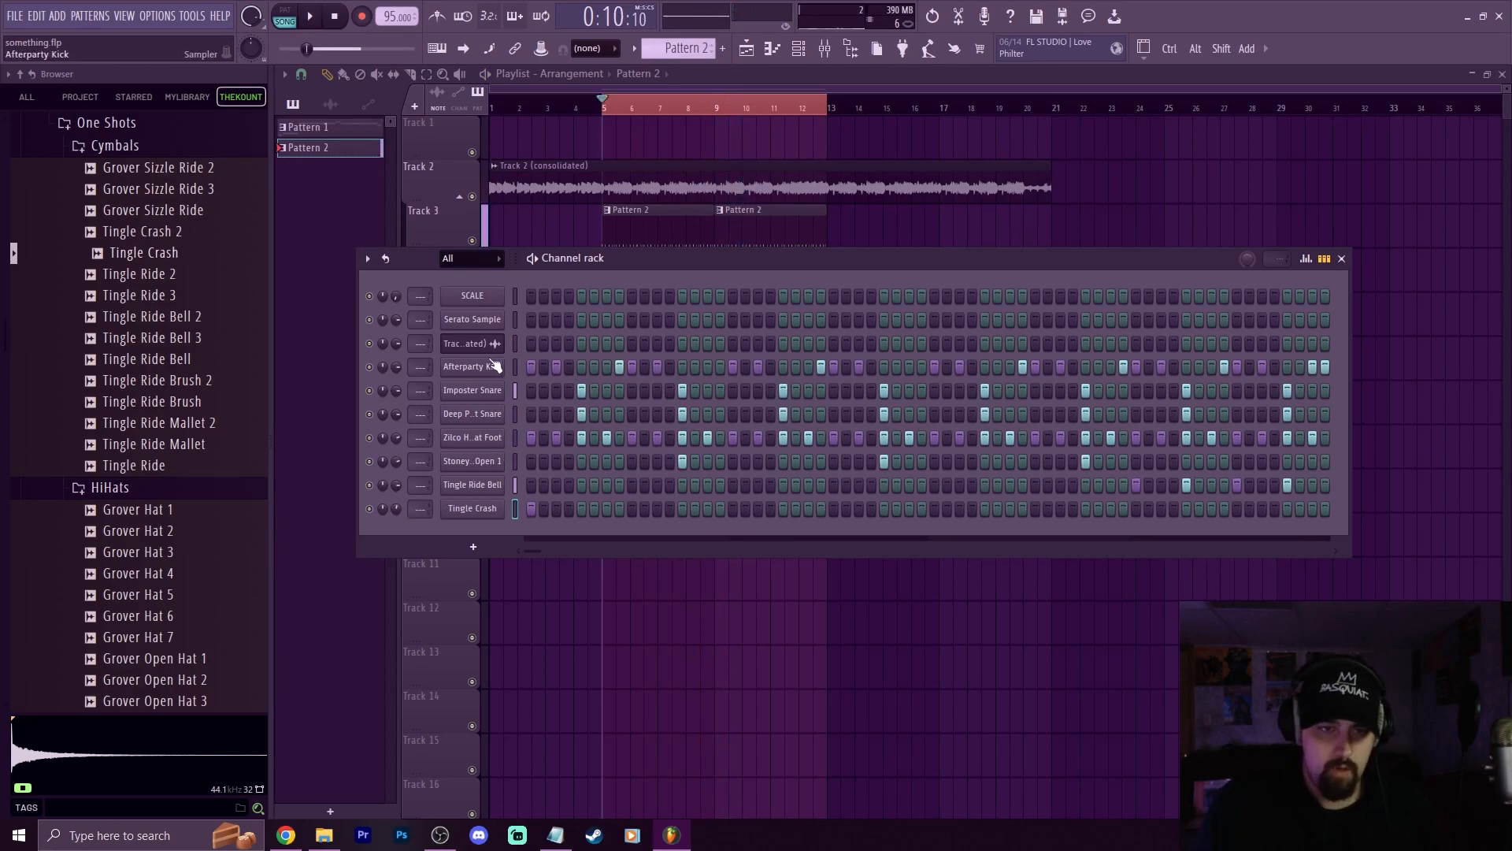
Examine the sampler settings of the Afterparty Kick and Imposter Snare channels
{"action": "left_click", "coordinate": [488, 378]}
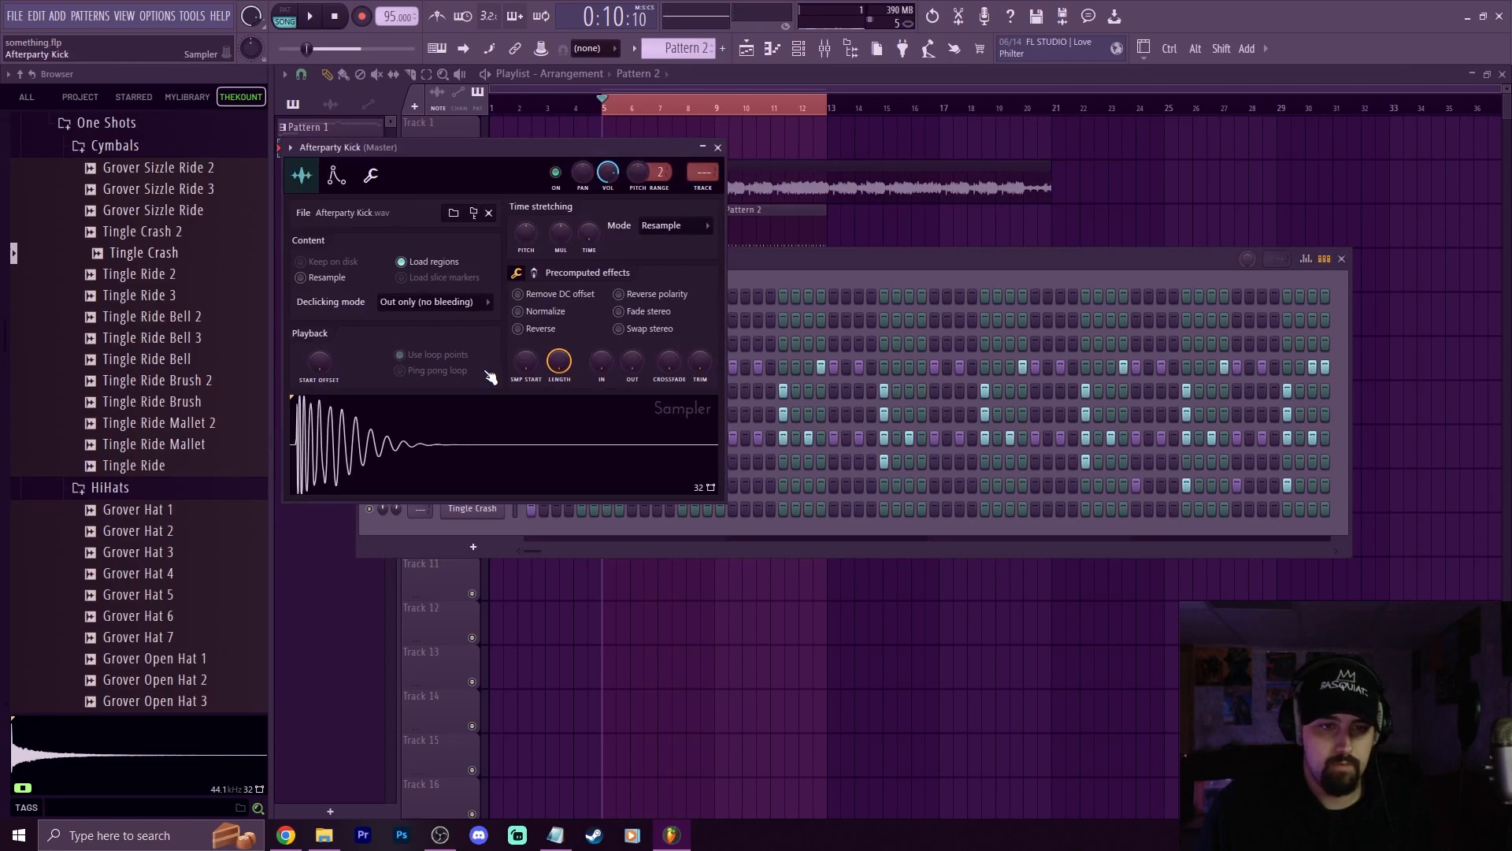
{"action": "left_click", "coordinate": [719, 154]}
{"action": "left_click", "coordinate": [509, 366]}
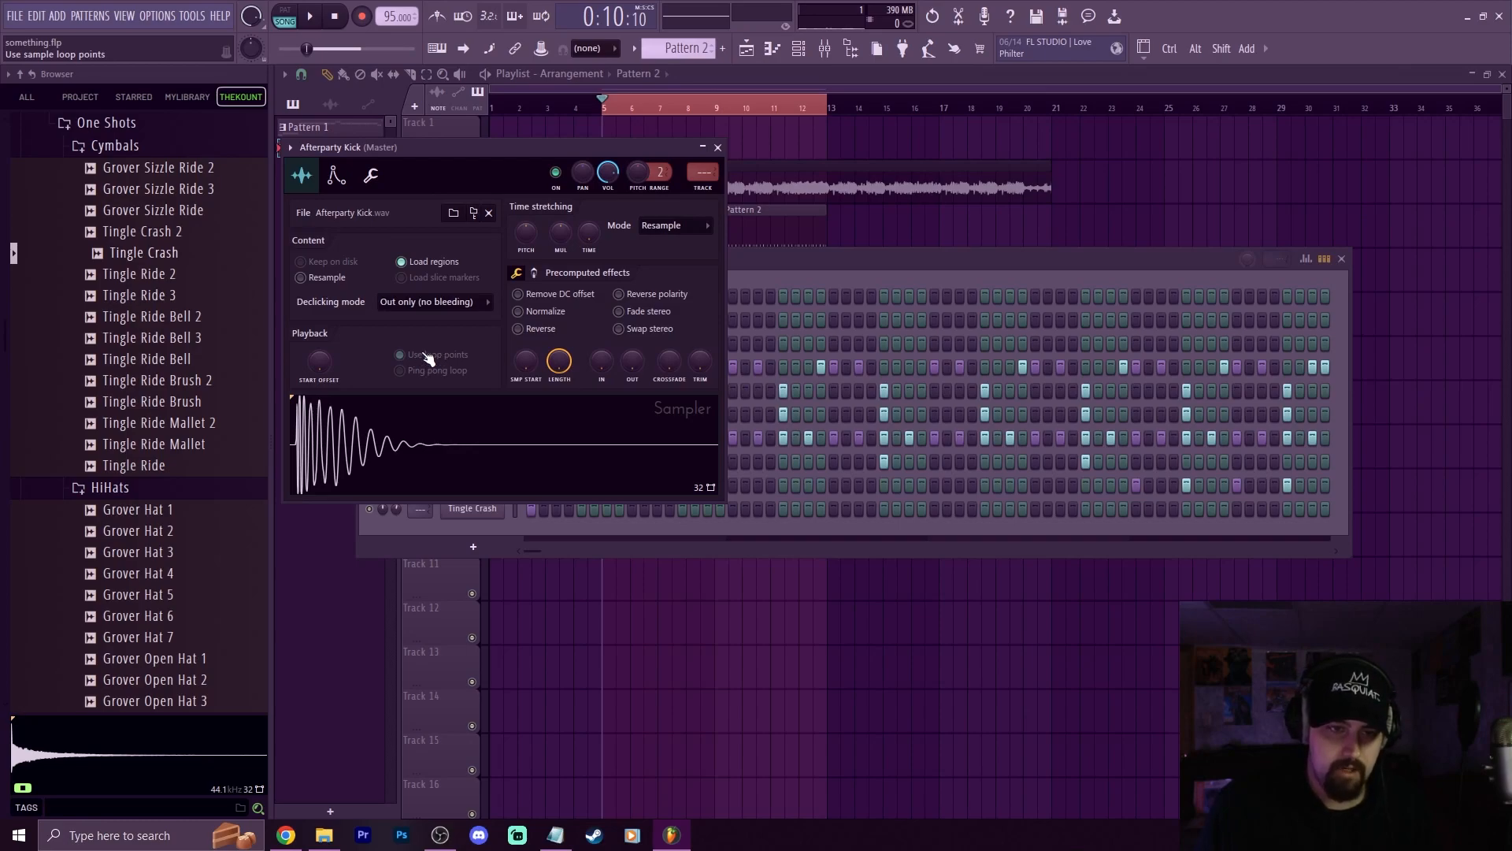
{"action": "left_click", "coordinate": [762, 263]}
{"action": "left_click", "coordinate": [490, 390]}
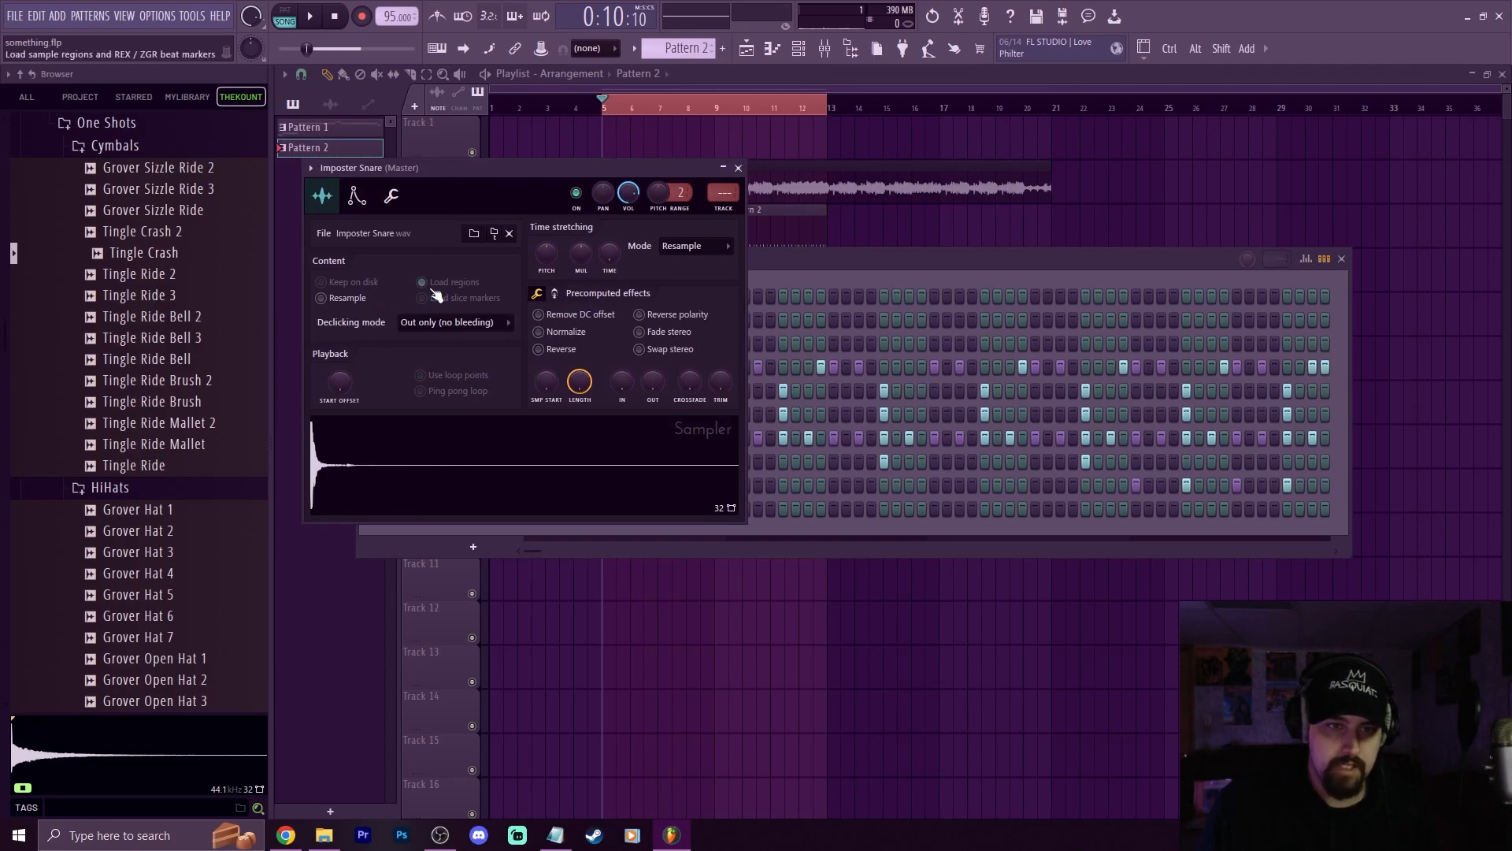
{"action": "key", "text": "F6"}
{"action": "left_click", "coordinate": [487, 408]}
{"action": "key", "text": "Escape"}
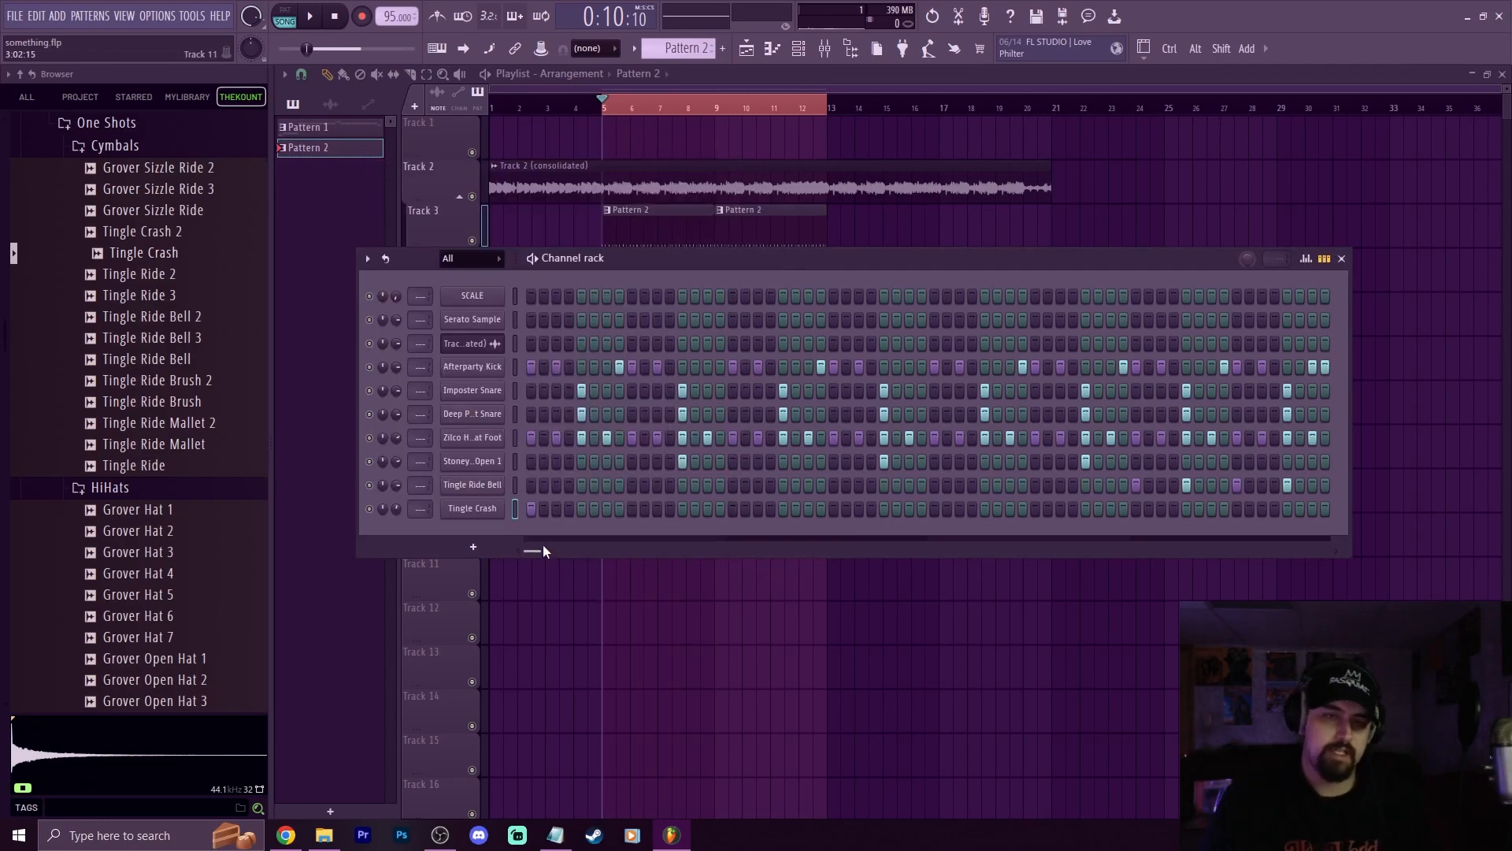
Set the swing mix to 75% for all drum channels from Afterparty Kick to Tingle Crash and open the kick's sampler settings
{"action": "left_click", "coordinate": [516, 344]}
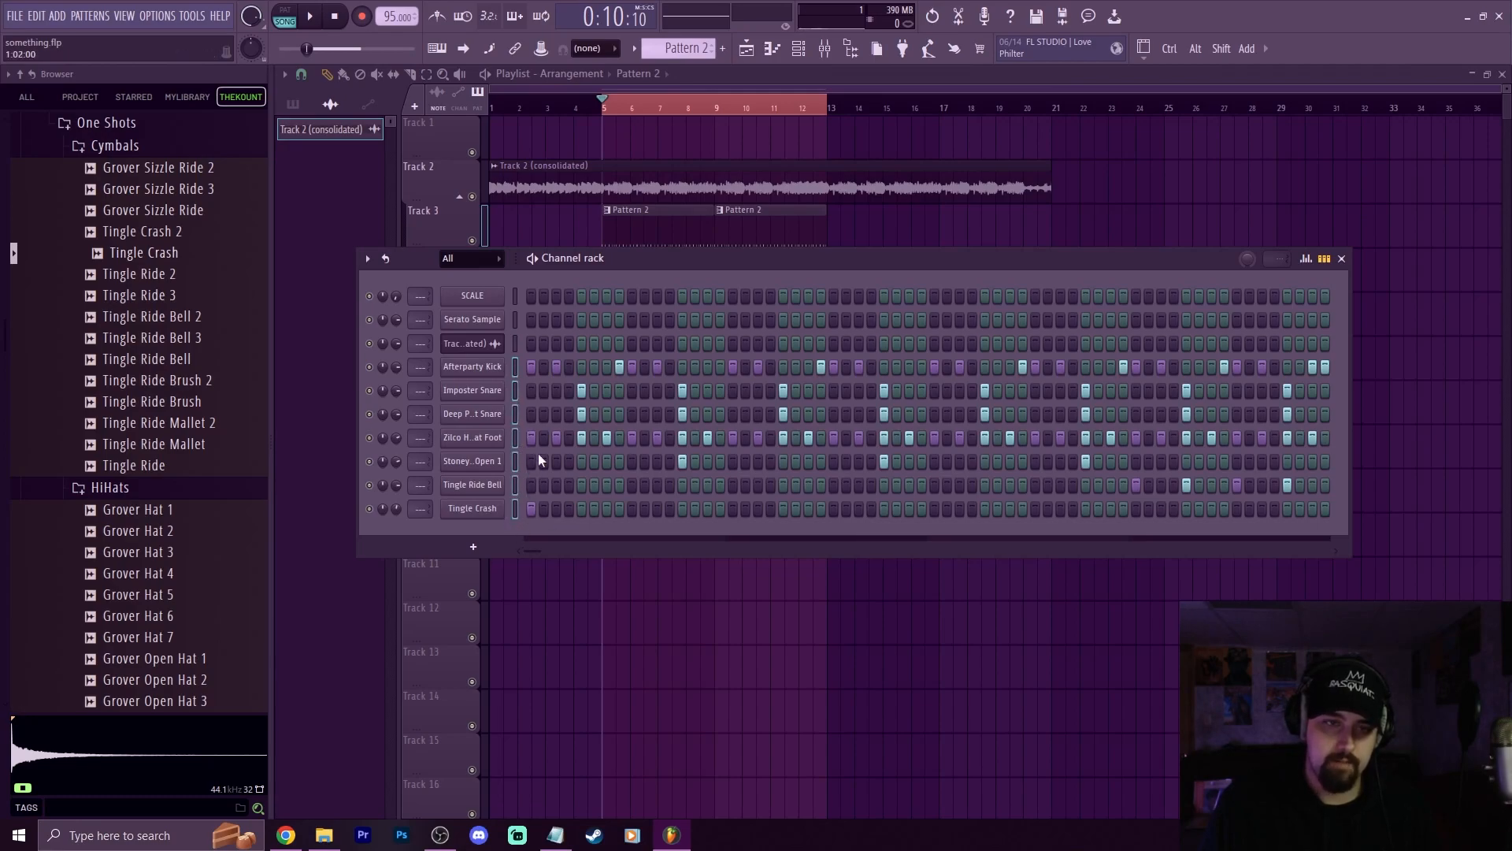
{"action": "left_click", "coordinate": [367, 260]}
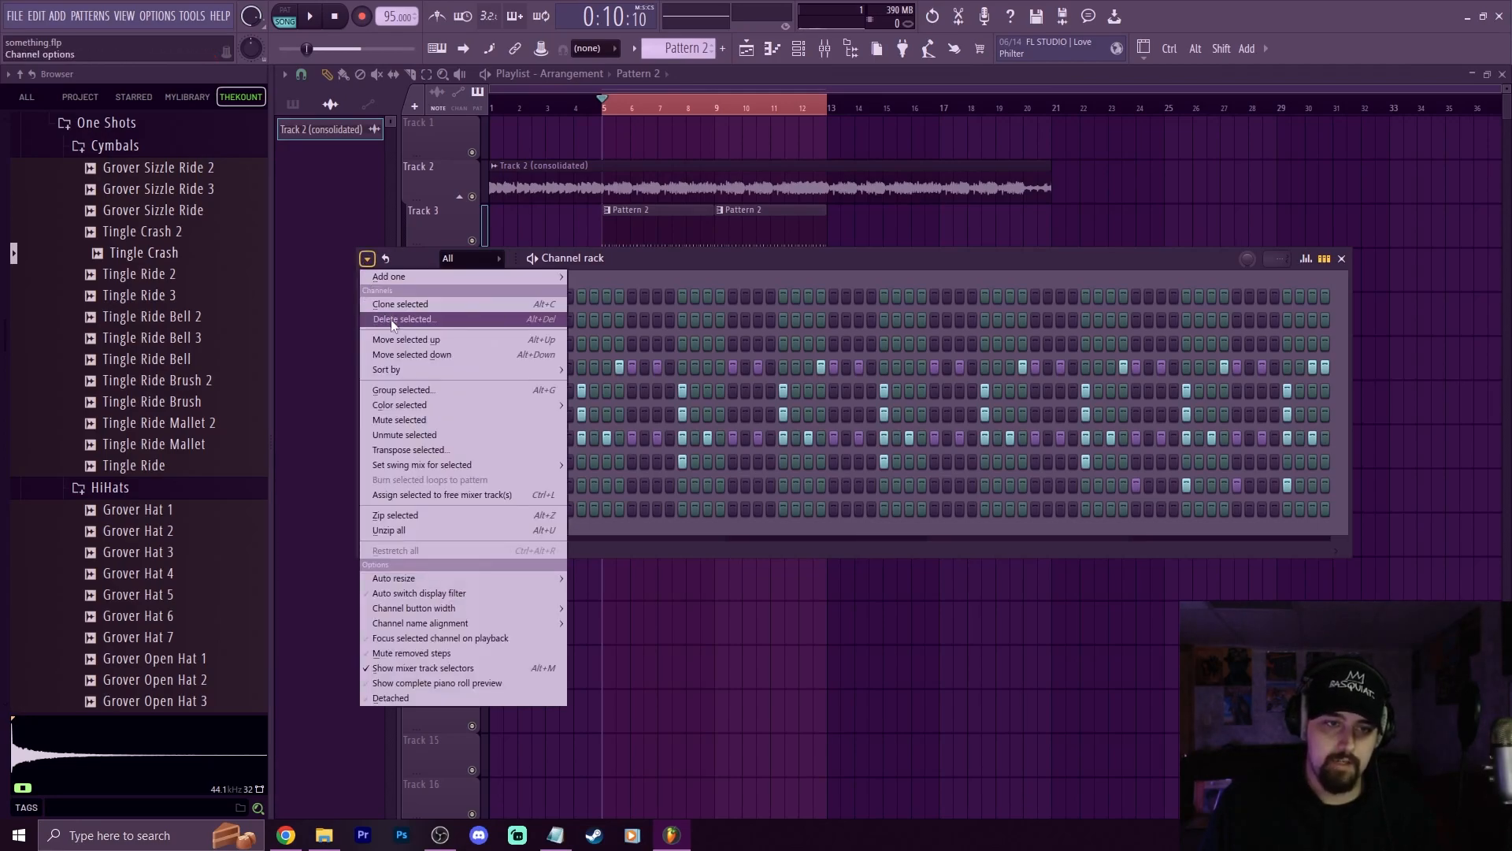
{"action": "mouse_move", "coordinate": [430, 465]}
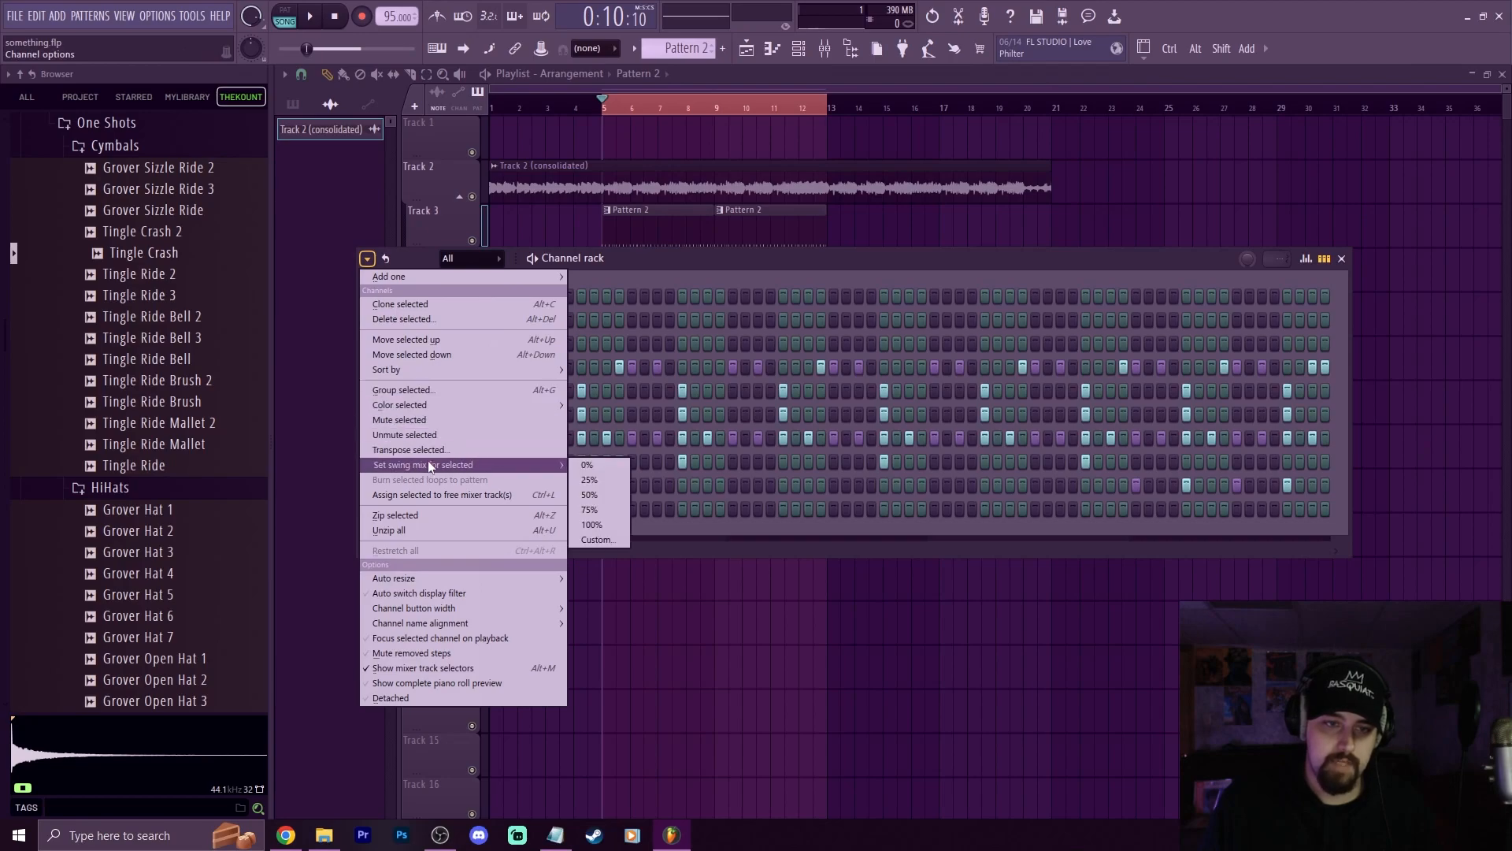
{"action": "left_click", "coordinate": [591, 511]}
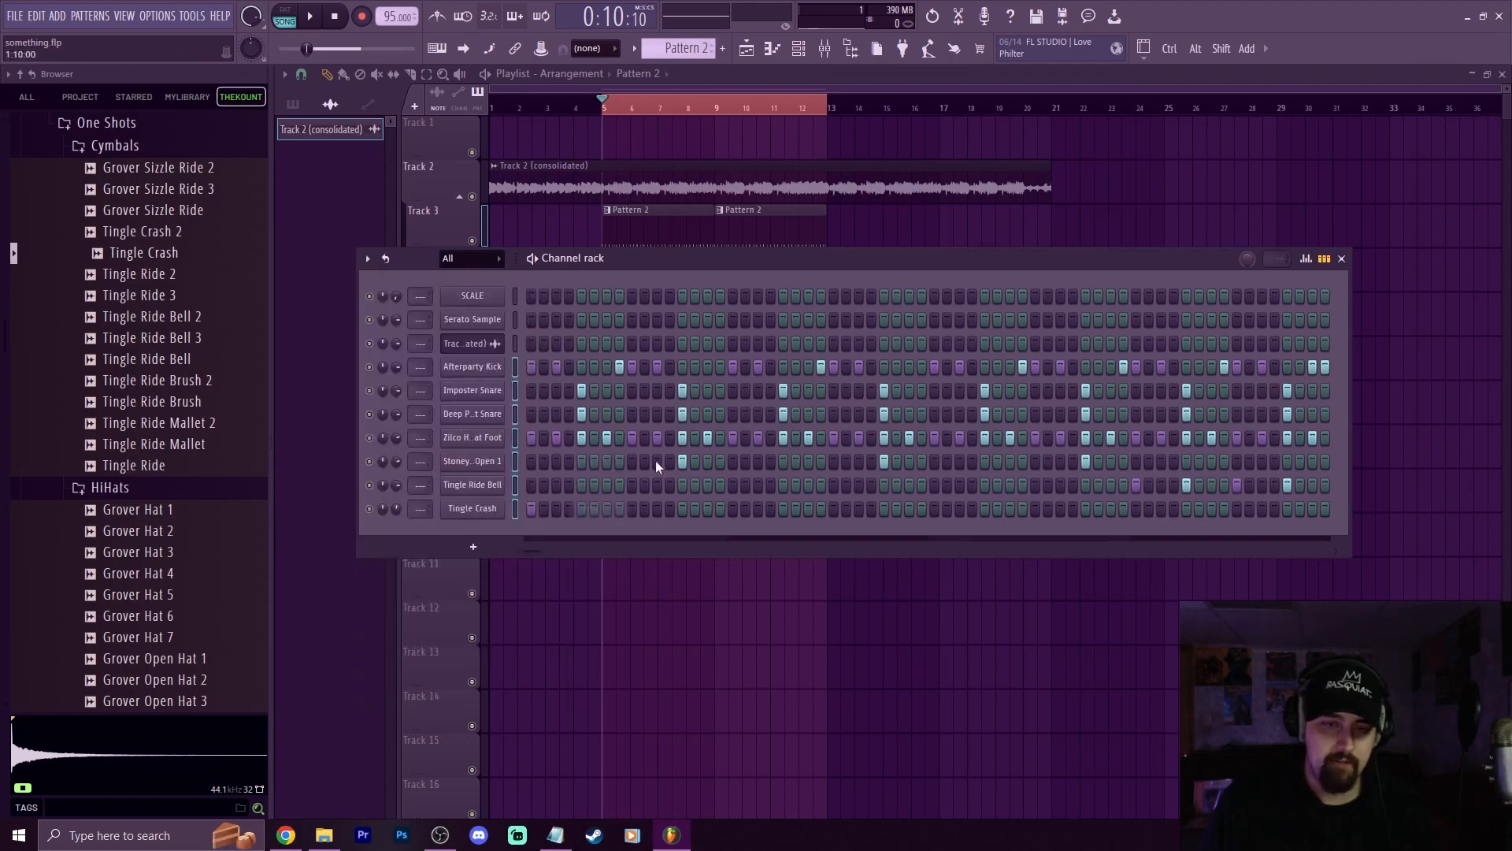
{"action": "left_click", "coordinate": [493, 371]}
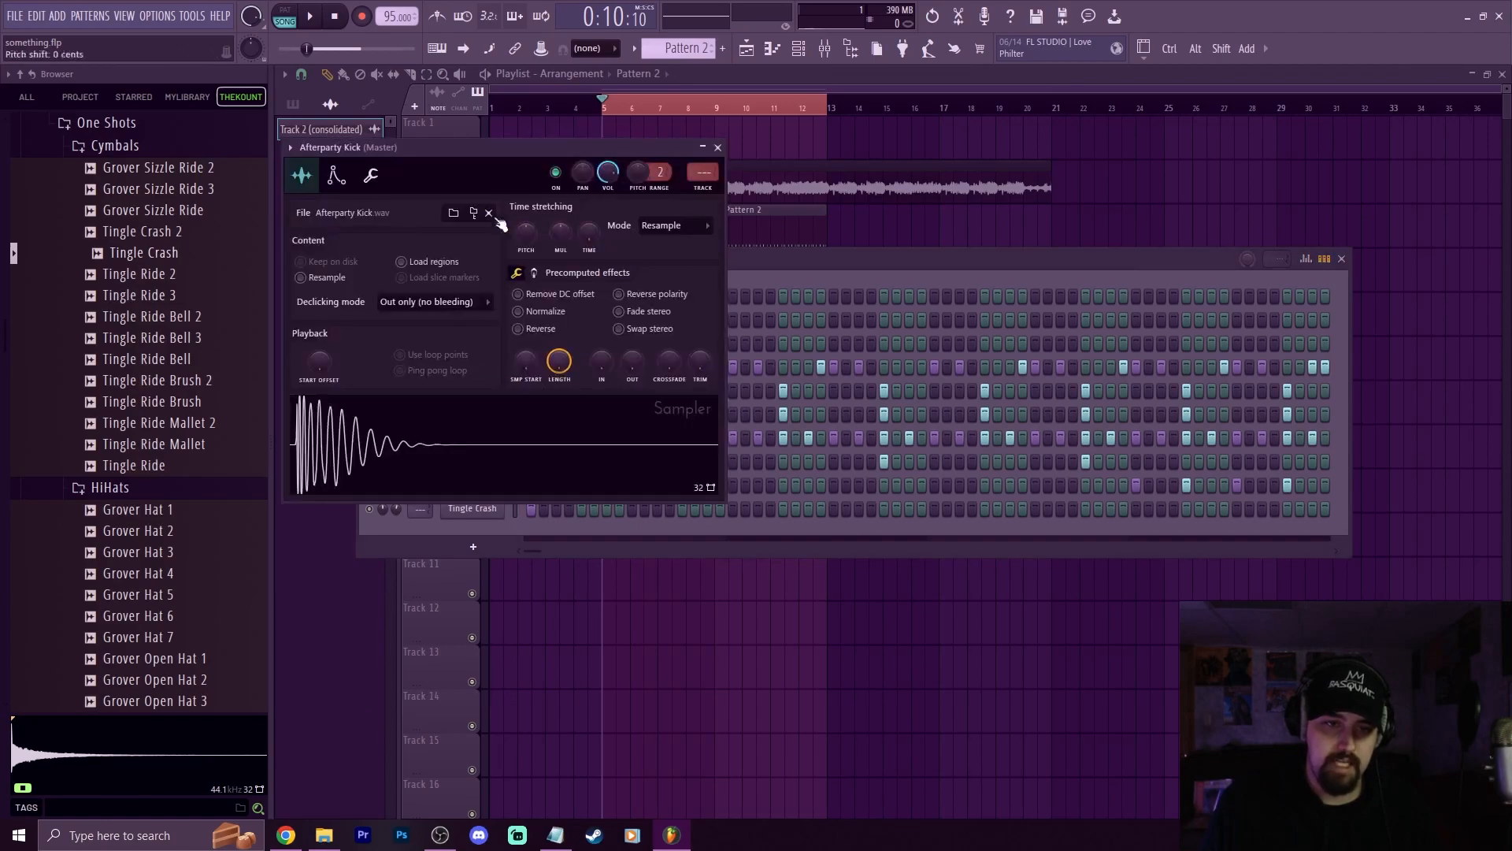
Check the swing setting of the Afterparty Kick channel, close its settings, and reposition the channel rack
{"action": "left_click", "coordinate": [376, 179]}
{"action": "left_click", "coordinate": [304, 175]}
{"action": "left_click", "coordinate": [375, 178]}
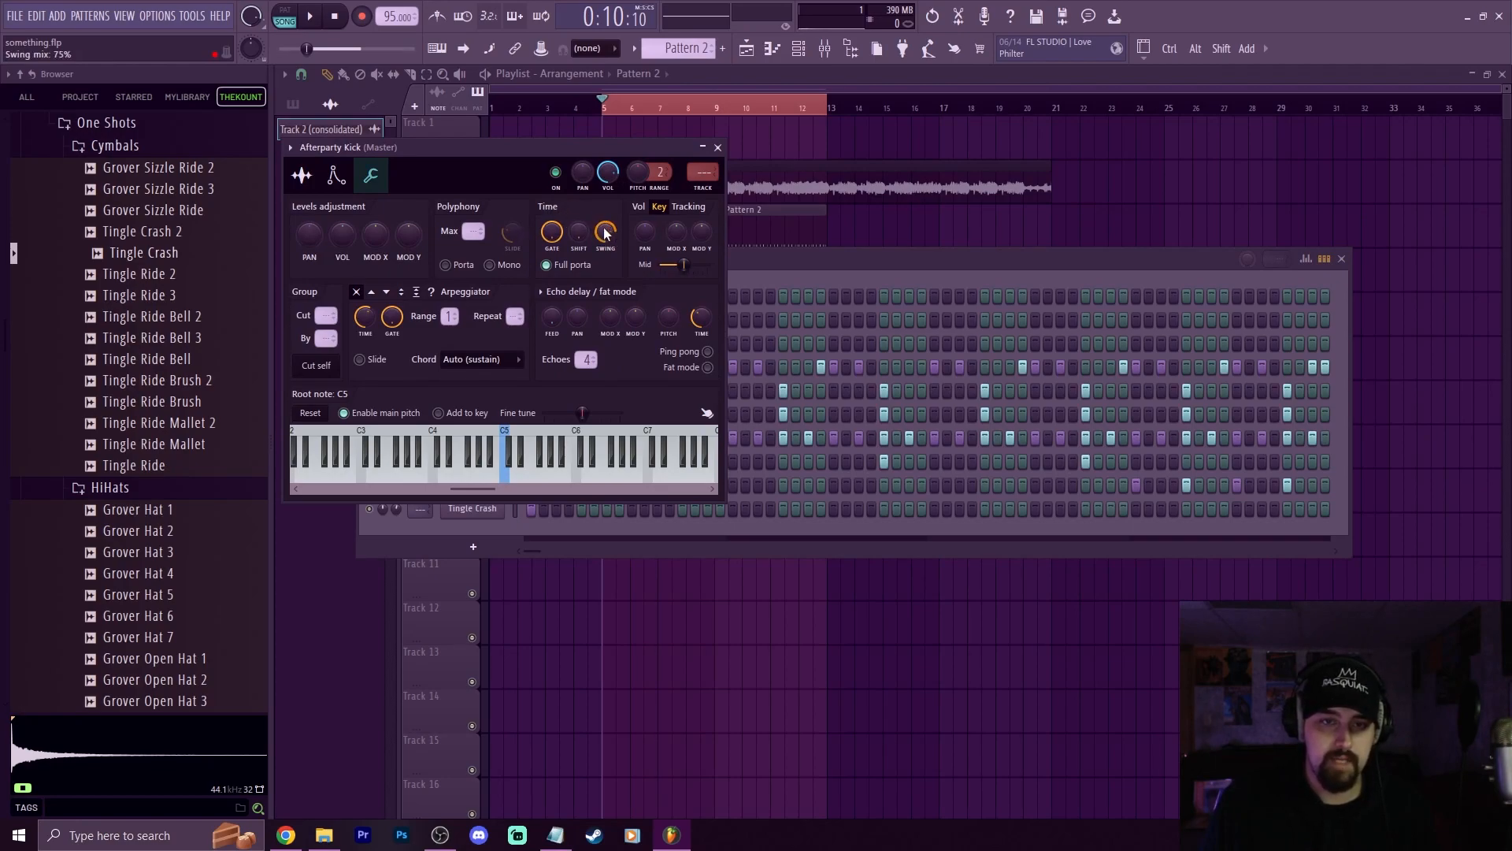
{"action": "left_click_drag", "start_coordinate": [750, 256], "coordinate": [817, 272]}
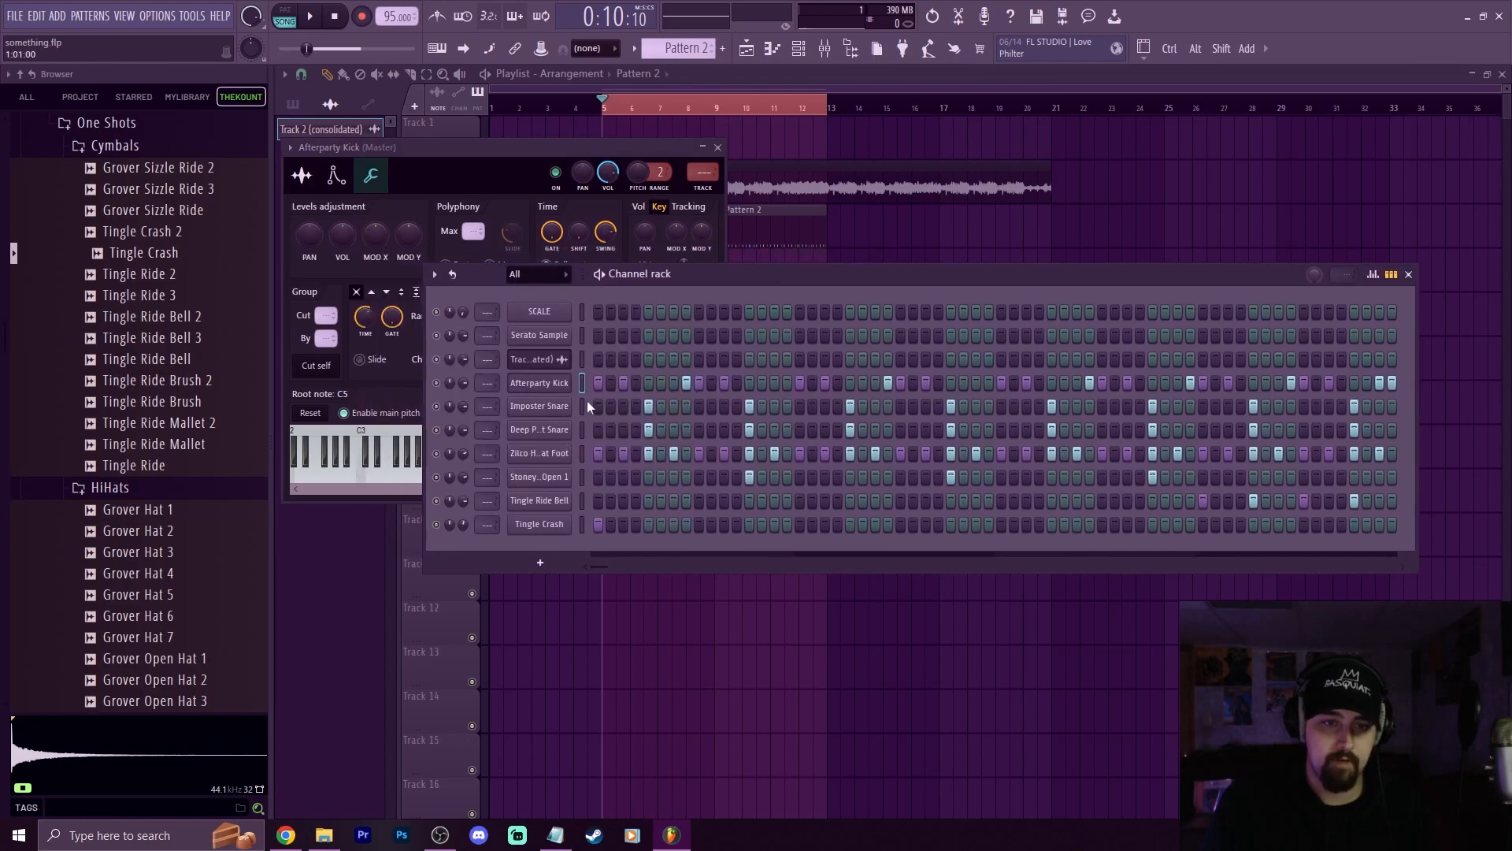
{"action": "left_click_drag", "start_coordinate": [571, 147], "coordinate": [613, 143]}
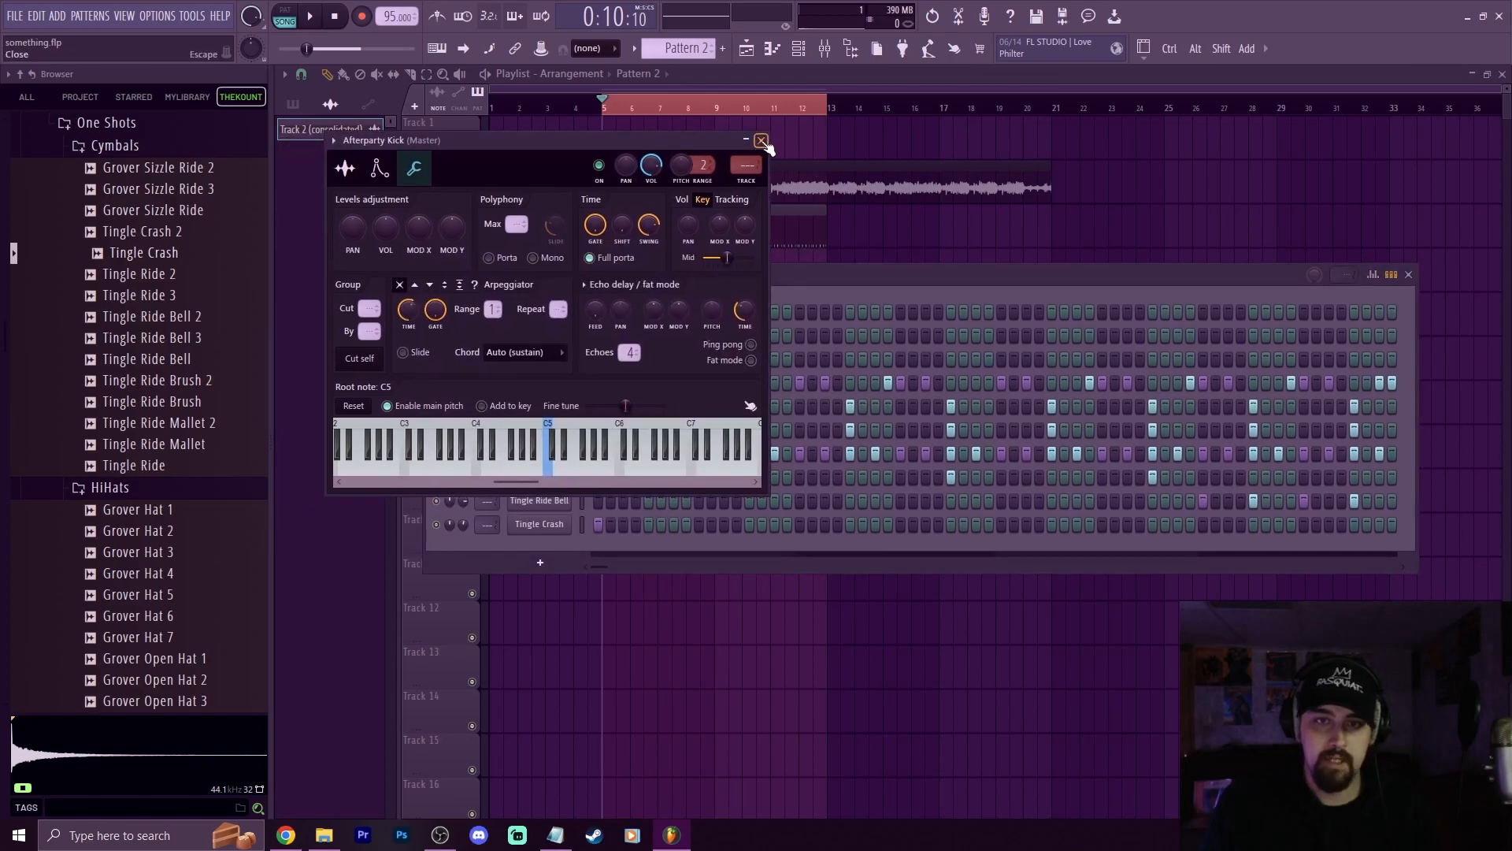
{"action": "left_click", "coordinate": [762, 146]}
{"action": "left_click_drag", "start_coordinate": [1245, 277], "coordinate": [1170, 322]}
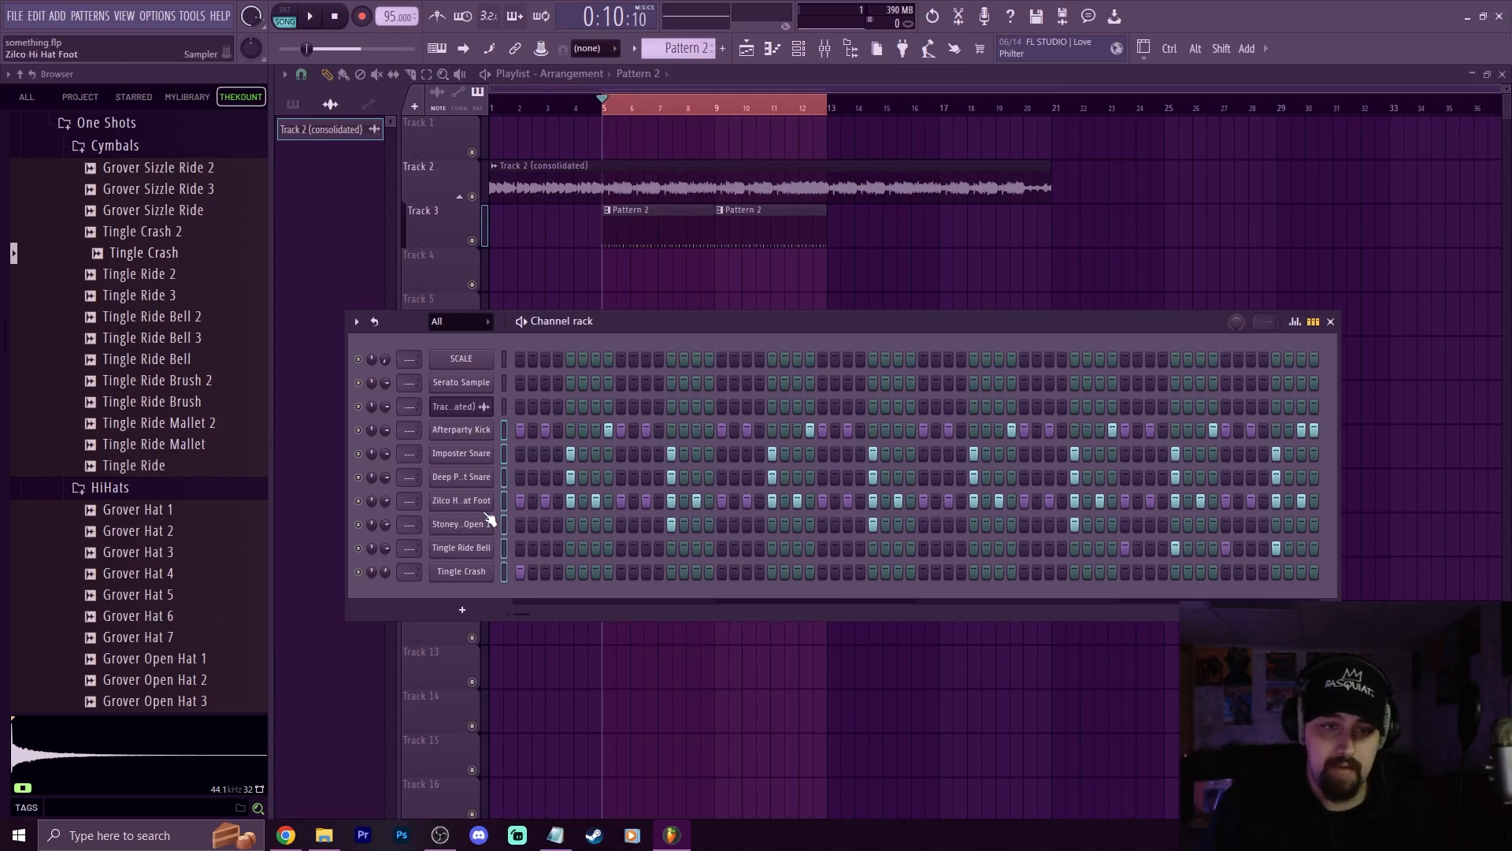
Apply a 75% swing mix to all selected drum channels at once
{"action": "left_click", "coordinate": [354, 321]}
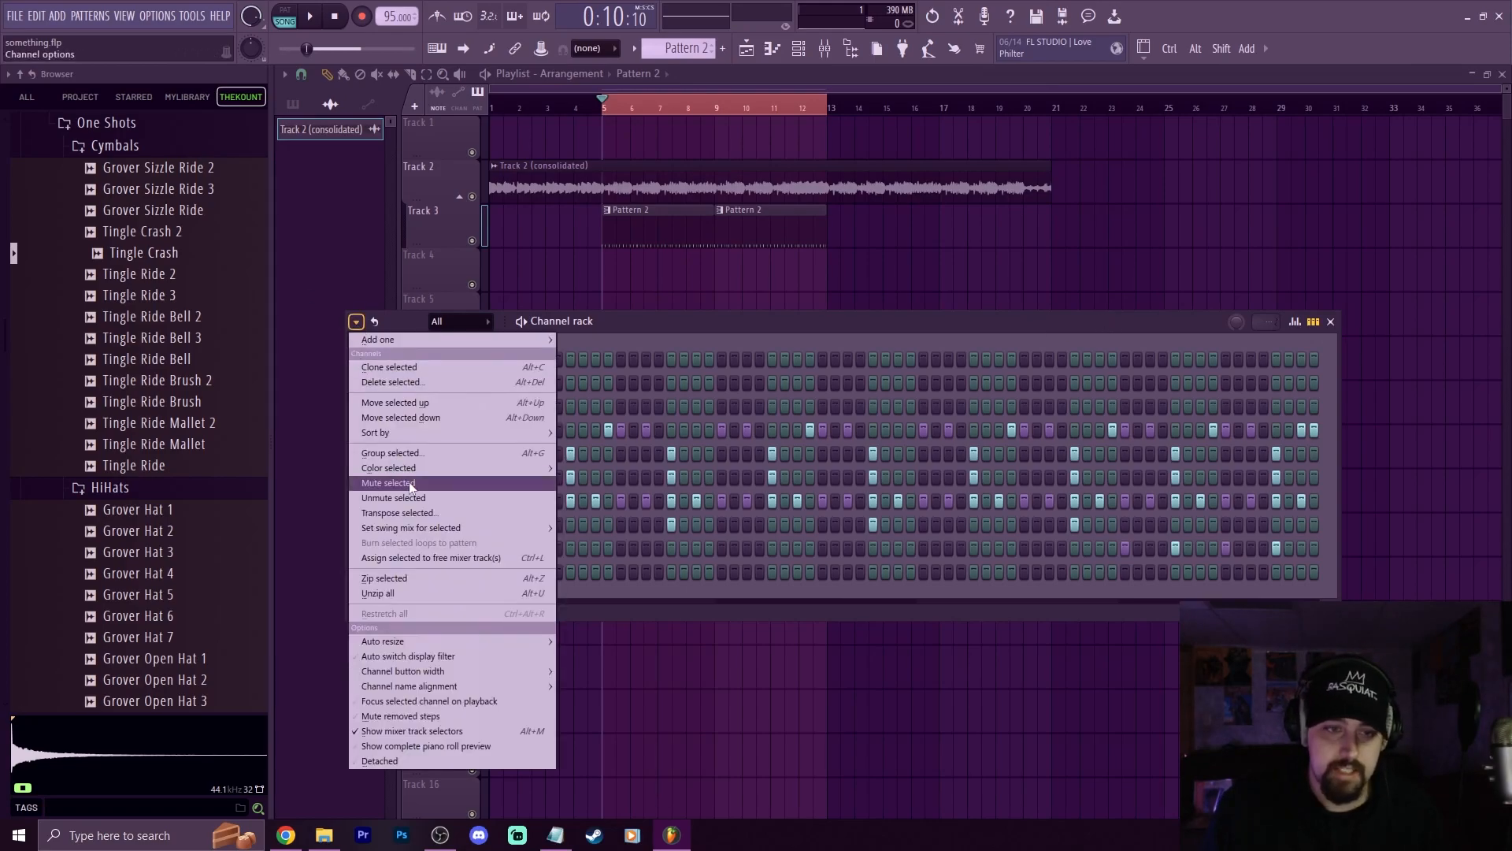
{"action": "mouse_move", "coordinate": [413, 527]}
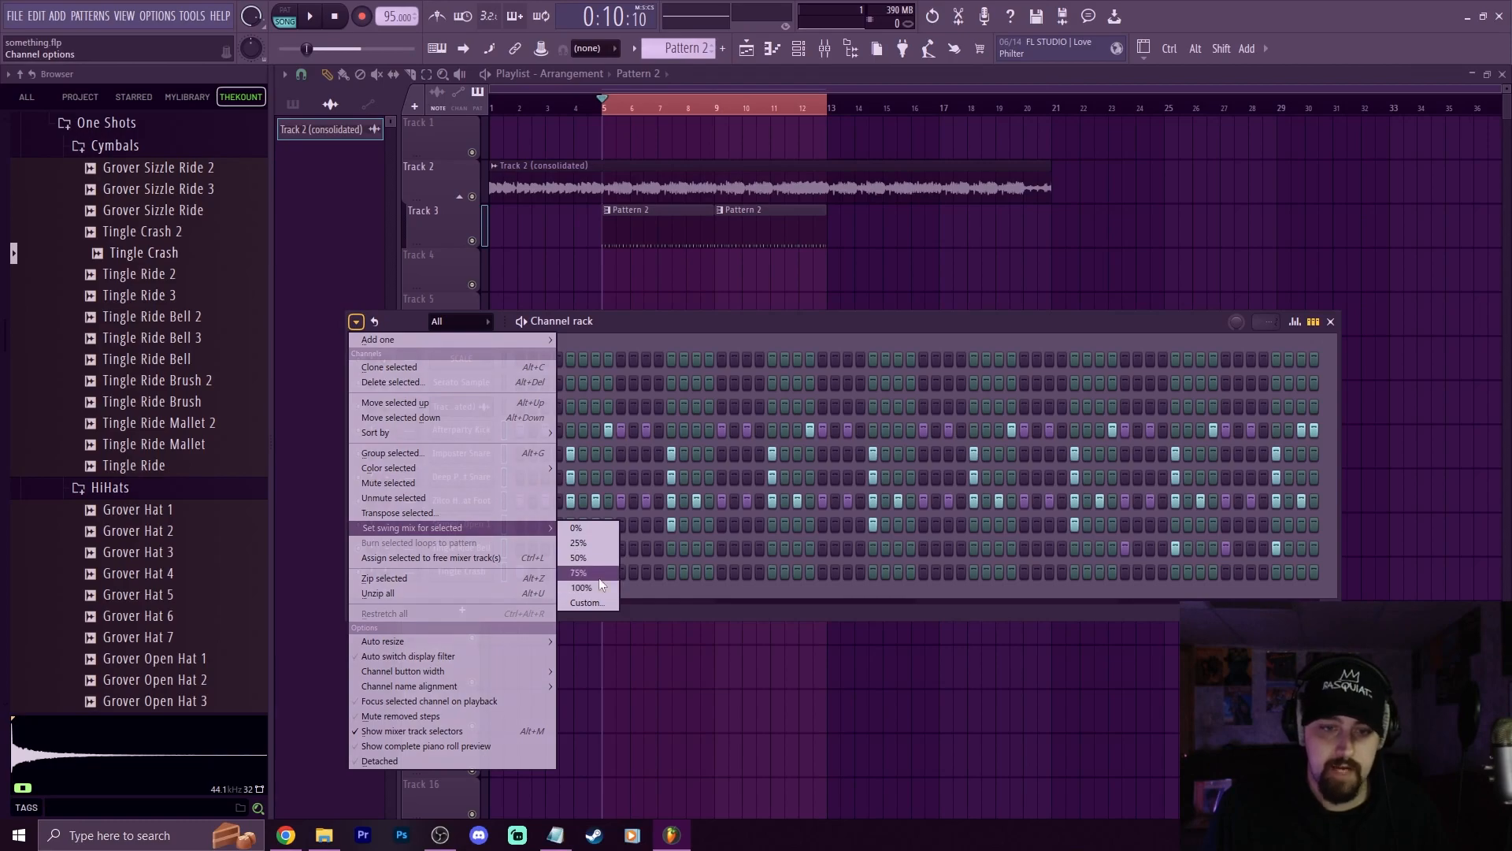
{"action": "left_click", "coordinate": [593, 574]}
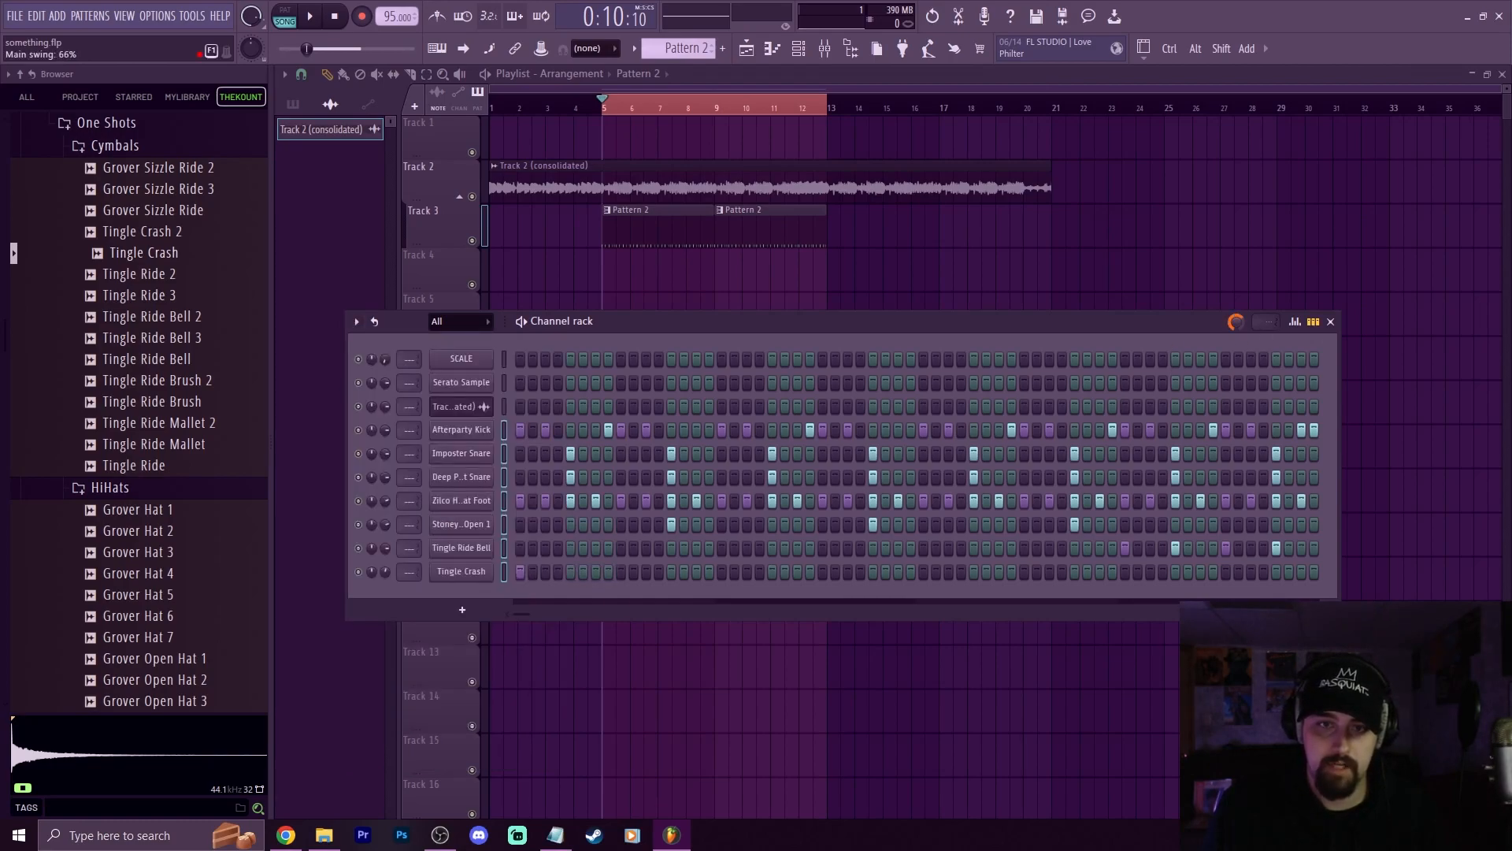
Audition the drum loop with the main swing raised to 92% and lower the swing amount again
{"action": "key", "text": "space"}
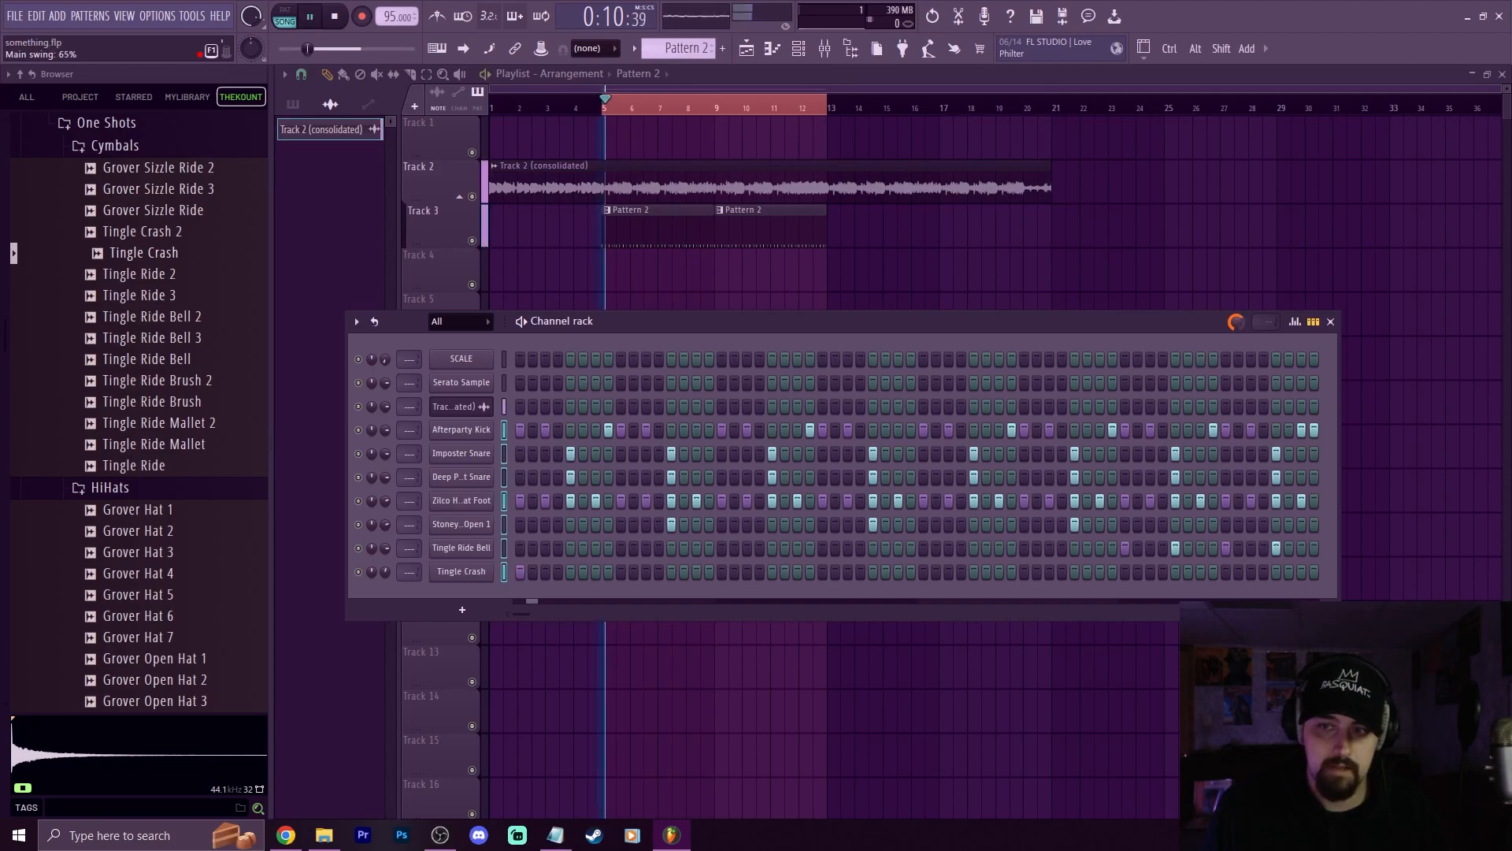
{"action": "left_click_drag", "start_coordinate": [1236, 321], "coordinate": [1236, 296]}
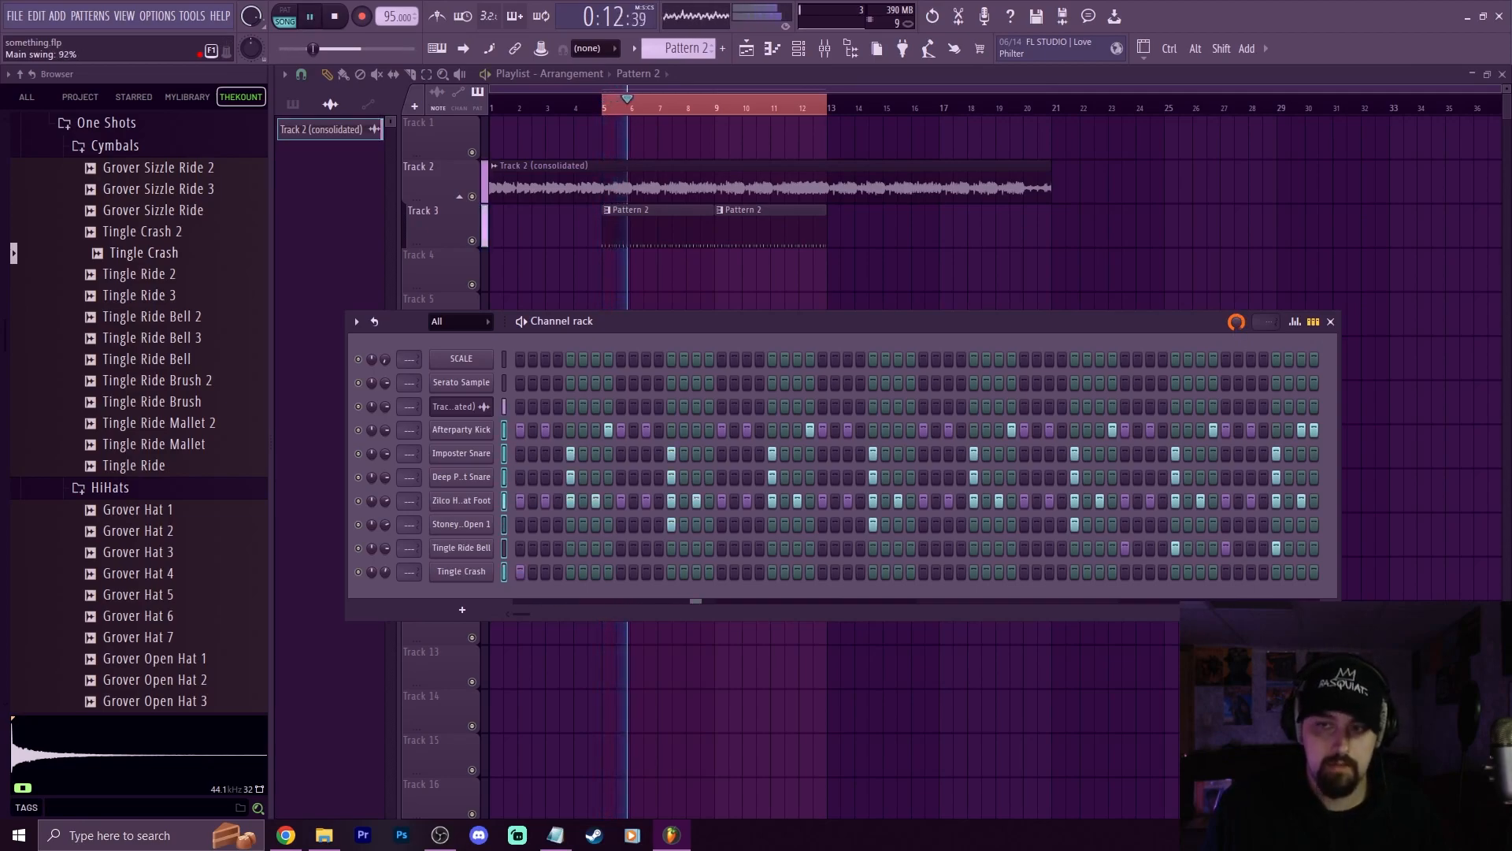
{"action": "key", "text": "space"}
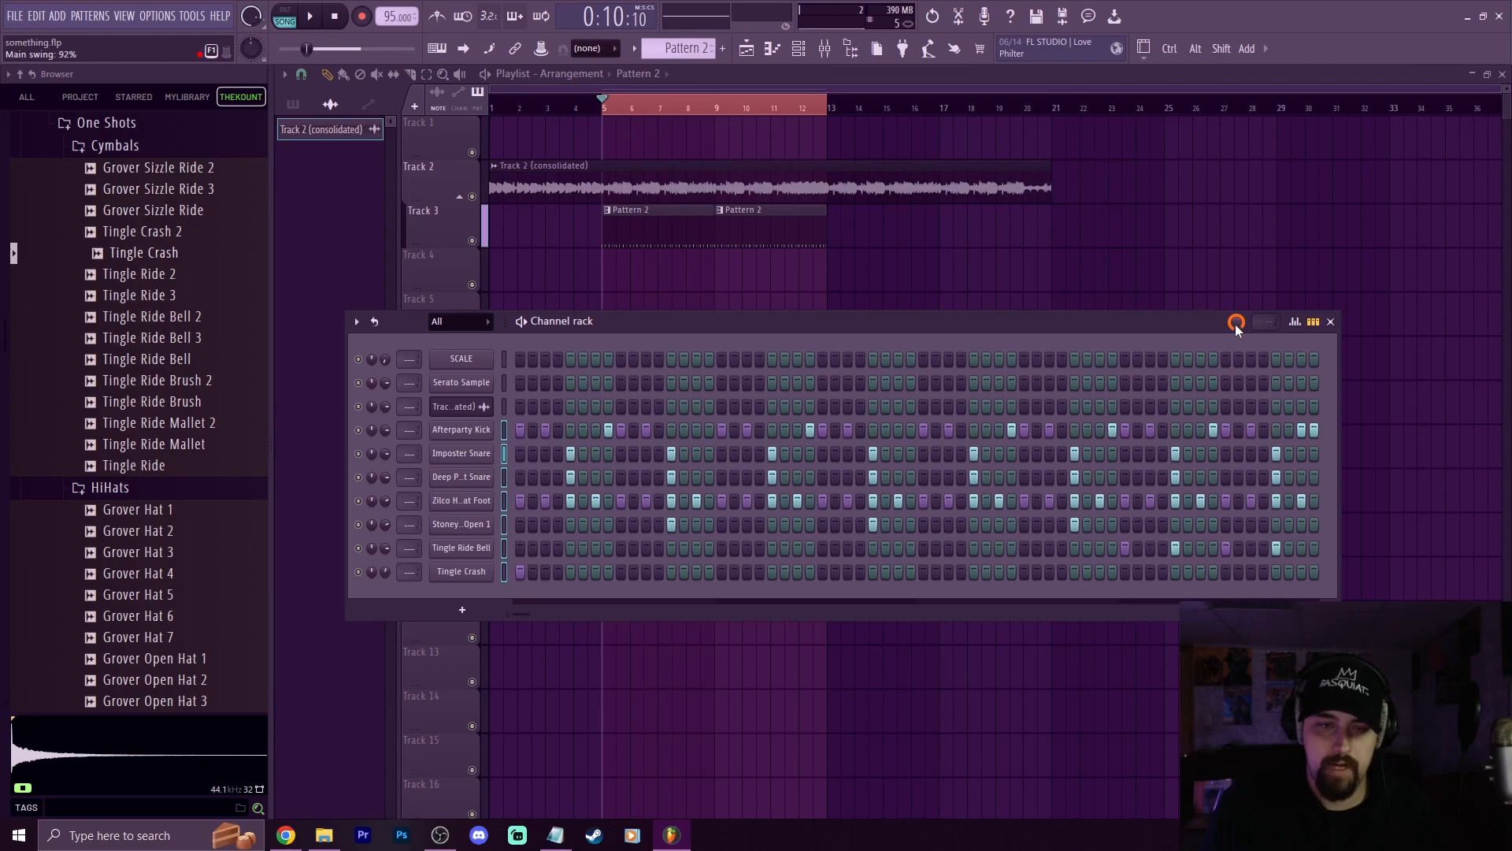
{"action": "key", "text": "space"}
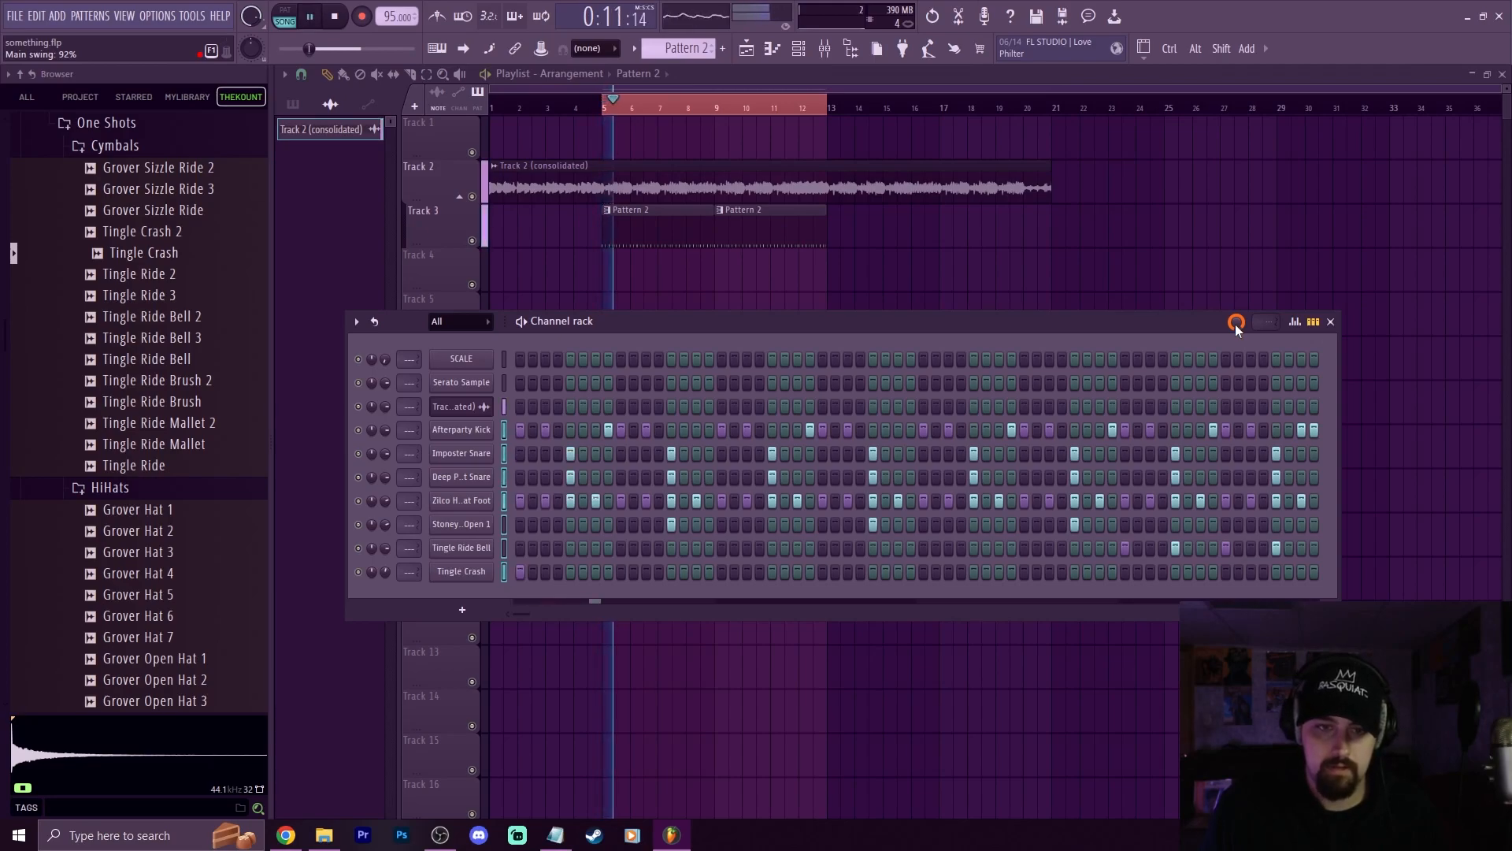
{"action": "key", "text": "space"}
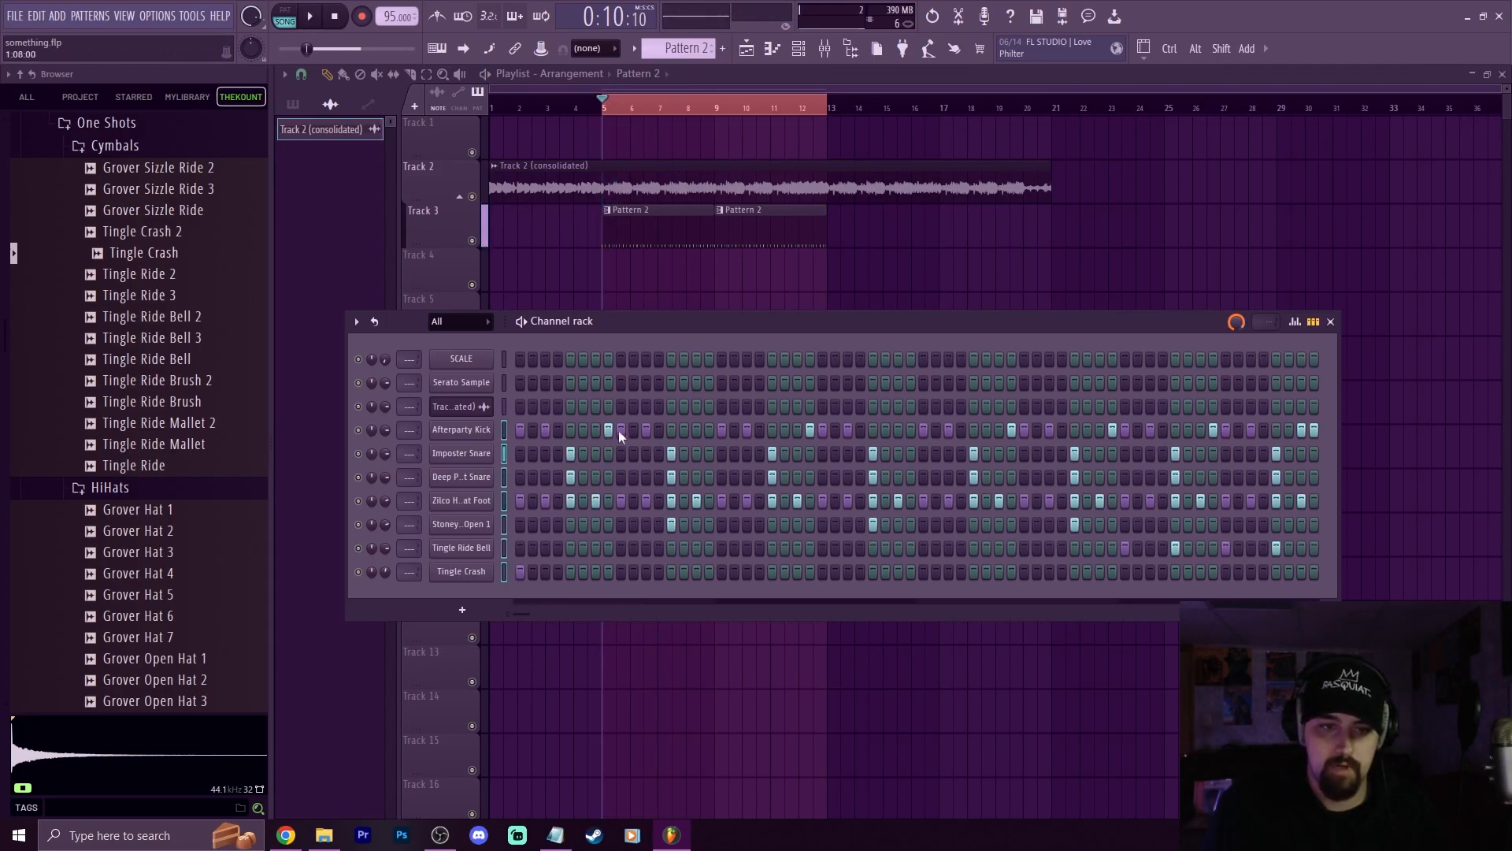
{"action": "left_click_drag", "start_coordinate": [1236, 321], "coordinate": [1236, 333]}
{"action": "key", "text": "space"}
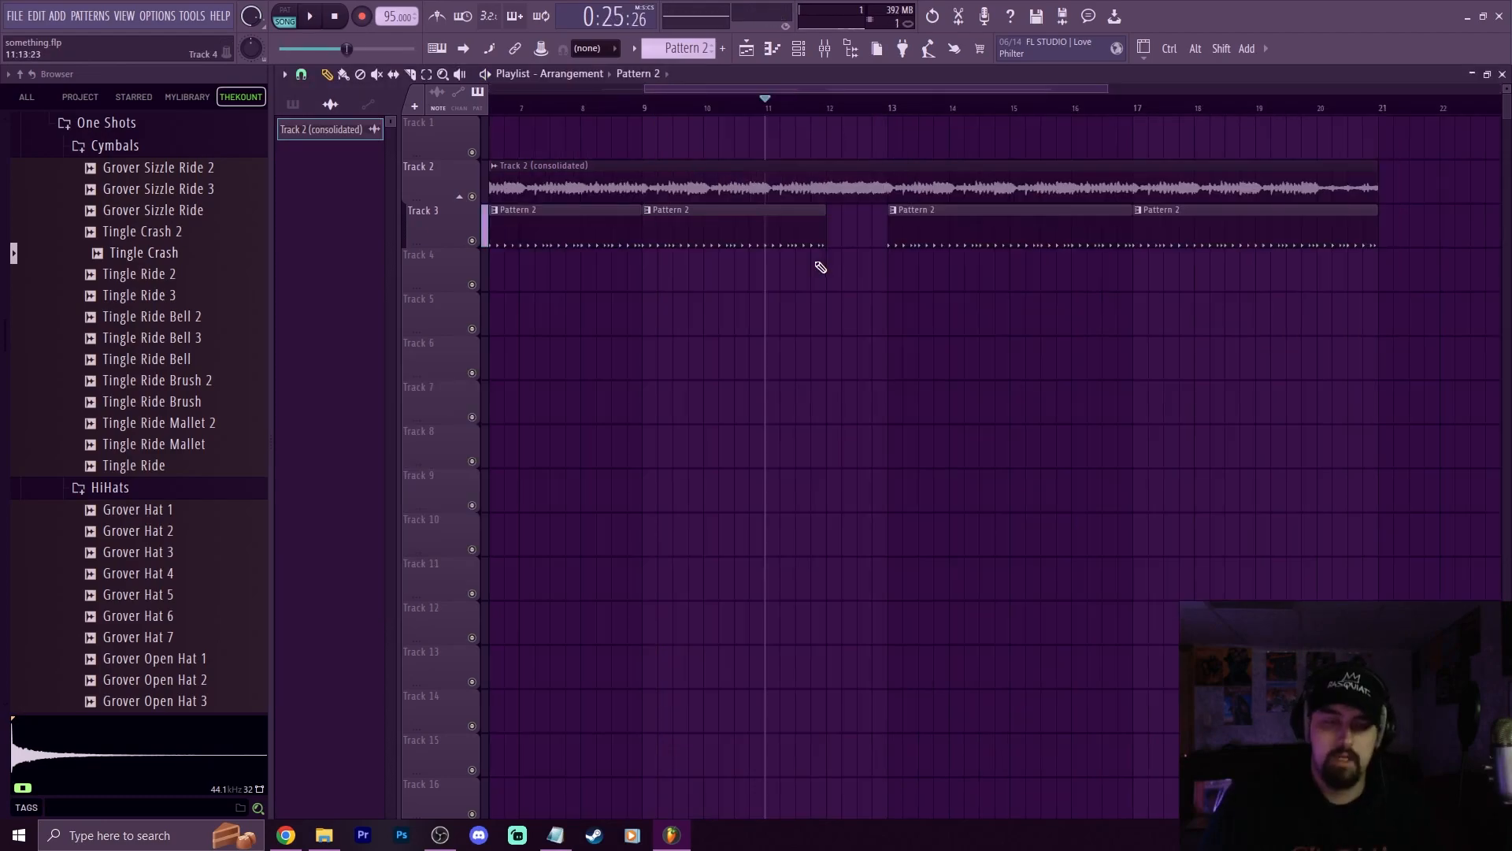
Play the arrangement from bar 12 through the gap between the Pattern 2 clips
{"action": "scroll", "coordinate": [821, 110], "scroll_direction": "up", "scroll_amount": 2}
{"action": "left_click", "coordinate": [838, 109]}
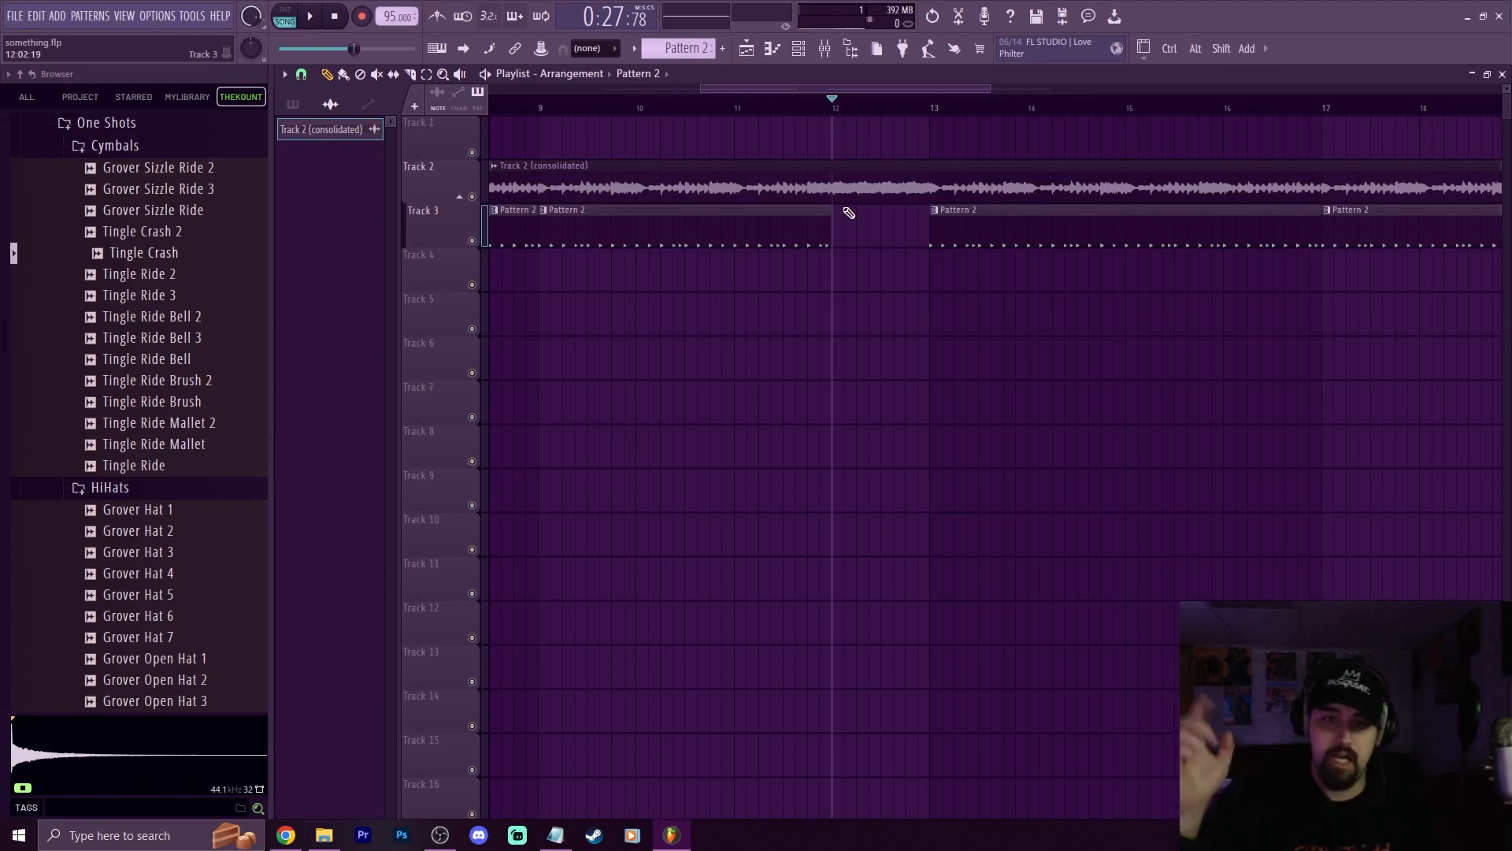
{"action": "key", "text": "space"}
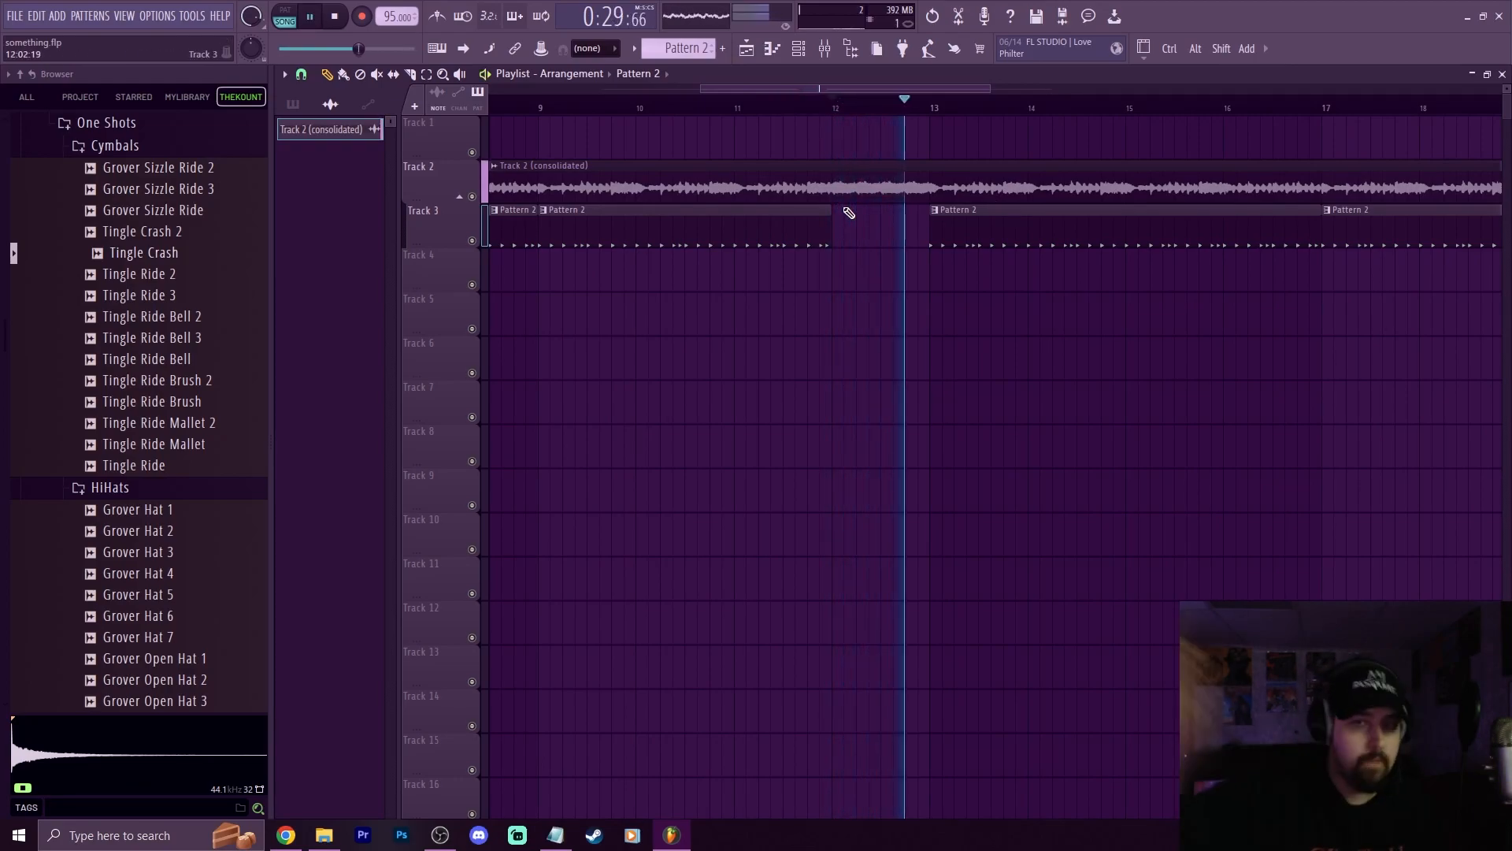
{"action": "key", "text": "space"}
Try filling bar 12 on Track 4 with four one-beat Pattern 2 clips and play the result
{"action": "left_click_drag", "start_coordinate": [1002, 272], "coordinate": [866, 277]}
{"action": "mouse_move", "coordinate": [1121, 280]}
{"action": "left_mouse_down"}
{"action": "mouse_move", "coordinate": [856, 285]}
{"action": "mouse_move", "coordinate": [890, 260]}
{"action": "mouse_move", "coordinate": [896, 280]}
{"action": "mouse_move", "coordinate": [1114, 260]}
{"action": "left_mouse_up"}
{"action": "scroll", "coordinate": [860, 116], "scroll_direction": "up", "scroll_amount": 6}
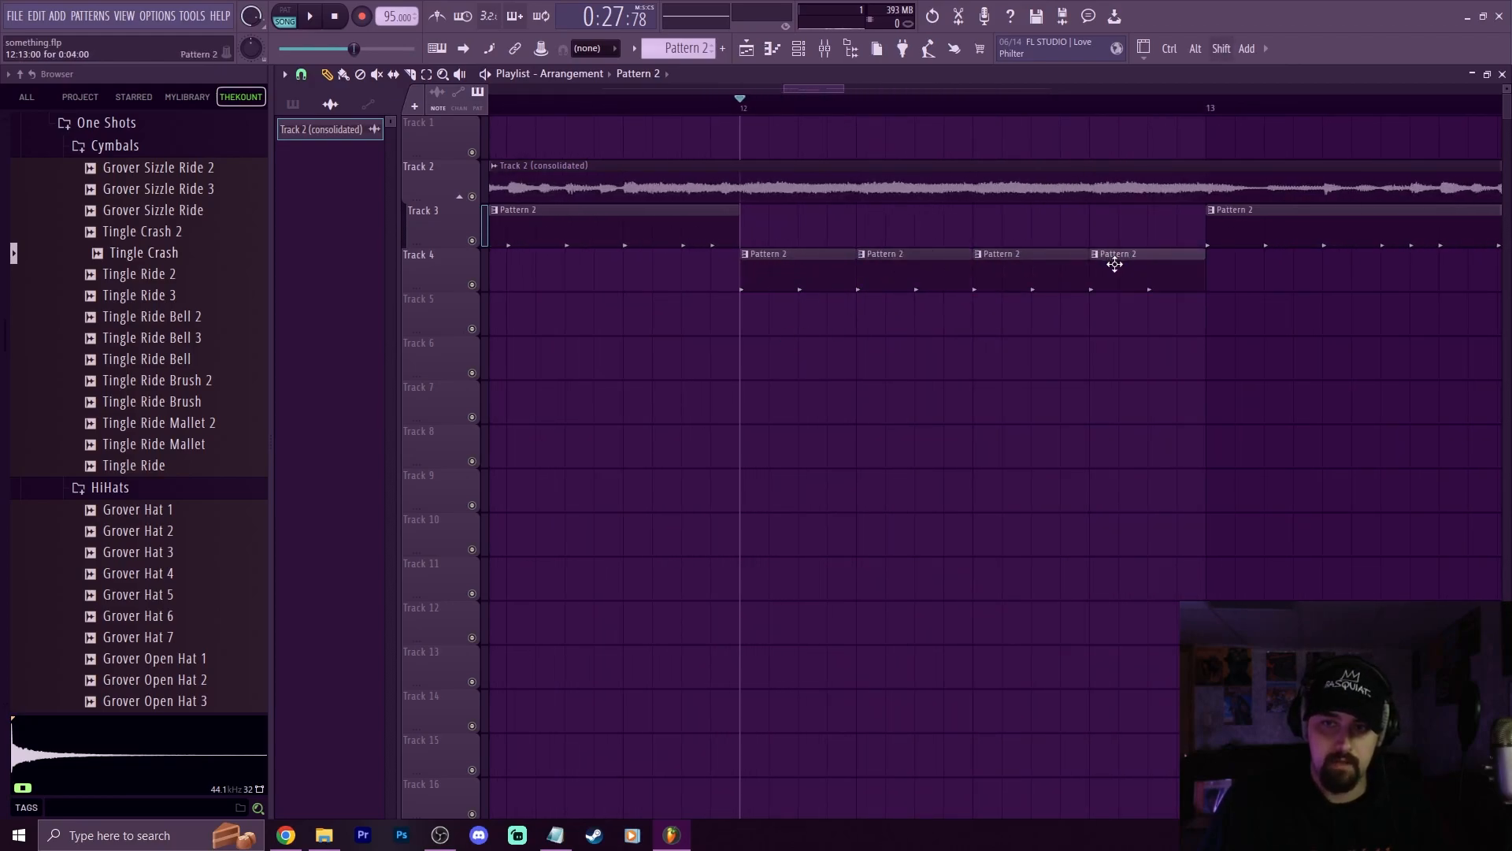
{"action": "key", "text": "space"}
{"action": "key", "text": "space"}
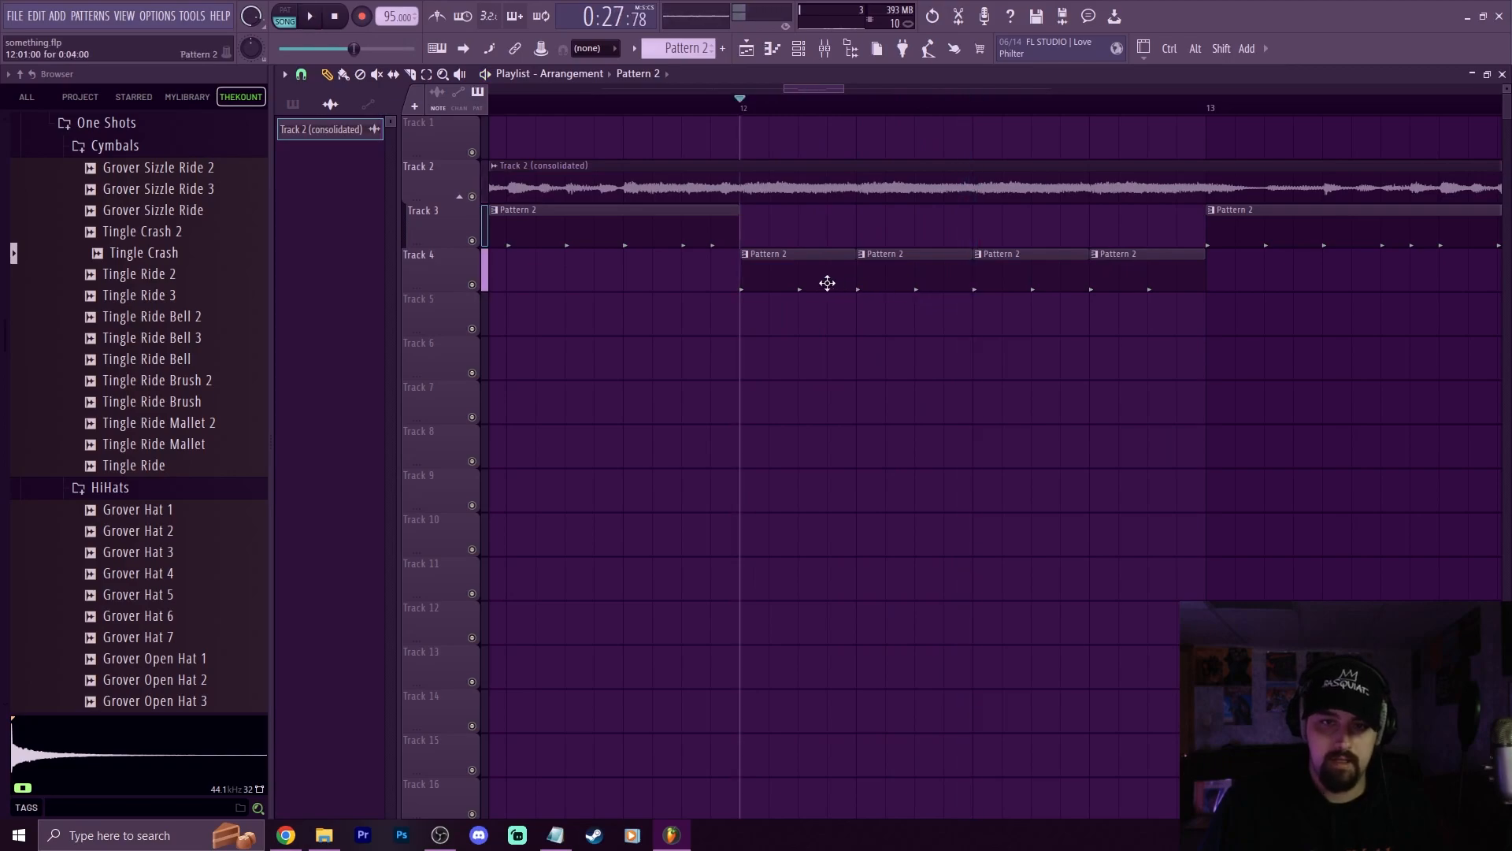
Stop playback and delete the four short Pattern 2 clips from bar 12 of Track 4
{"action": "left_click", "coordinate": [335, 18]}
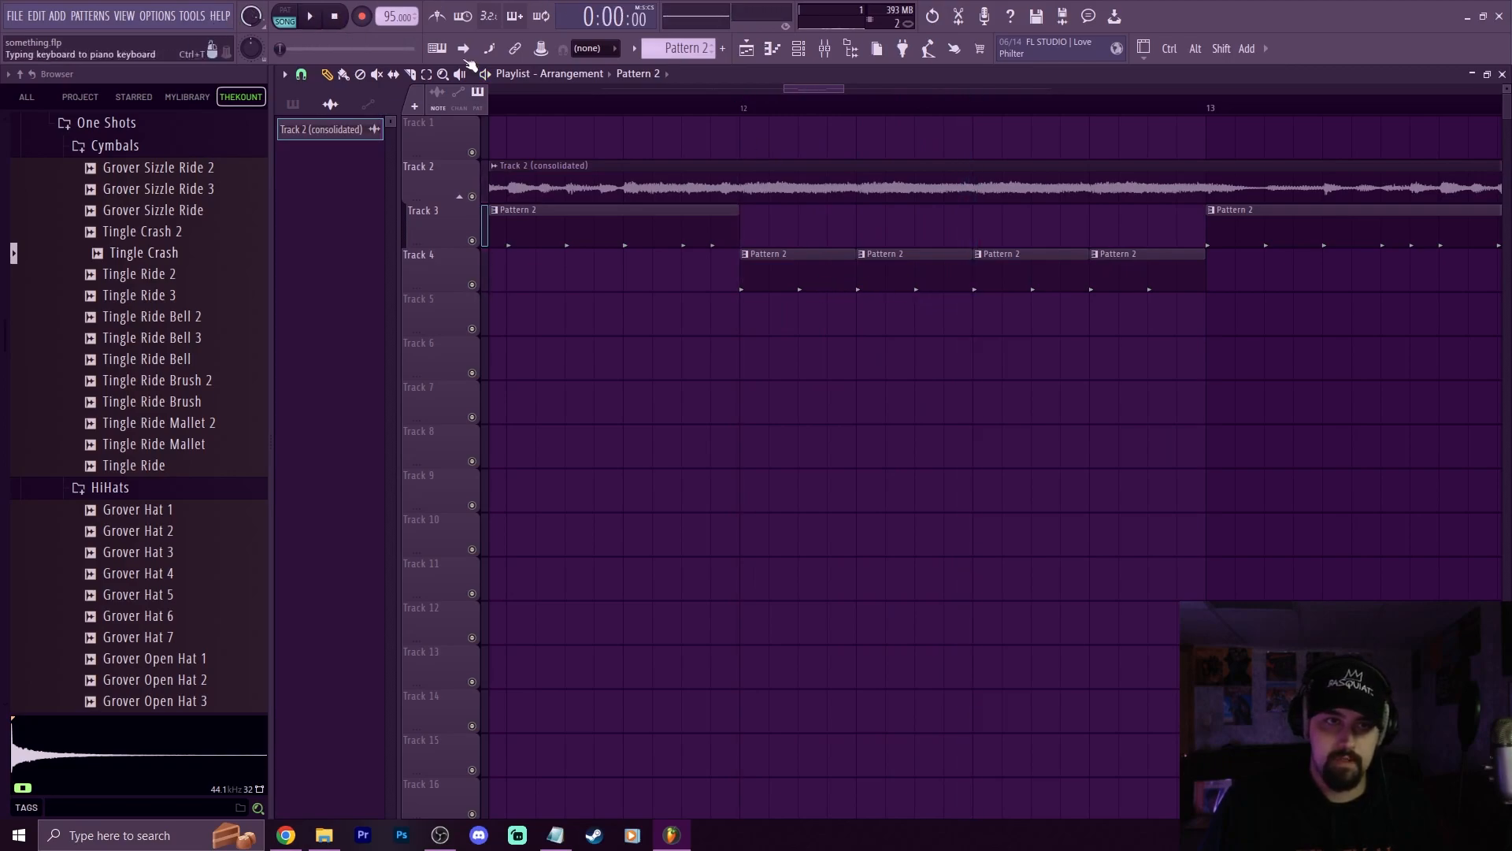
{"action": "right_click", "coordinate": [792, 277]}
{"action": "right_click", "coordinate": [905, 279]}
{"action": "right_click", "coordinate": [1024, 282]}
{"action": "right_click", "coordinate": [1115, 282]}
Place Pattern 3 at bar 12 on Track 4 and program Afterparty Kick hits on its steps 1 and 3
{"action": "scroll", "coordinate": [682, 51], "scroll_direction": "down", "scroll_amount": 1}
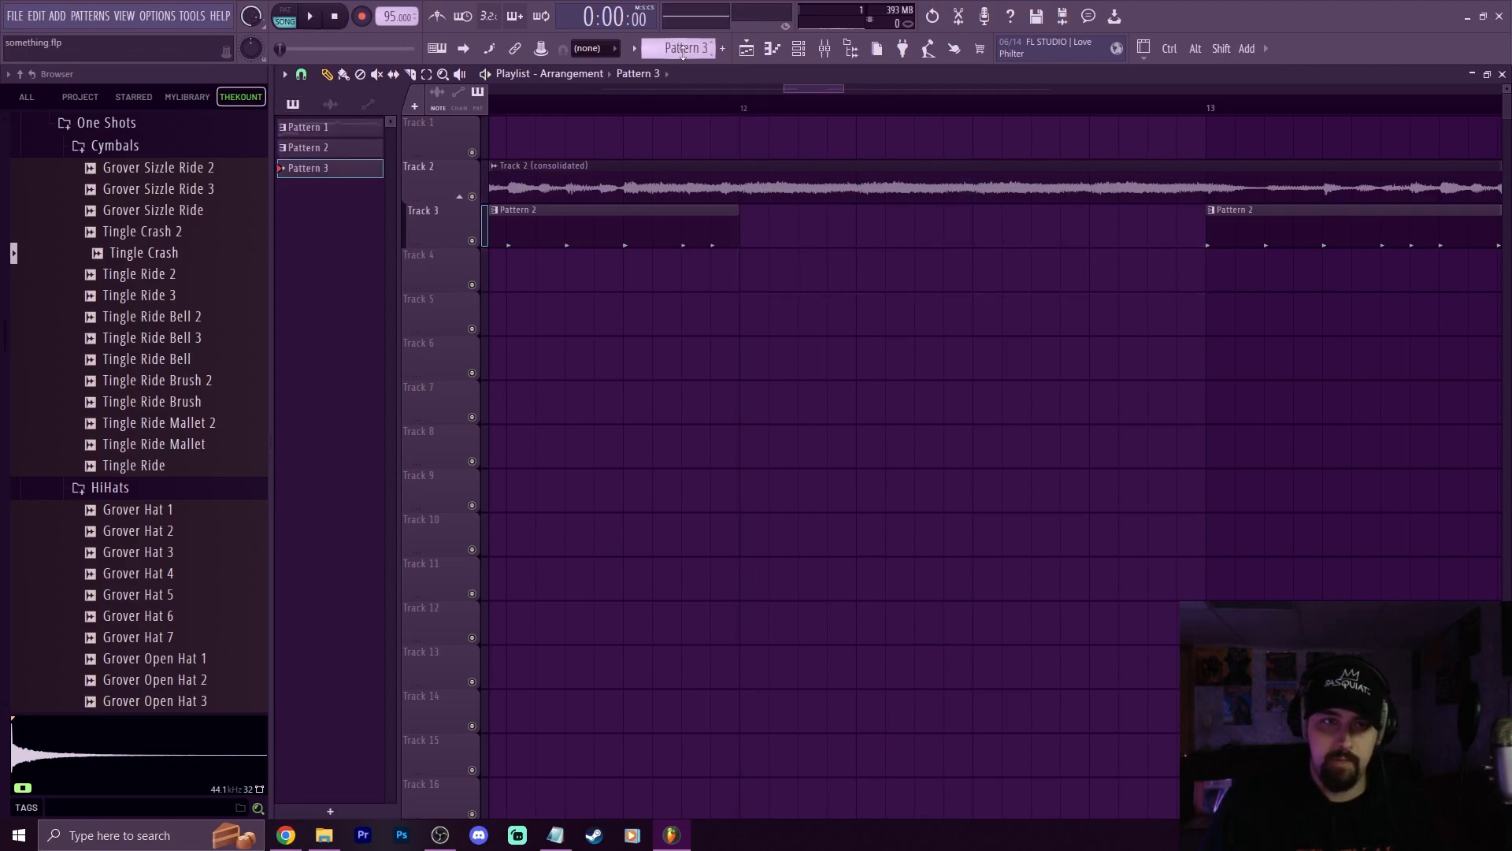
{"action": "left_click", "coordinate": [742, 283]}
{"action": "left_click", "coordinate": [782, 54]}
{"action": "left_click", "coordinate": [780, 53]}
{"action": "left_click", "coordinate": [798, 52]}
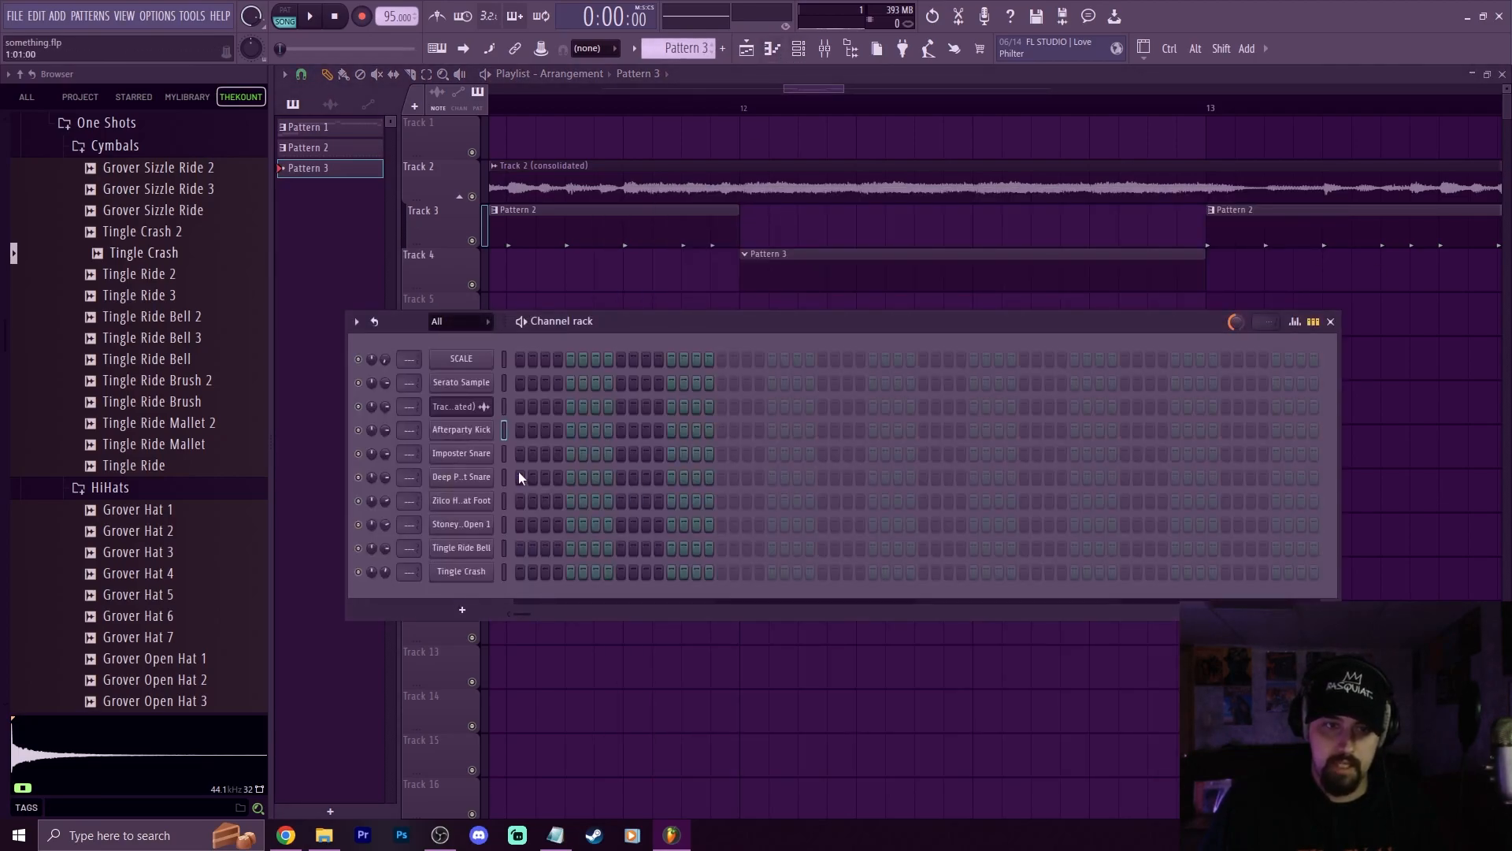
{"action": "key", "text": "F6"}
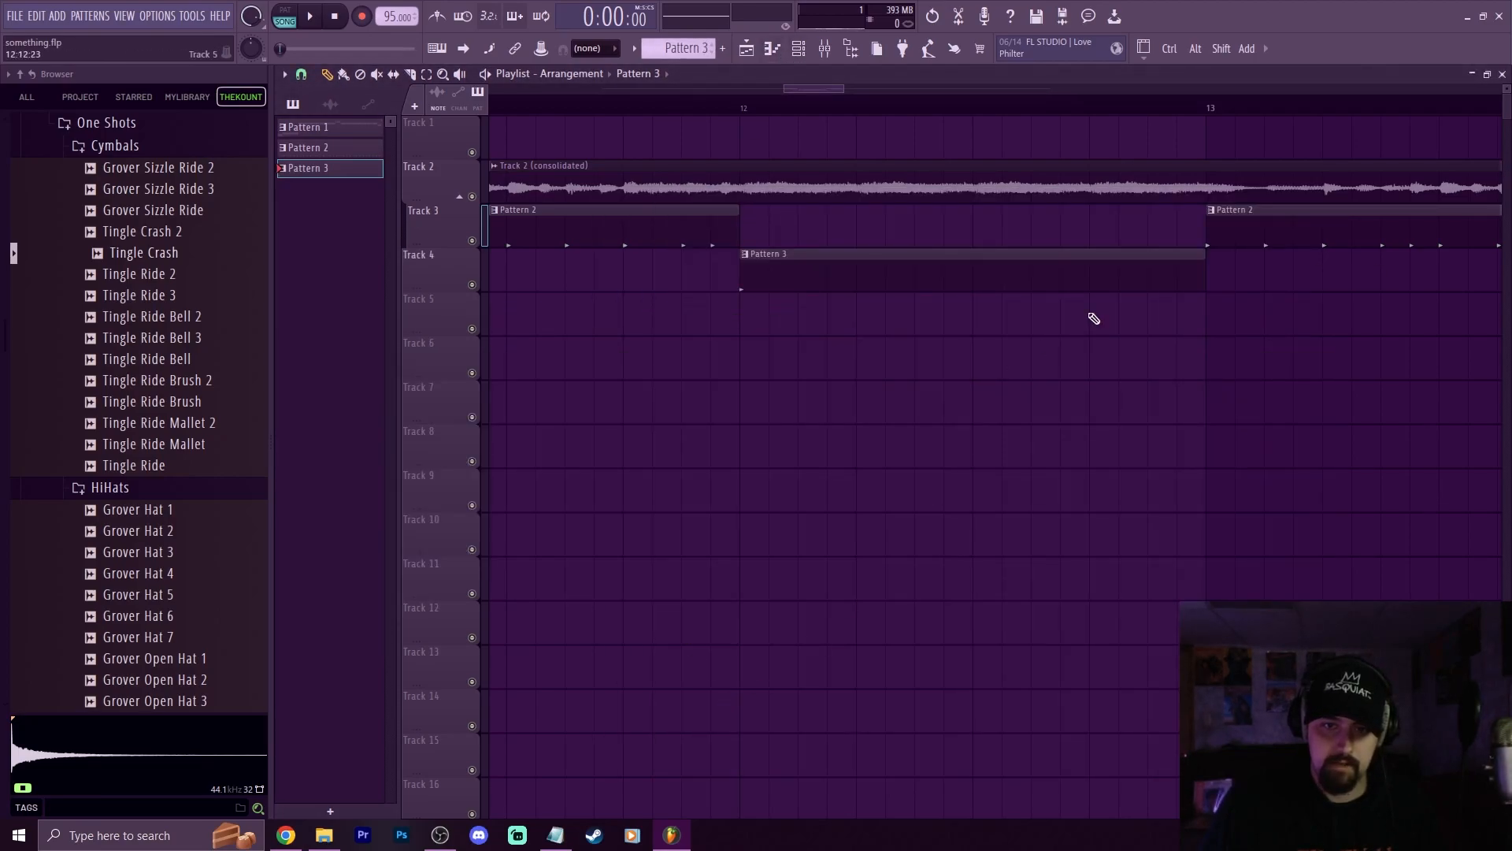
{"action": "left_click", "coordinate": [819, 48]}
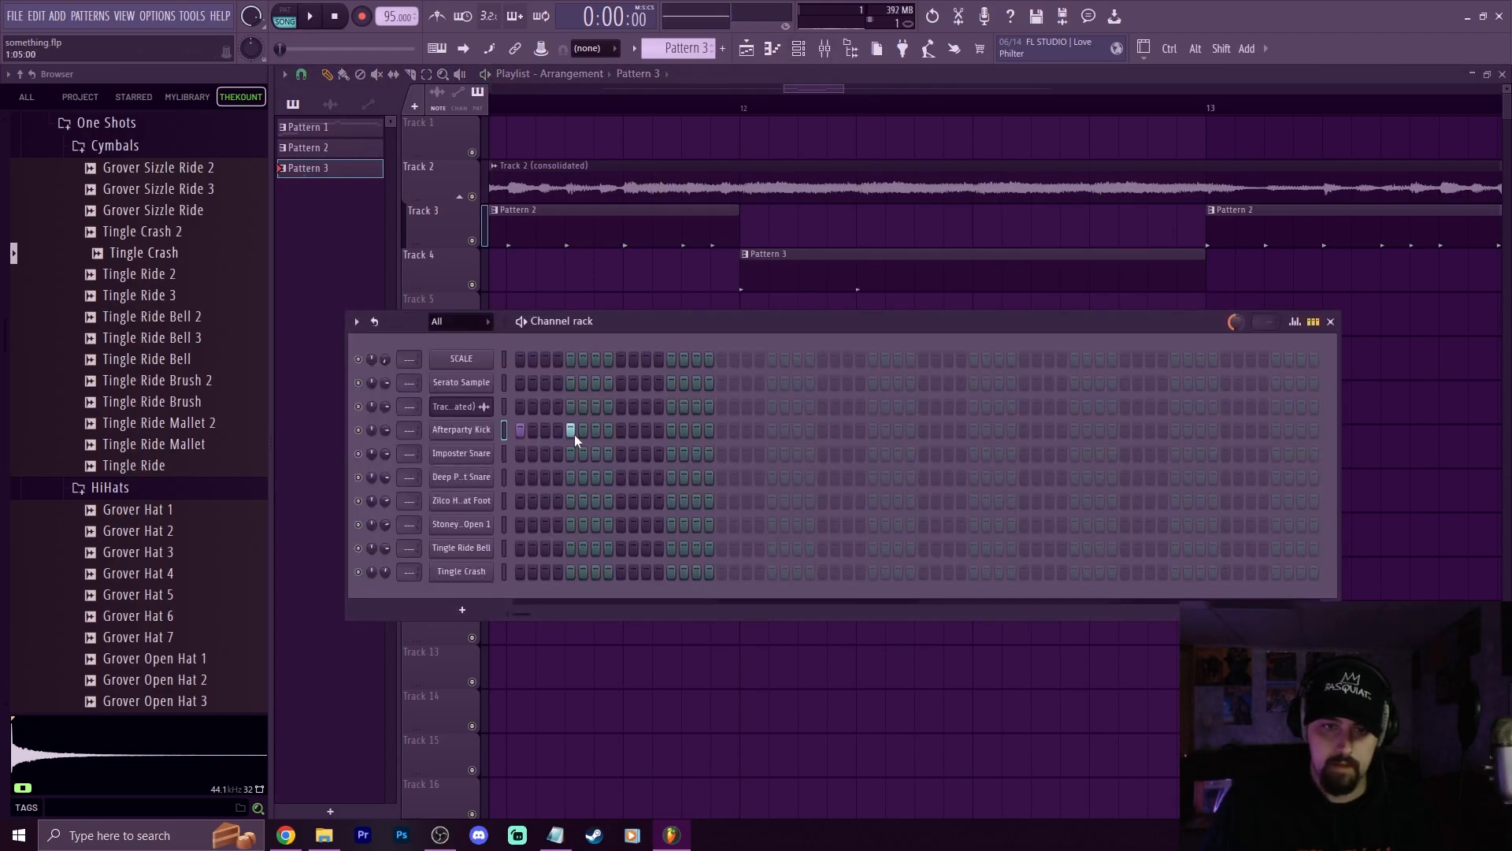
{"action": "left_click", "coordinate": [546, 430]}
{"action": "key", "text": "F6"}
Shorten the Pattern 3 clip to one beat and repeat it across the first three beats of bar 12
{"action": "left_click_drag", "start_coordinate": [1202, 282], "coordinate": [761, 306]}
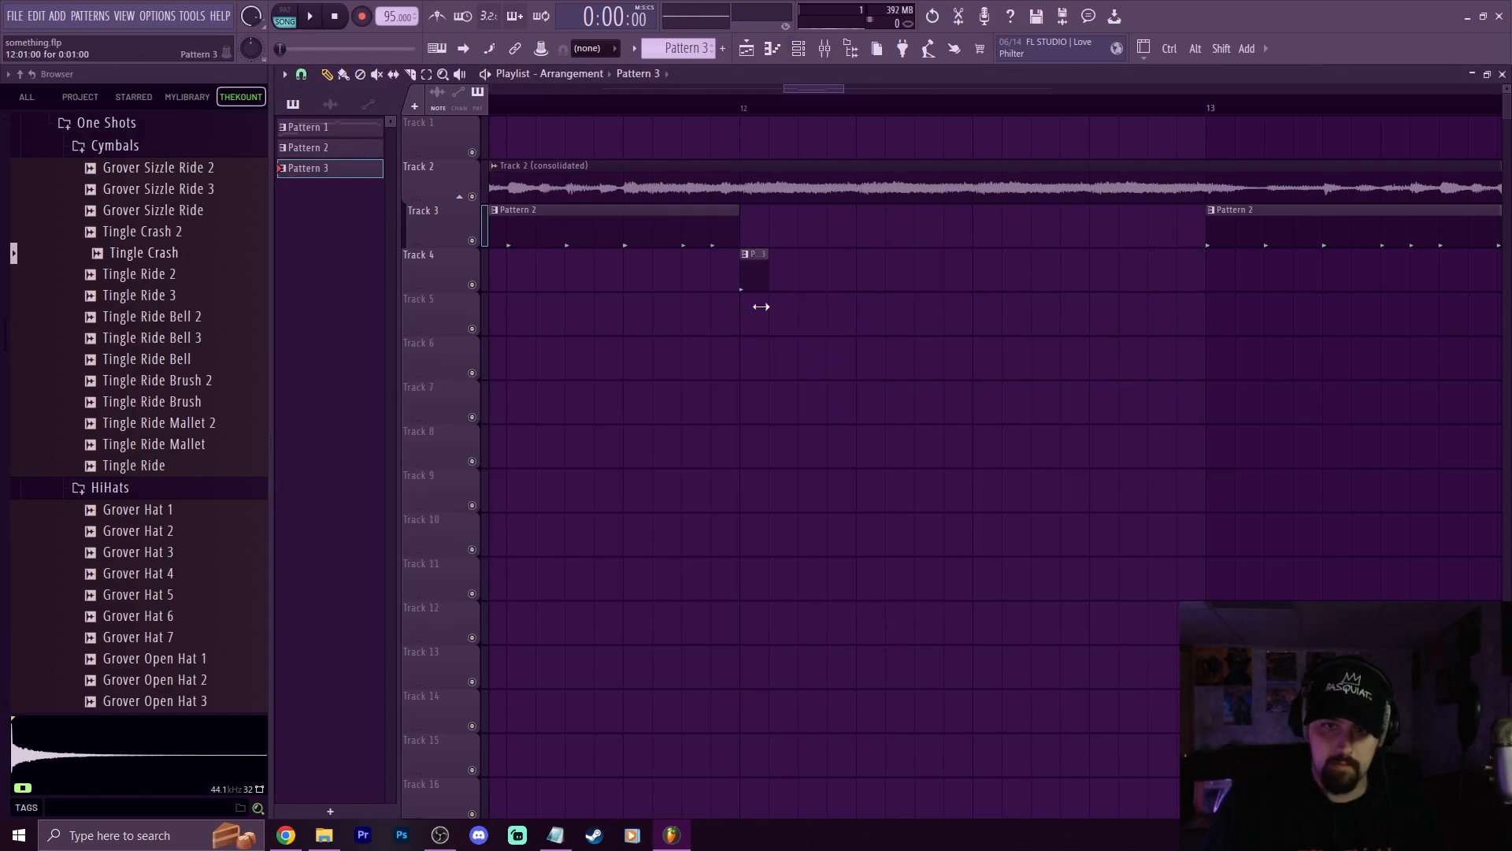
{"action": "left_click", "coordinate": [745, 110]}
{"action": "left_click", "coordinate": [972, 267]}
{"action": "left_click_drag", "start_coordinate": [972, 267], "coordinate": [922, 263]}
{"action": "left_click", "coordinate": [1005, 262]}
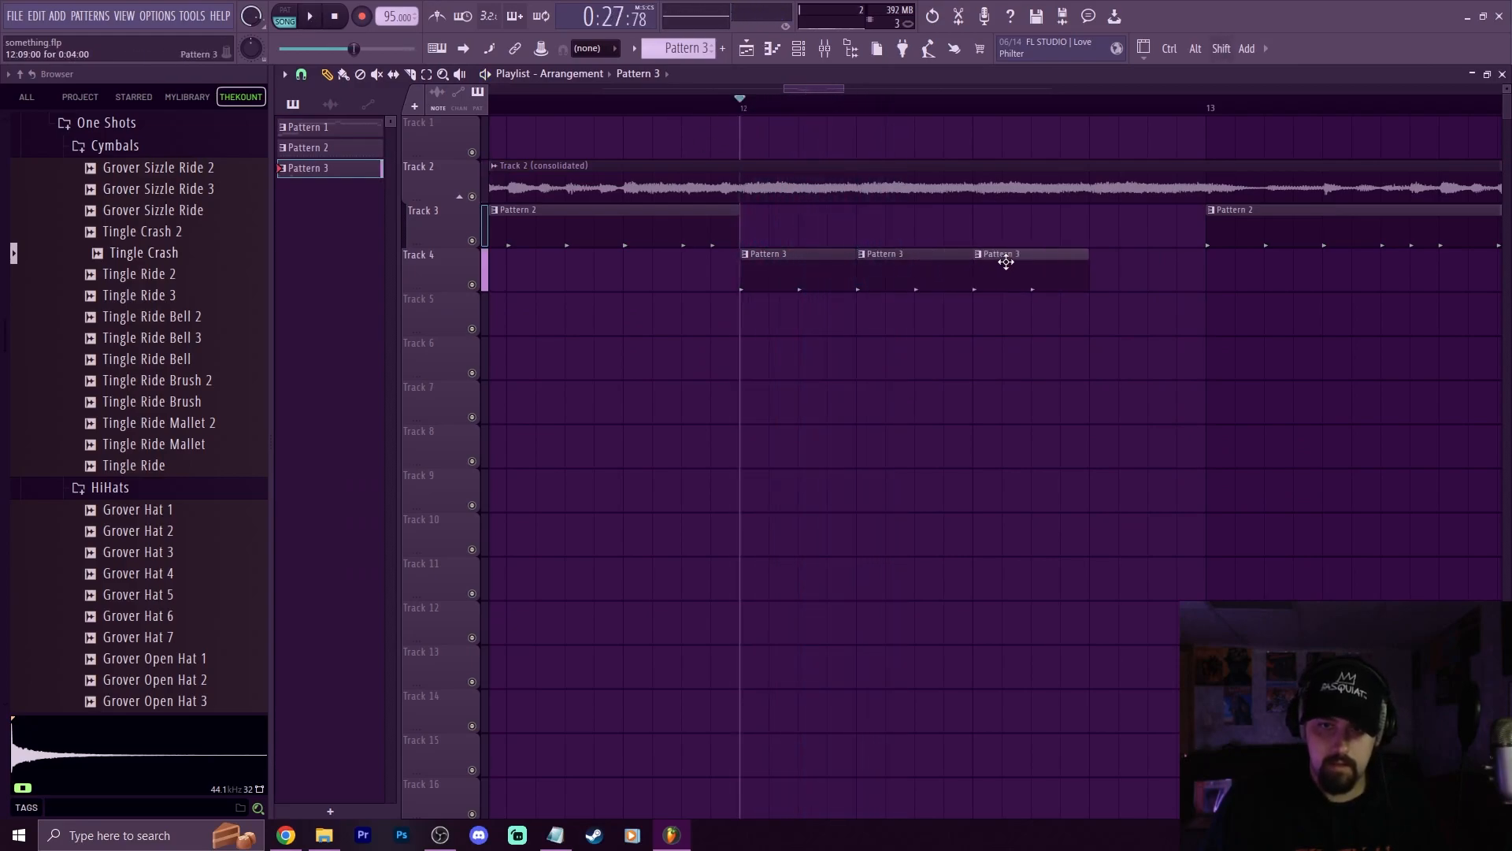
Fill the last beat of bar 12 with four one-step Pattern 3 clips and play the kick fill into bar 13
{"action": "left_click", "coordinate": [1116, 254]}
{"action": "left_click_drag", "start_coordinate": [1202, 278], "coordinate": [1180, 281]}
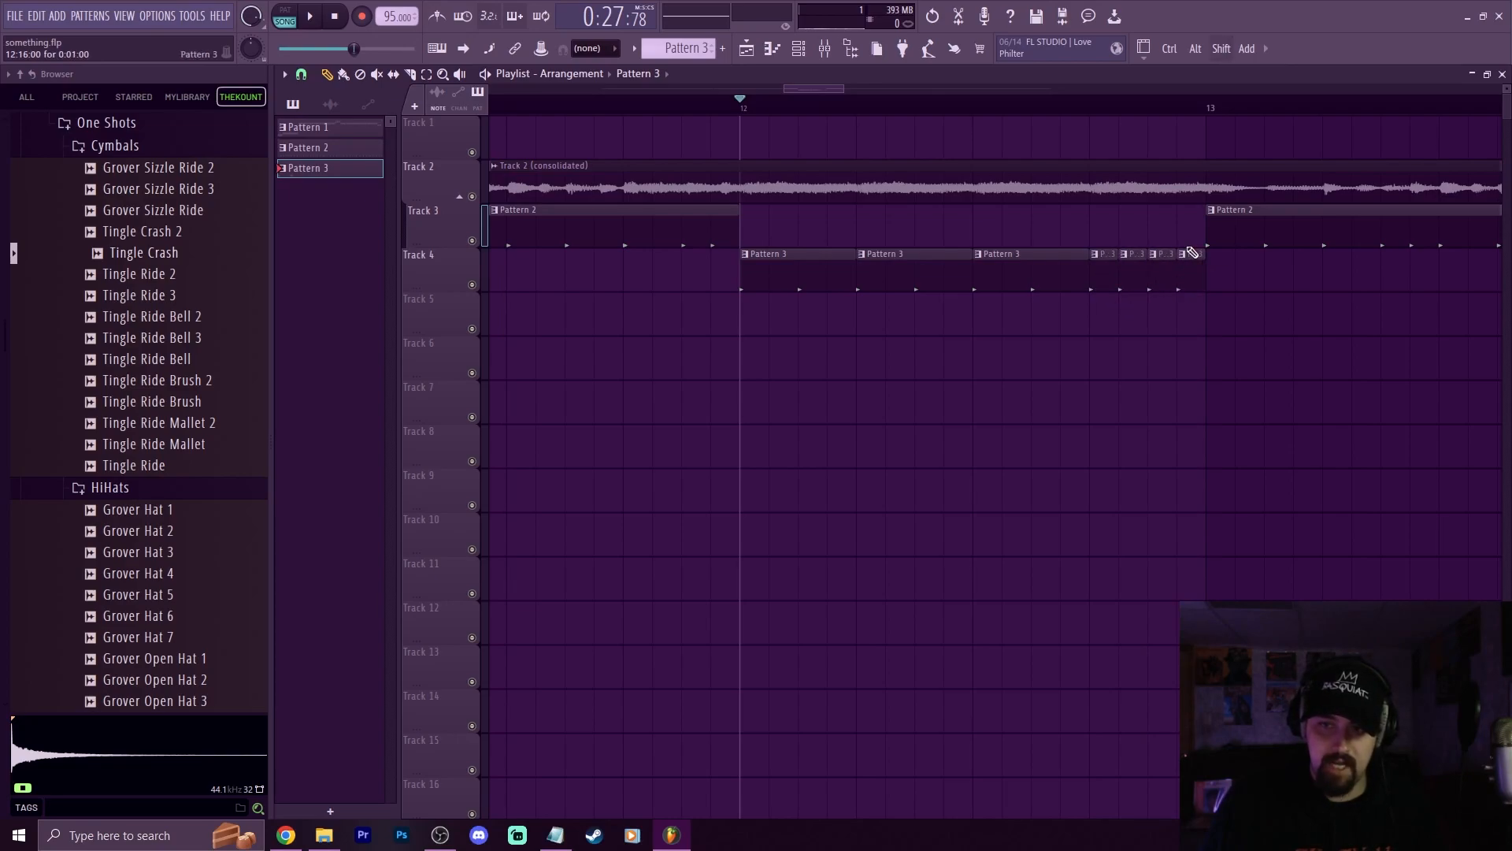
{"action": "key", "text": "space"}
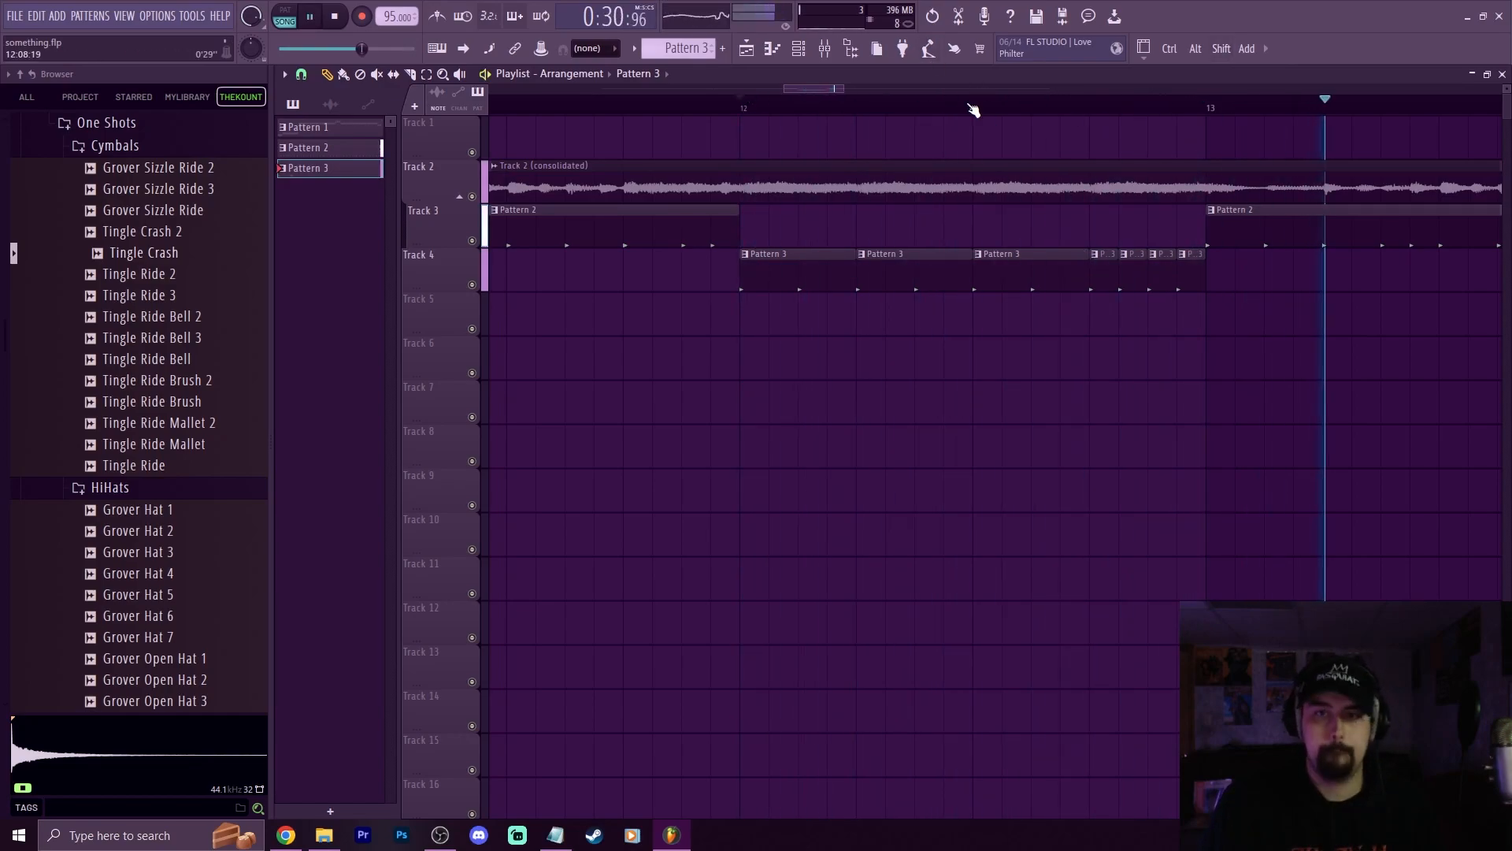
{"action": "scroll", "coordinate": [974, 110], "scroll_direction": "down", "scroll_amount": 5}
{"action": "scroll", "coordinate": [975, 111], "scroll_direction": "down", "scroll_amount": 2}
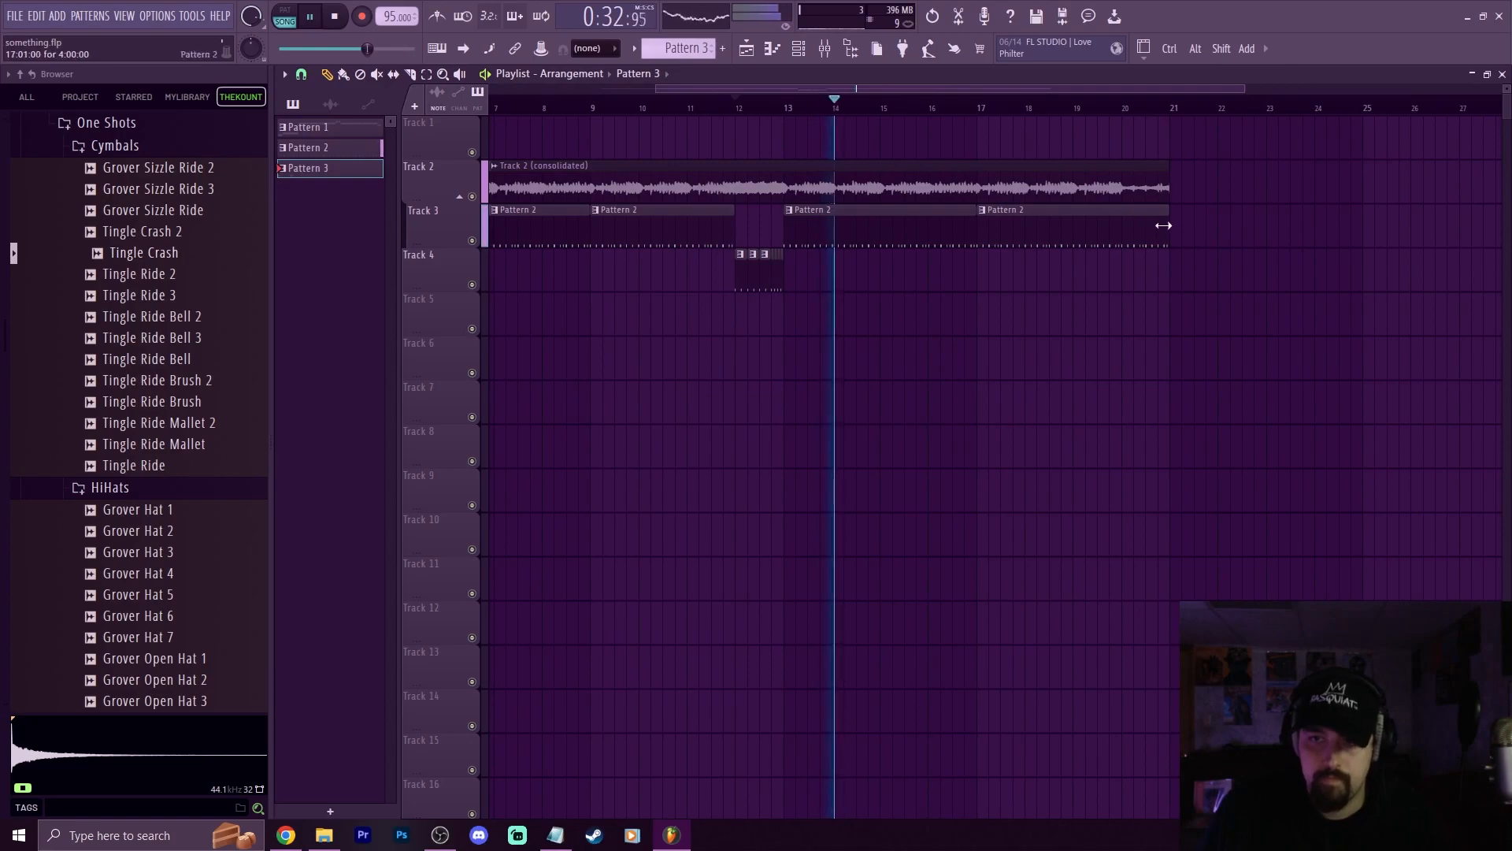
{"action": "key", "text": "space"}
Copy the kick fill to bar 20 on Track 4, shorten the preceding Pattern 2 clip to end there, and play the section
{"action": "left_click_drag", "start_coordinate": [898, 248], "coordinate": [725, 291]}
{"action": "left_click_drag", "start_coordinate": [1227, 268], "coordinate": [1135, 265]}
{"action": "left_click", "coordinate": [1086, 109]}
{"action": "key", "text": "space"}
{"action": "scroll", "coordinate": [1097, 110], "scroll_direction": "down", "scroll_amount": 3}
{"action": "left_click", "coordinate": [1146, 232], "text": "ctrl"}
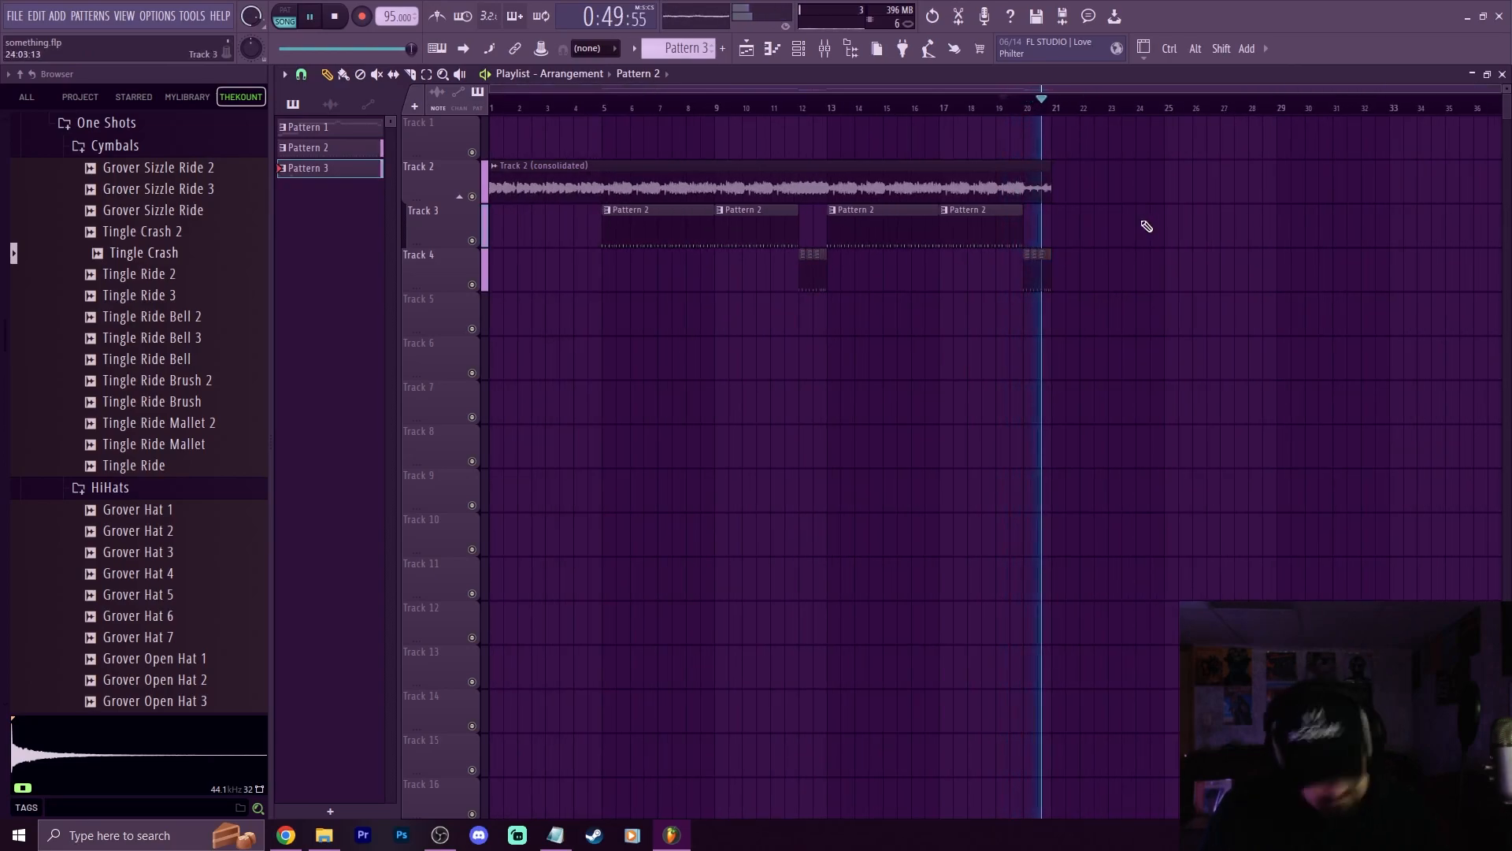
Slice the Track 2 sample clip at bar 20, audition the slice, and repeat it through bar 24
{"action": "key", "text": "space"}
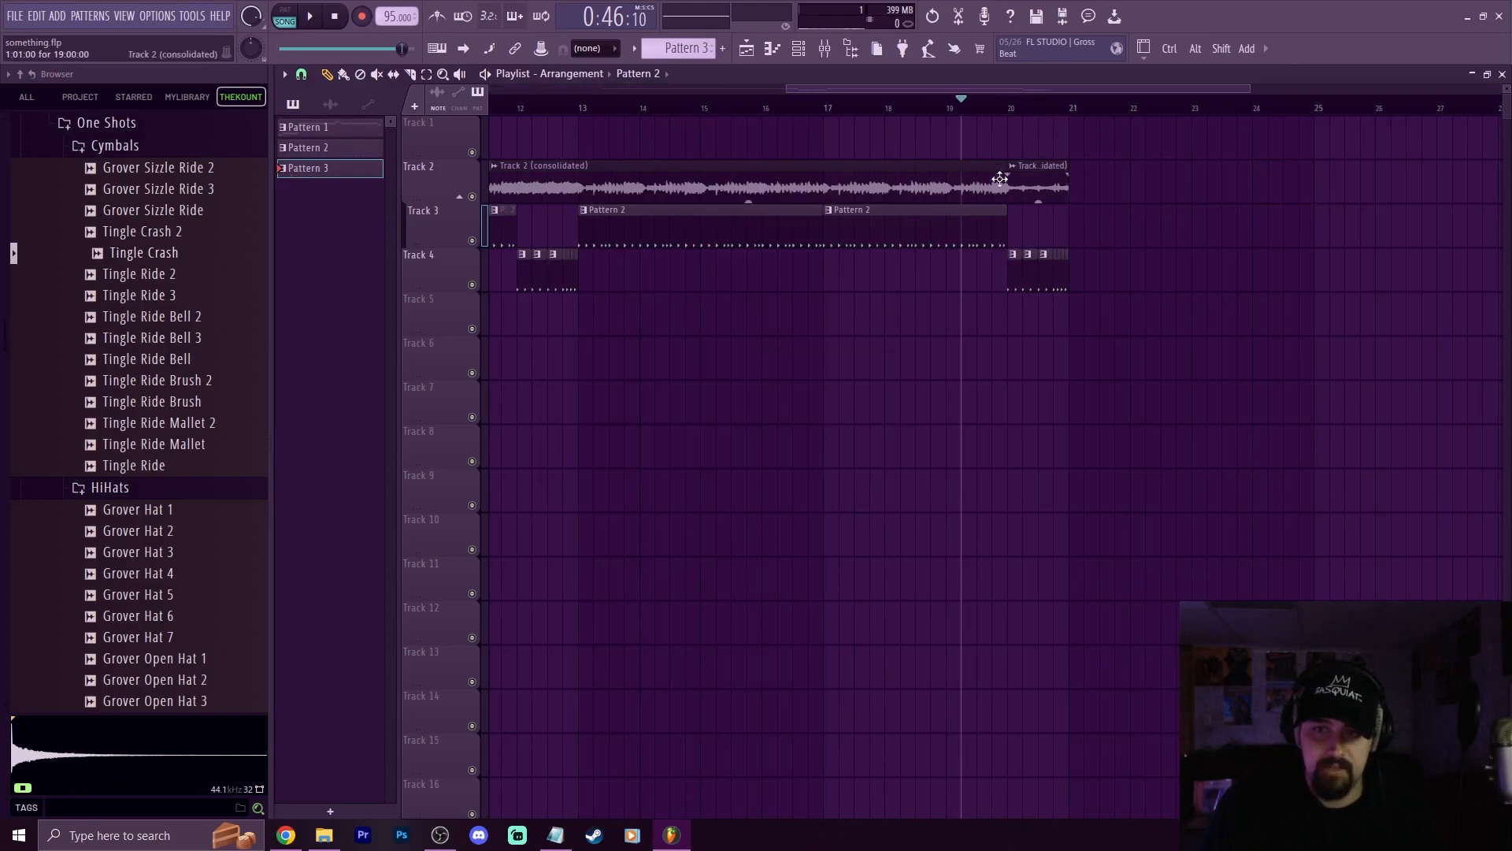
{"action": "left_click", "coordinate": [1008, 103]}
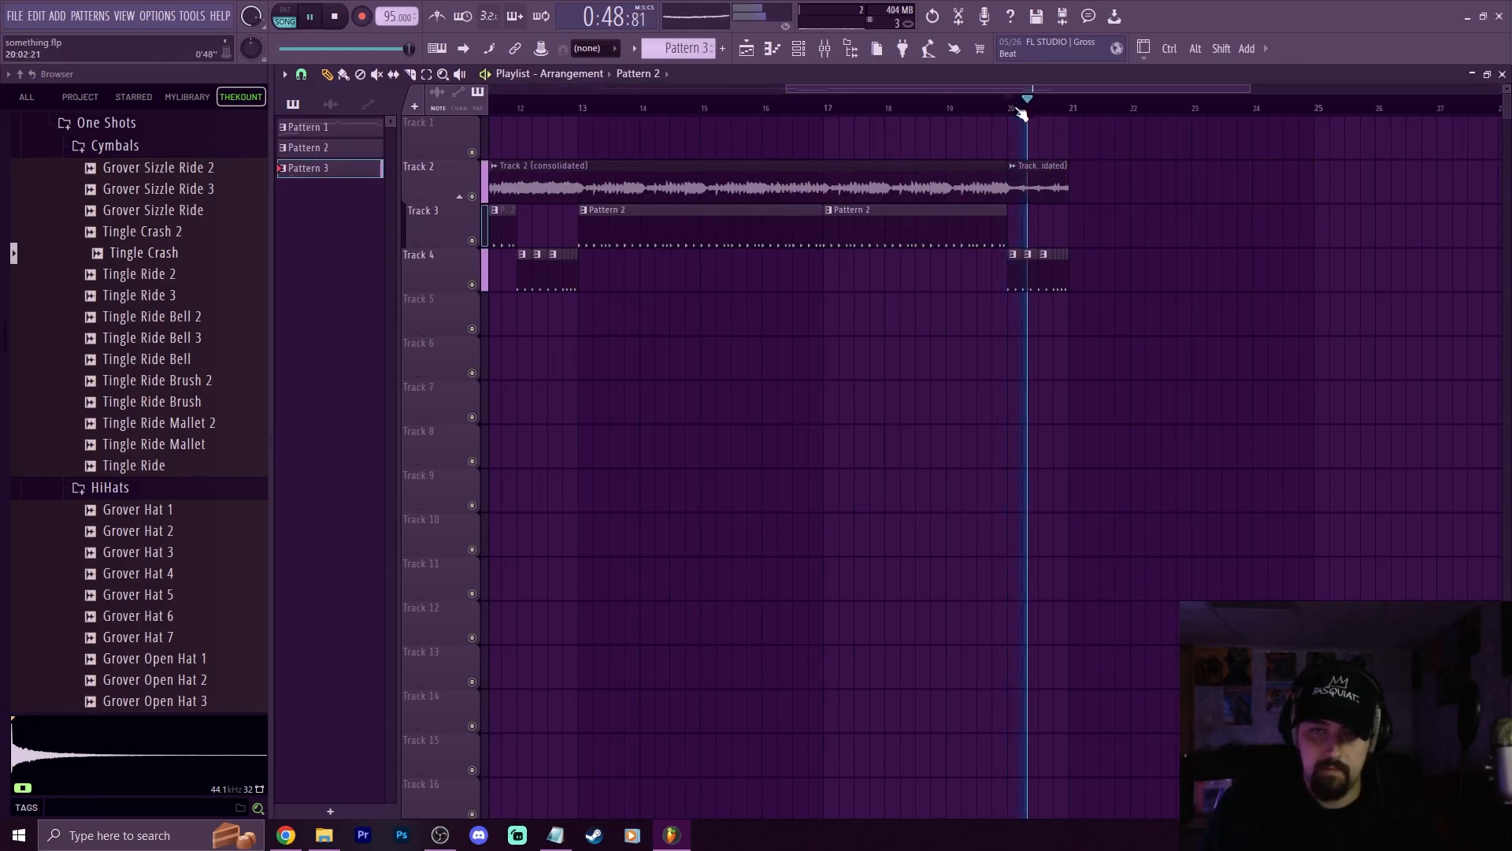
{"action": "key", "text": "space"}
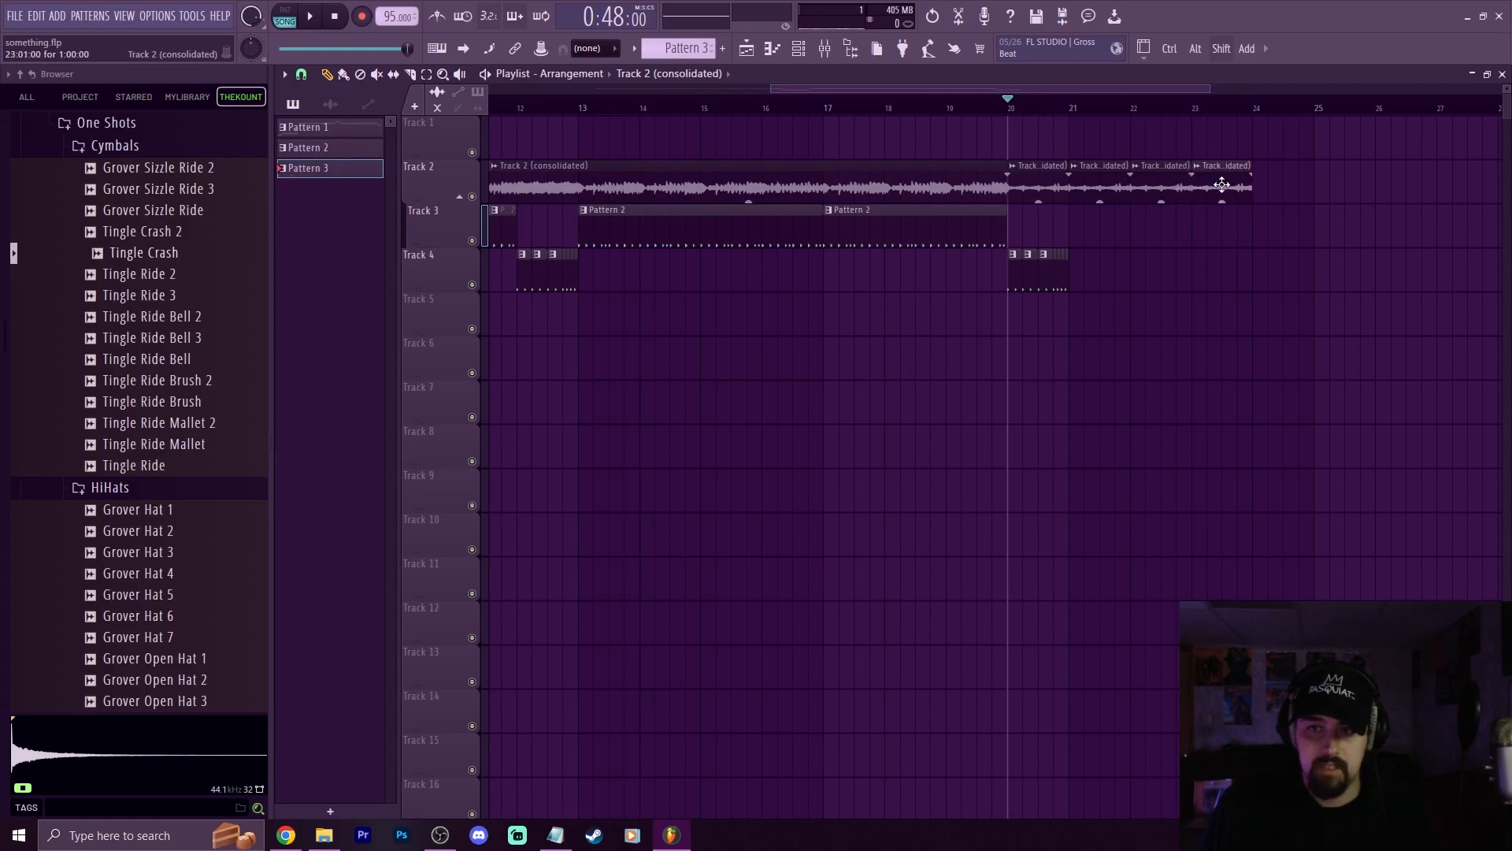
{"action": "scroll", "coordinate": [1097, 115], "scroll_direction": "down", "scroll_amount": 2}
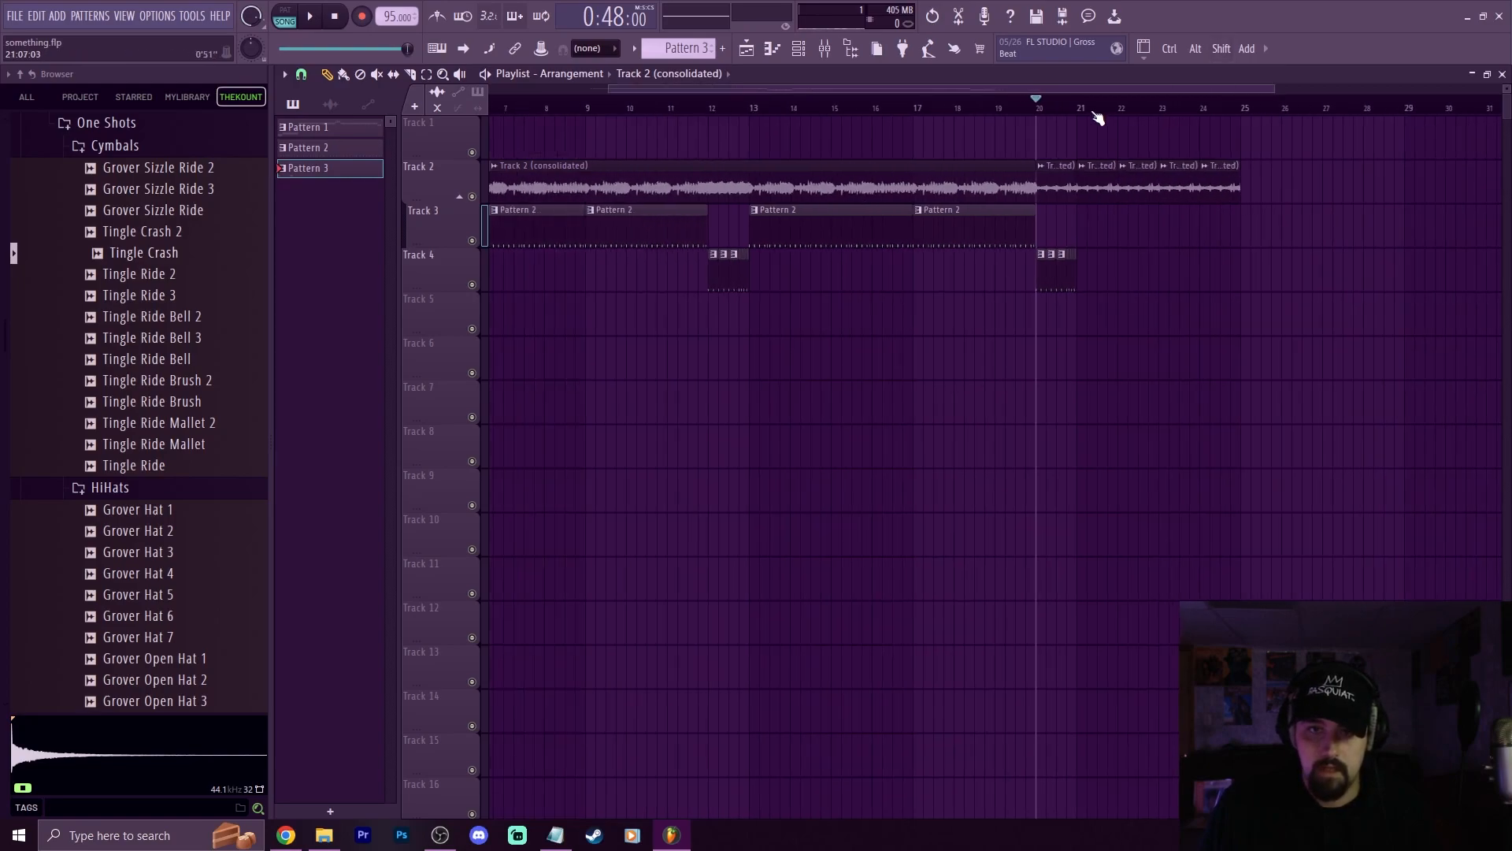
Add a four-bar Pattern 2 clip at bar 21 on Track 3 beneath the repeated sample slices and play from there
{"action": "left_click_drag", "start_coordinate": [588, 234], "coordinate": [1119, 223]}
{"action": "left_click", "coordinate": [1084, 108]}
{"action": "key", "text": "space"}
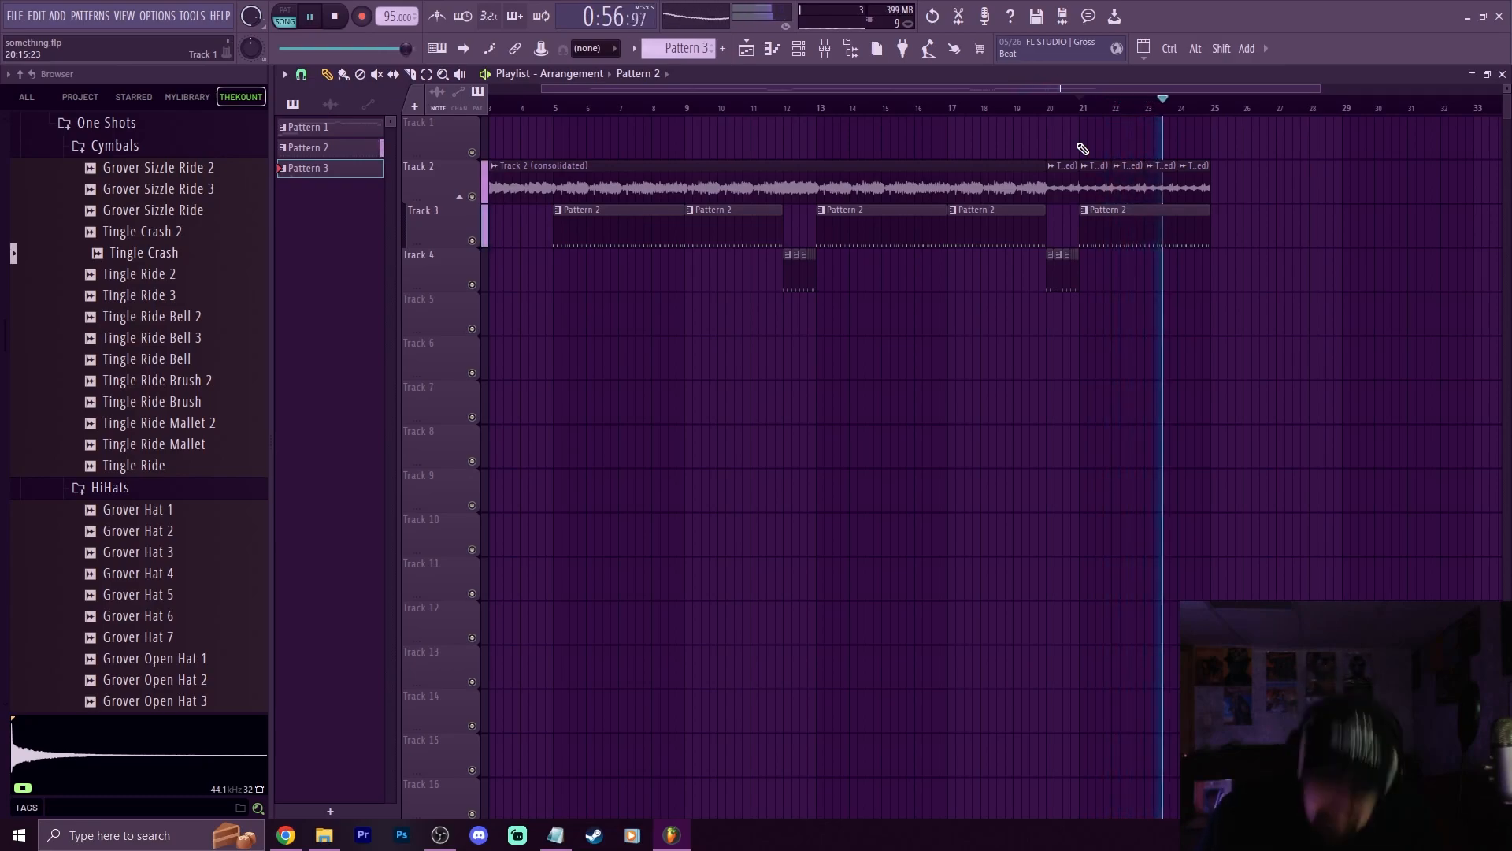
{"action": "key", "text": "space"}
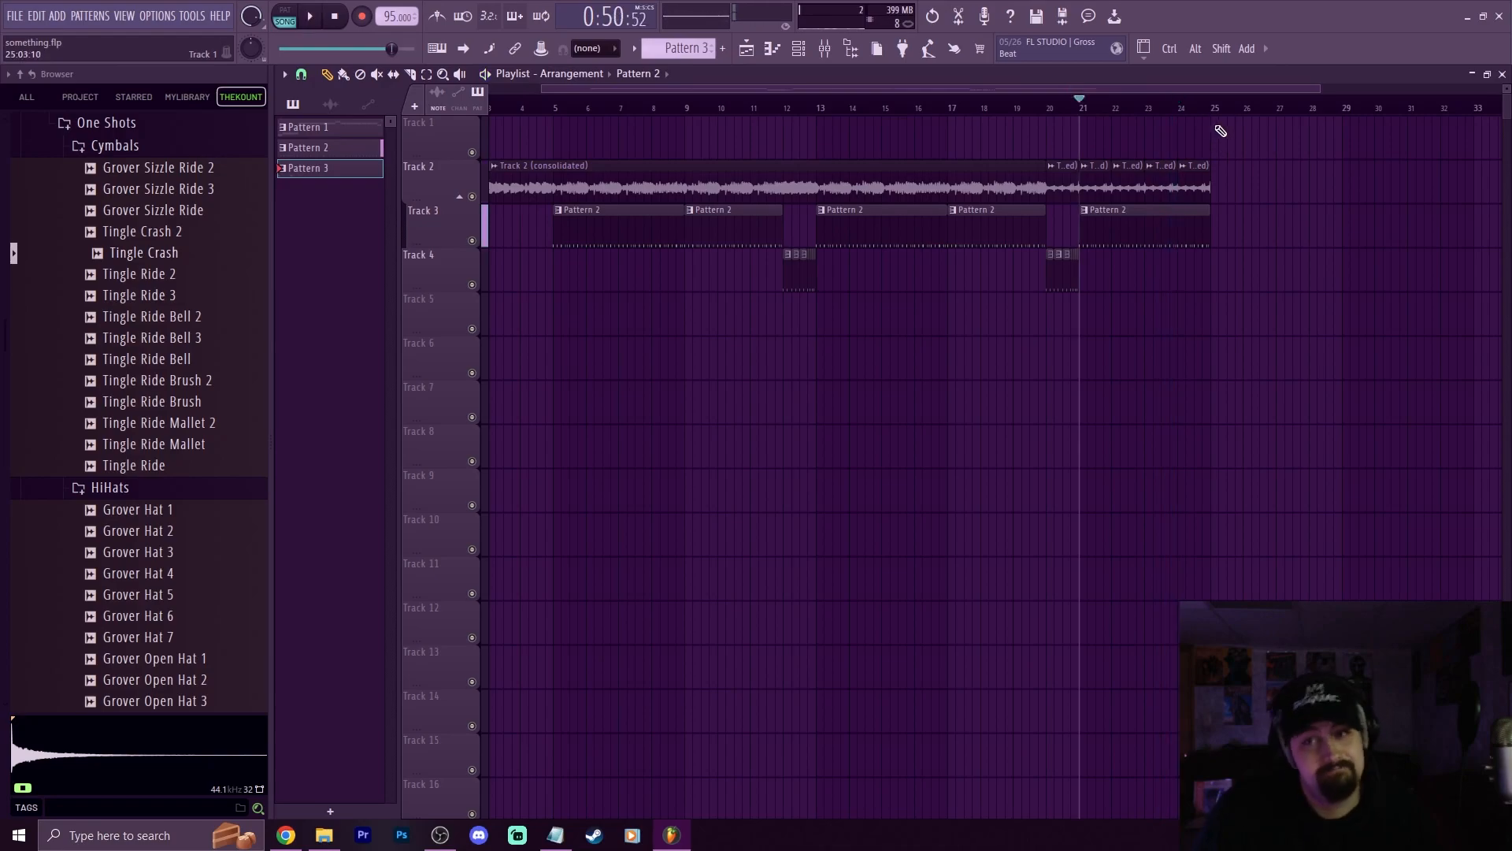
{"action": "left_click", "coordinate": [1088, 108]}
{"action": "left_click", "coordinate": [1085, 107]}
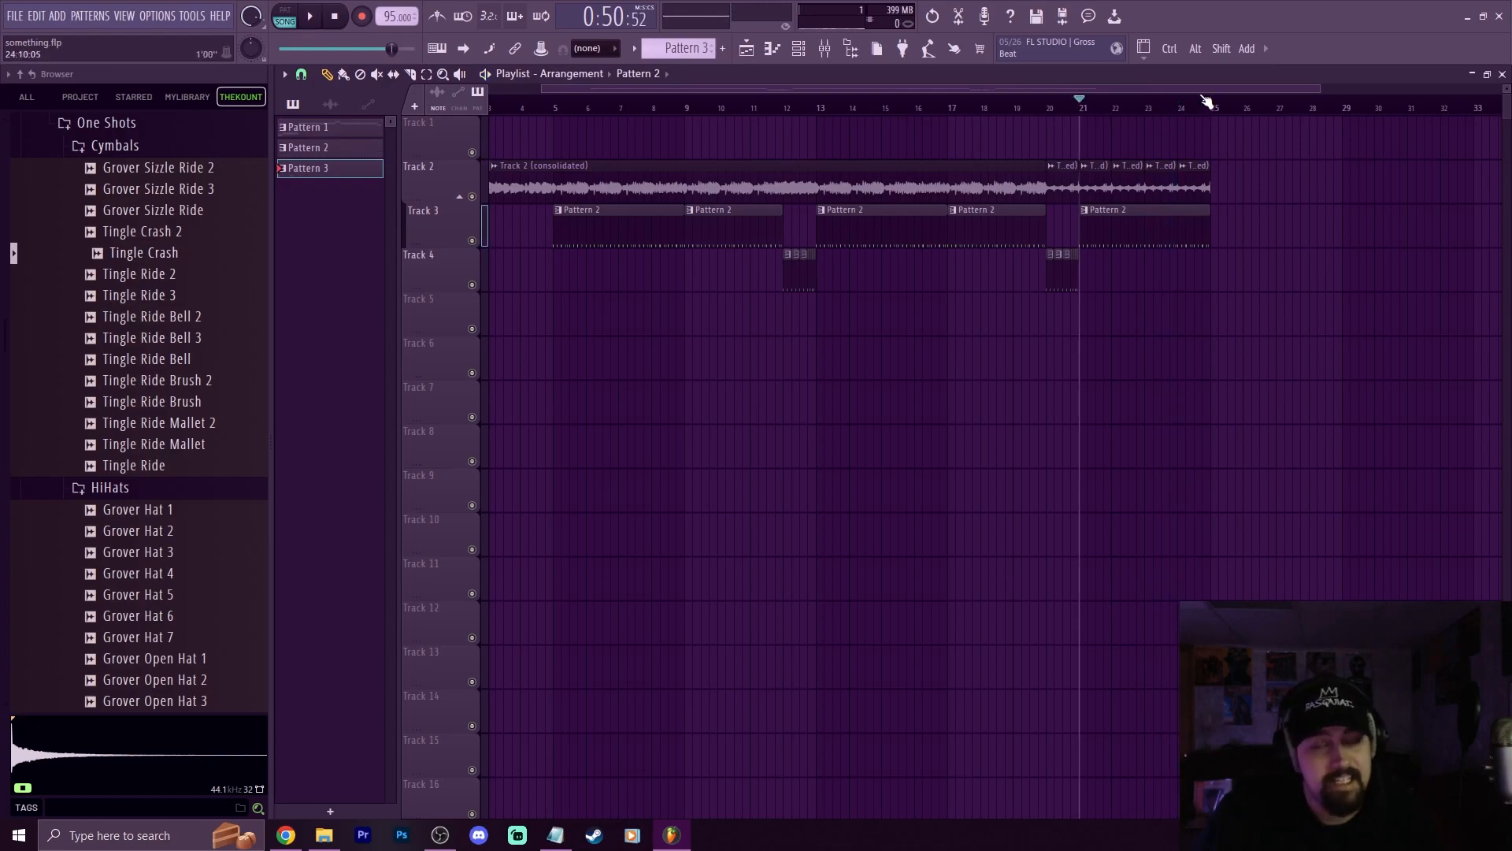
Split the Track 2 sample in bar 24 into four one-beat repeats and play the section from bar 21
{"action": "scroll", "coordinate": [1205, 104], "scroll_direction": "down", "scroll_amount": 2}
{"action": "scroll", "coordinate": [1153, 108], "scroll_direction": "up", "scroll_amount": 3}
{"action": "scroll", "coordinate": [1153, 107], "scroll_direction": "up", "scroll_amount": 2}
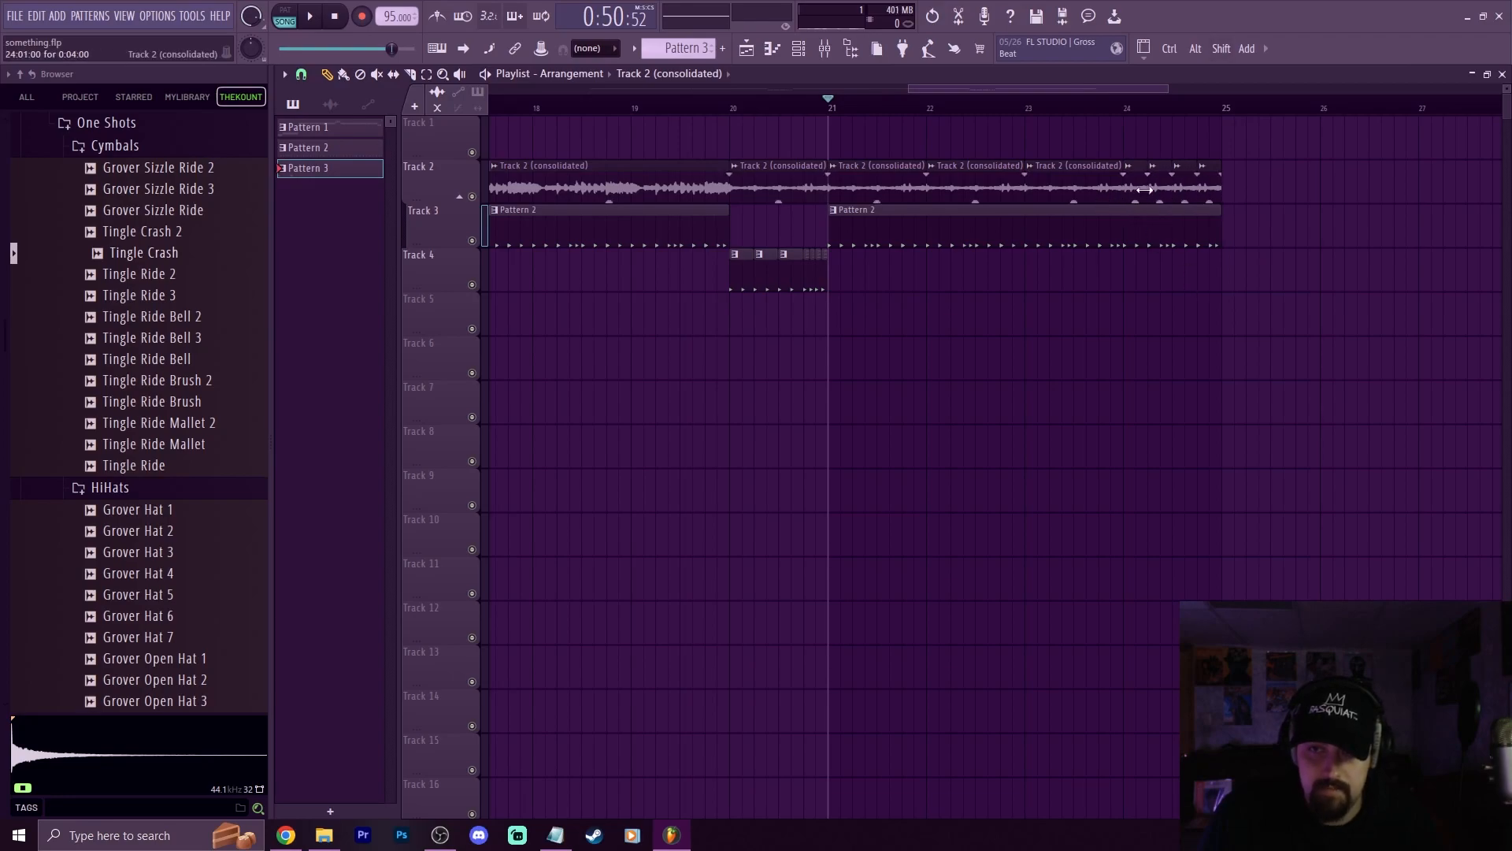
{"action": "key", "text": "space"}
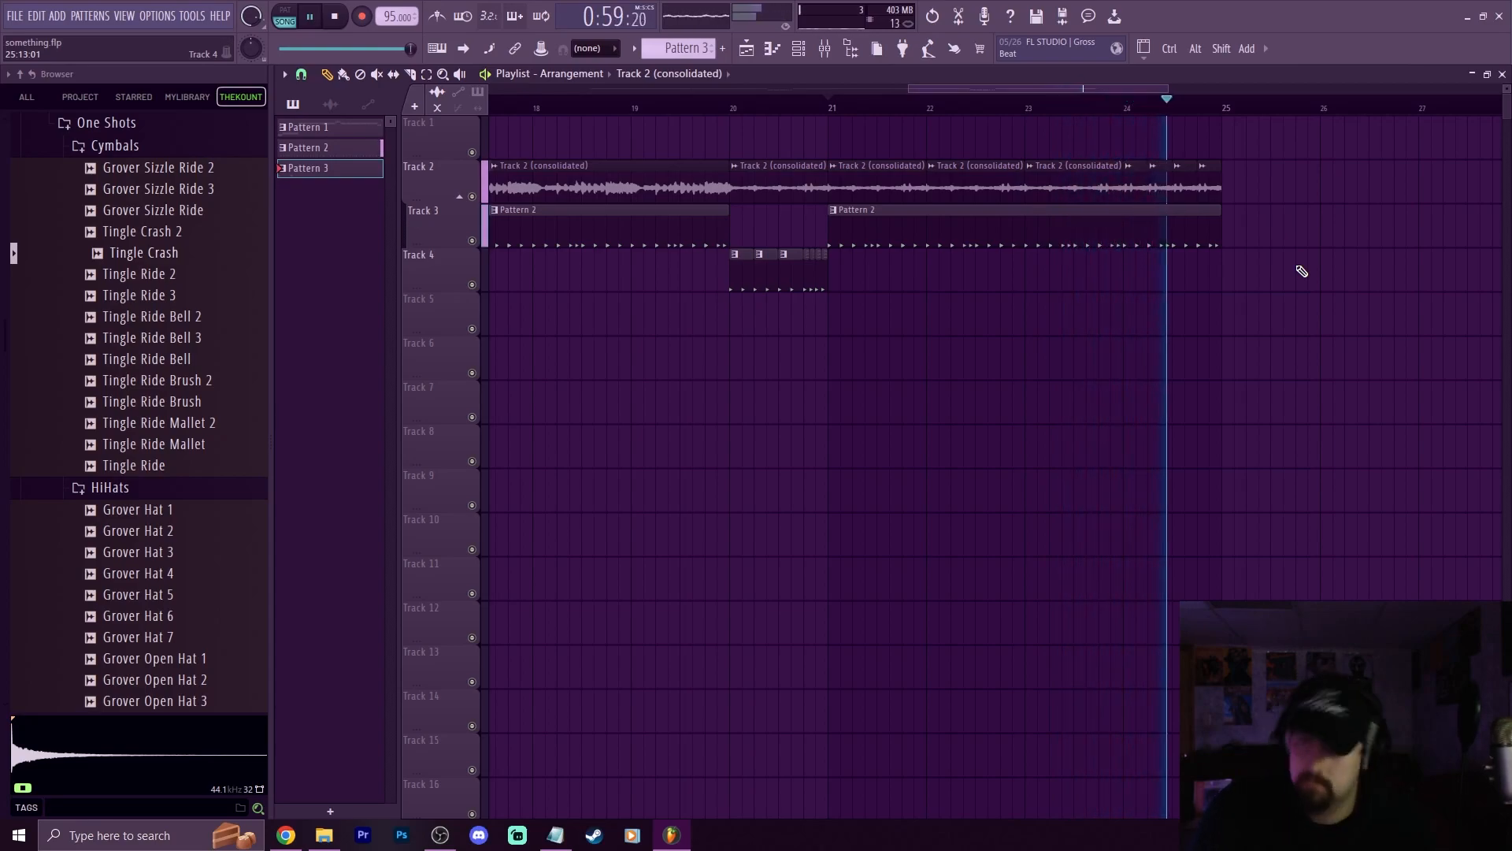
{"action": "key", "text": "space"}
Shorten the bar 21 Pattern 2 clip to end at bar 24, with the four-bar section repeated at bar 25, and play from bar 24
{"action": "left_click_drag", "start_coordinate": [1253, 272], "coordinate": [1124, 241]}
{"action": "left_click", "coordinate": [1126, 110]}
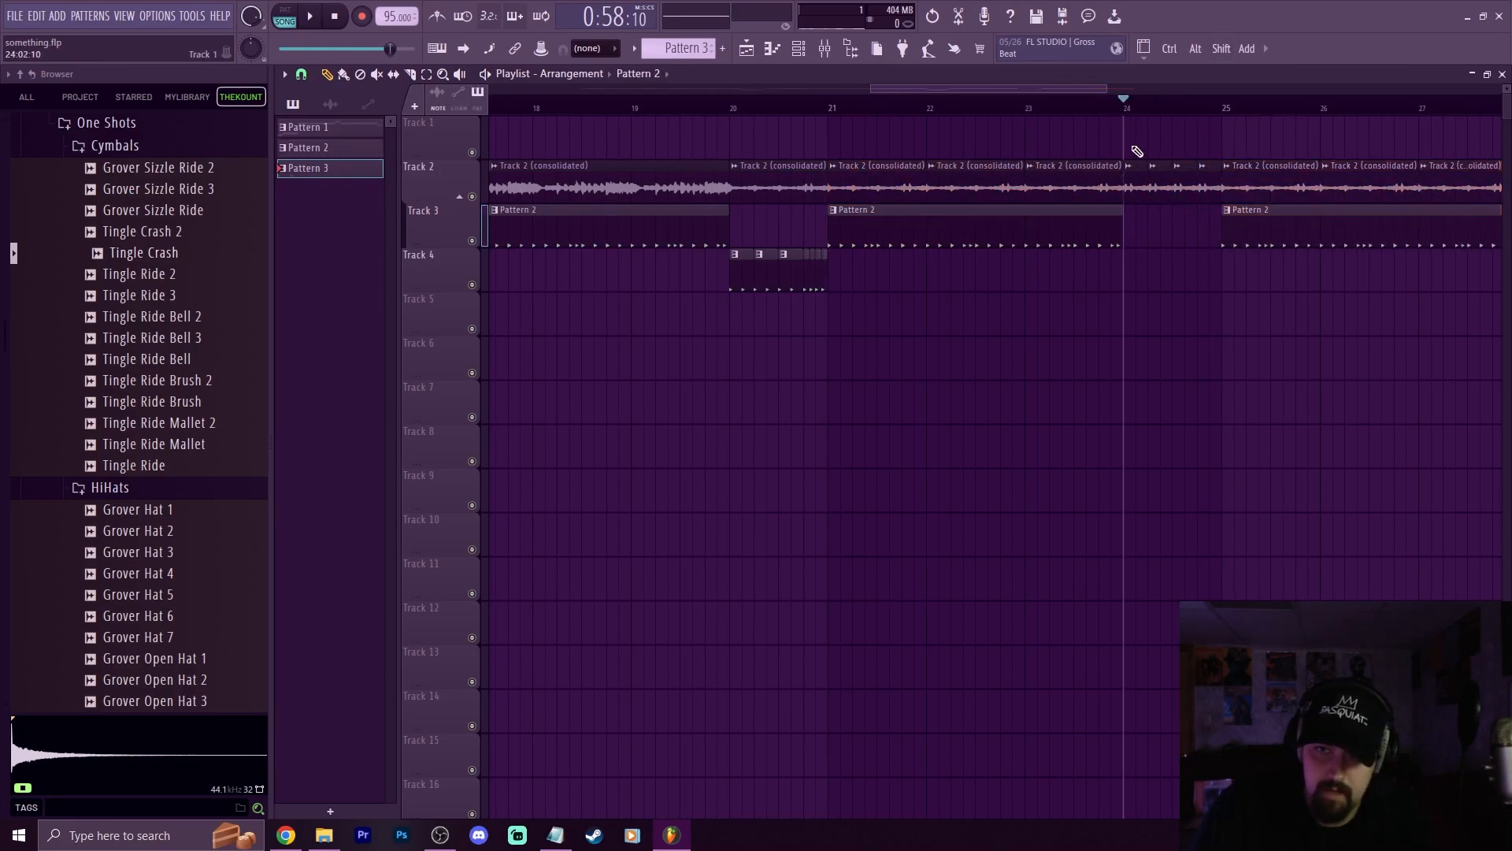
{"action": "scroll", "coordinate": [1105, 118], "scroll_direction": "down", "scroll_amount": 3}
{"action": "key", "text": "space"}
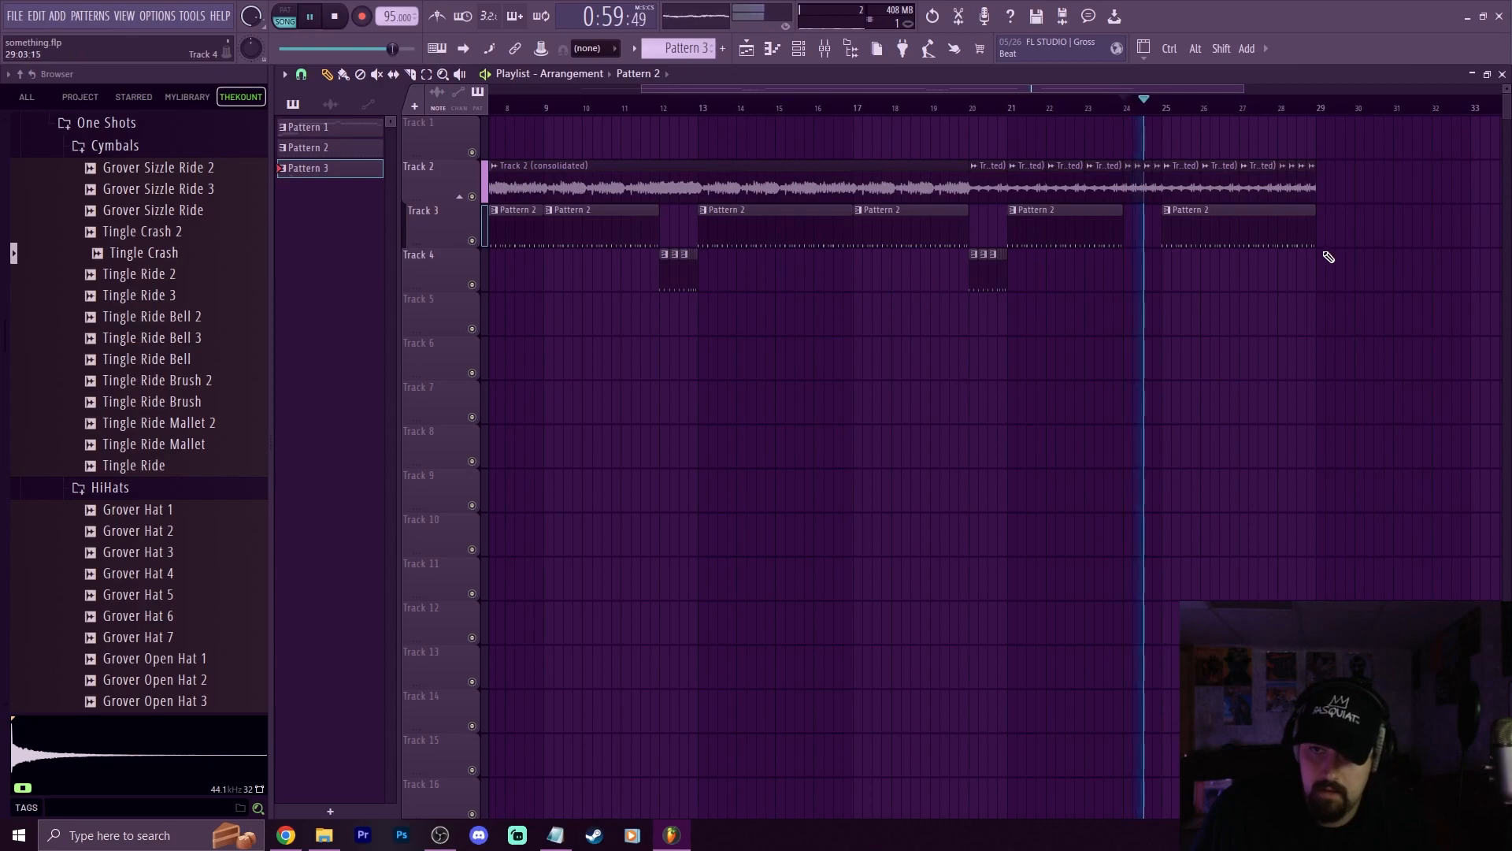
Shorten the bar 25 Pattern 2 clip to end at bar 28 and duplicate the bars 1–20 arrangement on Tracks 2–4 at bar 29
{"action": "left_click_drag", "start_coordinate": [1311, 236], "coordinate": [1276, 234]}
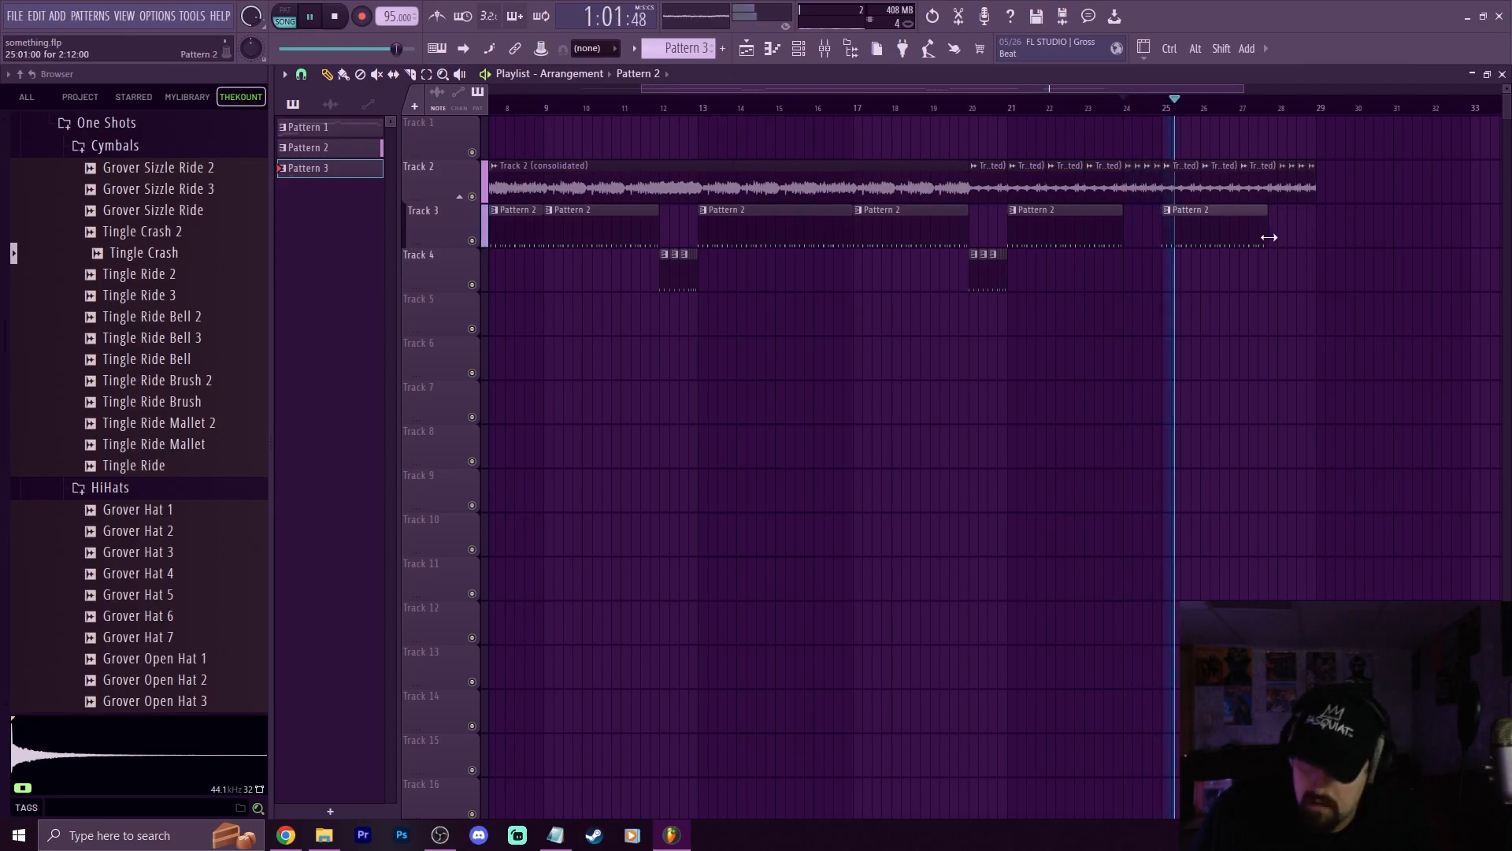
{"action": "scroll", "coordinate": [1264, 119], "scroll_direction": "down", "scroll_amount": 2}
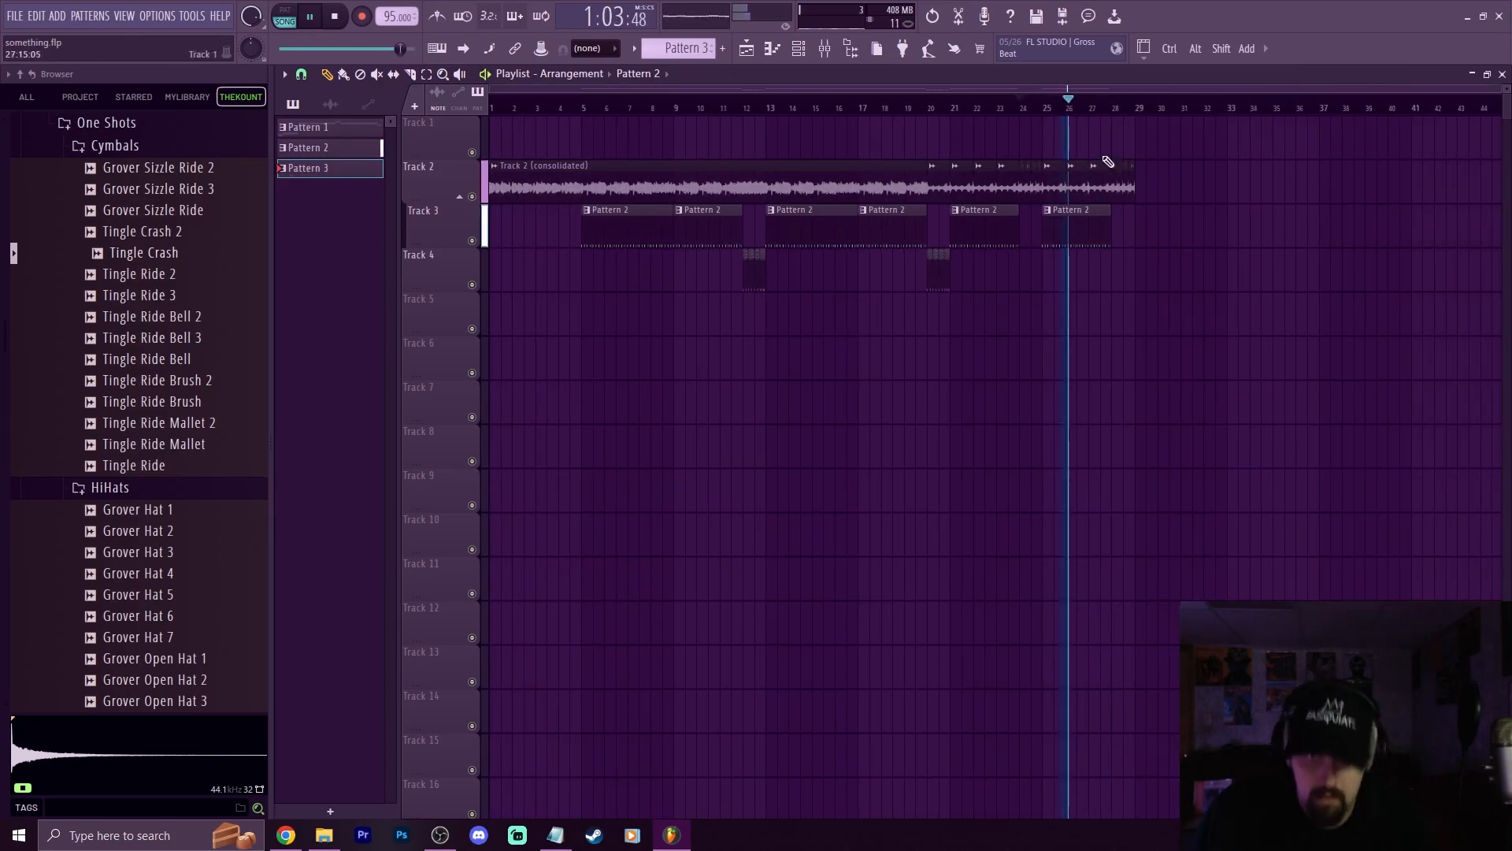
{"action": "left_click_drag", "start_coordinate": [949, 334], "coordinate": [477, 160]}
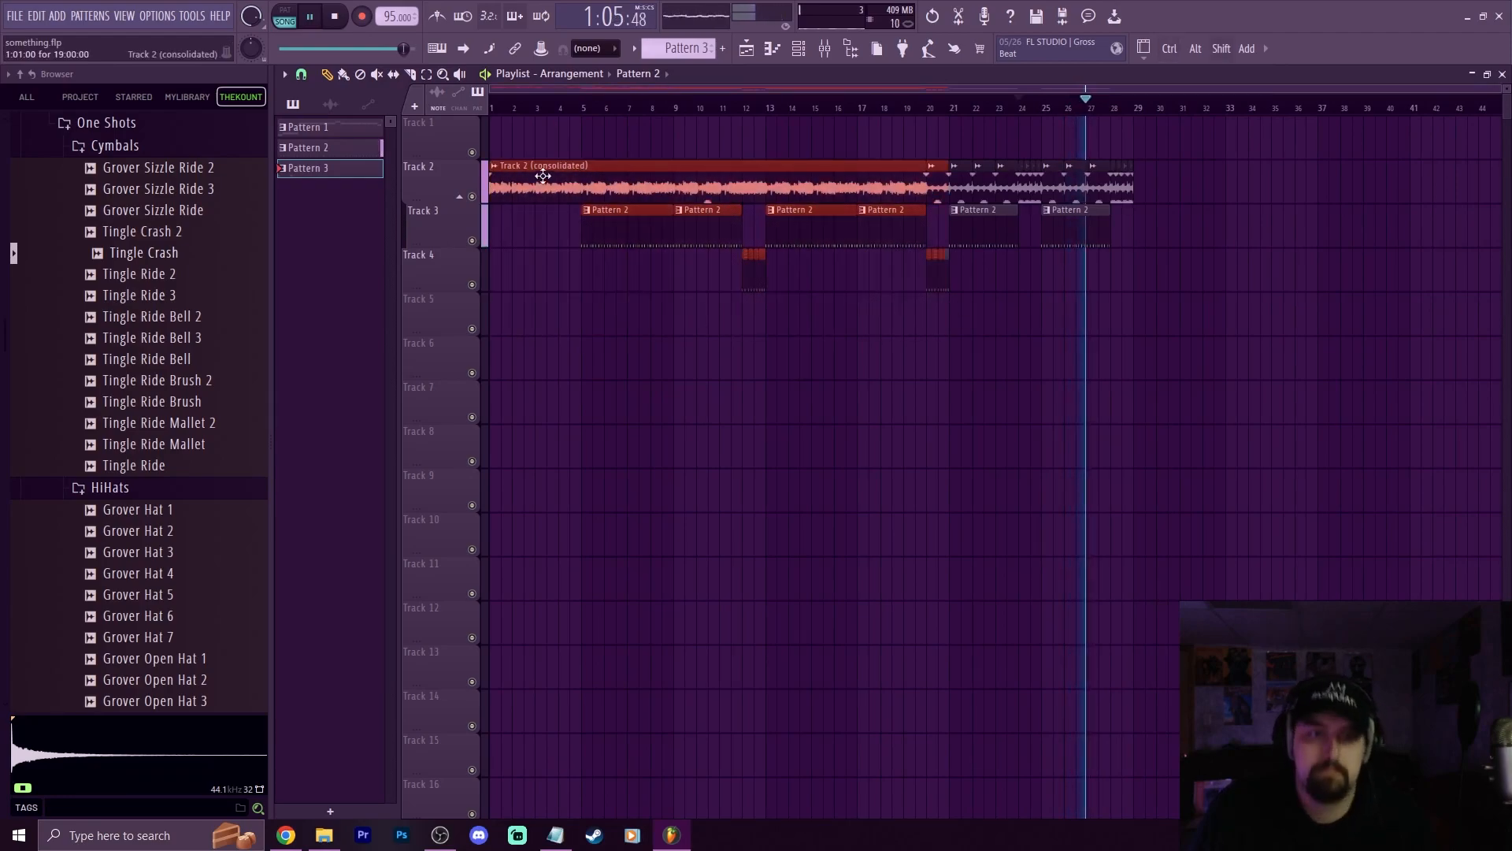
{"action": "key", "text": "ctrl+b"}
{"action": "left_click_drag", "start_coordinate": [1205, 189], "coordinate": [1165, 189]}
Copy the Track 4 kick fill to bar 28 and play the transition from there
{"action": "left_click", "coordinate": [1132, 273], "text": "ctrl"}
{"action": "left_click_drag", "start_coordinate": [977, 304], "coordinate": [888, 284]}
{"action": "key", "text": "space"}
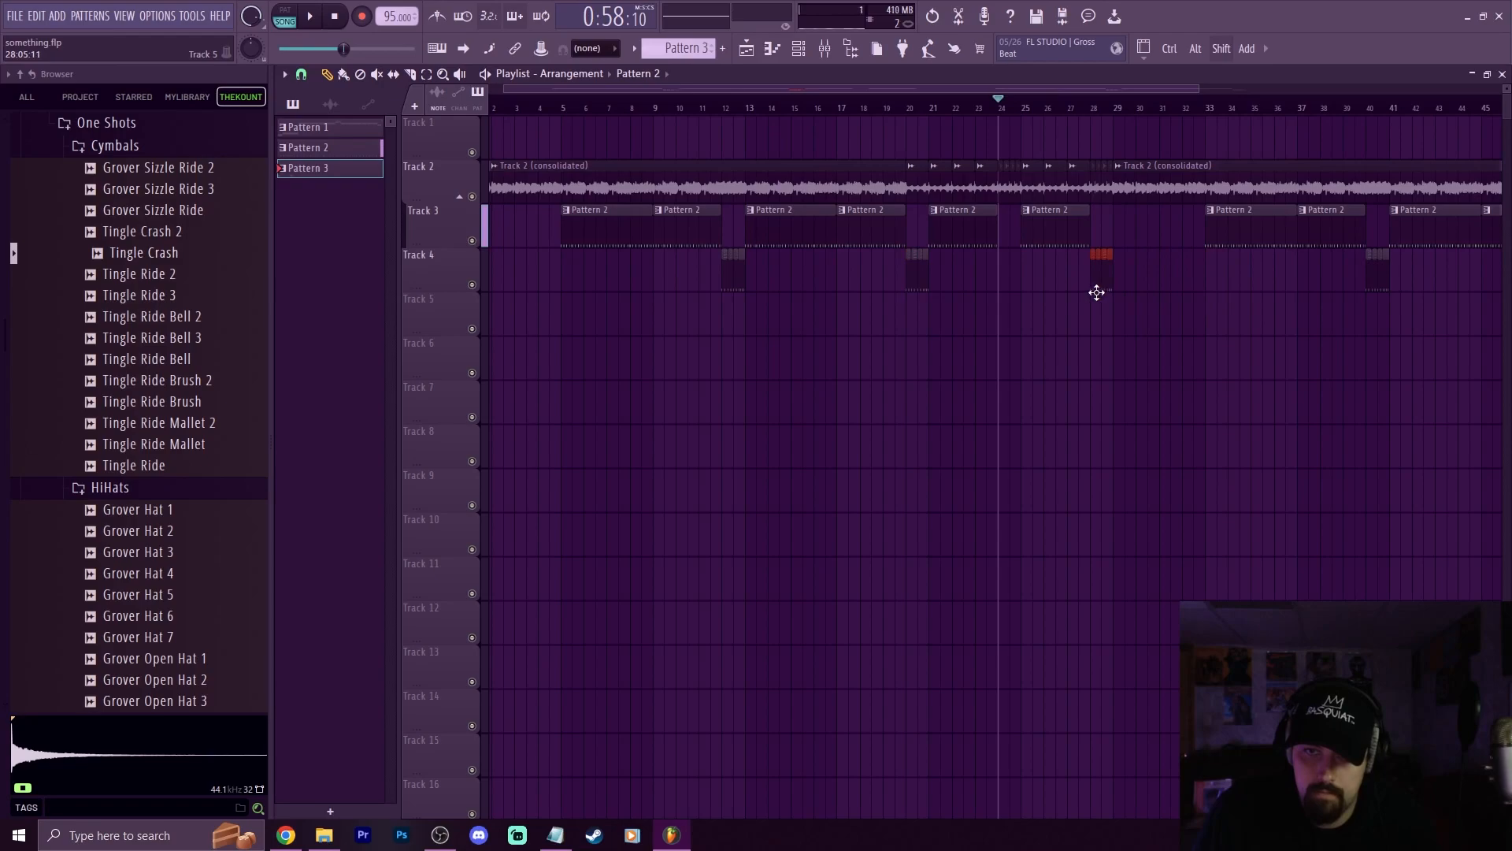
{"action": "scroll", "coordinate": [1095, 112], "scroll_direction": "up", "scroll_amount": 3}
{"action": "left_click", "coordinate": [1098, 109]}
{"action": "key", "text": "space"}
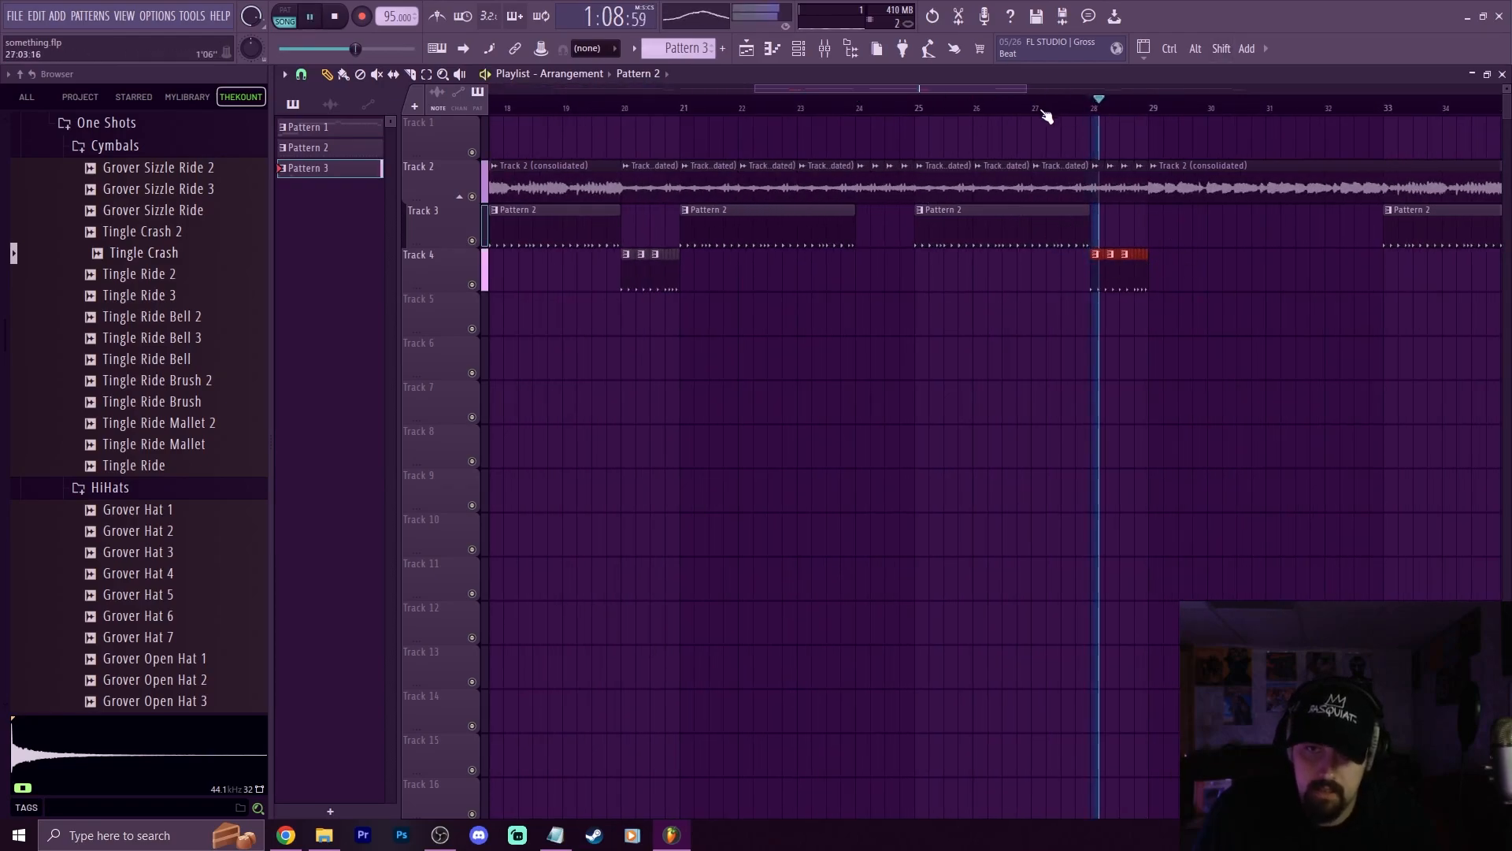
Slice the Track 2 sample clip at bar 5 and play the arrangement from the start
{"action": "scroll", "coordinate": [1046, 111], "scroll_direction": "down", "scroll_amount": 4}
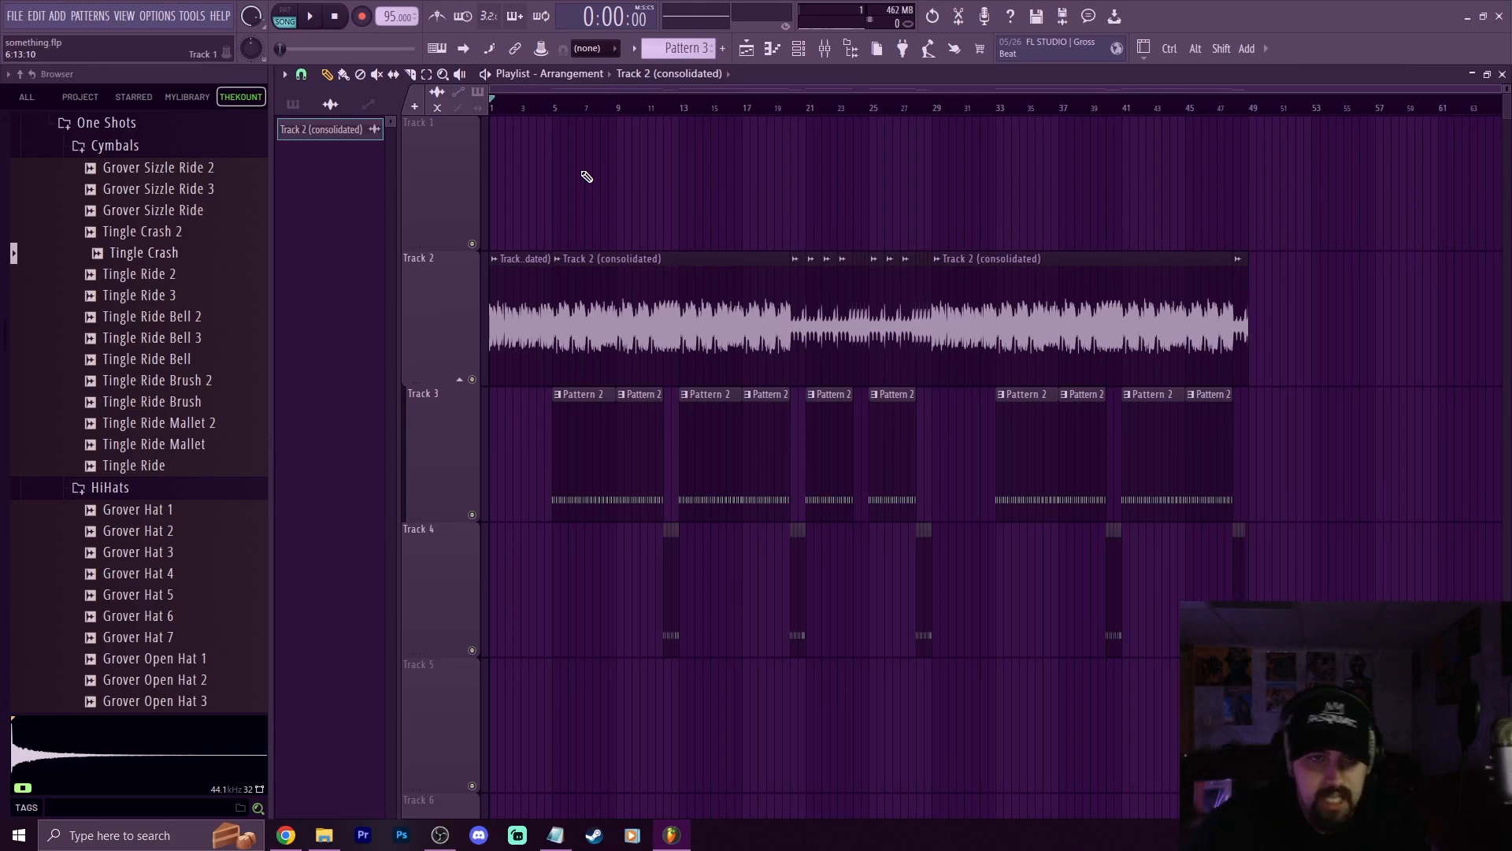
{"action": "key", "text": "space"}
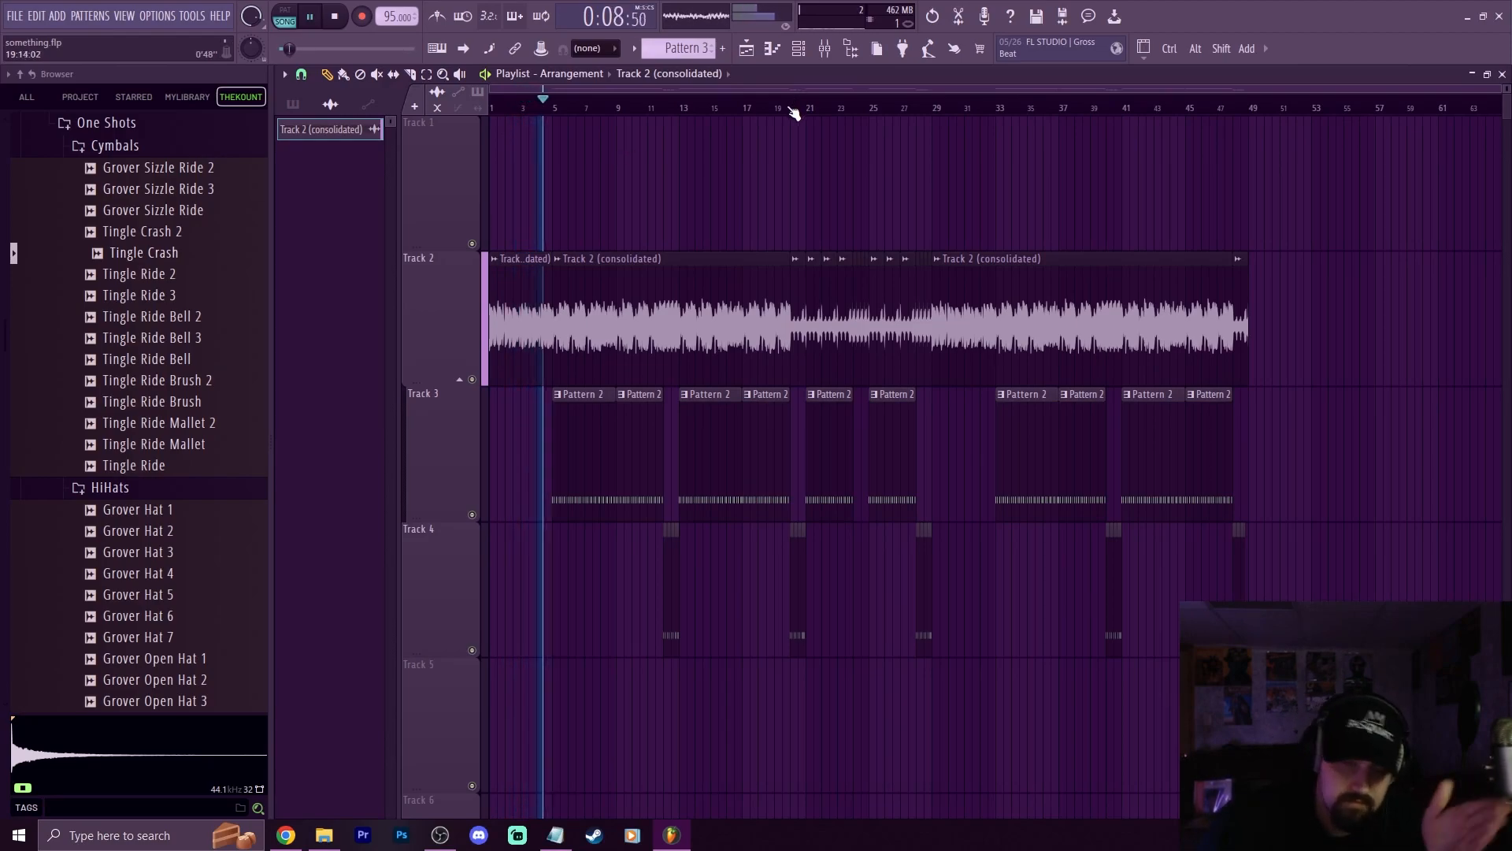
Replay the intro from within bar 2, stop playback, and place the playhead at bar 5
{"action": "left_click", "coordinate": [514, 111]}
{"action": "scroll", "coordinate": [515, 111], "scroll_direction": "up", "scroll_amount": 4}
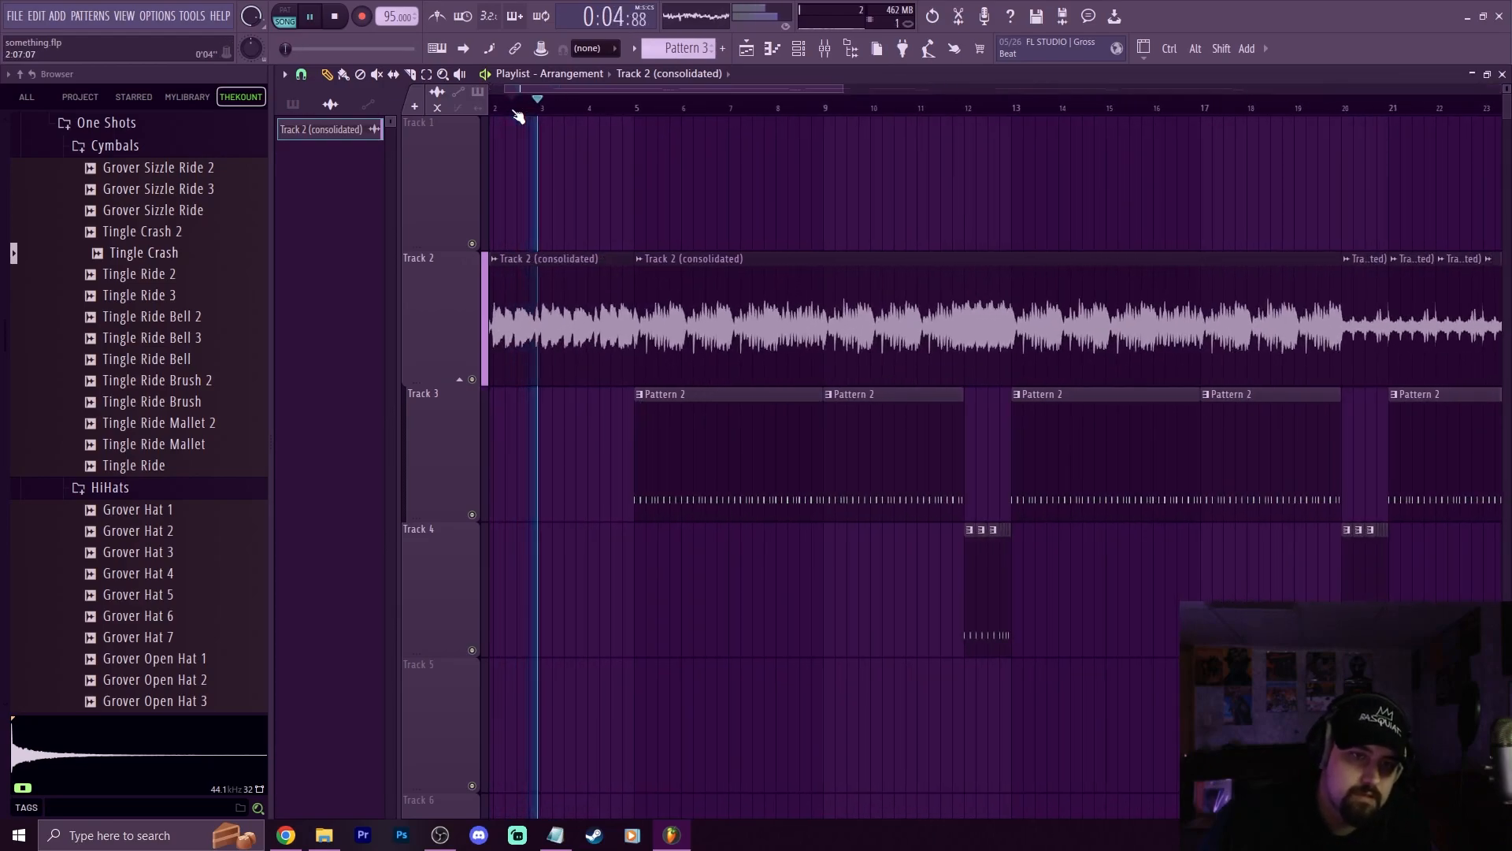
{"action": "left_click", "coordinate": [335, 18]}
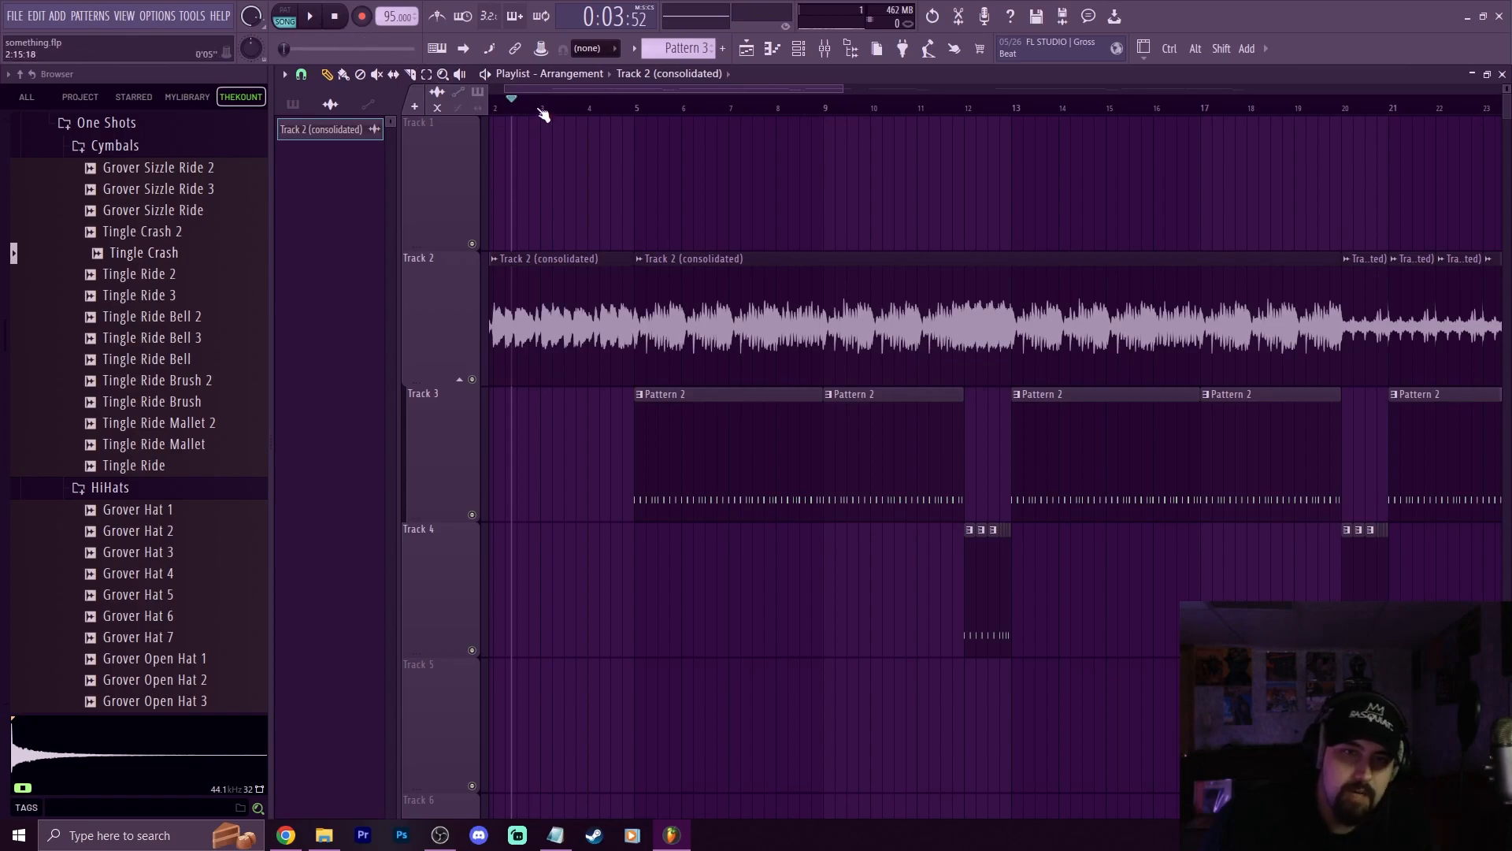
{"action": "scroll", "coordinate": [542, 115], "scroll_direction": "down", "scroll_amount": 5}
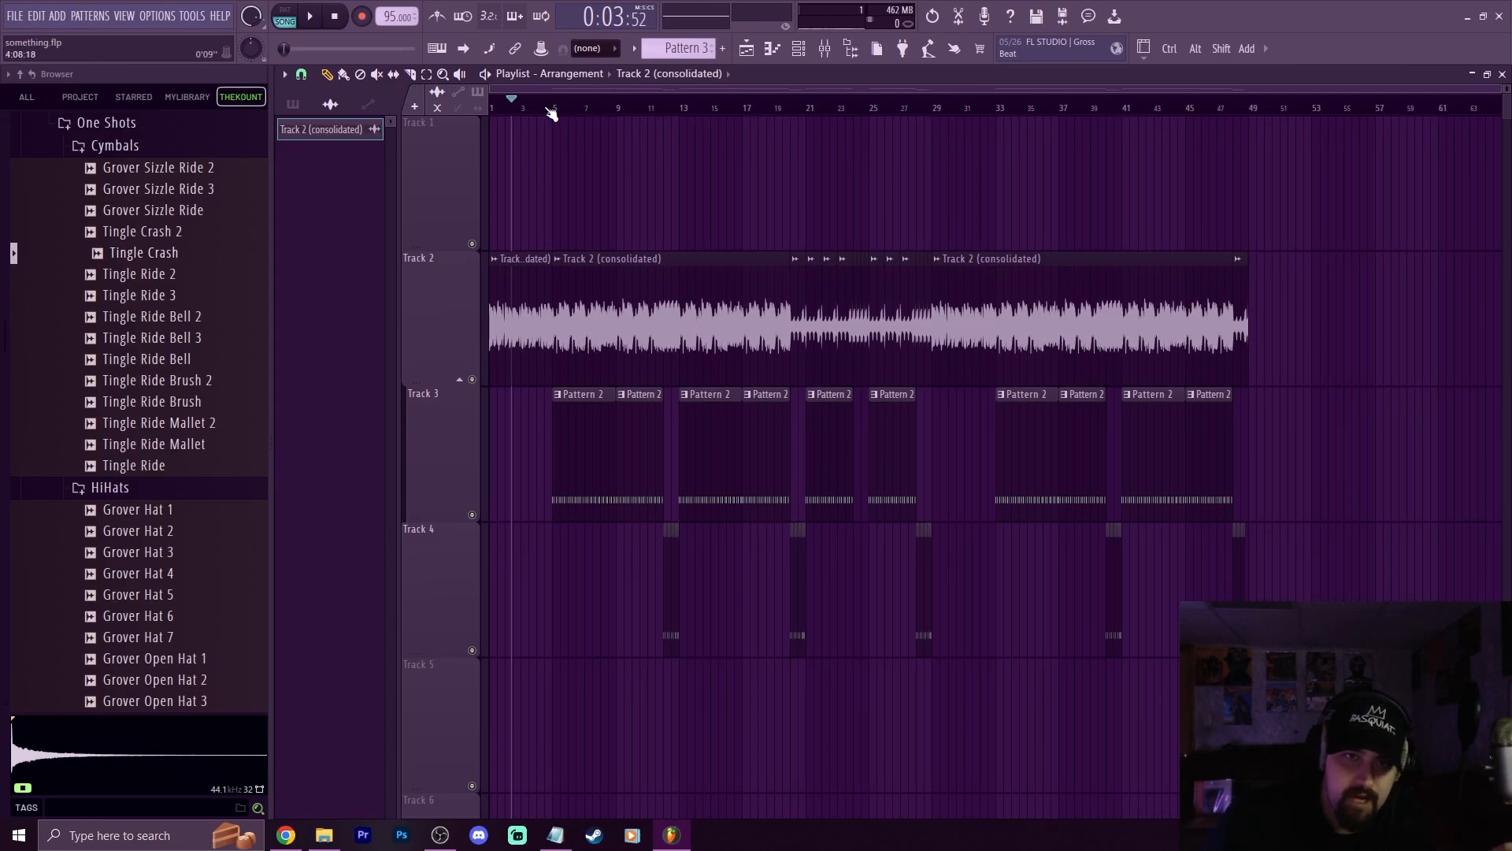
{"action": "left_click", "coordinate": [303, 77]}
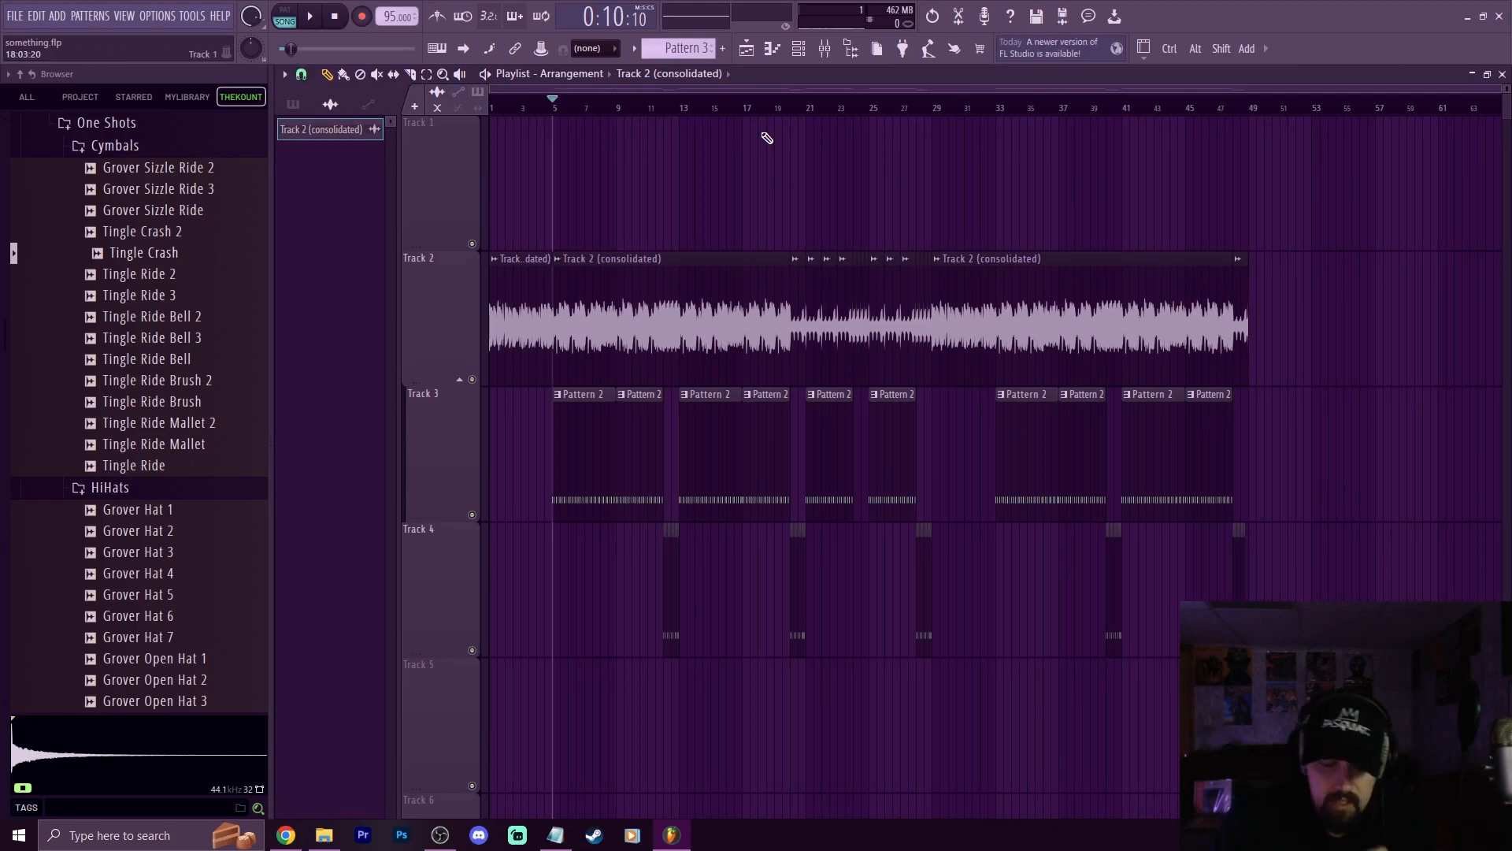